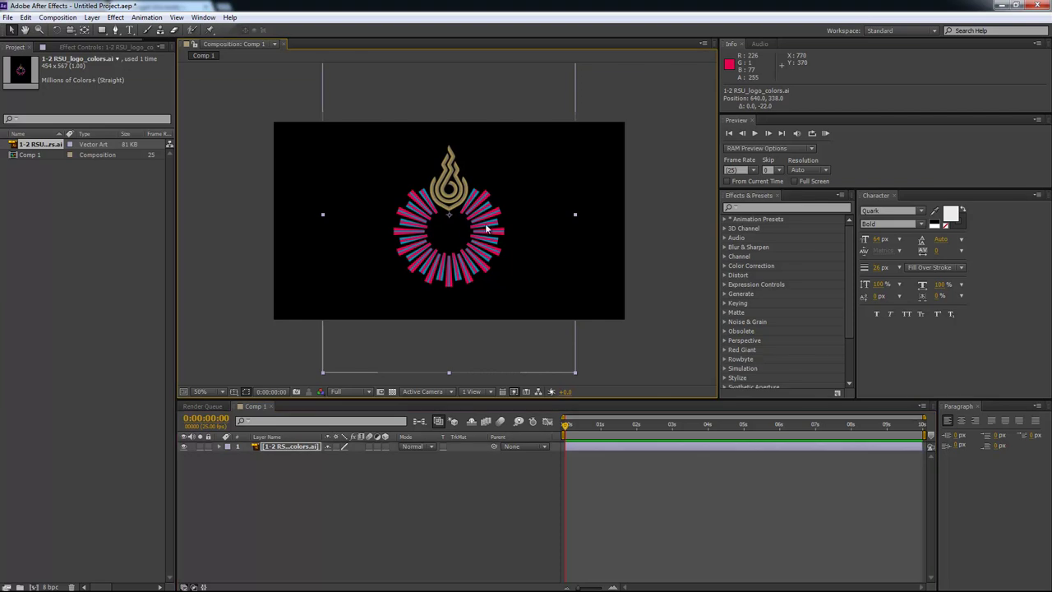
Set the background colour of Comp 1 to white.
{"action": "left_click", "coordinate": [58, 17]}
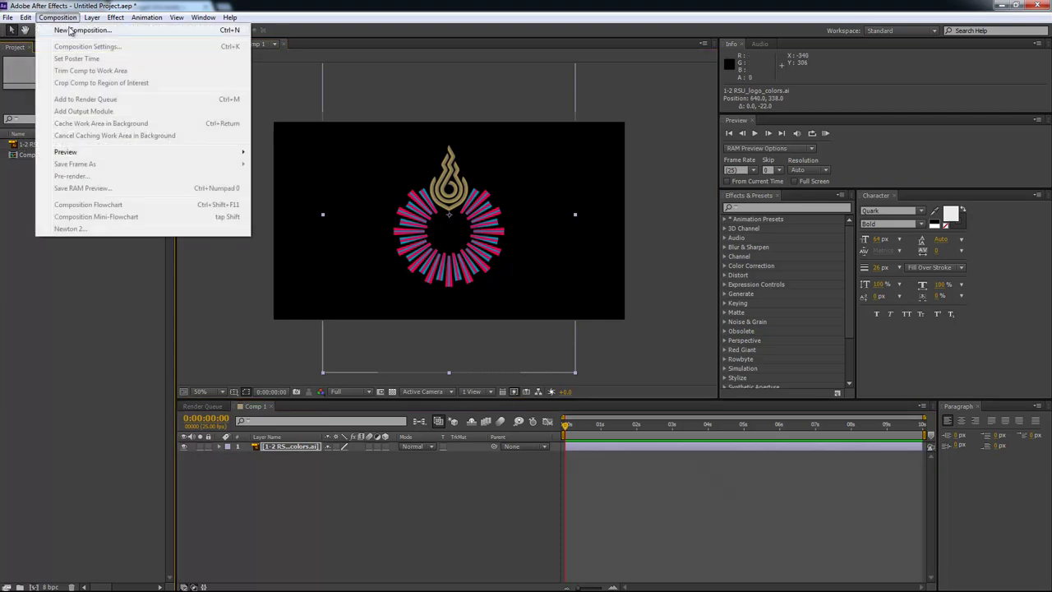
{"action": "left_click", "coordinate": [115, 17]}
{"action": "left_click", "coordinate": [428, 503]}
{"action": "left_click", "coordinate": [58, 18]}
{"action": "left_click", "coordinate": [82, 42]}
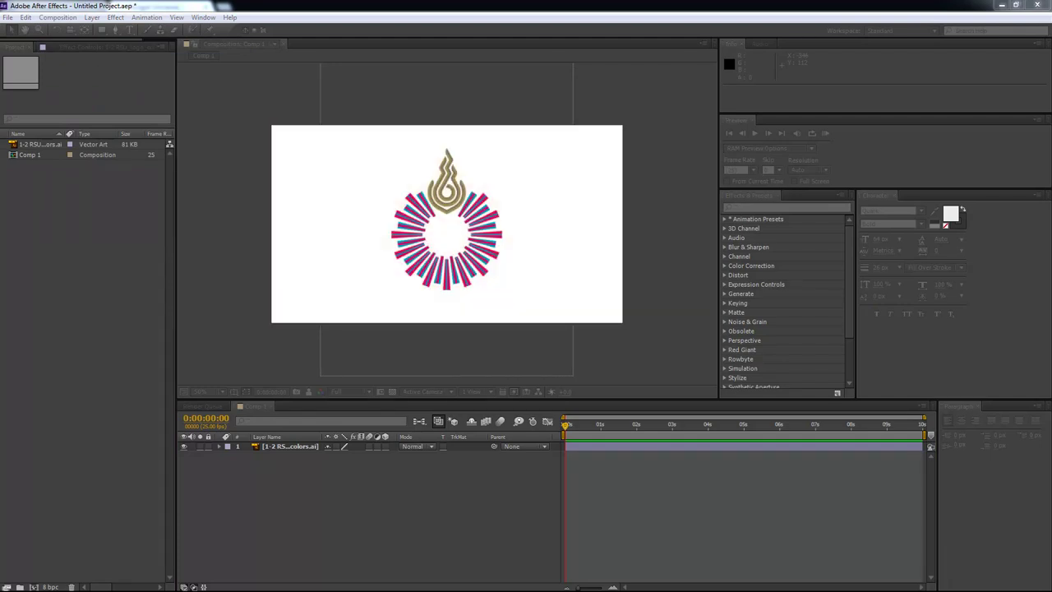
{"action": "key", "text": "Return"}
Draw a four-point closed Pen mask on the logo layer around the single ray immediately left of the flame.
{"action": "scroll", "coordinate": [556, 348], "scroll_direction": "up", "scroll_amount": 1}
{"action": "key", "text": "space"}
{"action": "left_click_drag", "start_coordinate": [556, 348], "coordinate": [528, 323]}
{"action": "left_click", "coordinate": [272, 446]}
{"action": "key", "text": "space"}
{"action": "left_click_drag", "start_coordinate": [357, 148], "coordinate": [351, 144]}
{"action": "left_click_drag", "start_coordinate": [354, 201], "coordinate": [406, 313]}
{"action": "scroll", "coordinate": [387, 230], "scroll_direction": "up", "scroll_amount": 1}
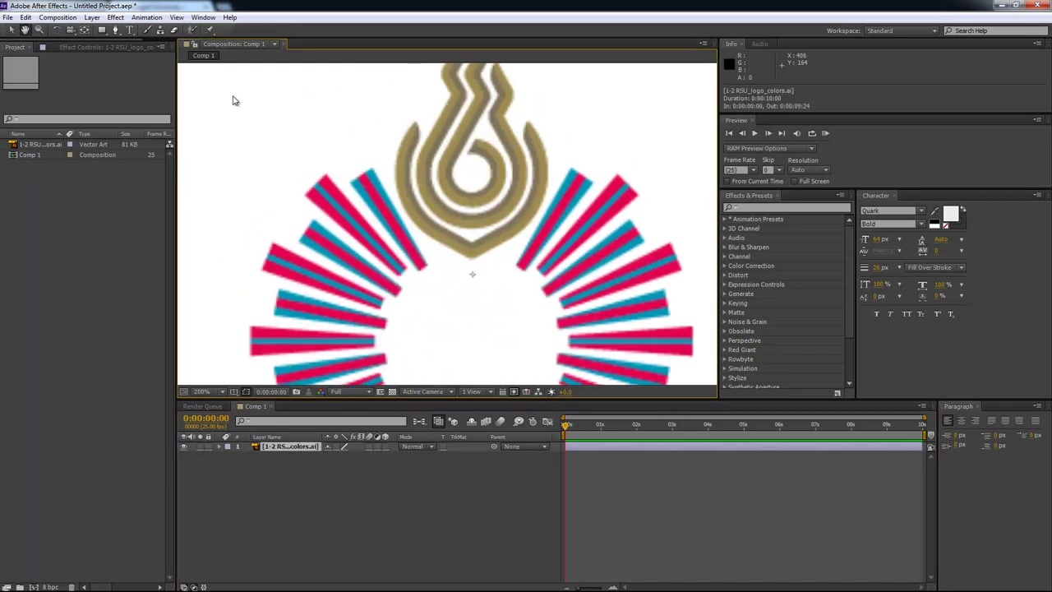
{"action": "left_click", "coordinate": [115, 31]}
{"action": "key", "text": "space"}
{"action": "scroll", "coordinate": [397, 198], "scroll_direction": "up", "scroll_amount": 1}
{"action": "left_click_drag", "start_coordinate": [397, 199], "coordinate": [448, 160]}
{"action": "scroll", "coordinate": [455, 227], "scroll_direction": "down", "scroll_amount": 1}
{"action": "scroll", "coordinate": [455, 227], "scroll_direction": "up", "scroll_amount": 1}
{"action": "left_click", "coordinate": [466, 267]}
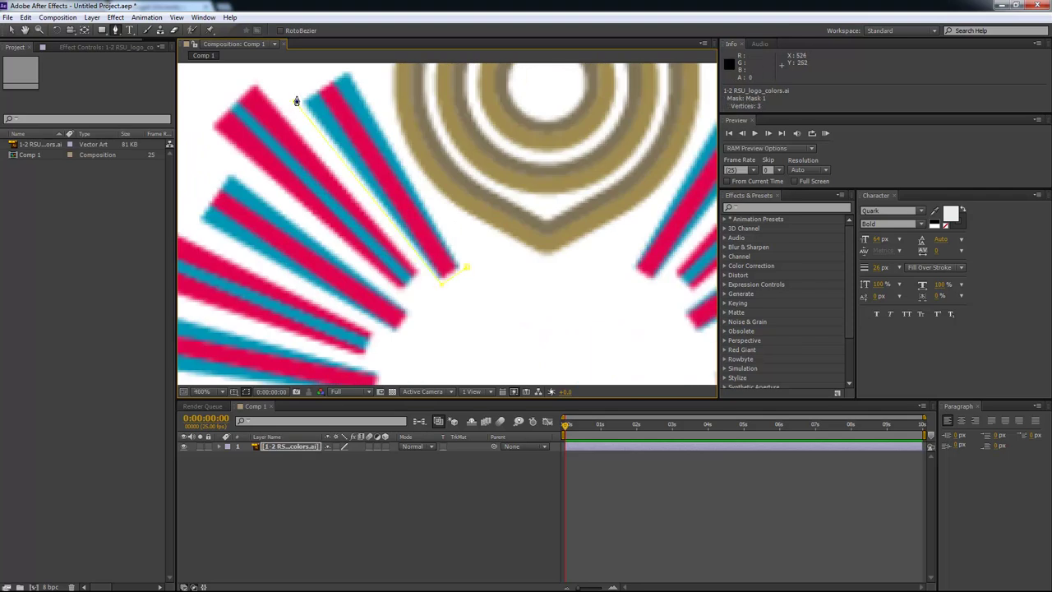
{"action": "left_click", "coordinate": [466, 270]}
Duplicate the masked layer and reshape the copy's mask to enclose only the second ray left of the flame.
{"action": "left_click", "coordinate": [304, 458]}
{"action": "left_click", "coordinate": [291, 448]}
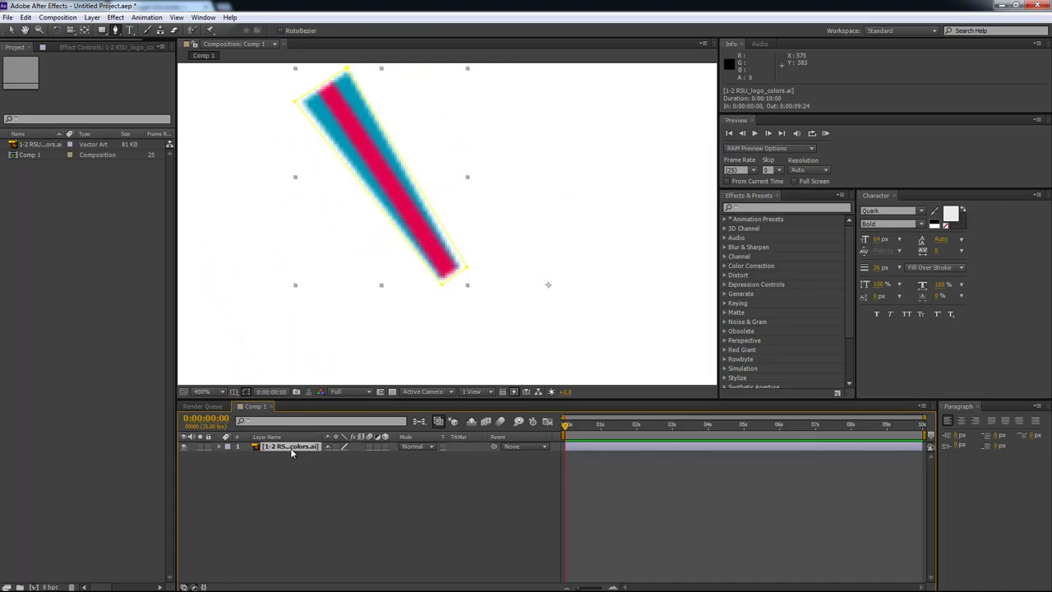
{"action": "key", "text": "ctrl+d"}
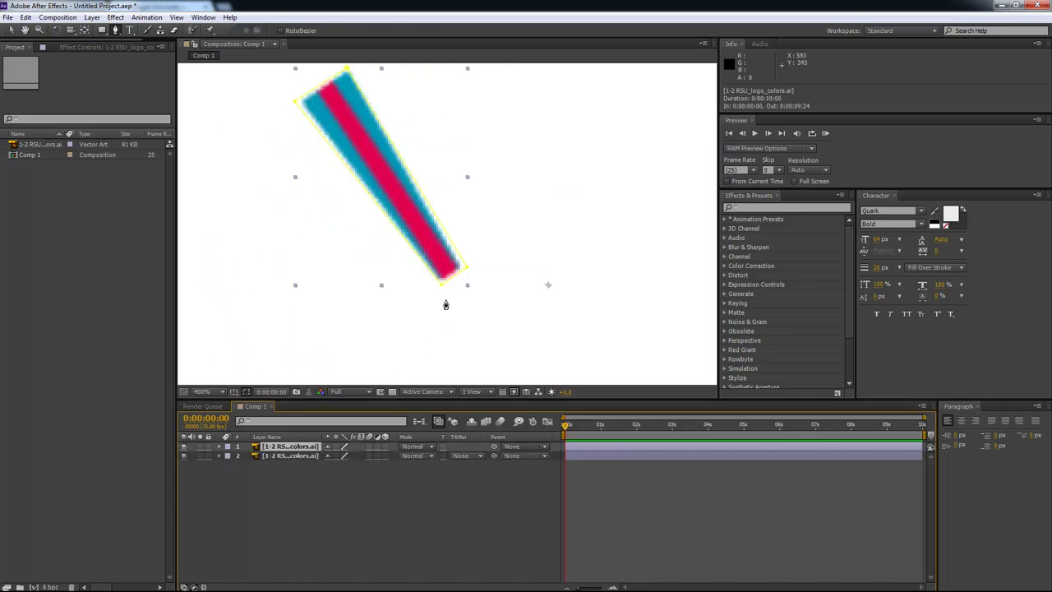
{"action": "left_click_drag", "start_coordinate": [441, 286], "coordinate": [398, 303]}
{"action": "left_click_drag", "start_coordinate": [465, 268], "coordinate": [423, 272]}
{"action": "left_click_drag", "start_coordinate": [296, 102], "coordinate": [194, 122]}
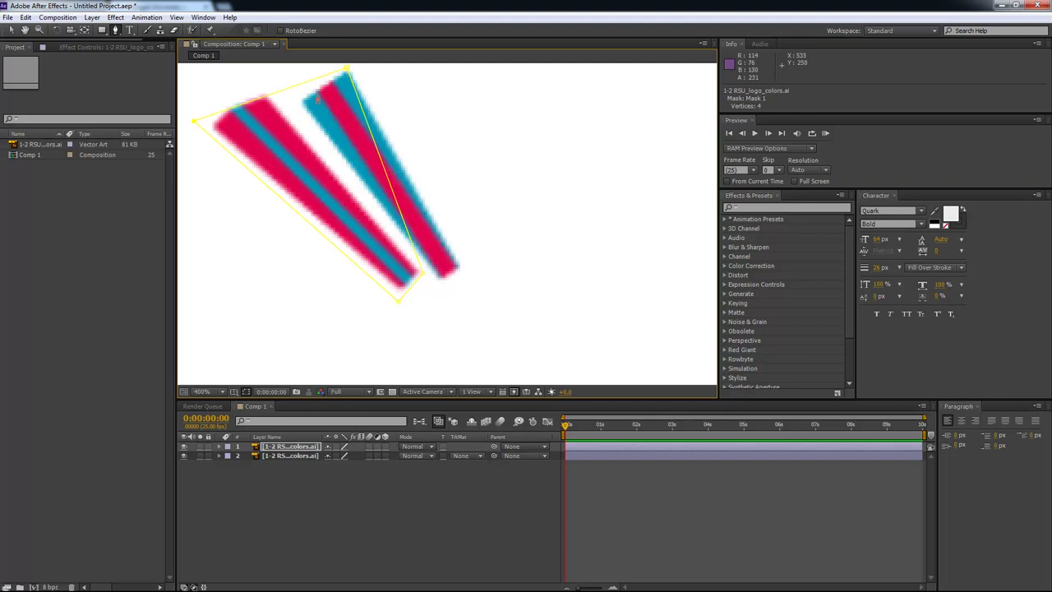
{"action": "left_click_drag", "start_coordinate": [347, 70], "coordinate": [256, 90]}
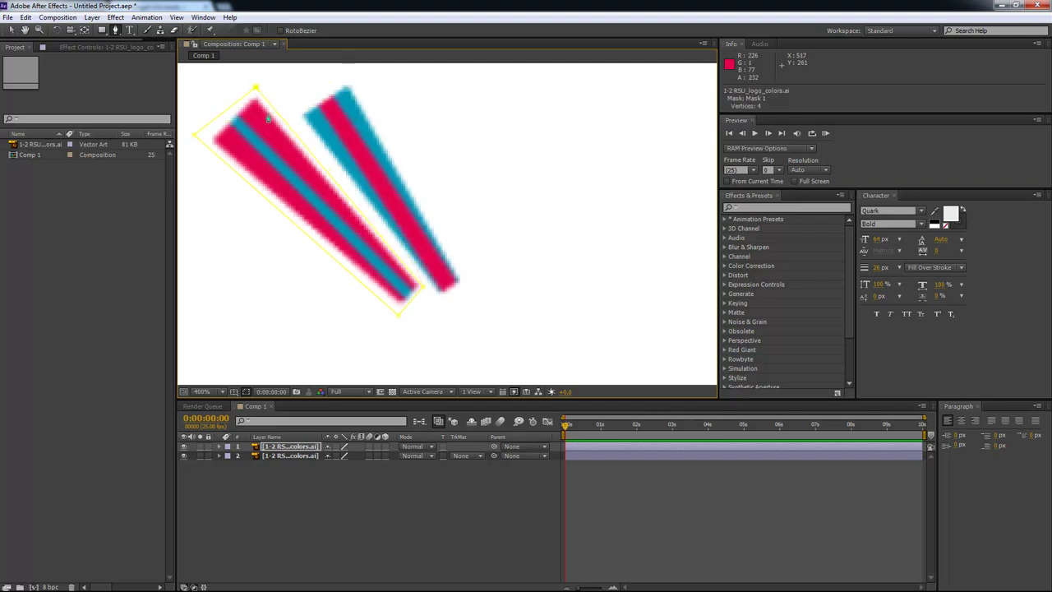
{"action": "key", "text": "space"}
{"action": "left_click_drag", "start_coordinate": [352, 246], "coordinate": [353, 208]}
{"action": "left_click_drag", "start_coordinate": [424, 249], "coordinate": [429, 249]}
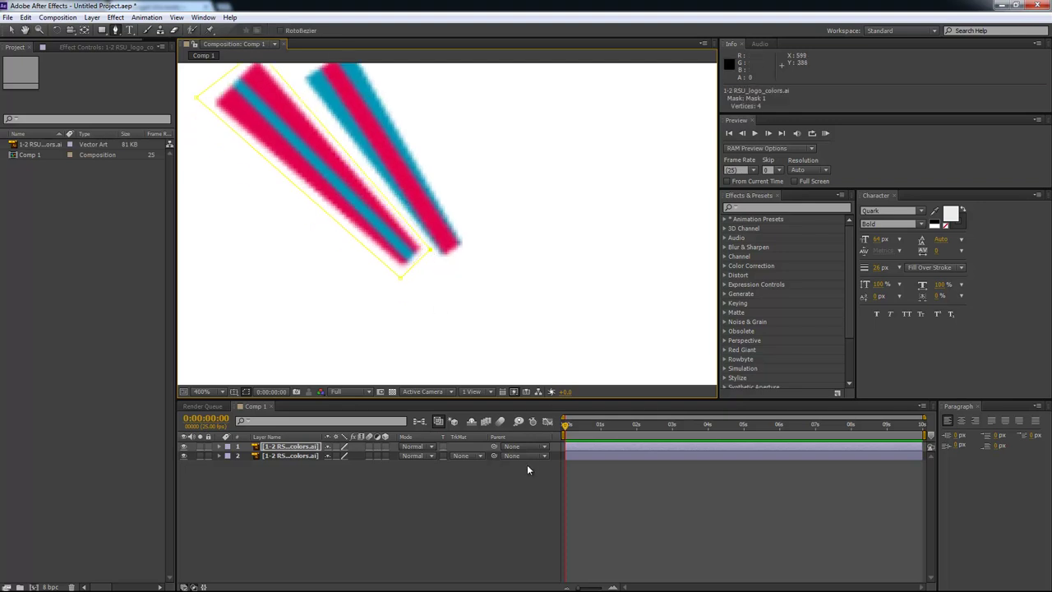
Duplicate the second ray's layer and move the copy's mask points to enclose only the third ray left of the flame.
{"action": "left_click", "coordinate": [567, 446]}
{"action": "key", "text": "ctrl+d"}
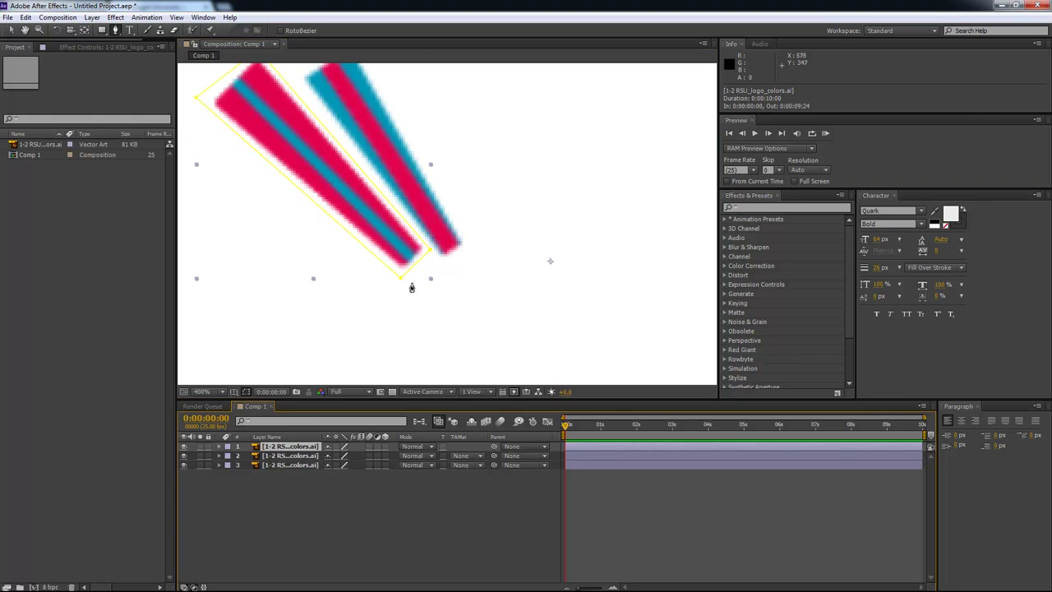
{"action": "left_click_drag", "start_coordinate": [402, 280], "coordinate": [402, 316]}
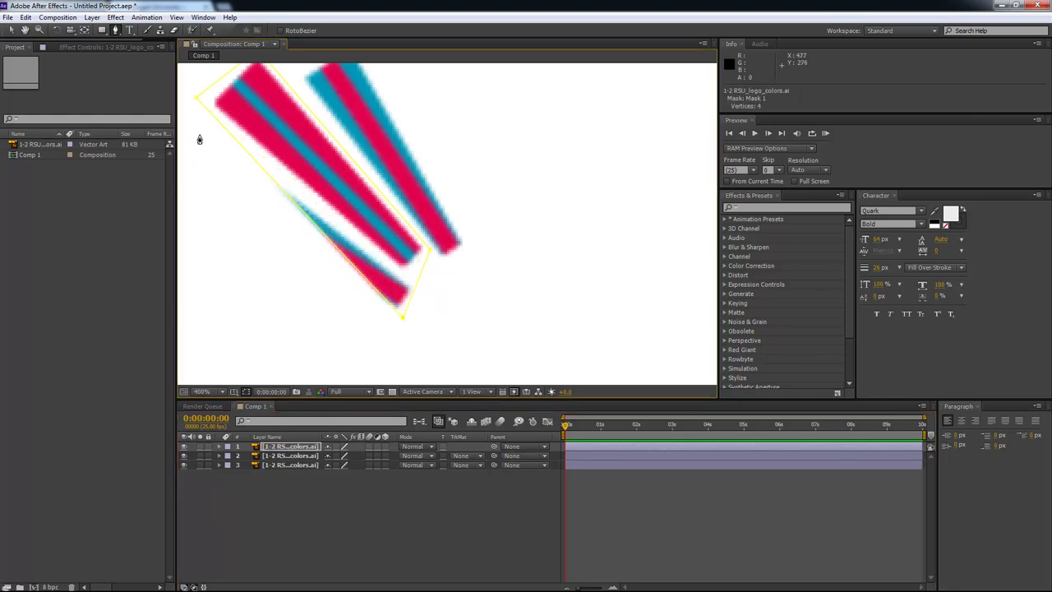
{"action": "left_click_drag", "start_coordinate": [196, 108], "coordinate": [241, 209]}
{"action": "scroll", "coordinate": [296, 120], "scroll_direction": "up", "scroll_amount": 2}
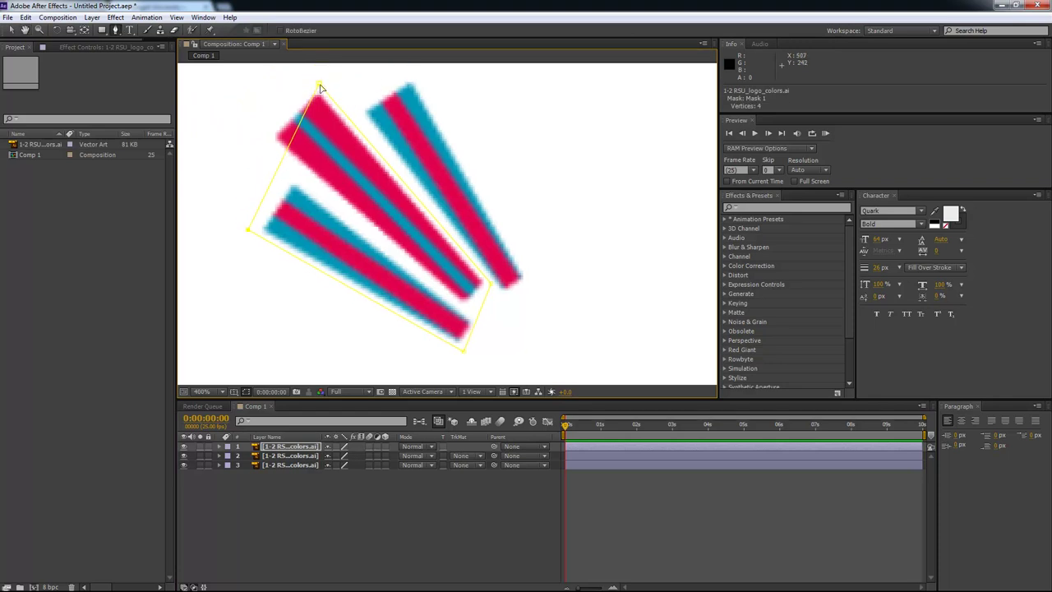
{"action": "left_click_drag", "start_coordinate": [317, 96], "coordinate": [295, 175]}
{"action": "left_click_drag", "start_coordinate": [489, 284], "coordinate": [478, 328]}
{"action": "scroll", "coordinate": [493, 333], "scroll_direction": "down", "scroll_amount": 8}
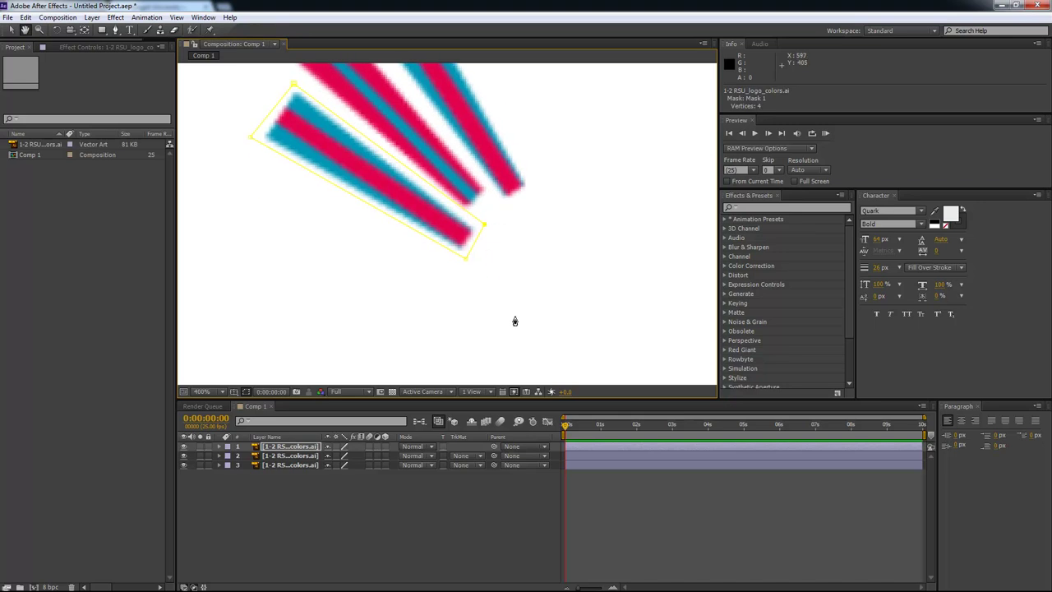
Duplicate the third ray's layer and fit the copy's mask tightly around the fourth ray left of the flame.
{"action": "left_click", "coordinate": [300, 448]}
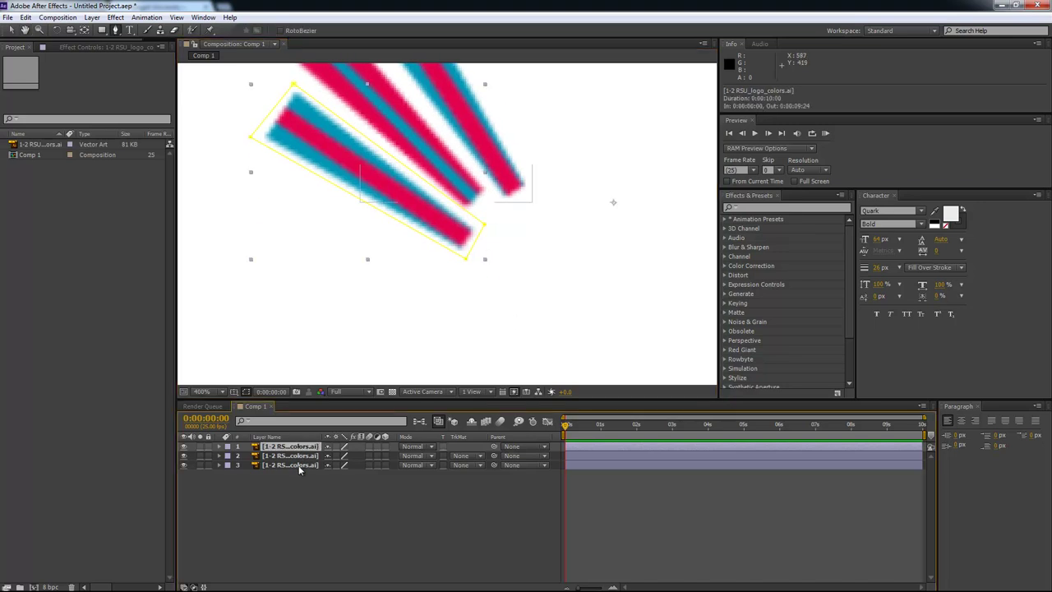
{"action": "key", "text": "ctrl+d"}
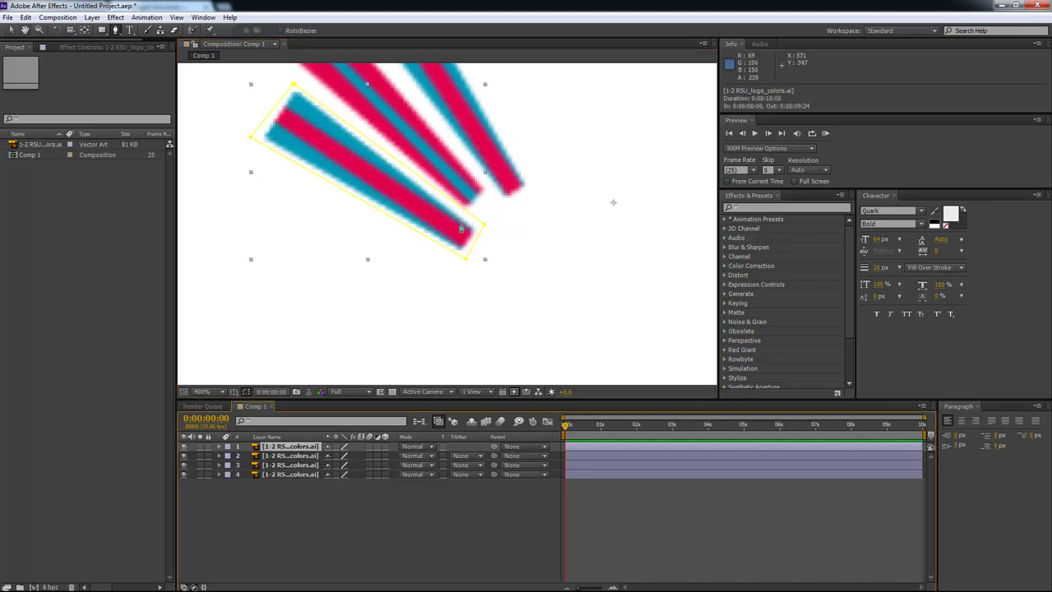
{"action": "left_click_drag", "start_coordinate": [467, 259], "coordinate": [430, 282]}
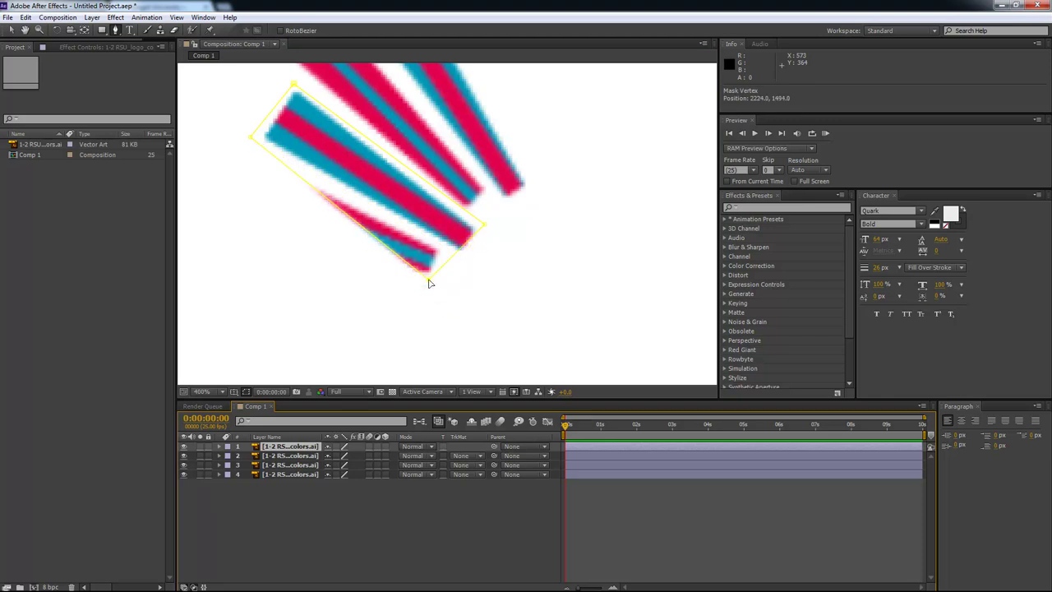
{"action": "left_click_drag", "start_coordinate": [251, 141], "coordinate": [254, 199]}
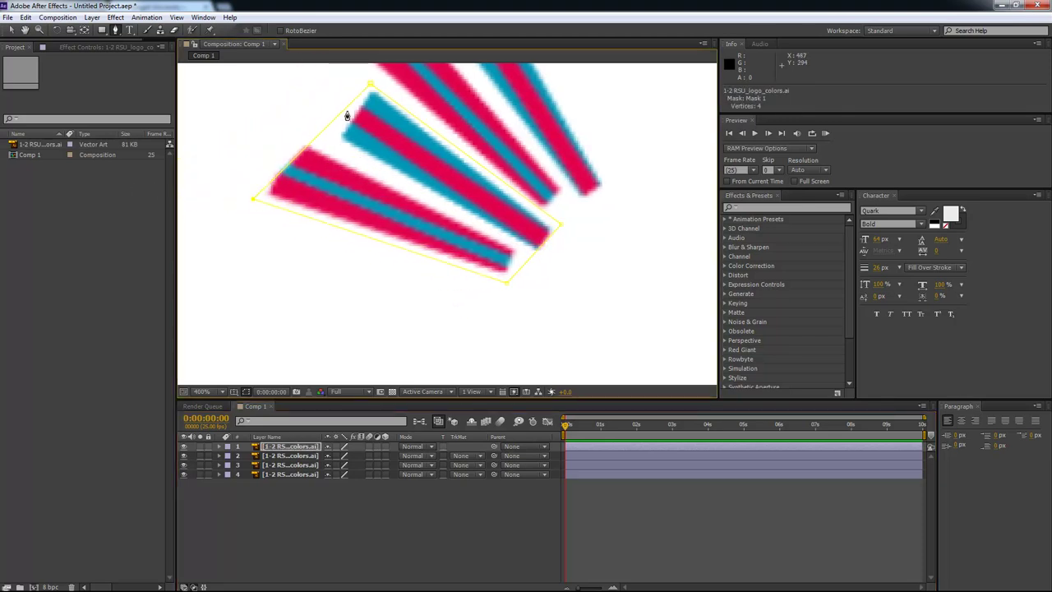
{"action": "left_click_drag", "start_coordinate": [371, 86], "coordinate": [287, 129]}
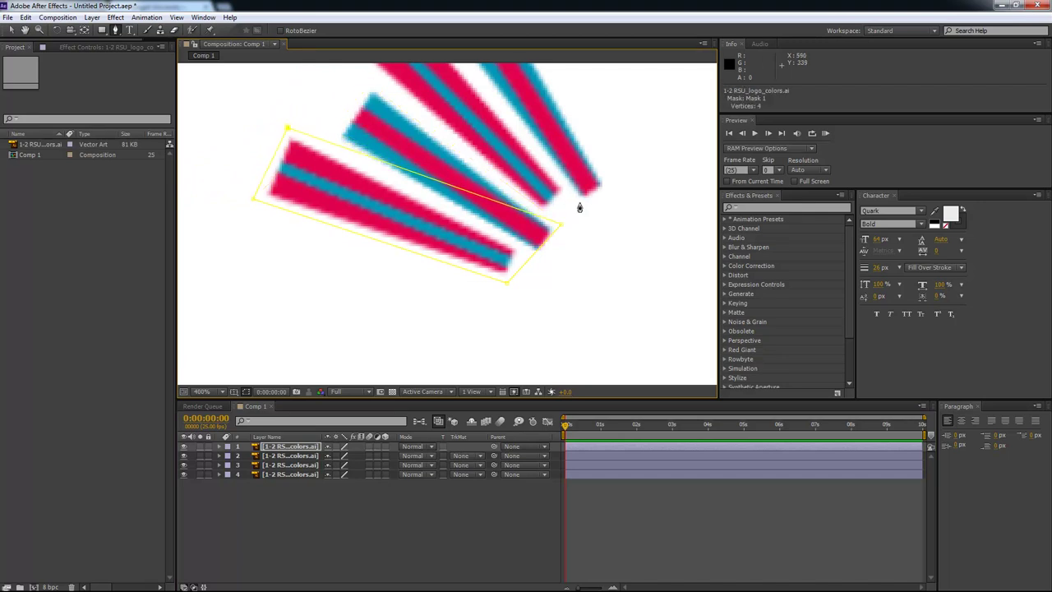
{"action": "left_click_drag", "start_coordinate": [563, 225], "coordinate": [531, 250]}
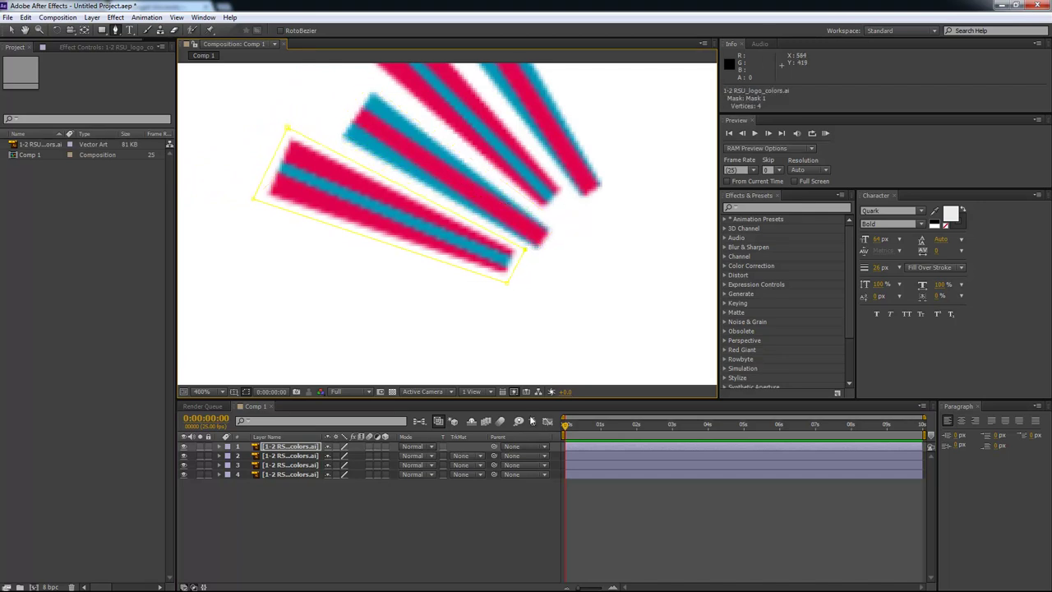
{"action": "key", "text": "space"}
{"action": "left_click_drag", "start_coordinate": [508, 326], "coordinate": [493, 359]}
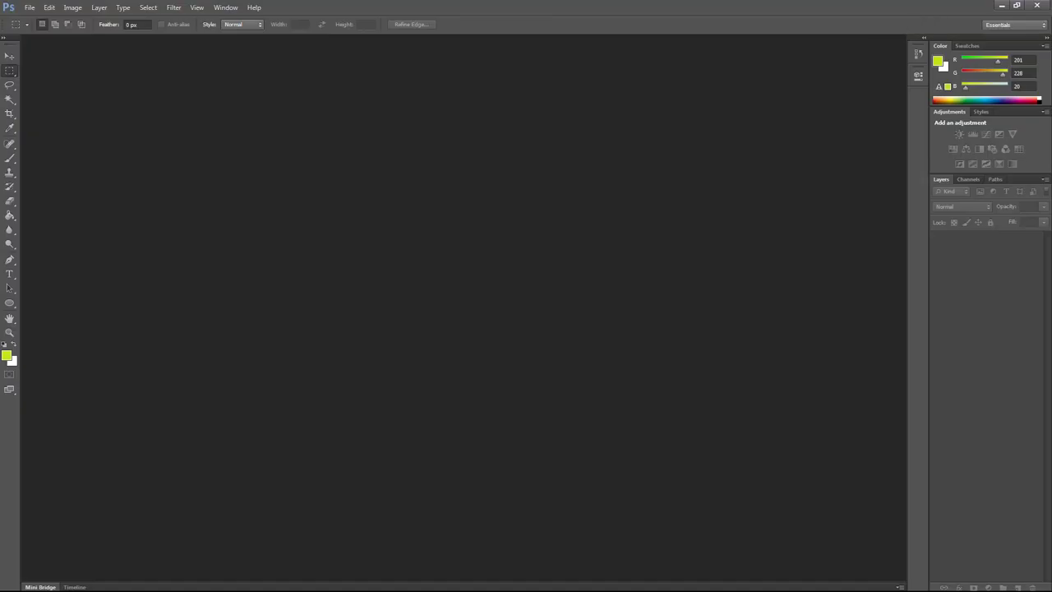
Switch to Photoshop and import the page of 1-2 RSU_logo_colors at 300 pixels/inch in RGB Color.
{"action": "left_click_drag", "start_coordinate": [499, 305], "coordinate": [463, 403]}
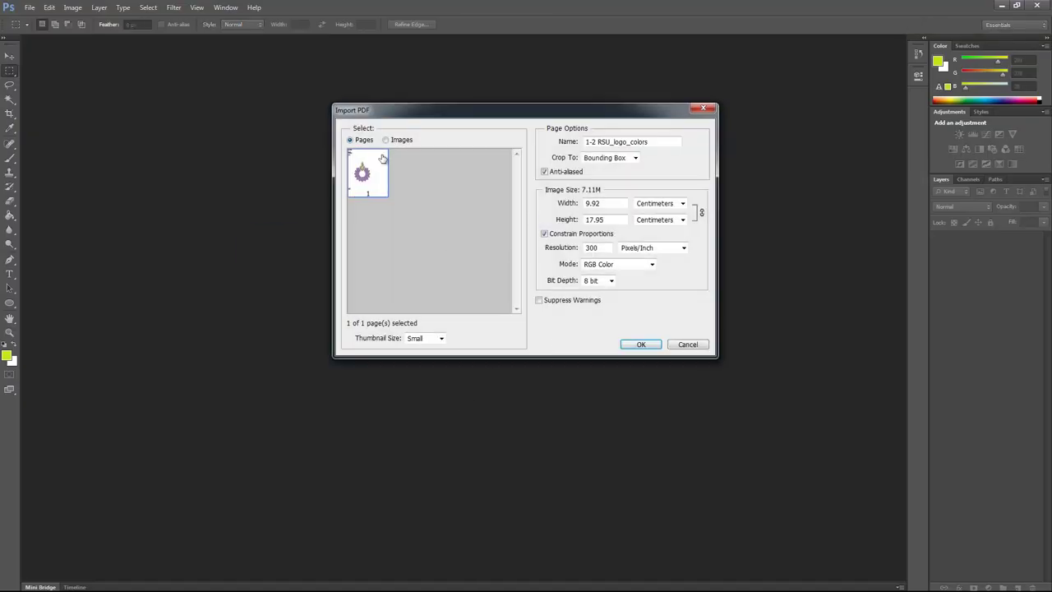
{"action": "left_click", "coordinate": [396, 140]}
{"action": "left_click", "coordinate": [360, 140]}
{"action": "left_click", "coordinate": [641, 345]}
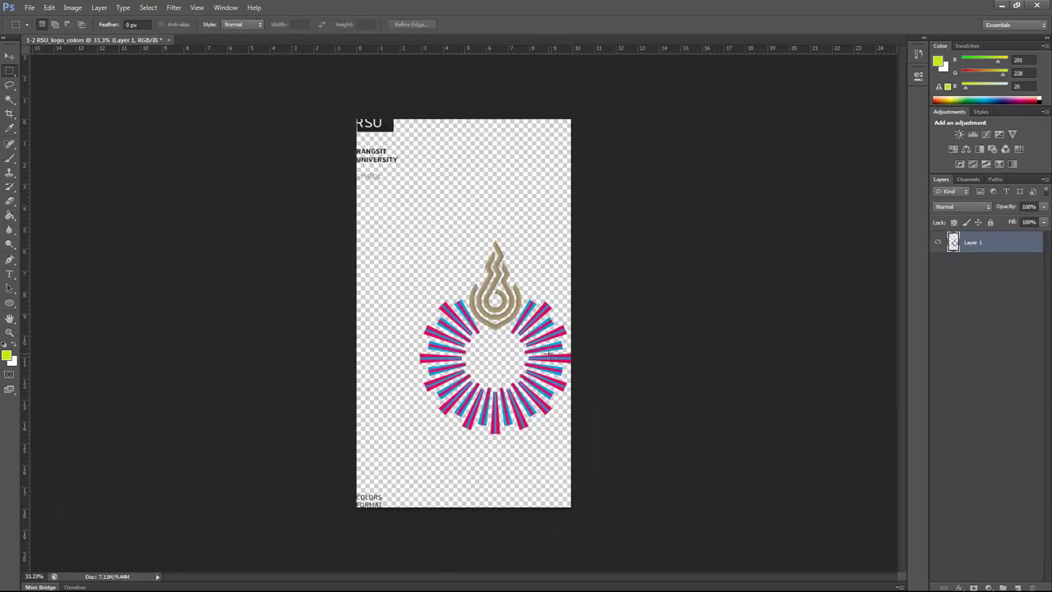
Copy the flame and ray ring without the surrounding text into a new document, and delete its Background layer.
{"action": "left_click_drag", "start_coordinate": [403, 233], "coordinate": [587, 436]}
{"action": "key", "text": "ctrl+n"}
{"action": "key", "text": "Return"}
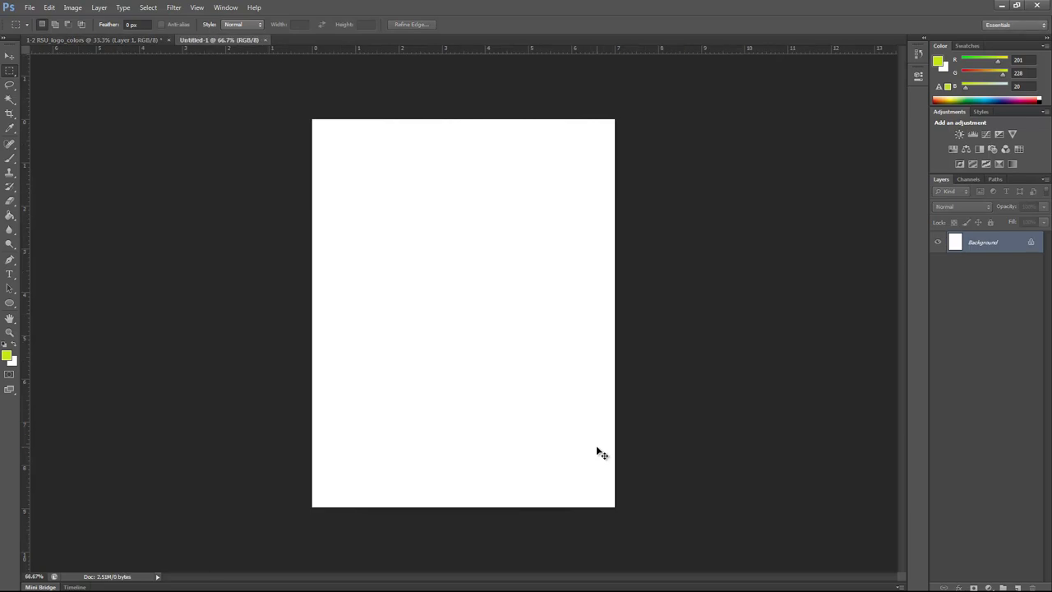
{"action": "key", "text": "ctrl+v"}
{"action": "left_click", "coordinate": [986, 264]}
{"action": "key", "text": "Delete"}
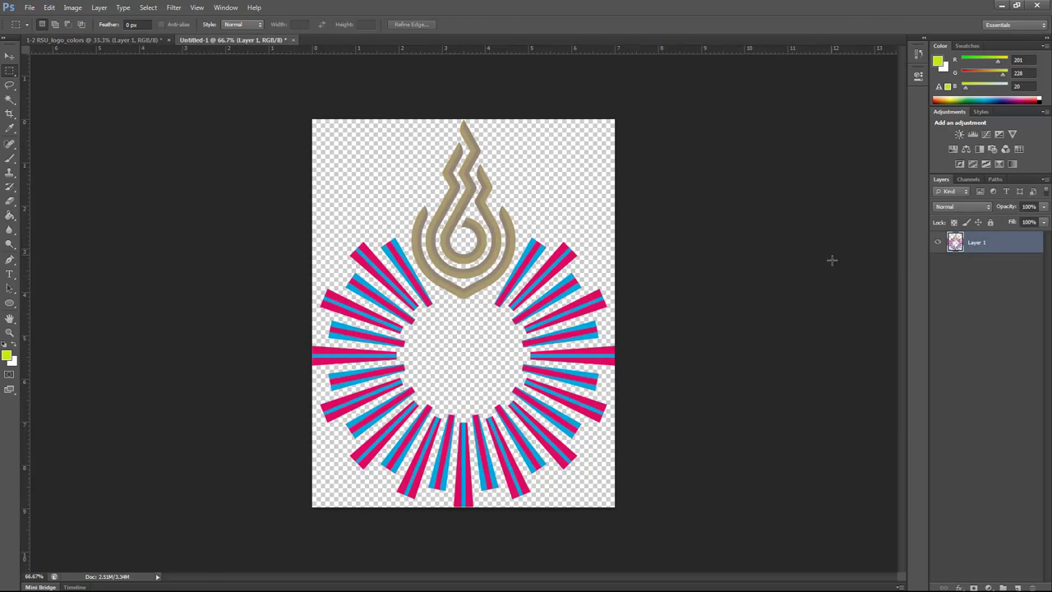
{"action": "key", "text": "v"}
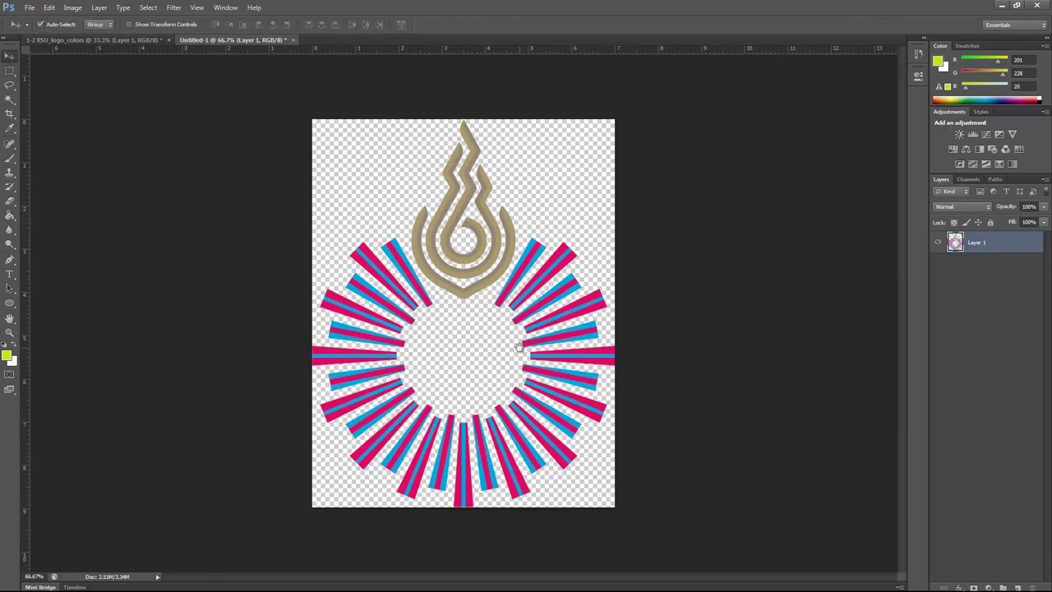
{"action": "key", "text": "ctrl+plus"}
{"action": "key", "text": "ctrl+minus"}
{"action": "scroll", "coordinate": [516, 346], "scroll_direction": "up", "scroll_amount": 1}
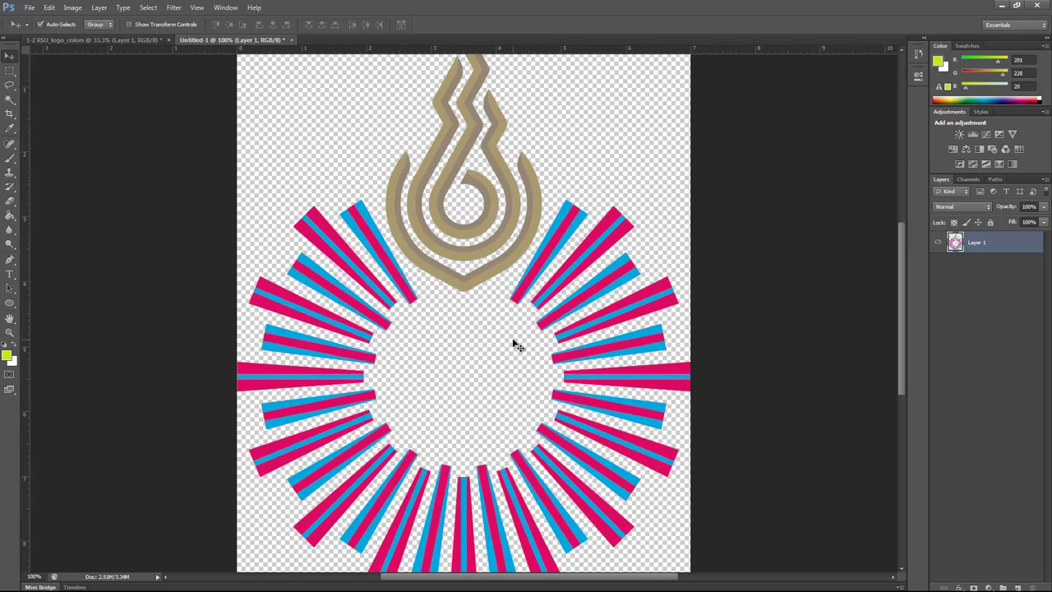
{"action": "mouse_move", "coordinate": [511, 333]}
{"action": "left_mouse_down"}
{"action": "mouse_move", "coordinate": [509, 233]}
{"action": "mouse_move", "coordinate": [509, 342]}
{"action": "left_mouse_up"}
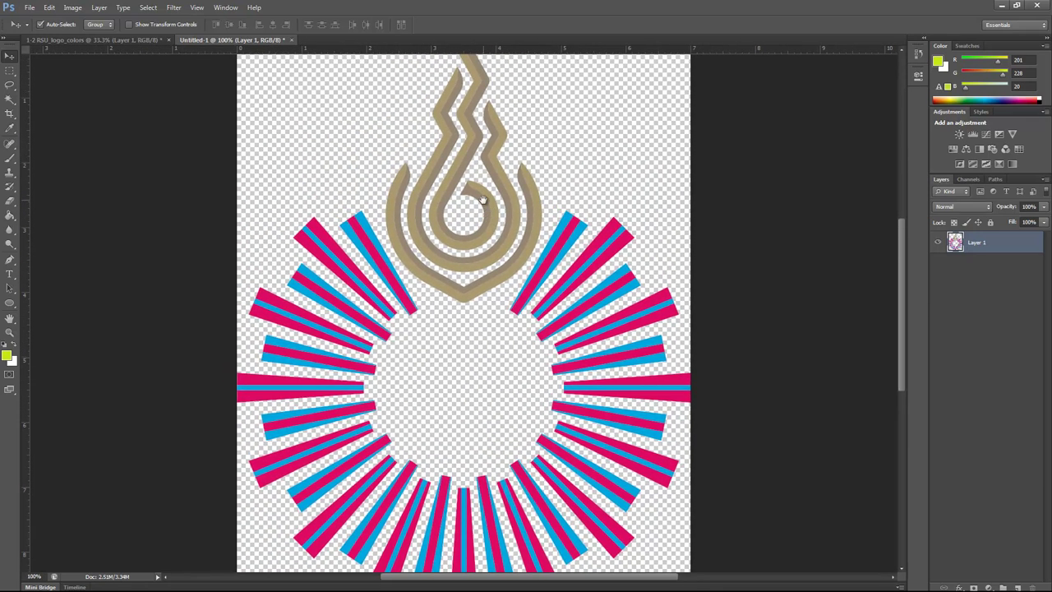
{"action": "left_click_drag", "start_coordinate": [483, 199], "coordinate": [467, 295]}
Try selecting around the flame with the freehand Lasso and Magnetic Lasso tools, and discard the selection.
{"action": "left_click", "coordinate": [10, 85]}
{"action": "left_click_drag", "start_coordinate": [369, 164], "coordinate": [347, 282]}
{"action": "left_click_drag", "start_coordinate": [377, 349], "coordinate": [374, 343]}
{"action": "left_click", "coordinate": [205, 163]}
{"action": "left_click", "coordinate": [13, 89]}
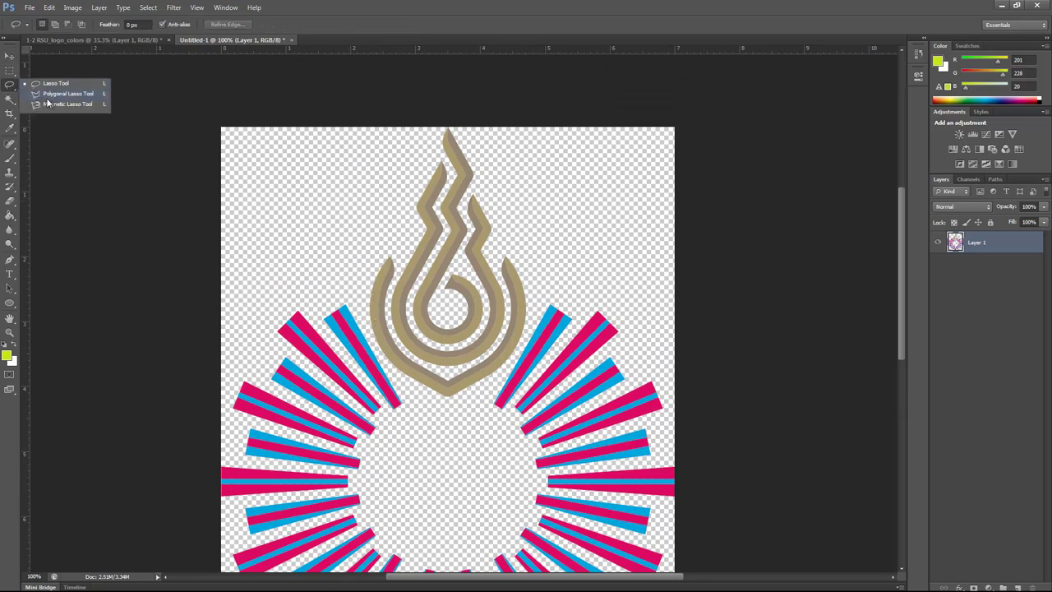
{"action": "left_click", "coordinate": [48, 104]}
{"action": "left_click", "coordinate": [356, 299]}
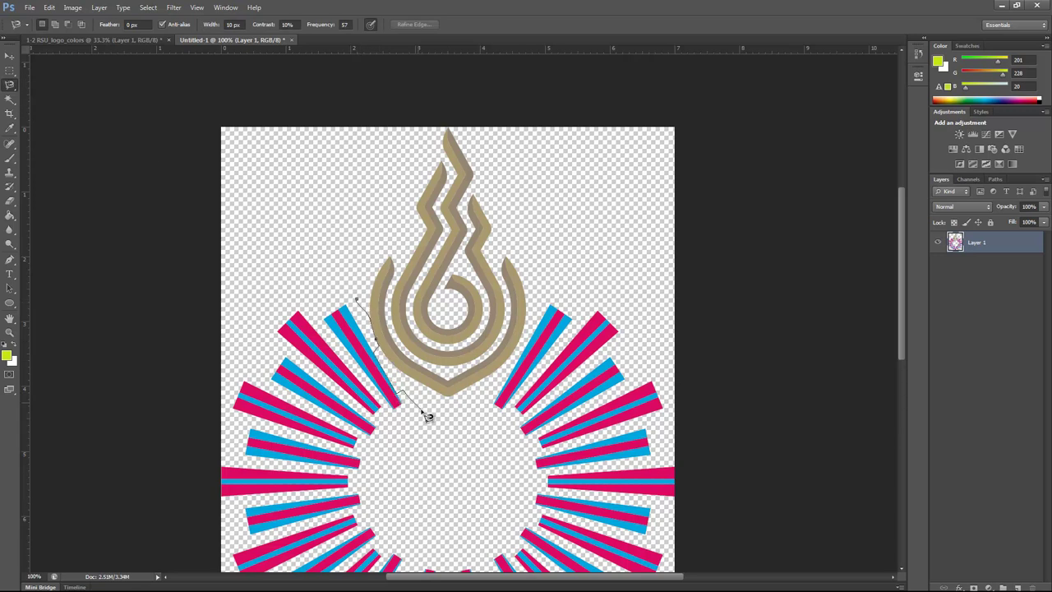
{"action": "double_click", "coordinate": [355, 215]}
{"action": "key", "text": "ctrl+d"}
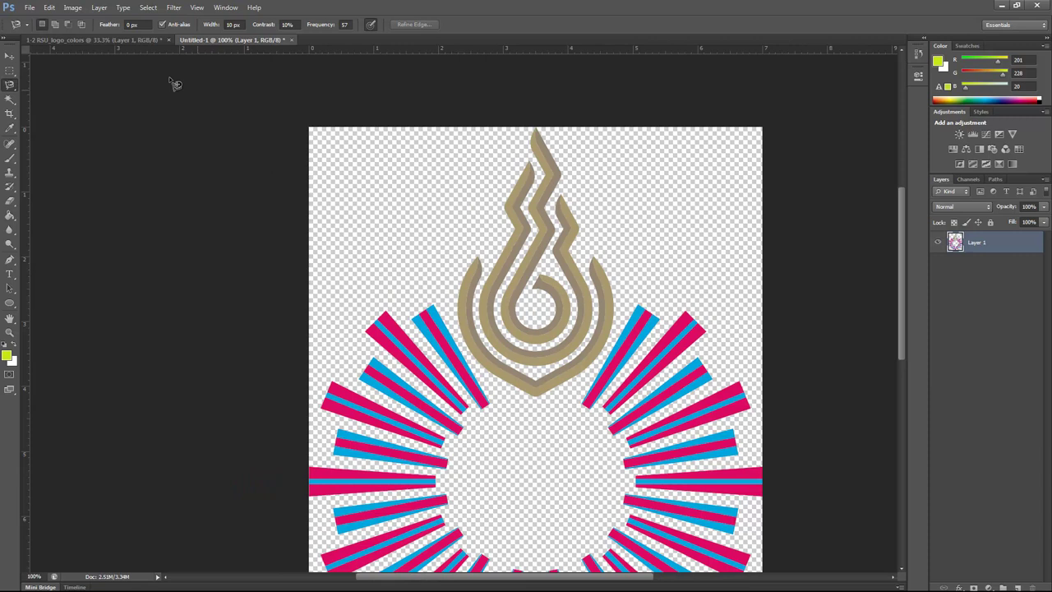
Outline the flame with the Polygonal Lasso, copy it to its own layer, and hide that layer.
{"action": "right_click", "coordinate": [11, 85]}
{"action": "left_click", "coordinate": [78, 94]}
{"action": "left_click_drag", "start_coordinate": [562, 283], "coordinate": [409, 202]}
{"action": "mouse_move", "coordinate": [291, 213]}
{"action": "left_mouse_down"}
{"action": "mouse_move", "coordinate": [324, 282]}
{"action": "mouse_move", "coordinate": [316, 273]}
{"action": "mouse_move", "coordinate": [392, 336]}
{"action": "mouse_move", "coordinate": [461, 275]}
{"action": "mouse_move", "coordinate": [461, 265]}
{"action": "mouse_move", "coordinate": [449, 281]}
{"action": "mouse_move", "coordinate": [485, 194]}
{"action": "mouse_move", "coordinate": [444, 88]}
{"action": "mouse_move", "coordinate": [447, 158]}
{"action": "mouse_move", "coordinate": [422, 93]}
{"action": "mouse_move", "coordinate": [360, 88]}
{"action": "mouse_move", "coordinate": [327, 215]}
{"action": "left_mouse_up"}
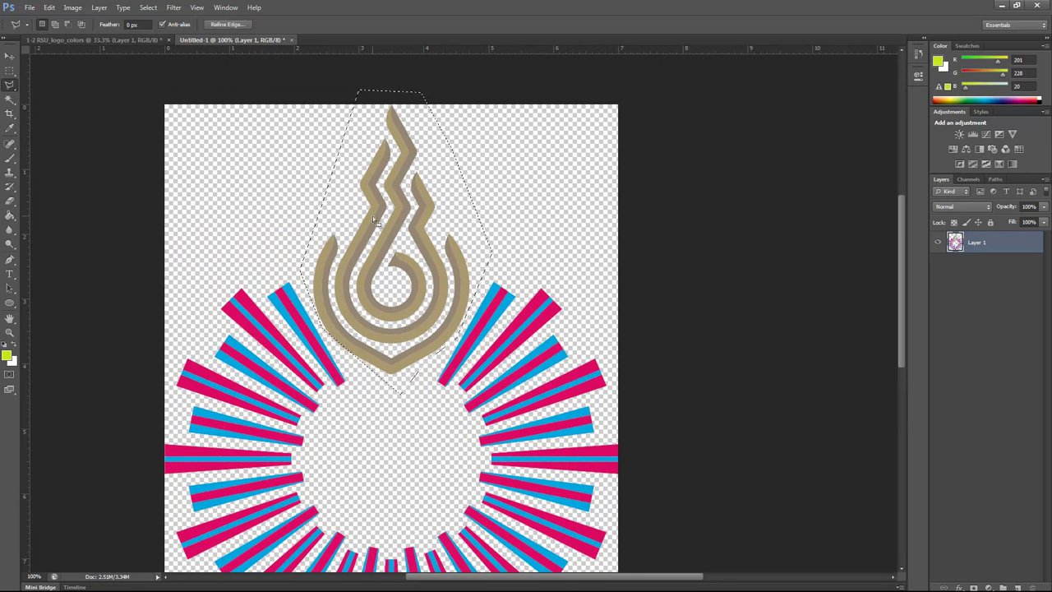
{"action": "key", "text": "ctrl+j"}
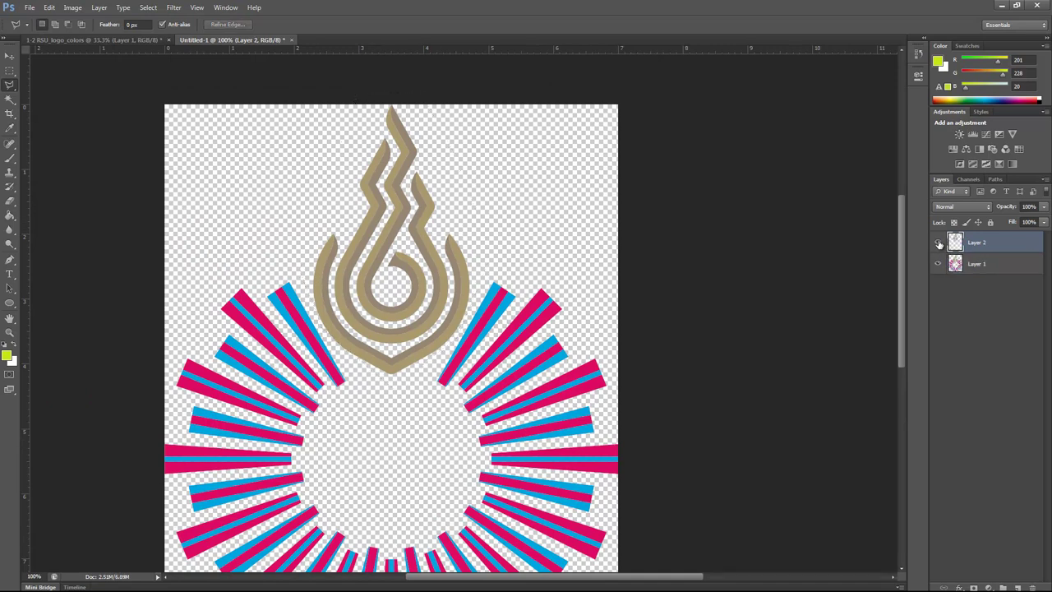
{"action": "left_click", "coordinate": [938, 242]}
Outline the ray immediately left of the flame, copy it from Layer 1 to its own layer, and hide that layer.
{"action": "left_click_drag", "start_coordinate": [576, 292], "coordinate": [548, 238]}
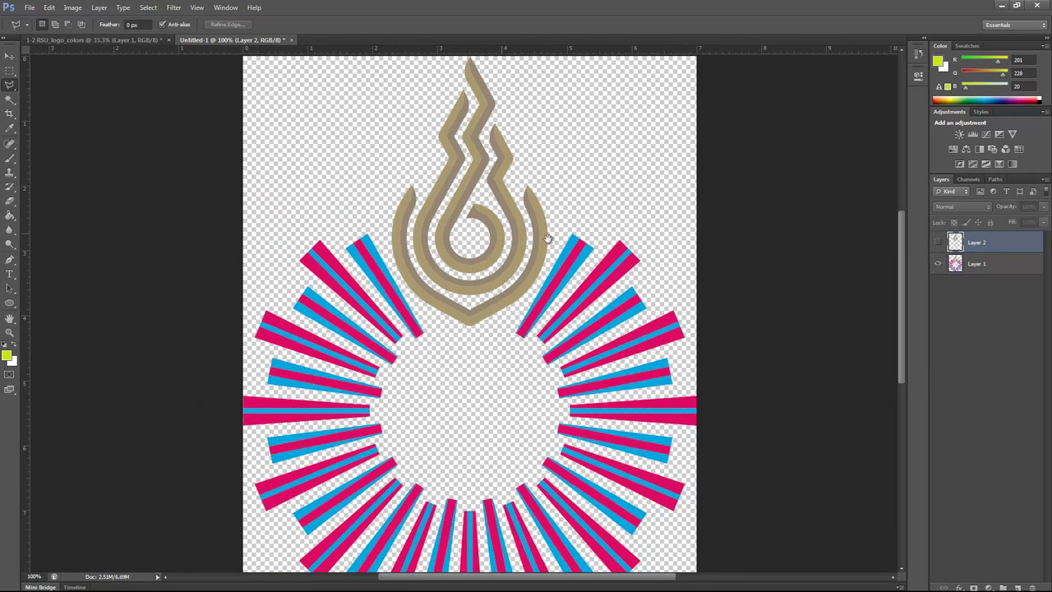
{"action": "left_click", "coordinate": [367, 225]}
{"action": "left_click", "coordinate": [428, 332]}
{"action": "left_click", "coordinate": [420, 340]}
{"action": "double_click", "coordinate": [333, 246]}
{"action": "left_click", "coordinate": [971, 263]}
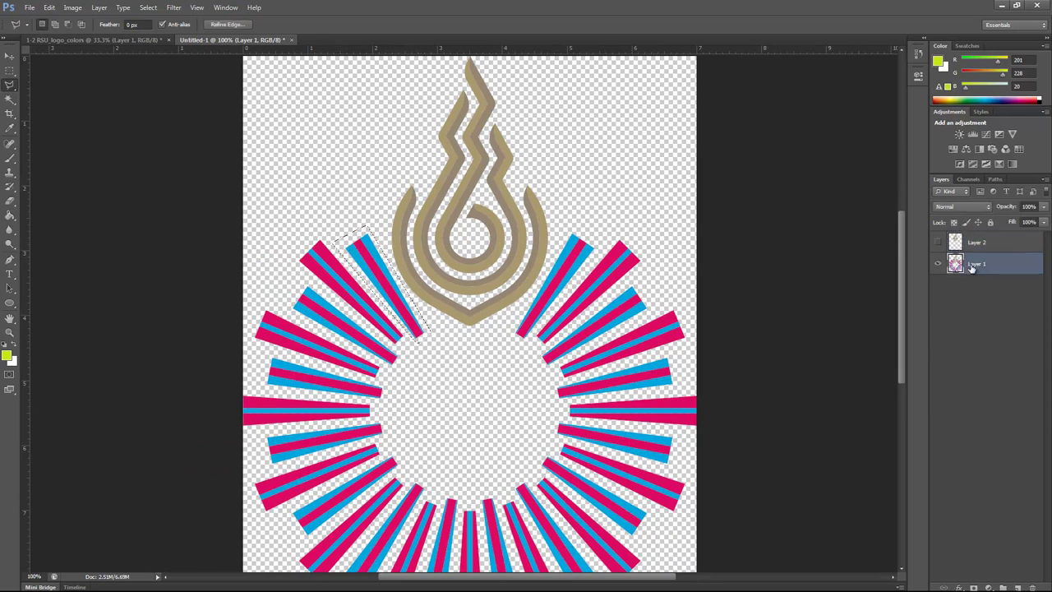
{"action": "key", "text": "ctrl+j"}
{"action": "left_click", "coordinate": [938, 264]}
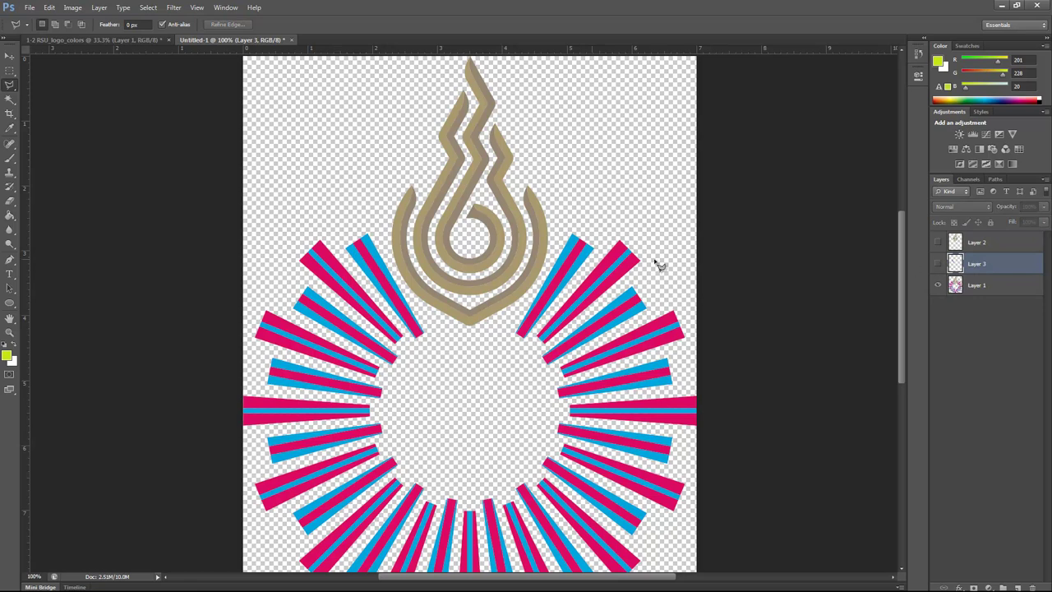
Outline the second ray left of the flame, copy it from Layer 1 to its own layer, and hide that layer.
{"action": "left_click", "coordinate": [319, 231]}
{"action": "left_click", "coordinate": [402, 347]}
{"action": "double_click", "coordinate": [289, 253]}
{"action": "left_click", "coordinate": [976, 285]}
{"action": "key", "text": "ctrl+j"}
{"action": "left_click", "coordinate": [937, 285]}
Outline the third ray counterclockwise from the flame, copy it from Layer 1 to its own layer, and hide that layer.
{"action": "left_click", "coordinate": [976, 307]}
{"action": "left_click", "coordinate": [296, 276]}
{"action": "left_click", "coordinate": [398, 370]}
{"action": "left_click", "coordinate": [290, 291]}
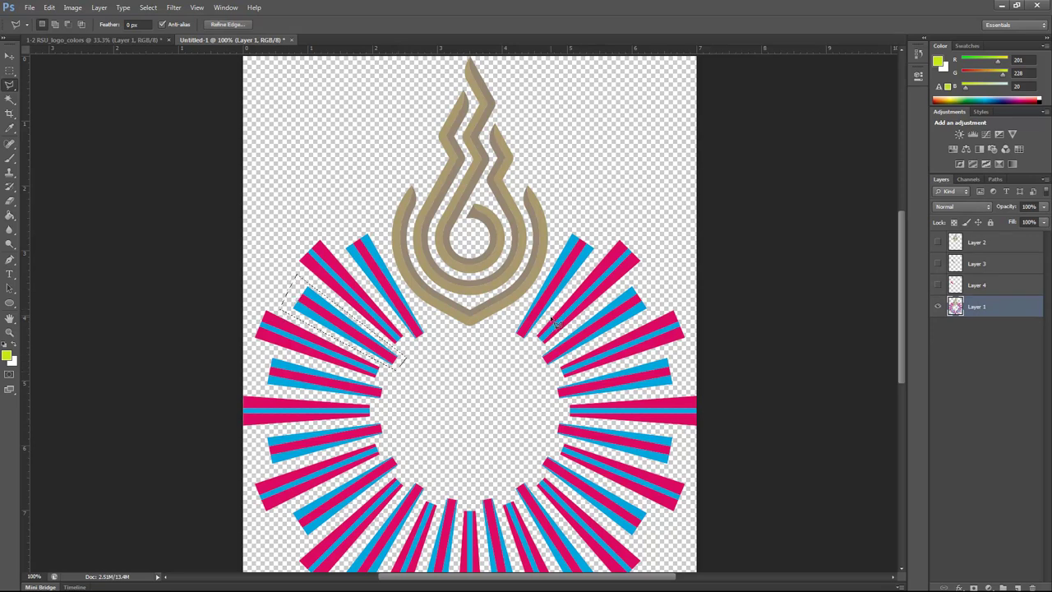
{"action": "key", "text": "ctrl+j"}
{"action": "left_click", "coordinate": [938, 307]}
Outline the fourth ray counterclockwise from the flame, copy it from Layer 1 to its own layer, and hide that layer.
{"action": "left_click", "coordinate": [980, 335]}
{"action": "left_click_drag", "start_coordinate": [495, 346], "coordinate": [530, 295]}
{"action": "left_click", "coordinate": [292, 250]}
{"action": "left_click", "coordinate": [425, 320]}
{"action": "left_click", "coordinate": [416, 327]}
{"action": "left_click", "coordinate": [283, 295]}
{"action": "left_click", "coordinate": [293, 255]}
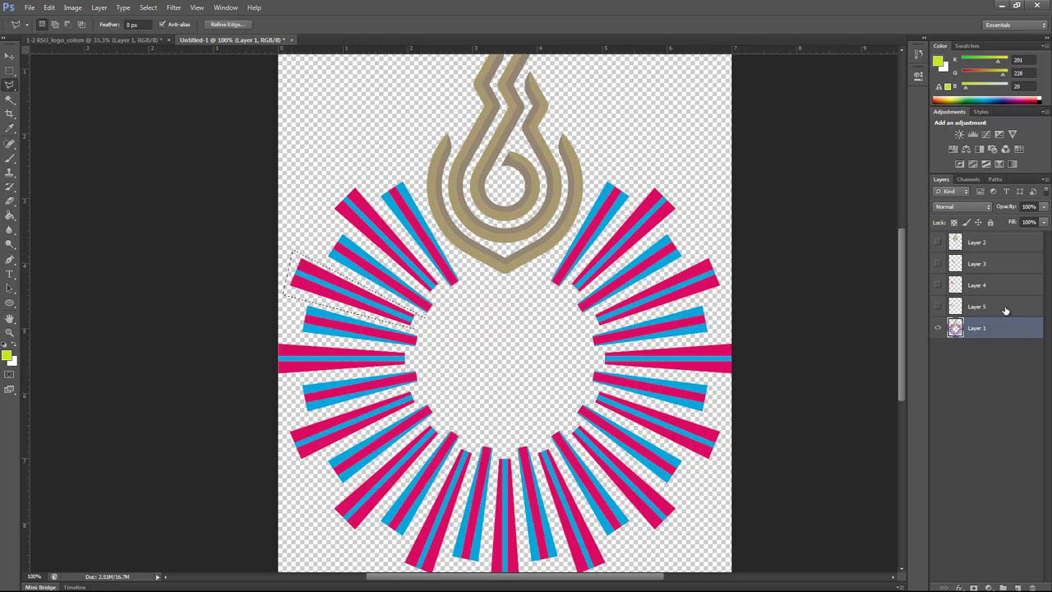
{"action": "key", "text": "ctrl+j"}
{"action": "left_click", "coordinate": [937, 327]}
Outline the ray just above the left horizontal ray, copy it from Layer 1 to its own layer, and hide that layer.
{"action": "left_click", "coordinate": [978, 350]}
{"action": "left_click_drag", "start_coordinate": [521, 305], "coordinate": [487, 289]}
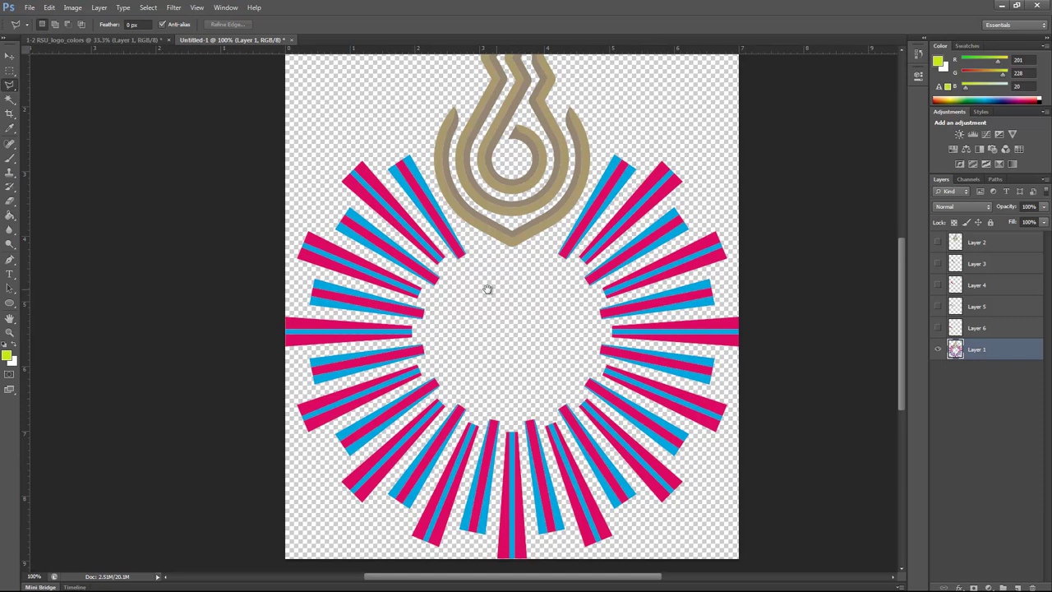
{"action": "left_click", "coordinate": [430, 309]}
{"action": "left_click", "coordinate": [301, 272]}
{"action": "left_click", "coordinate": [297, 309]}
{"action": "left_click", "coordinate": [434, 315]}
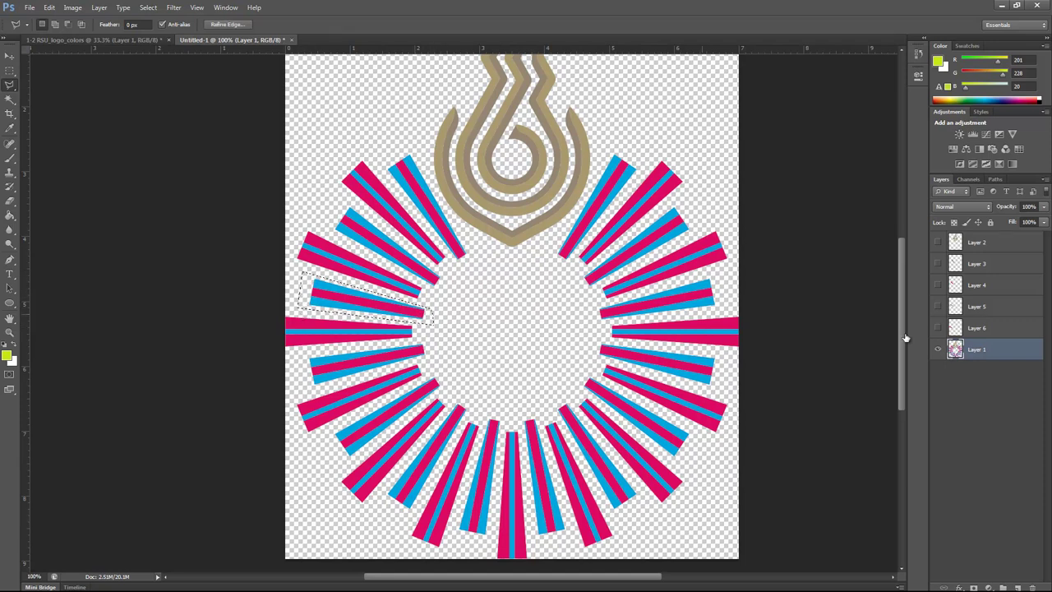
{"action": "key", "text": "ctrl+j"}
{"action": "left_click", "coordinate": [938, 350]}
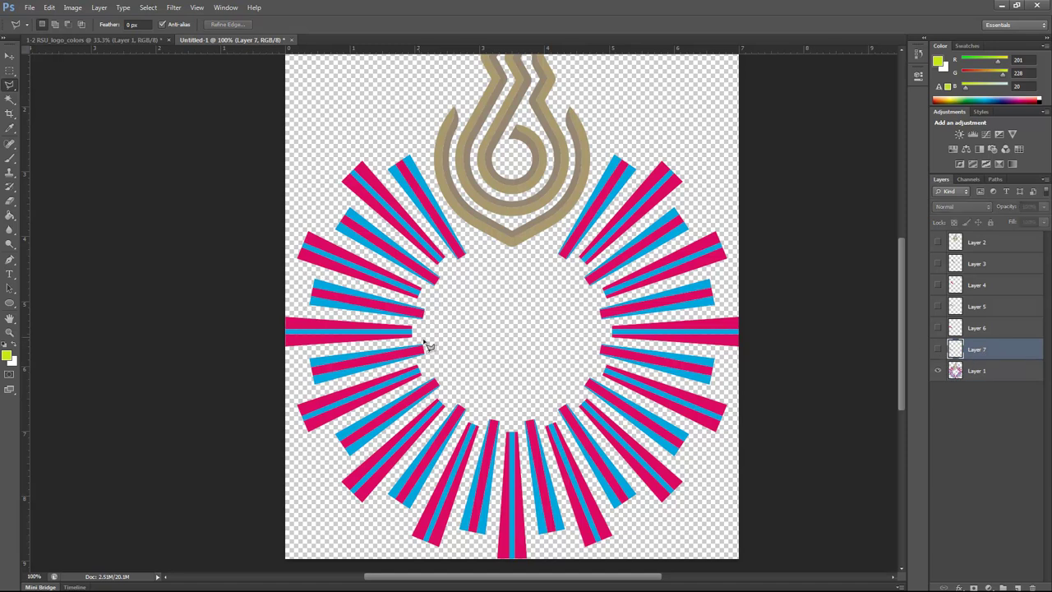
Outline the left horizontal ray, copy it from Layer 1 to its own layer, and hide that layer.
{"action": "left_click", "coordinate": [419, 325]}
{"action": "left_click", "coordinate": [265, 309]}
{"action": "left_click", "coordinate": [268, 349]}
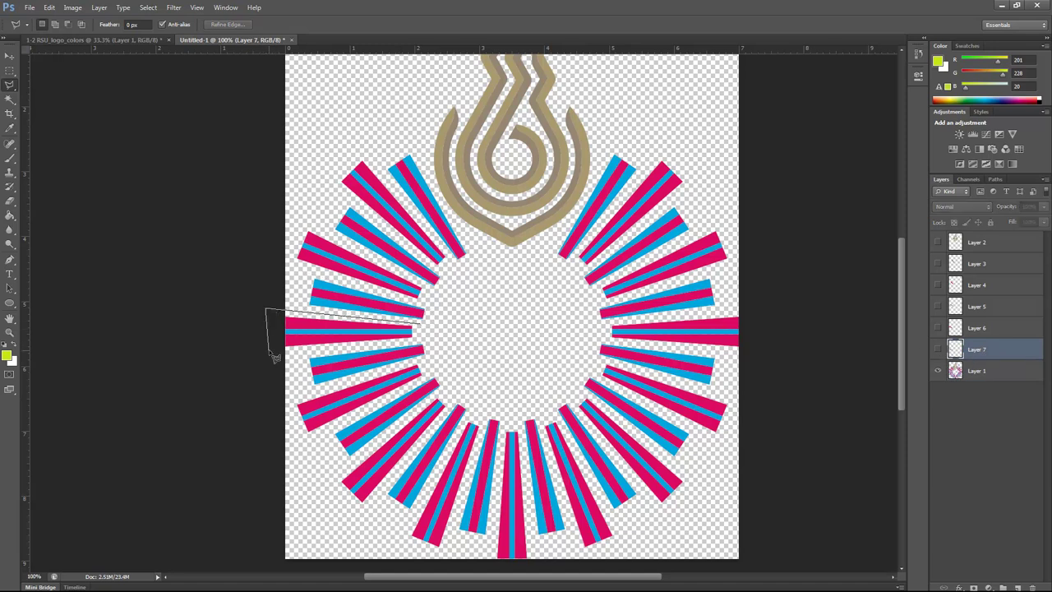
{"action": "double_click", "coordinate": [420, 340]}
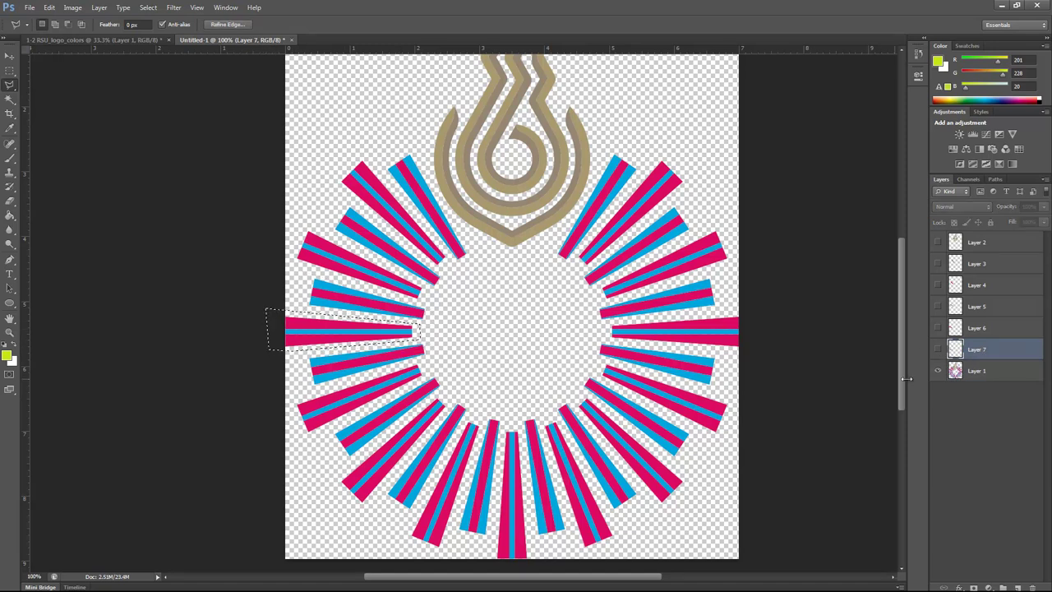
{"action": "left_click", "coordinate": [971, 373]}
{"action": "key", "text": "ctrl+j"}
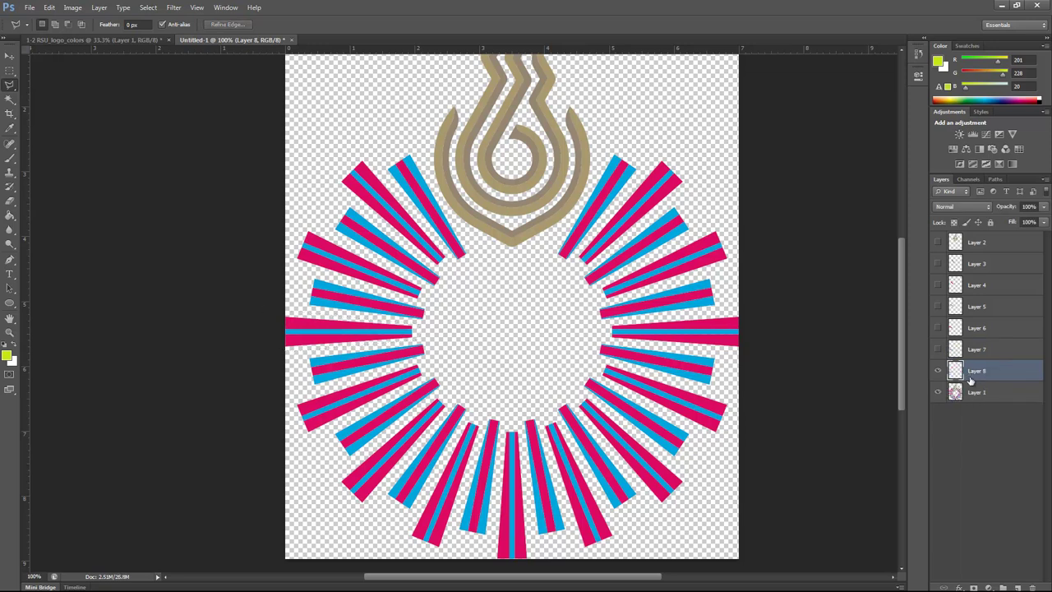
{"action": "left_click", "coordinate": [938, 371]}
Outline the ray just below the left horizontal ray, copy it from Layer 1 to its own layer, and hide that layer.
{"action": "left_click", "coordinate": [978, 392]}
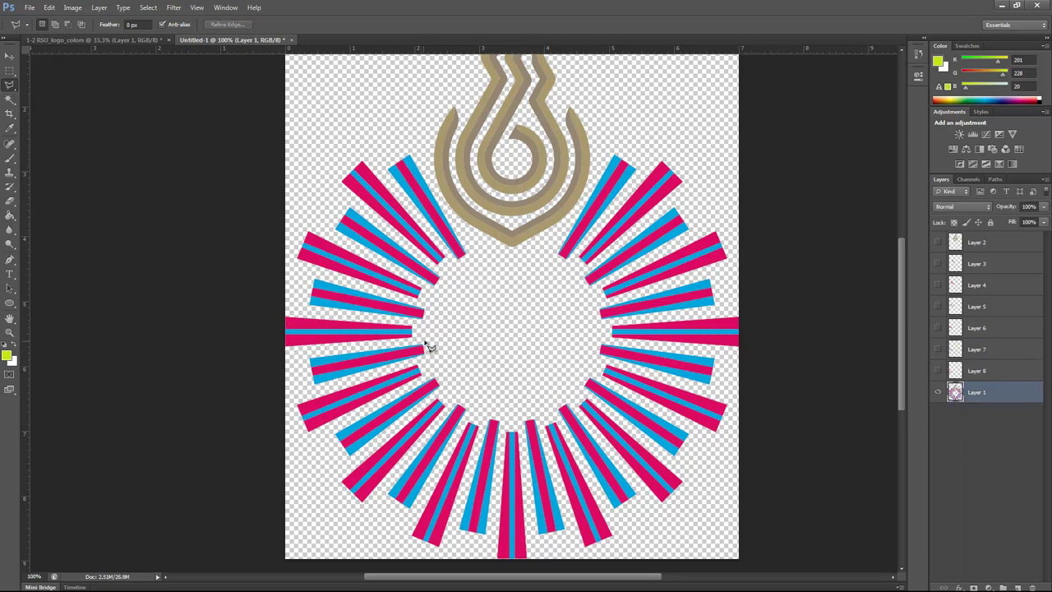
{"action": "left_click", "coordinate": [292, 355]}
{"action": "left_click", "coordinate": [298, 392]}
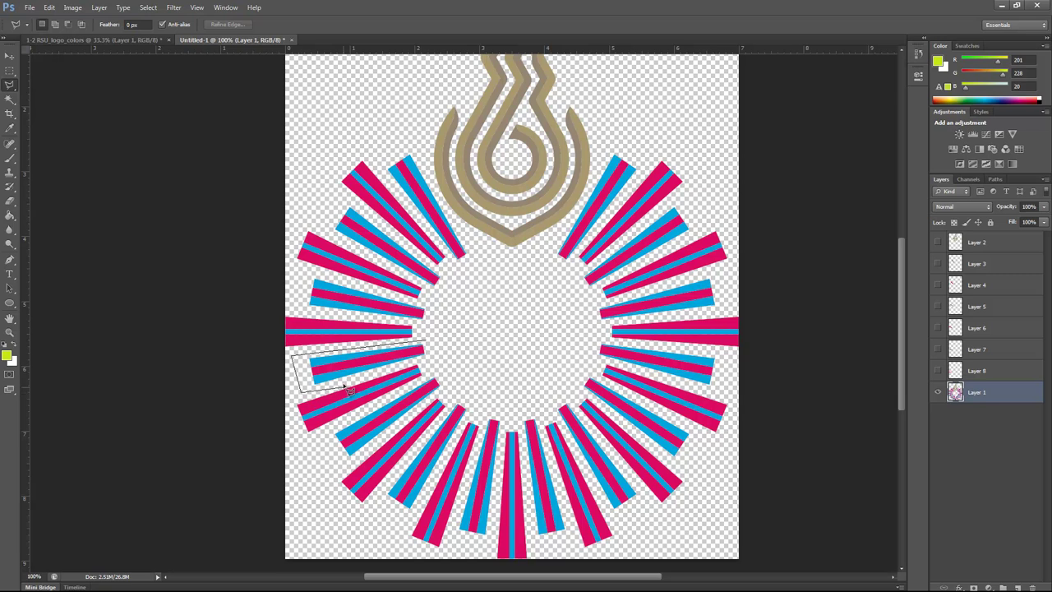
{"action": "left_click", "coordinate": [427, 357]}
{"action": "left_click", "coordinate": [424, 340]}
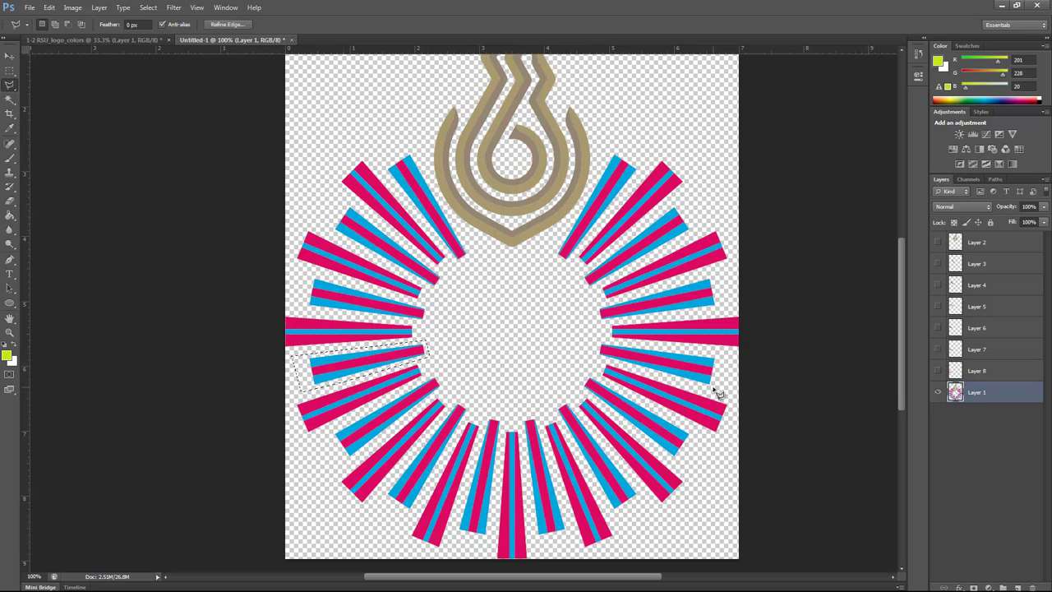
{"action": "key", "text": "ctrl+j"}
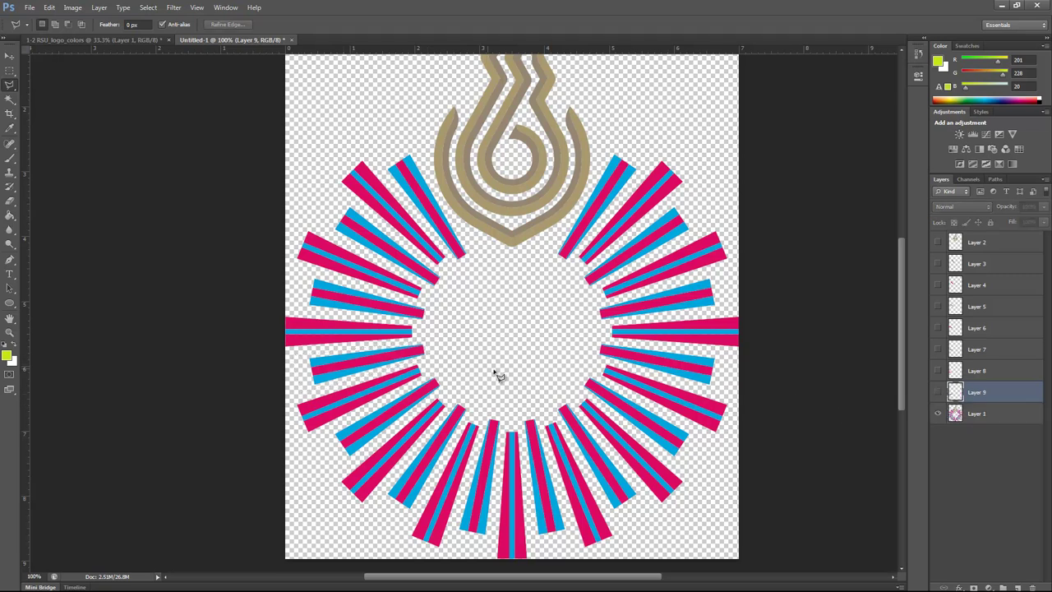
Outline the second ray below the left horizontal one, copy it from Layer 1 to its own layer, and hide that layer.
{"action": "left_click", "coordinate": [425, 357]}
{"action": "left_click", "coordinate": [284, 405]}
{"action": "left_click", "coordinate": [297, 442]}
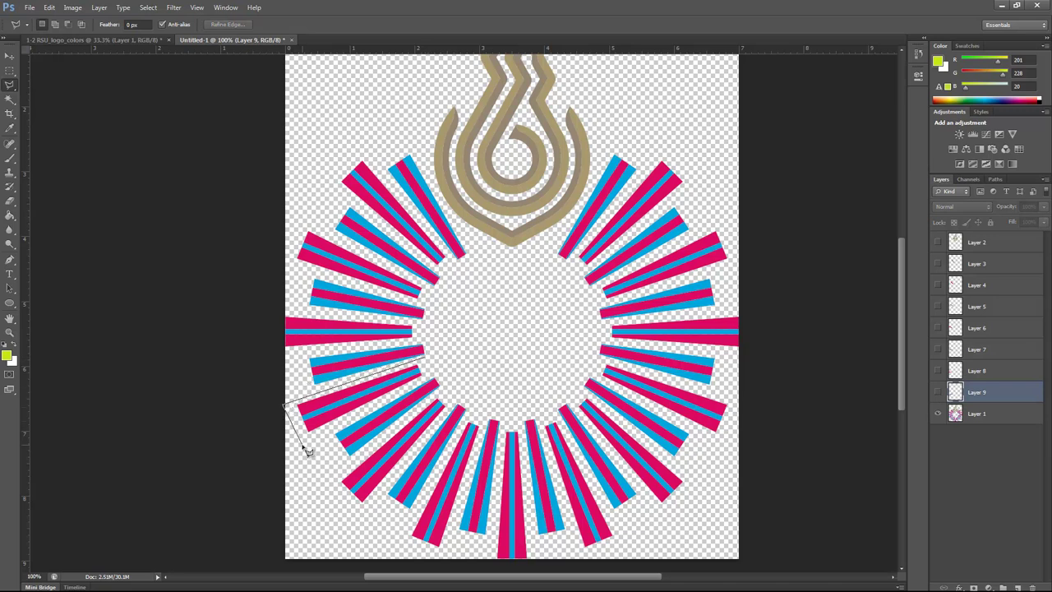
{"action": "double_click", "coordinate": [429, 375]}
{"action": "left_click", "coordinate": [961, 415]}
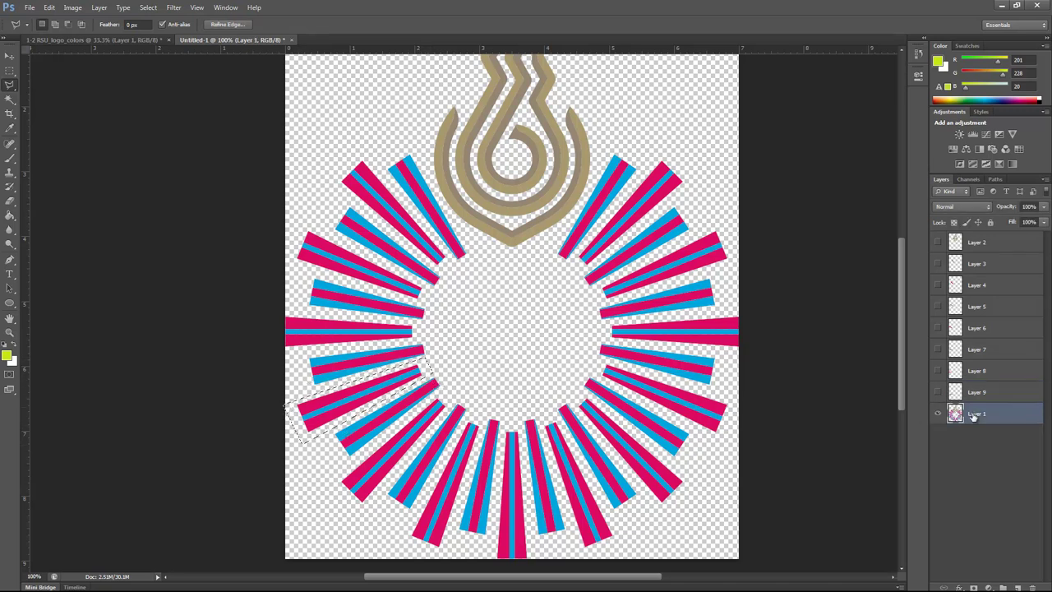
{"action": "key", "text": "ctrl+j"}
Copy the third ray below the left horizontal one from Layer 1 to its own layer, view it alone, and hide that layer.
{"action": "scroll", "coordinate": [533, 294], "scroll_direction": "down", "scroll_amount": 3}
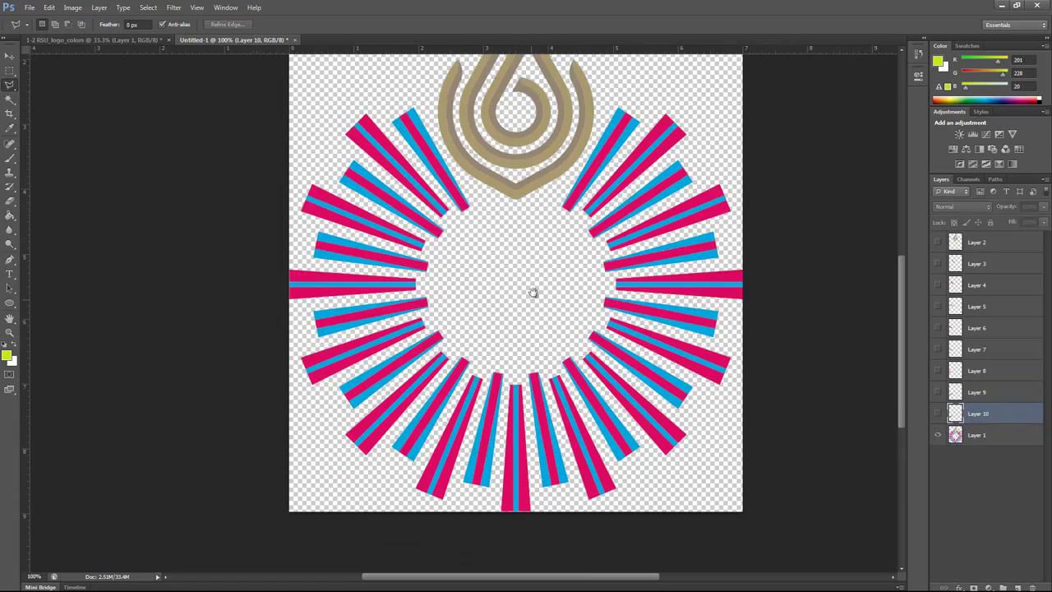
{"action": "left_click", "coordinate": [439, 317]}
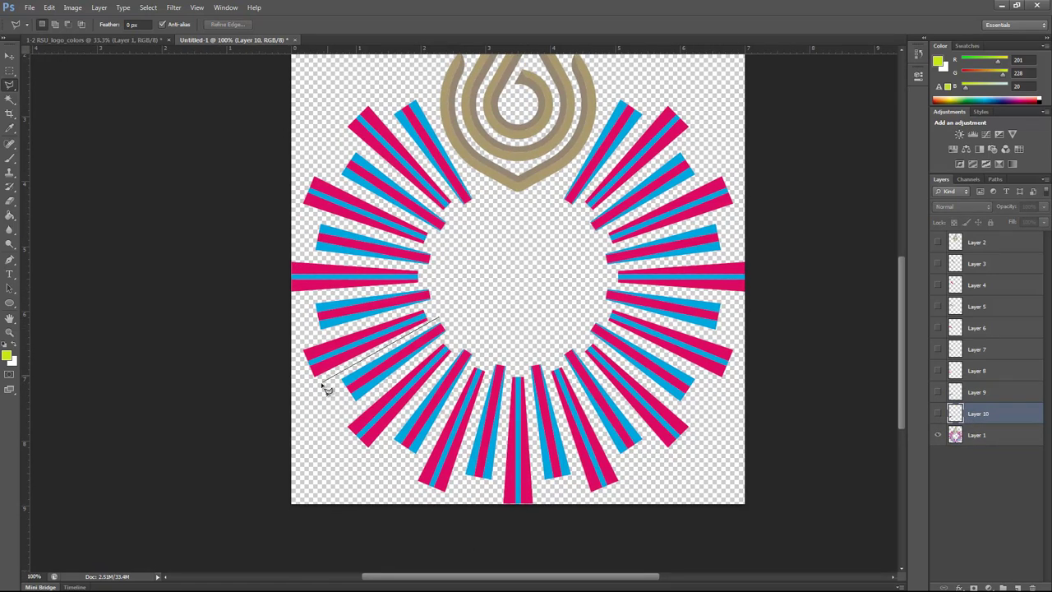
{"action": "left_click", "coordinate": [351, 409]}
{"action": "double_click", "coordinate": [456, 329]}
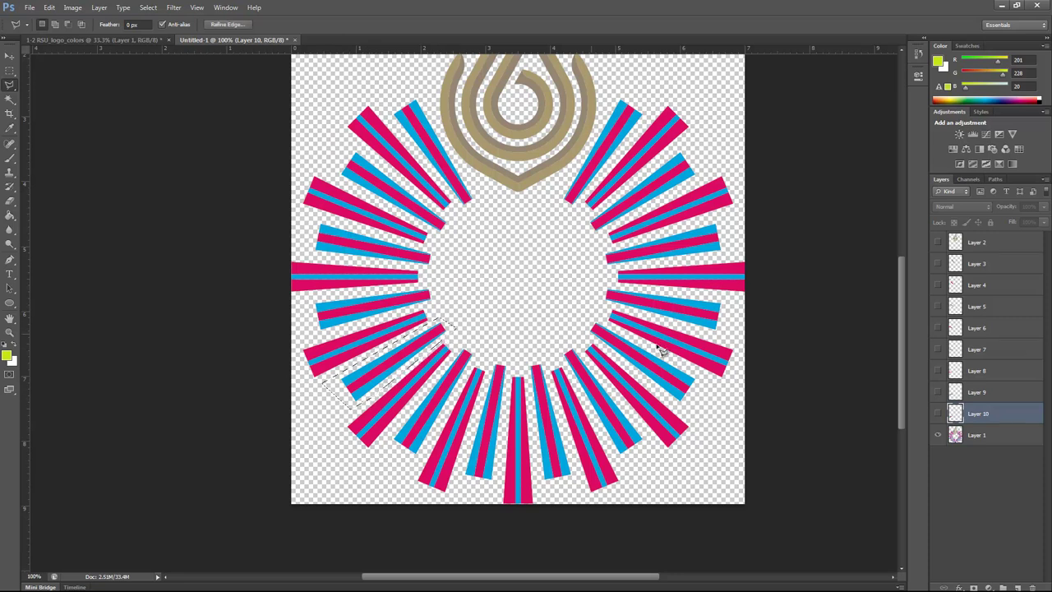
{"action": "left_click", "coordinate": [977, 435]}
{"action": "key", "text": "ctrl+j"}
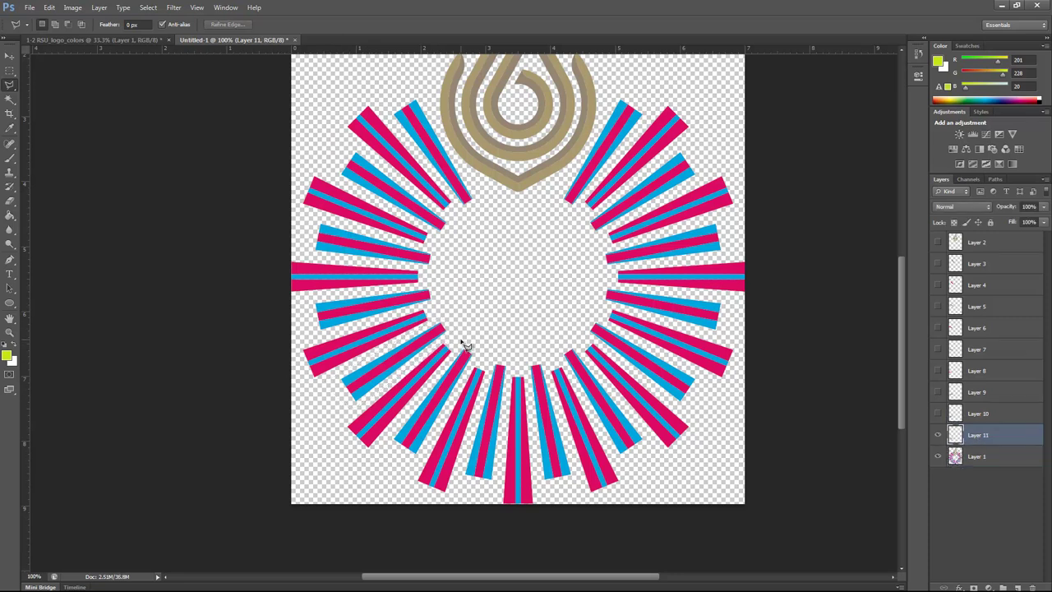
{"action": "left_click", "coordinate": [939, 456]}
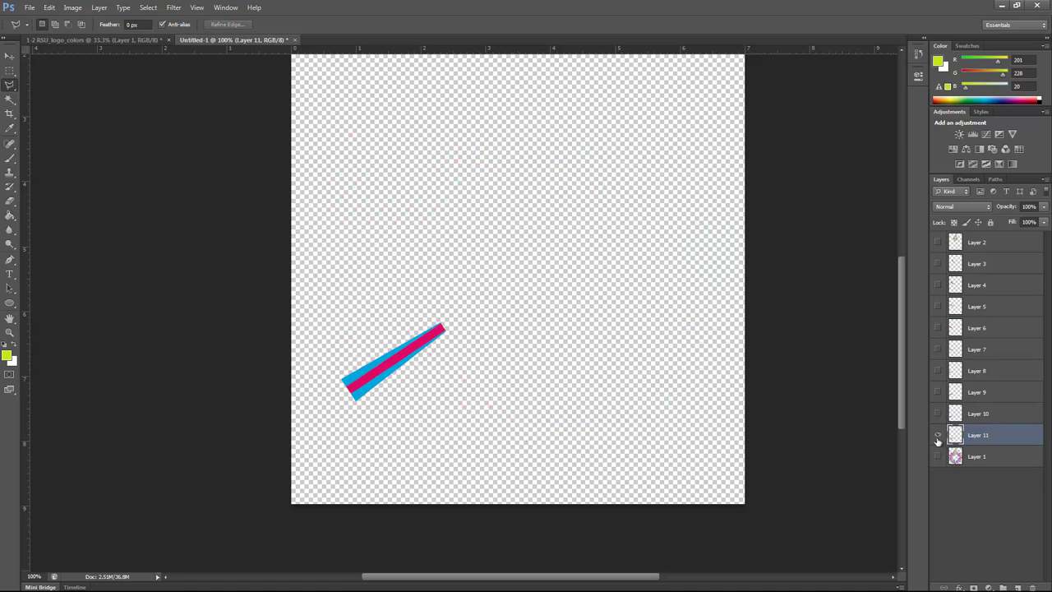
{"action": "left_click", "coordinate": [939, 456]}
{"action": "left_click", "coordinate": [938, 435]}
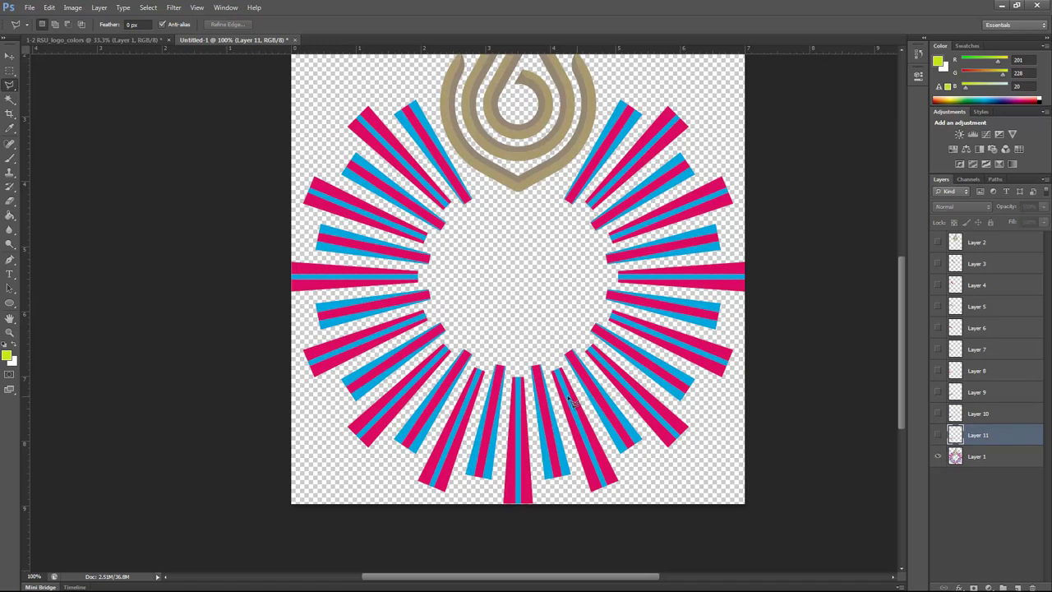
Check the newly copied ray on Layer 11 by itself with Layer 1 temporarily hidden.
{"action": "left_click", "coordinate": [938, 435]}
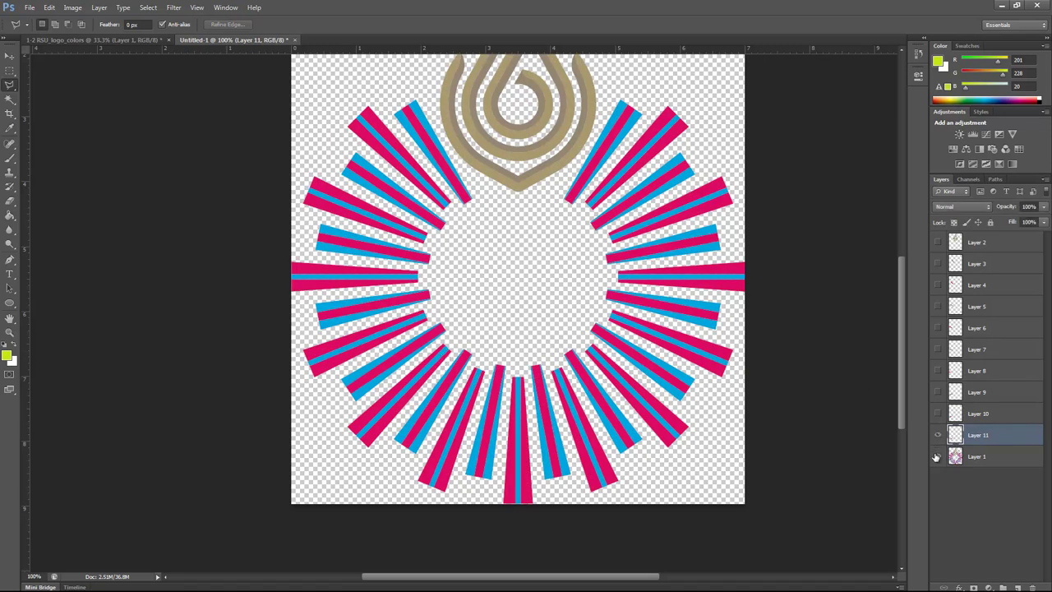
{"action": "left_click", "coordinate": [938, 456]}
{"action": "left_click", "coordinate": [937, 457]}
{"action": "left_click", "coordinate": [938, 436]}
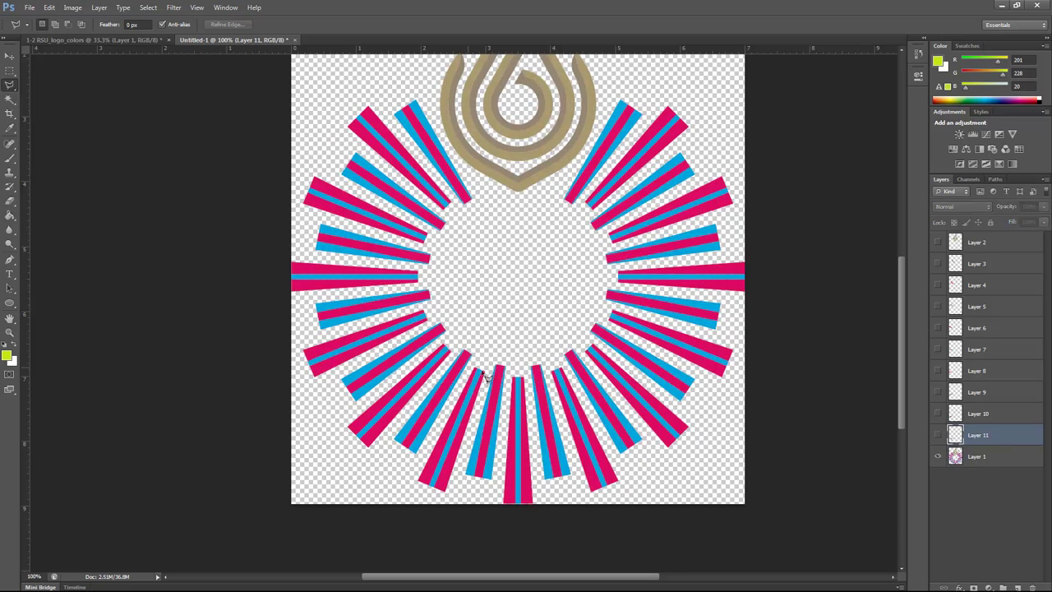
Outline the fourth ray below the left horizontal one, copy it from Layer 1 to its own layer, and hide that layer.
{"action": "left_click", "coordinate": [973, 454]}
{"action": "left_click", "coordinate": [443, 342]}
{"action": "left_click", "coordinate": [331, 430]}
{"action": "left_click", "coordinate": [364, 451]}
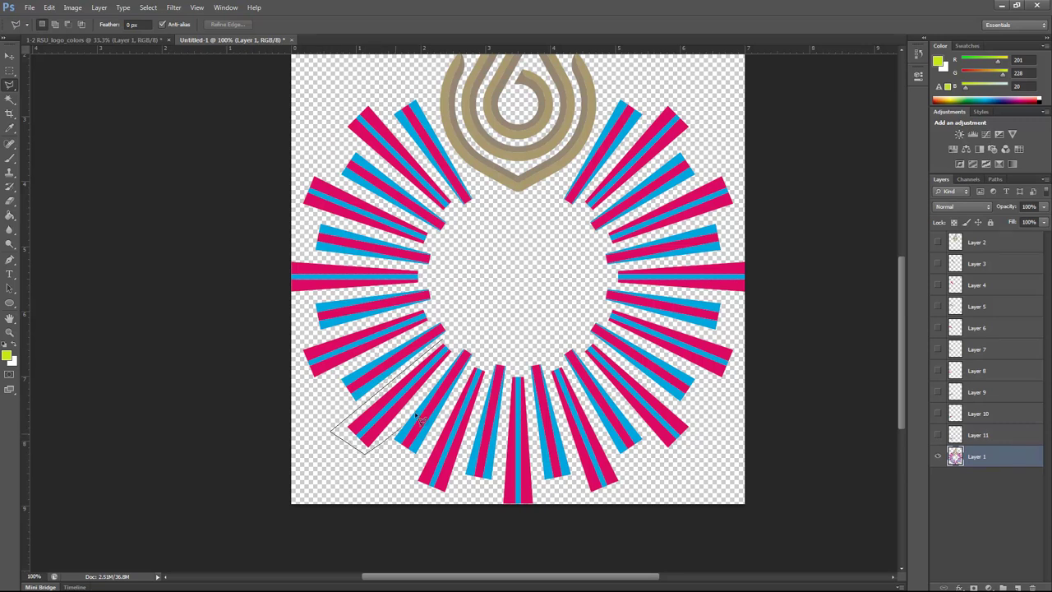
{"action": "double_click", "coordinate": [464, 355]}
{"action": "key", "text": "ctrl+j"}
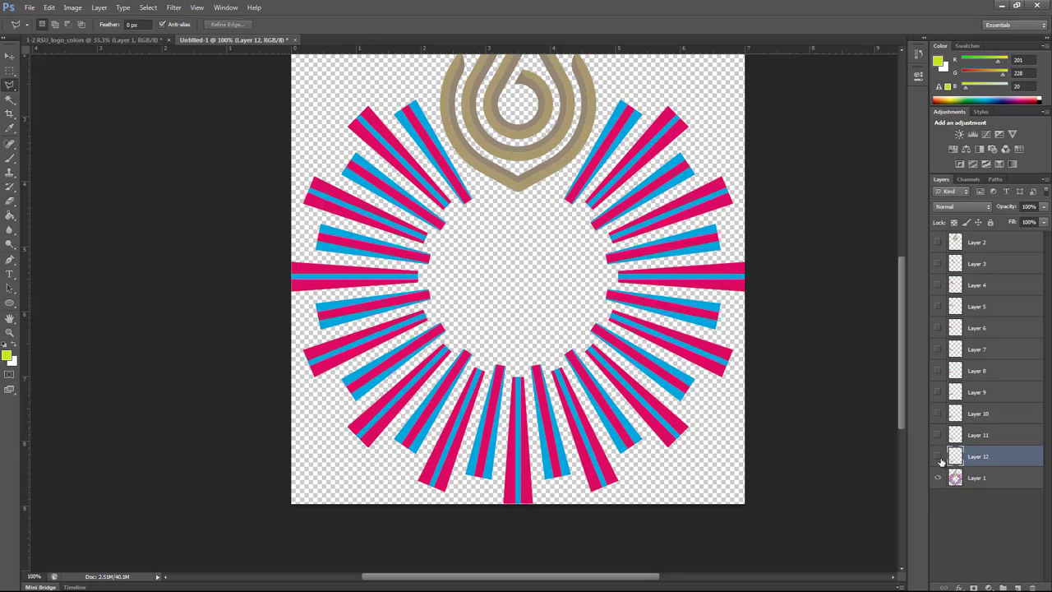
Outline the third ray left of the bottom vertical ray, copy it from Layer 1 to its own layer, and hide that layer.
{"action": "left_click", "coordinate": [986, 485]}
{"action": "left_click", "coordinate": [462, 344]}
{"action": "left_click", "coordinate": [387, 443]}
{"action": "left_click", "coordinate": [417, 463]}
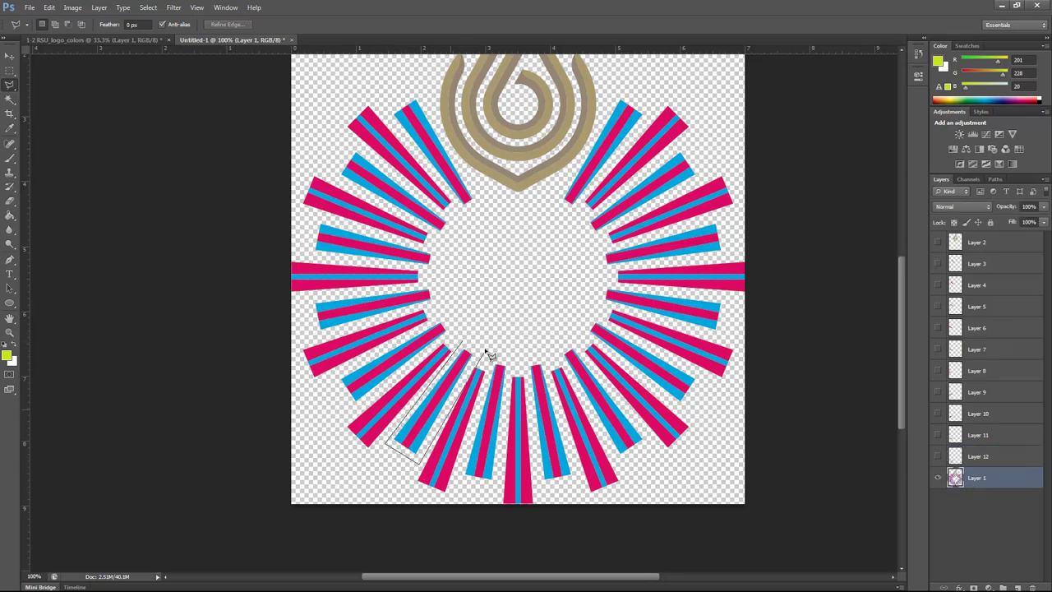
{"action": "double_click", "coordinate": [483, 340]}
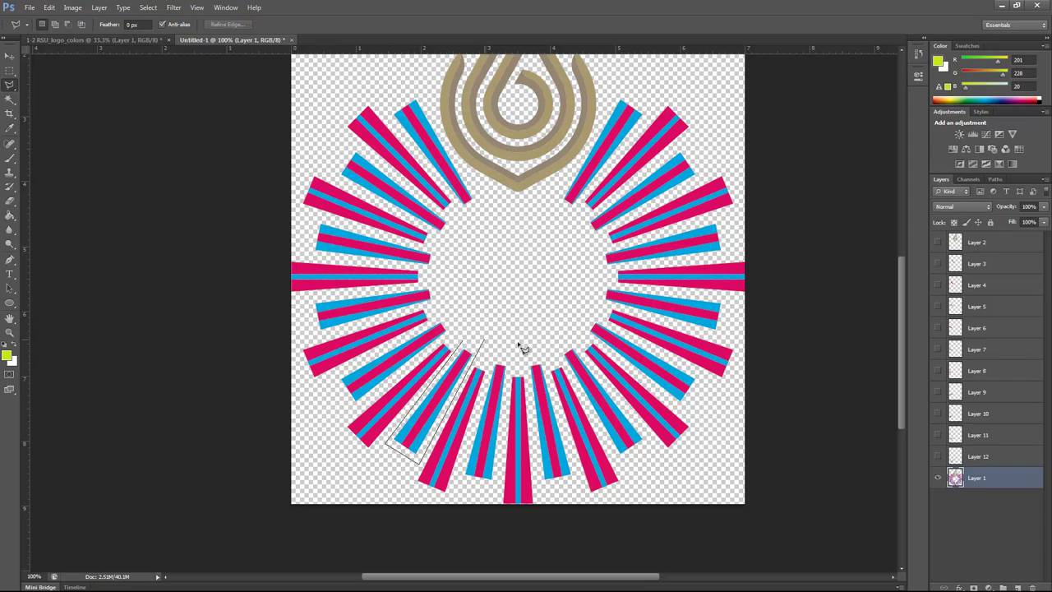
{"action": "key", "text": "ctrl+j"}
{"action": "left_click", "coordinate": [939, 477]}
Outline the second ray left of the bottom vertical ray, copy it from Layer 1 to its own layer, and hide that layer.
{"action": "left_click", "coordinate": [984, 499]}
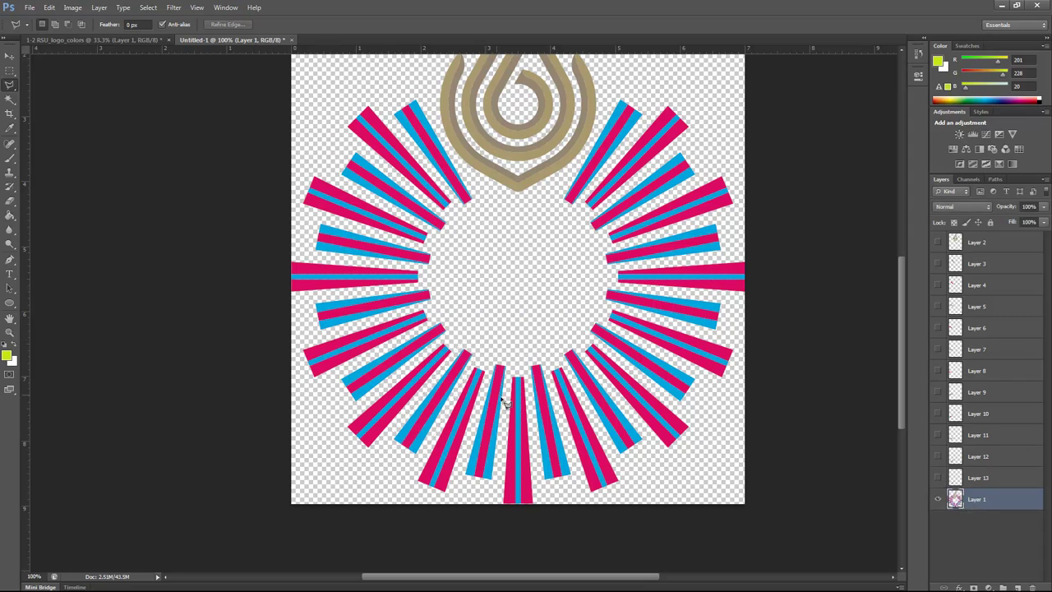
{"action": "left_click", "coordinate": [473, 363]}
{"action": "left_click", "coordinate": [409, 486]}
{"action": "left_click", "coordinate": [450, 497]}
{"action": "double_click", "coordinate": [491, 373]}
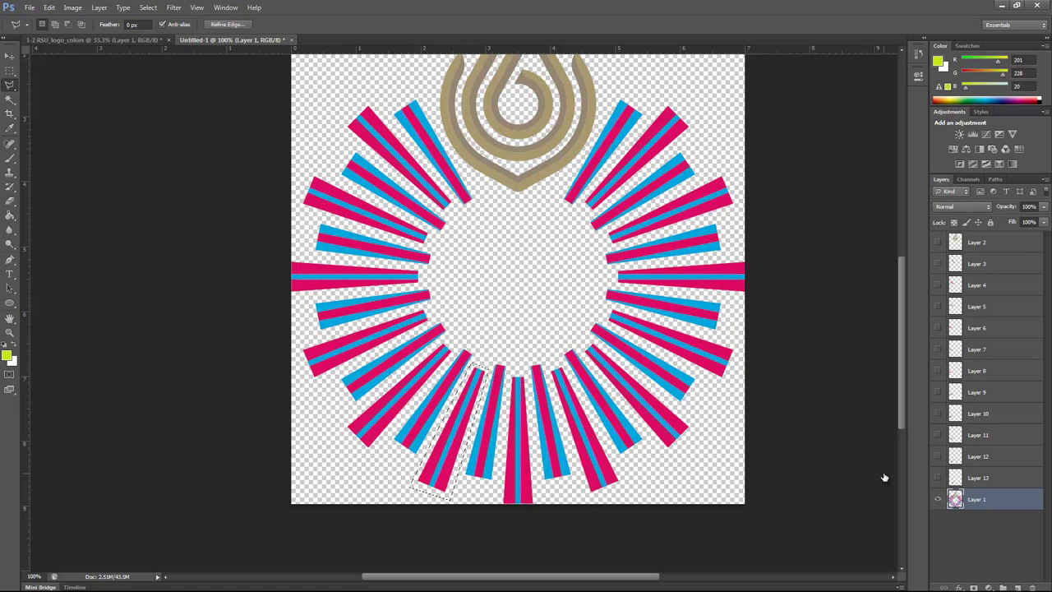
{"action": "key", "text": "ctrl+j"}
Outline the ray immediately left of the bottom vertical ray, copy it from Layer 1 to its own layer, and hide that layer.
{"action": "left_click", "coordinate": [976, 520]}
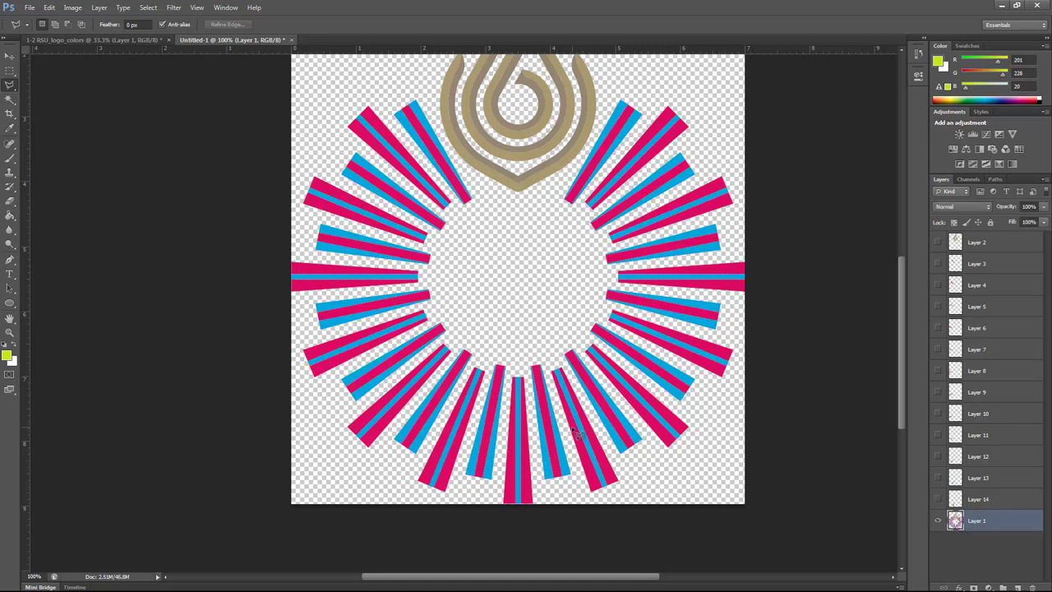
{"action": "left_click", "coordinate": [493, 362]}
{"action": "left_click", "coordinate": [459, 487]}
{"action": "left_click", "coordinate": [493, 482]}
{"action": "left_click", "coordinate": [512, 364]}
{"action": "key", "text": "ctrl+j"}
Outline the ray immediately left of the bottom vertical ray again, copy it from Layer 1 to another layer, and hide that layer.
{"action": "scroll", "coordinate": [690, 480], "scroll_direction": "down", "scroll_amount": 1}
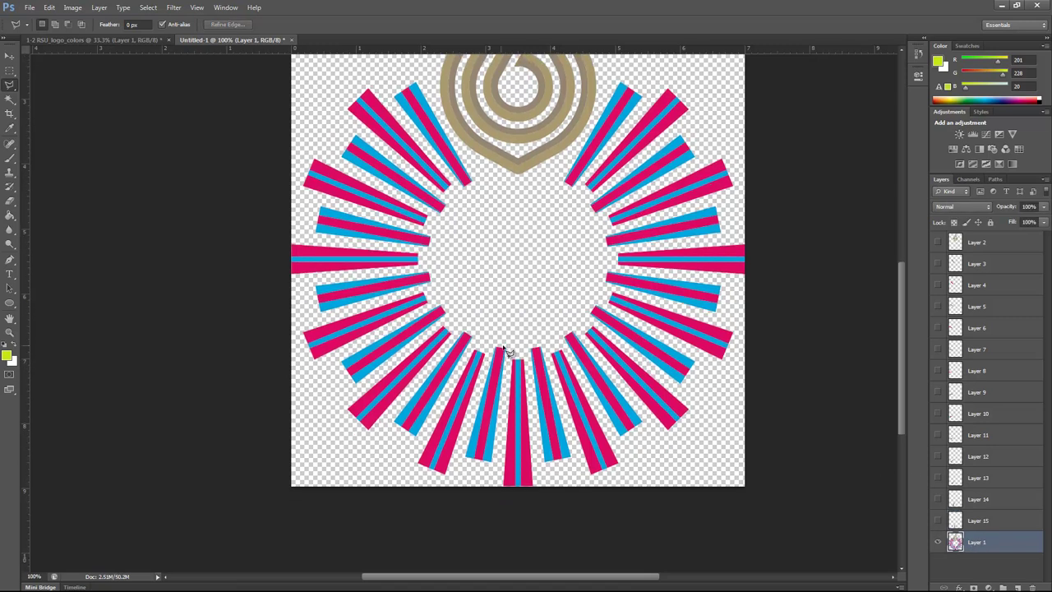
{"action": "left_click", "coordinate": [460, 469]}
{"action": "double_click", "coordinate": [516, 343]}
{"action": "key", "text": "ctrl+j"}
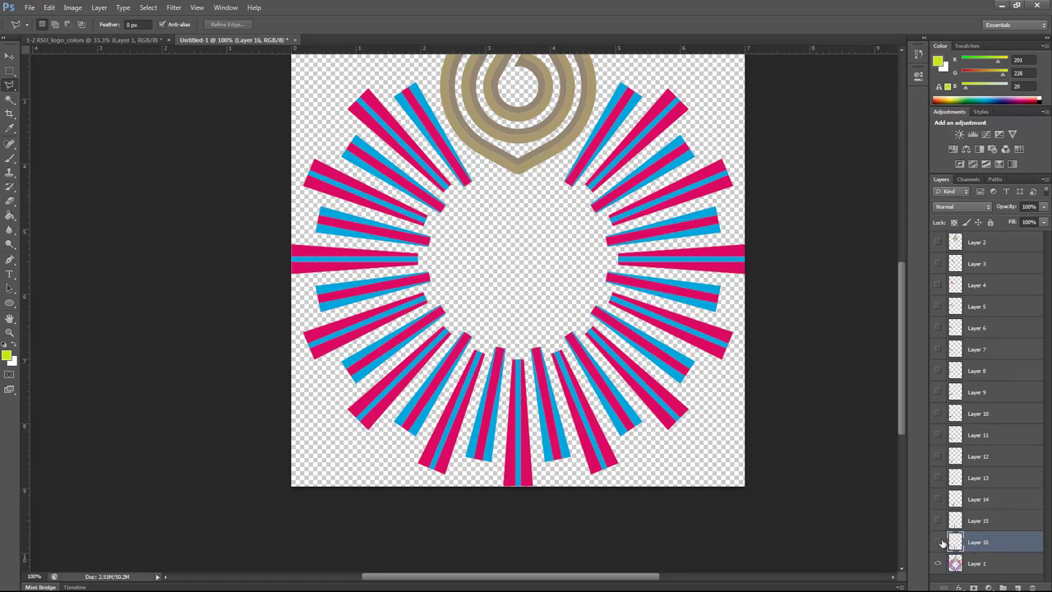
Outline the bottom vertical ray, copy it from Layer 1 to its own layer, and hide that layer.
{"action": "left_click", "coordinate": [976, 562]}
{"action": "left_click", "coordinate": [510, 356]}
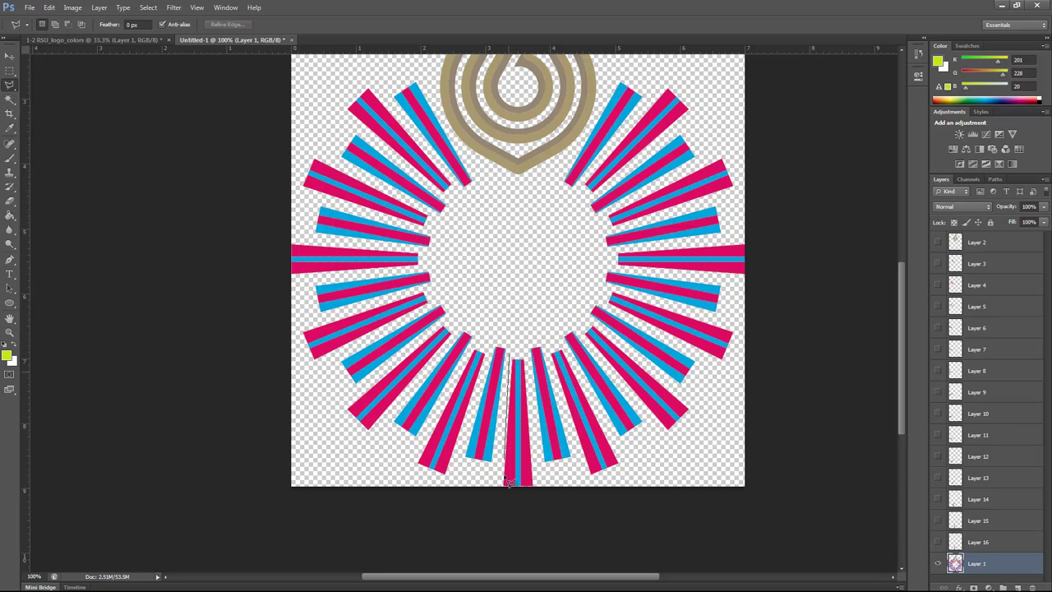
{"action": "left_click", "coordinate": [498, 492]}
{"action": "left_click", "coordinate": [538, 493]}
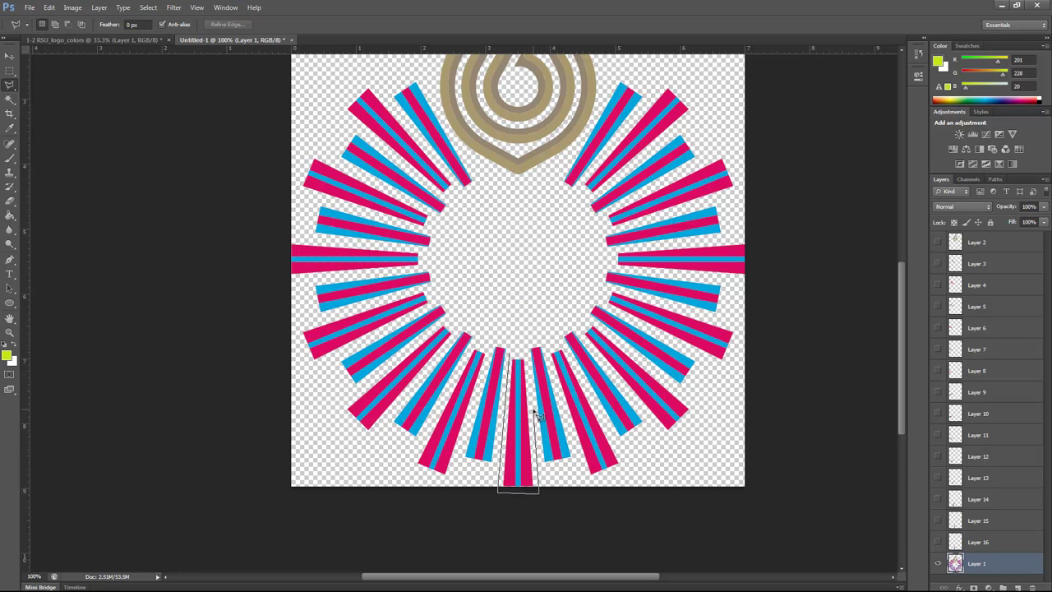
{"action": "double_click", "coordinate": [526, 356]}
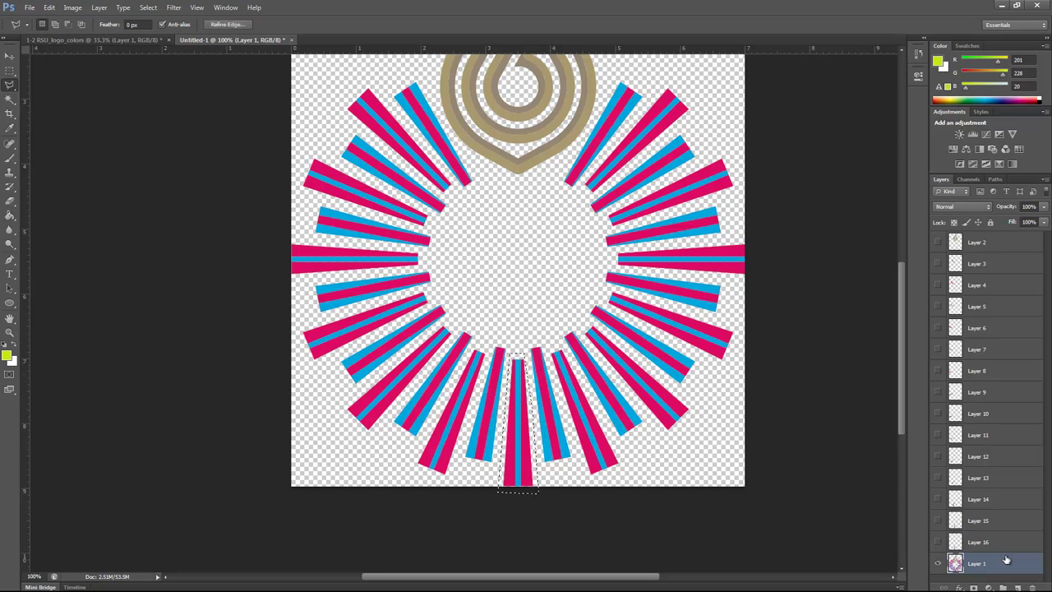
{"action": "key", "text": "ctrl+j"}
{"action": "left_click", "coordinate": [941, 551]}
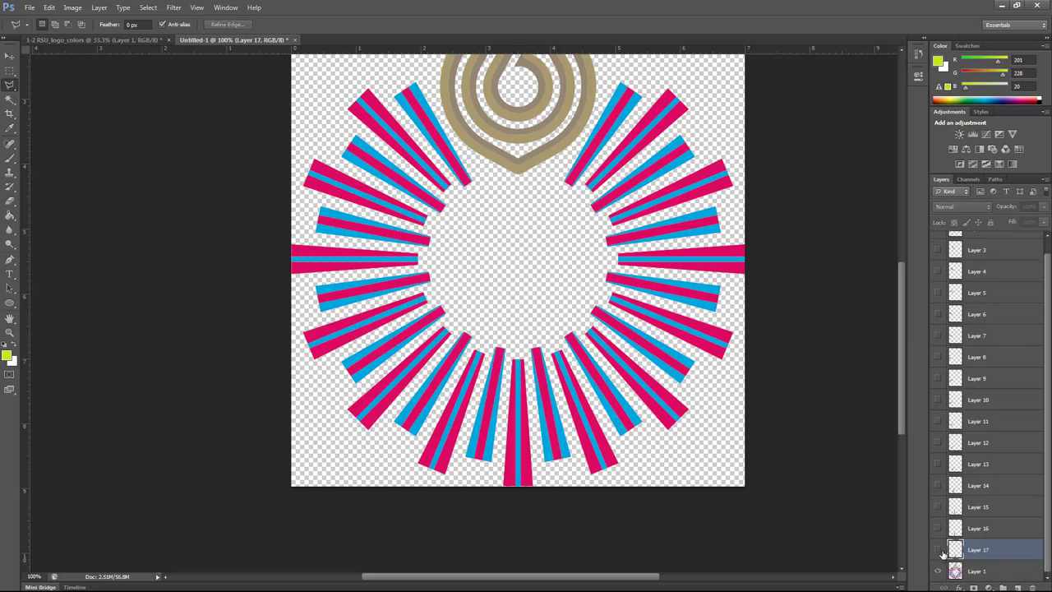
Outline the ray immediately right of the bottom vertical ray, copy it from Layer 1 to its own layer, and hide that layer.
{"action": "left_click", "coordinate": [976, 572]}
{"action": "left_click", "coordinate": [525, 341]}
{"action": "left_click", "coordinate": [542, 337]}
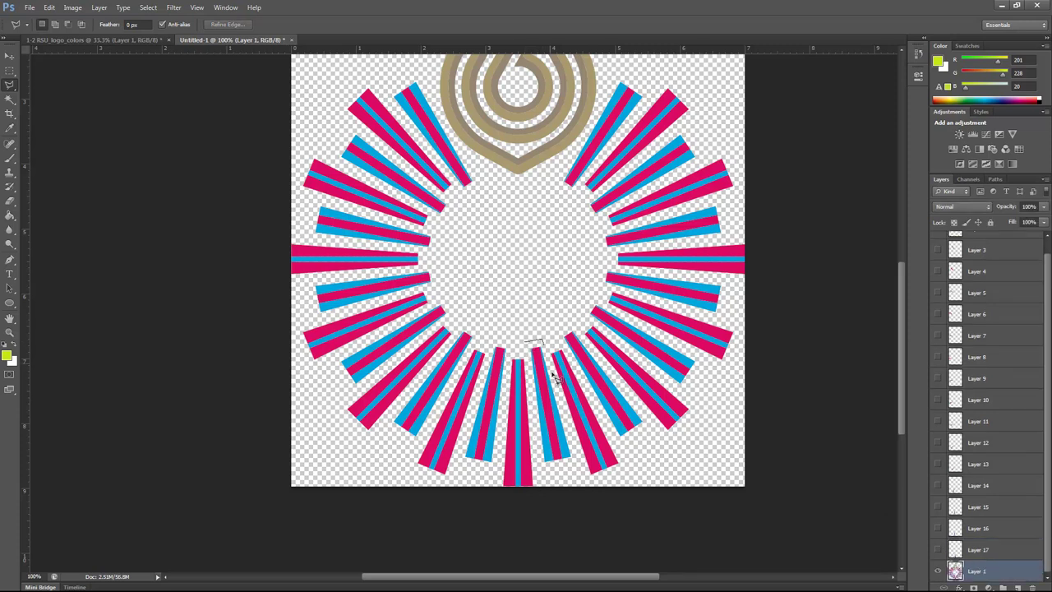
{"action": "left_click", "coordinate": [576, 467]}
{"action": "left_click", "coordinate": [540, 471]}
{"action": "double_click", "coordinate": [531, 376]}
{"action": "key", "text": "ctrl+j"}
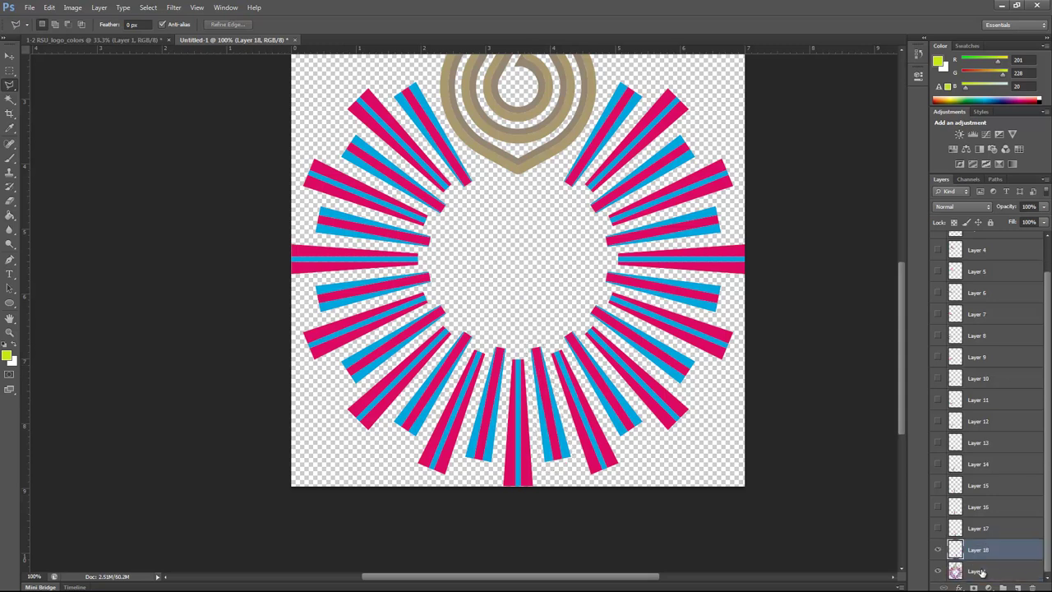
Outline the second ray right of the bottom vertical ray, copy it from Layer 1 to its own layer, and hide that layer.
{"action": "left_click", "coordinate": [978, 570]}
{"action": "left_click", "coordinate": [562, 348]}
{"action": "left_click", "coordinate": [636, 470]}
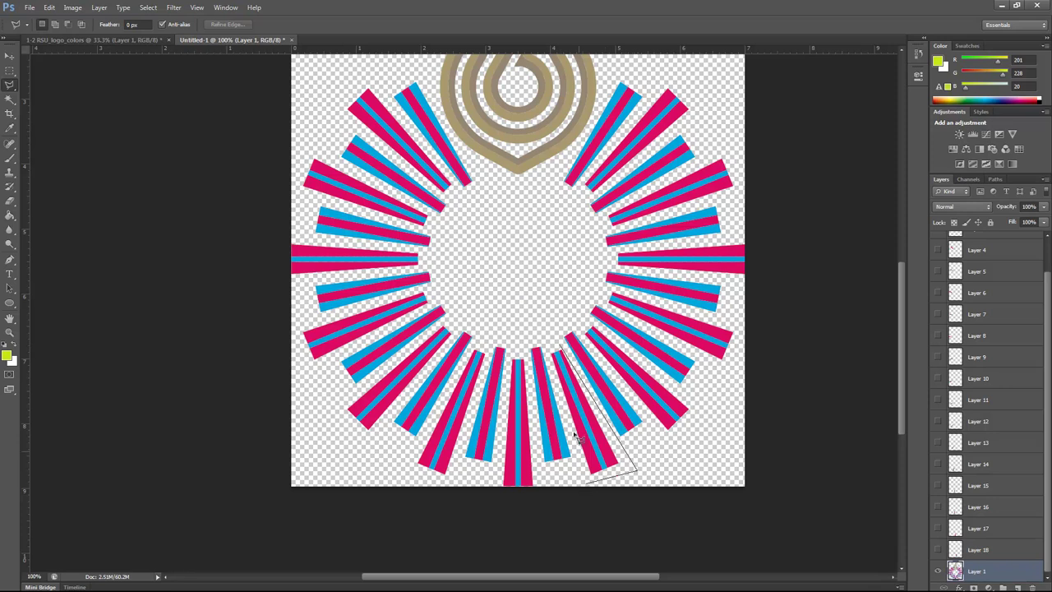
{"action": "double_click", "coordinate": [585, 478]}
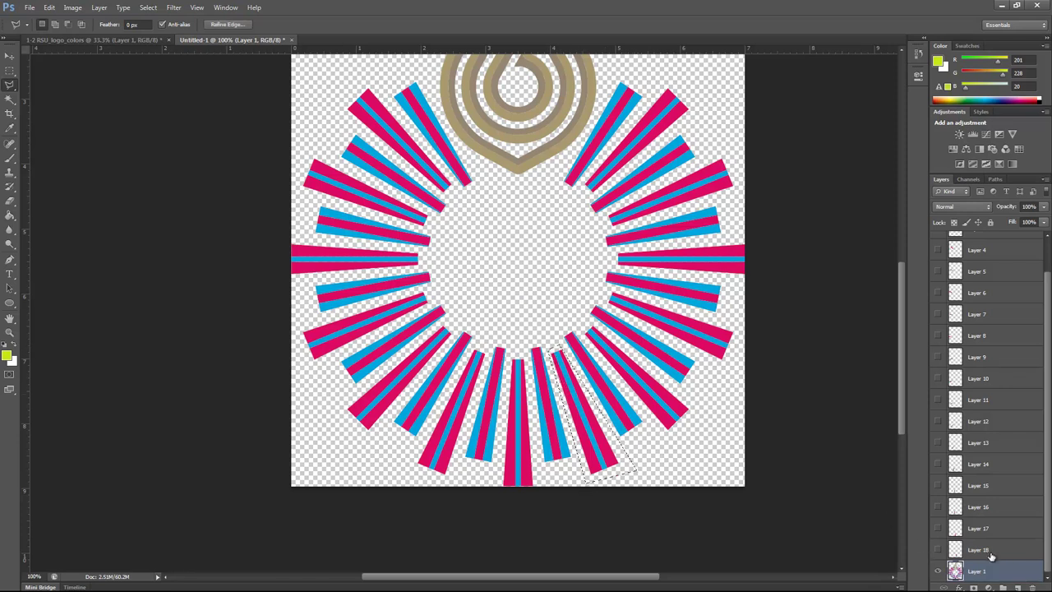
{"action": "key", "text": "ctrl+j"}
{"action": "left_click", "coordinate": [938, 551]}
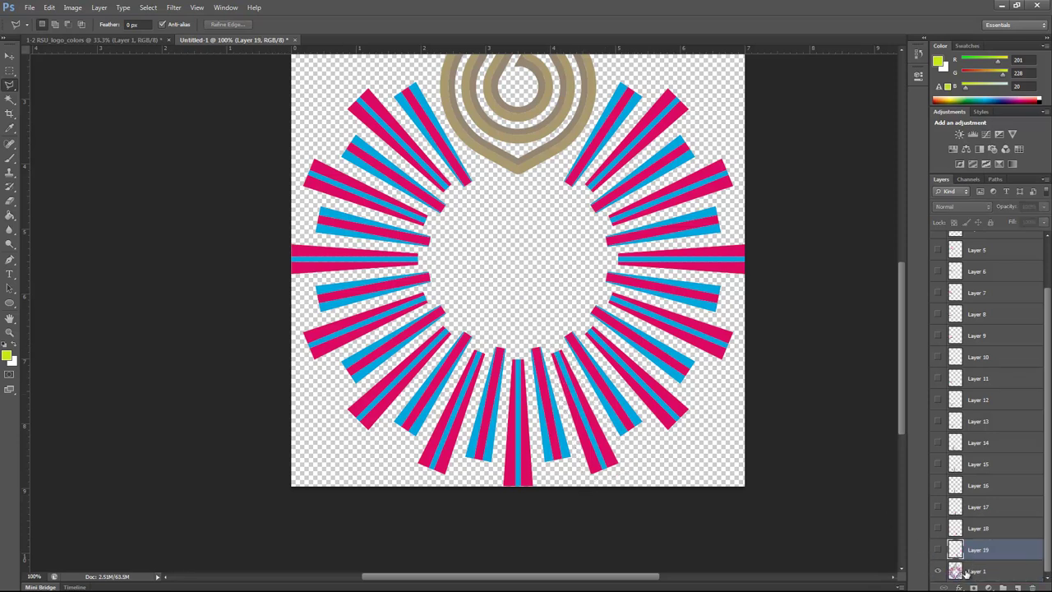
Outline the third ray right of the bottom vertical ray, copy it from Layer 1 to its own layer, and hide that layer.
{"action": "left_click", "coordinate": [965, 571]}
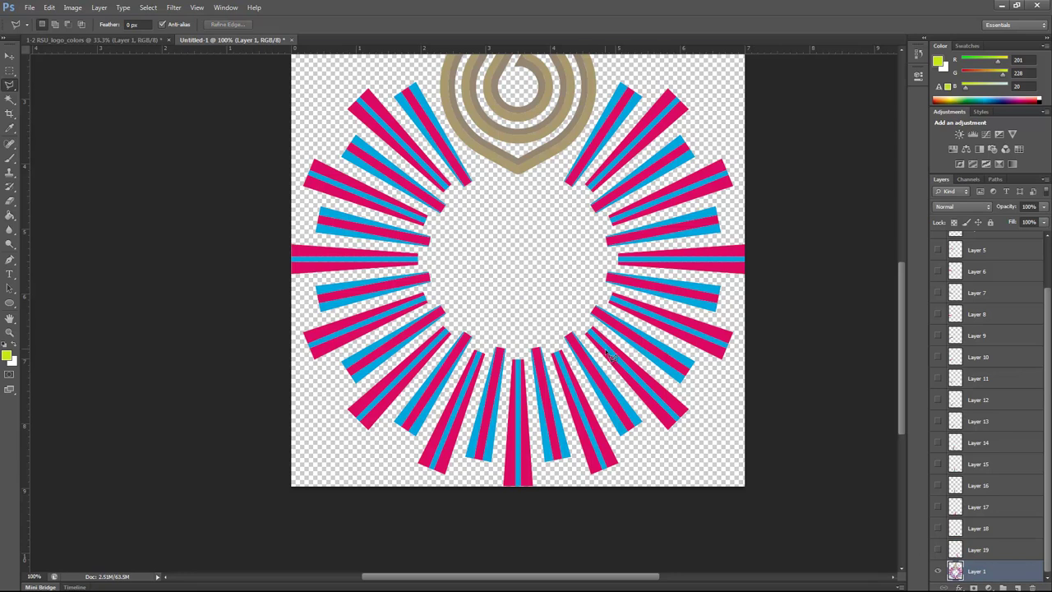
{"action": "left_click", "coordinate": [937, 558], "text": "alt"}
{"action": "left_click", "coordinate": [937, 558], "text": "alt"}
{"action": "left_click", "coordinate": [568, 323]}
{"action": "left_click", "coordinate": [660, 438]}
{"action": "left_click", "coordinate": [623, 446]}
{"action": "left_click", "coordinate": [567, 324]}
{"action": "key", "text": "ctrl+j"}
{"action": "left_click", "coordinate": [939, 550]}
Outline the fourth ray right of the bottom vertical ray, copy it from Layer 1 to its own layer, and hide that layer.
{"action": "left_click", "coordinate": [974, 570]}
{"action": "left_click", "coordinate": [592, 323]}
{"action": "left_click", "coordinate": [713, 419]}
{"action": "left_click", "coordinate": [667, 442]}
{"action": "left_click", "coordinate": [589, 324]}
{"action": "key", "text": "ctrl+j"}
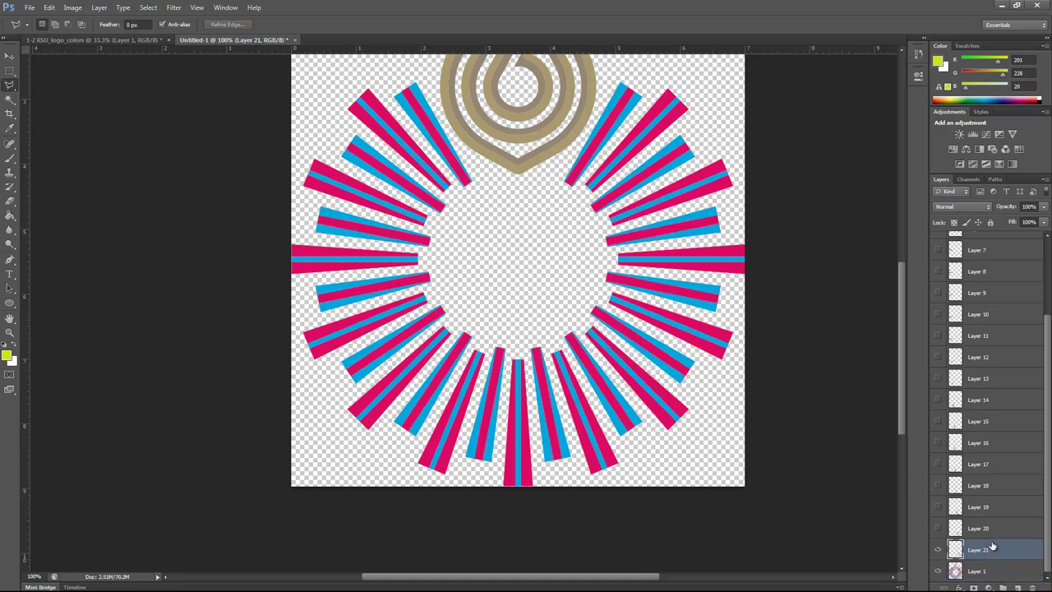
Outline the third ray below the right horizontal ray, copy it from Layer 1 to its own layer, and hide that layer.
{"action": "left_click", "coordinate": [976, 571]}
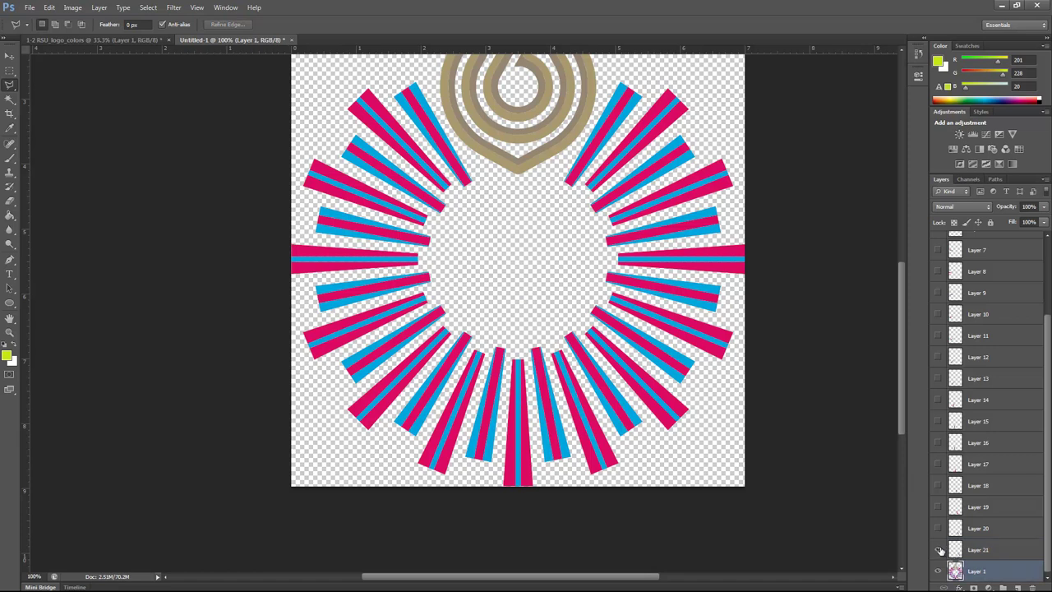
{"action": "left_click", "coordinate": [590, 297]}
{"action": "left_click", "coordinate": [712, 366]}
{"action": "left_click", "coordinate": [683, 387]}
{"action": "double_click", "coordinate": [585, 317]}
{"action": "key", "text": "ctrl+j"}
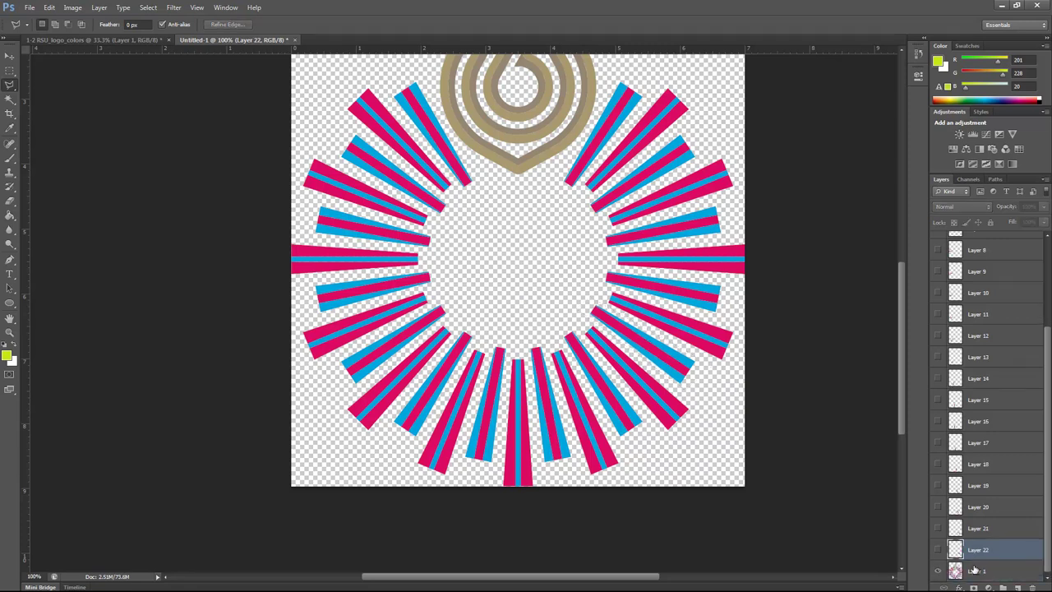
Outline the second ray below the right horizontal ray, copy it from Layer 1 to its own layer, and hide that layer.
{"action": "left_click", "coordinate": [974, 569]}
{"action": "left_click", "coordinate": [609, 291]}
{"action": "left_click", "coordinate": [740, 331]}
{"action": "left_click", "coordinate": [723, 371]}
{"action": "left_click", "coordinate": [609, 292]}
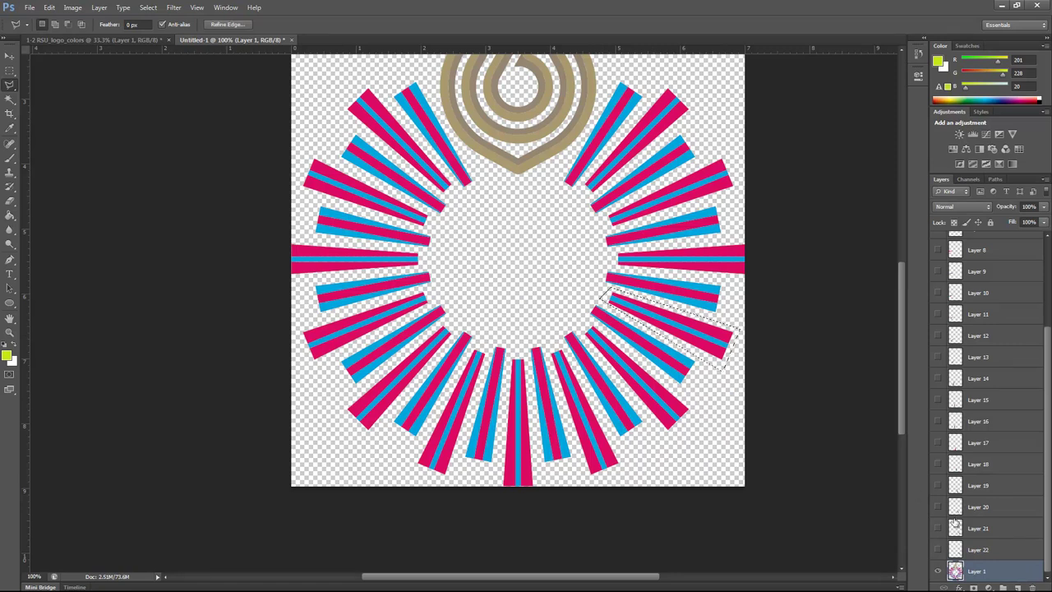
{"action": "key", "text": "ctrl+j"}
{"action": "scroll", "coordinate": [1007, 538], "scroll_direction": "down", "scroll_amount": 1}
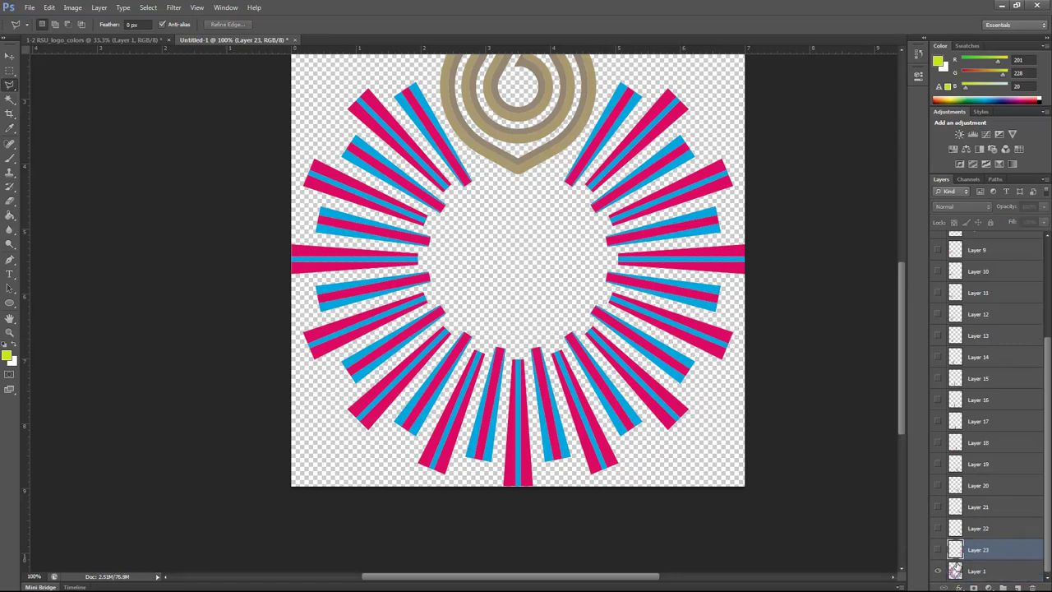
Outline the ray immediately below the right horizontal ray, copy it from Layer 1 to its own layer, and hide that layer.
{"action": "left_click", "coordinate": [955, 569]}
{"action": "left_click", "coordinate": [599, 267]}
{"action": "left_click", "coordinate": [722, 283]}
{"action": "left_click", "coordinate": [723, 316]}
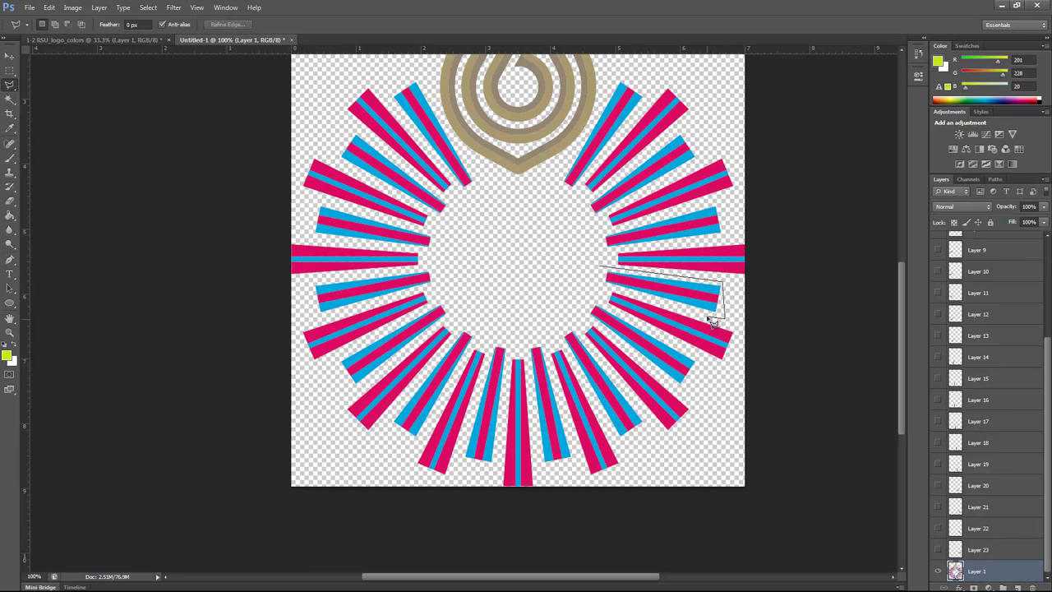
{"action": "double_click", "coordinate": [596, 289]}
{"action": "key", "text": "ctrl+j"}
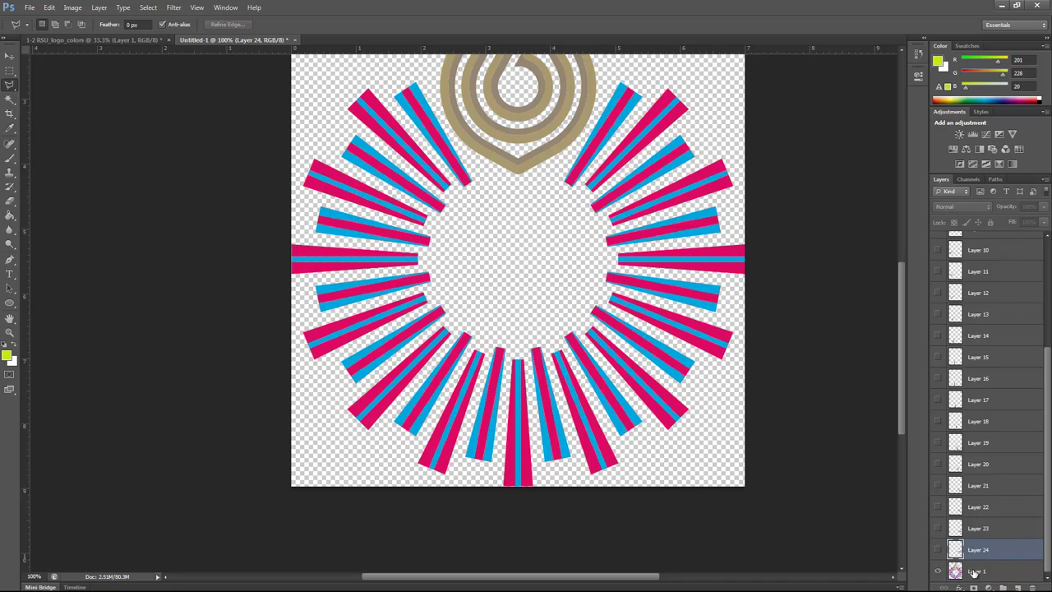
Outline the right horizontal ray, copy it from Layer 1 to its own layer, and hide that layer.
{"action": "left_click", "coordinate": [971, 571]}
{"action": "left_click", "coordinate": [611, 249]}
{"action": "left_click", "coordinate": [777, 239]}
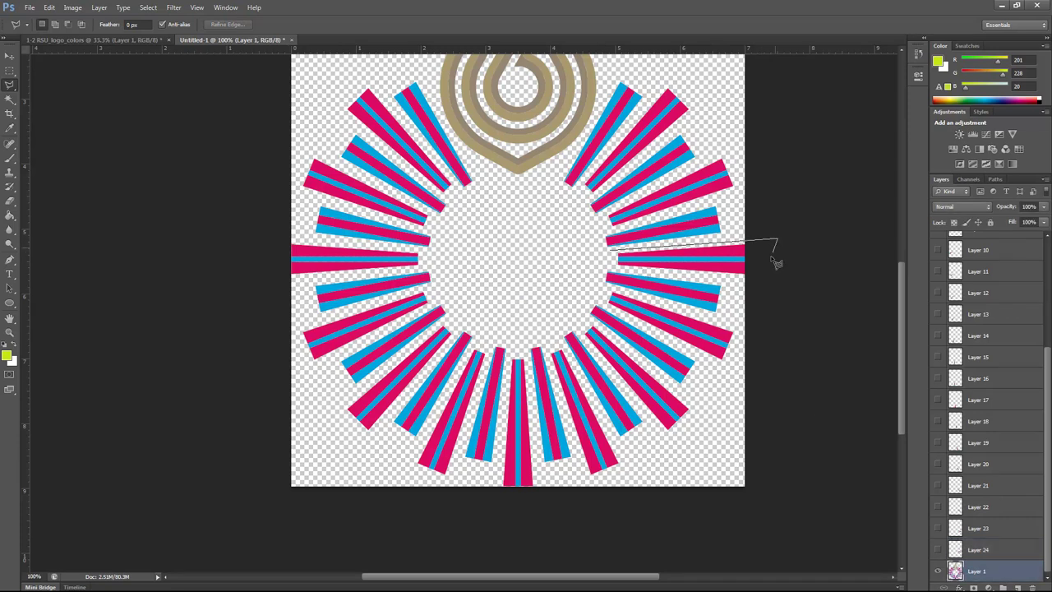
{"action": "left_click", "coordinate": [766, 281]}
{"action": "double_click", "coordinate": [606, 275]}
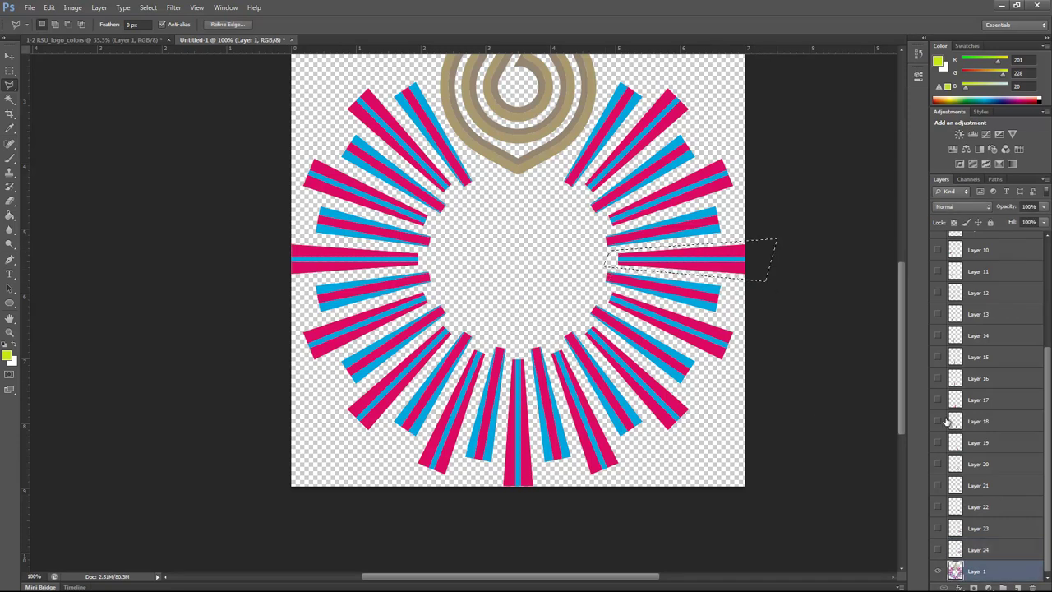
{"action": "key", "text": "ctrl+j"}
{"action": "left_click", "coordinate": [938, 549]}
Outline the ray immediately above the right horizontal ray, copy it from Layer 1 to its own layer, and hide that layer.
{"action": "left_click", "coordinate": [971, 570]}
{"action": "left_click", "coordinate": [597, 254]}
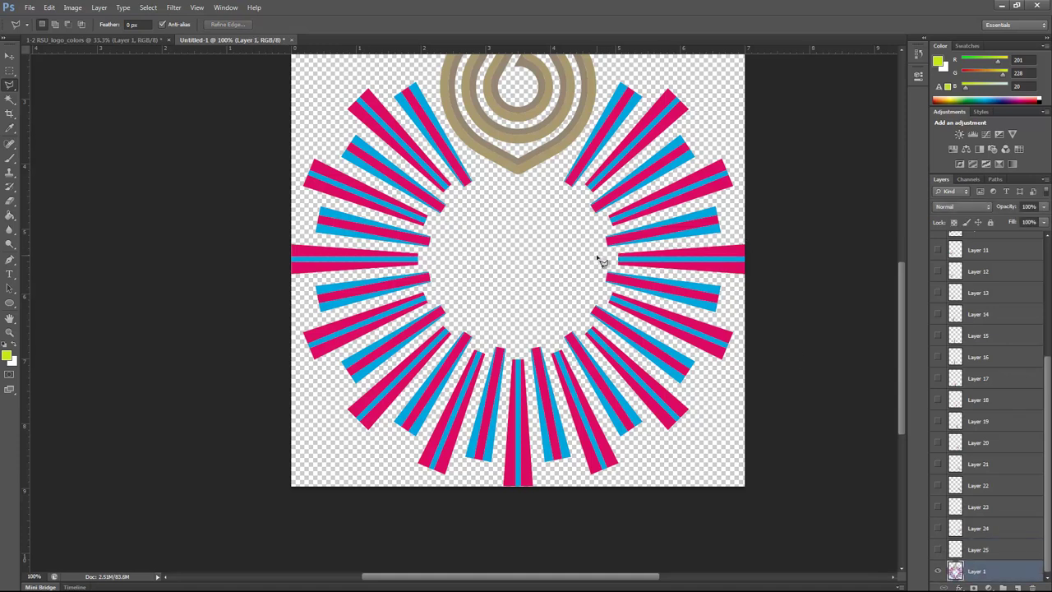
{"action": "left_click", "coordinate": [729, 233]}
{"action": "left_click", "coordinate": [717, 206]}
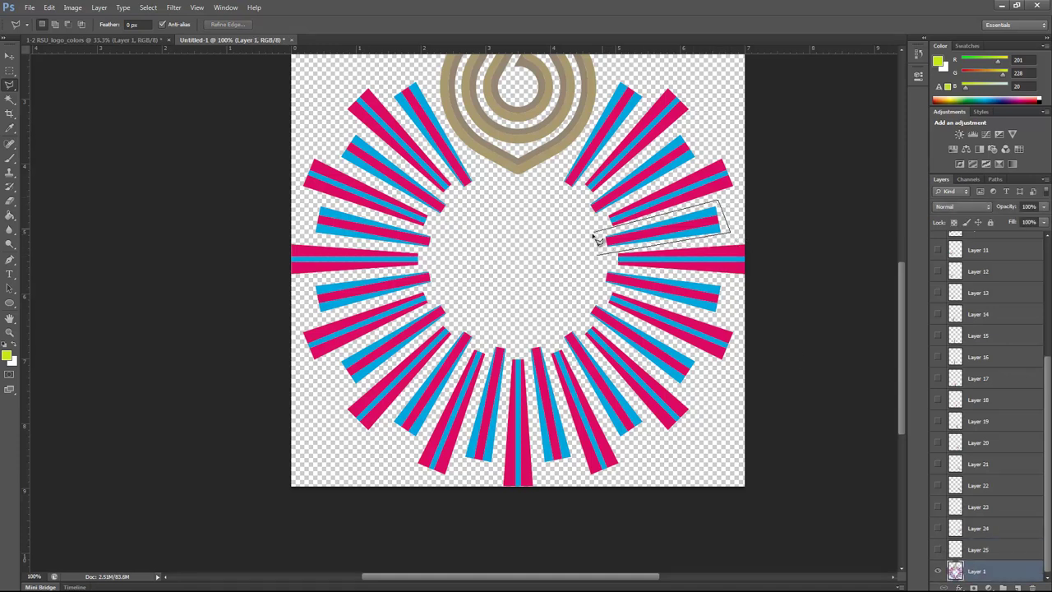
{"action": "double_click", "coordinate": [595, 239]}
{"action": "key", "text": "ctrl+j"}
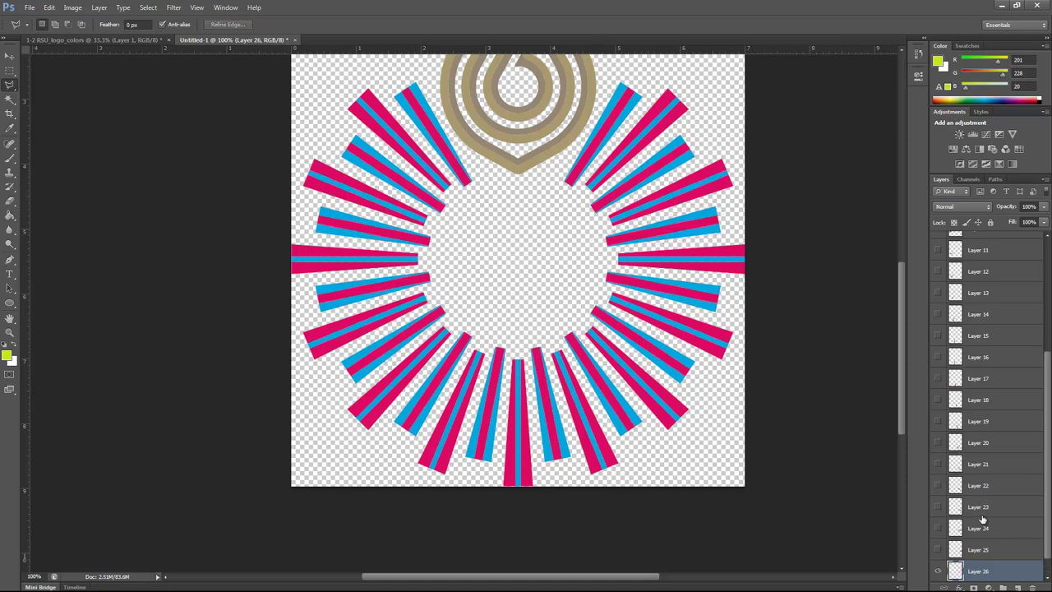
Outline the second ray above the right horizontal ray, copy it from Layer 1 to its own layer, and hide that layer.
{"action": "left_click", "coordinate": [958, 571]}
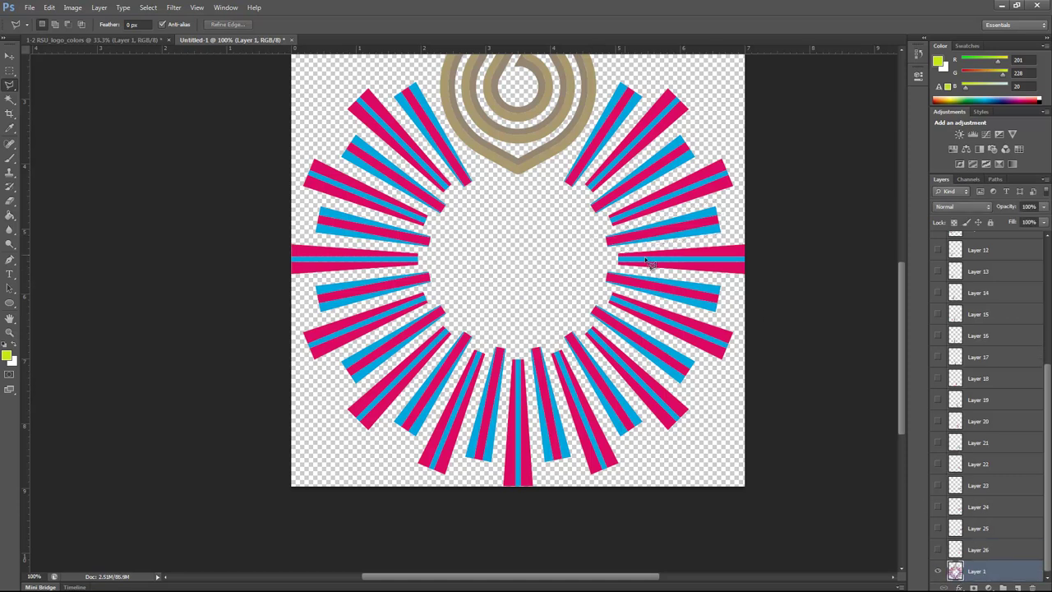
{"action": "left_click", "coordinate": [605, 235]}
{"action": "left_click", "coordinate": [754, 187]}
{"action": "left_click", "coordinate": [728, 148]}
{"action": "double_click", "coordinate": [587, 222]}
{"action": "key", "text": "ctrl+j"}
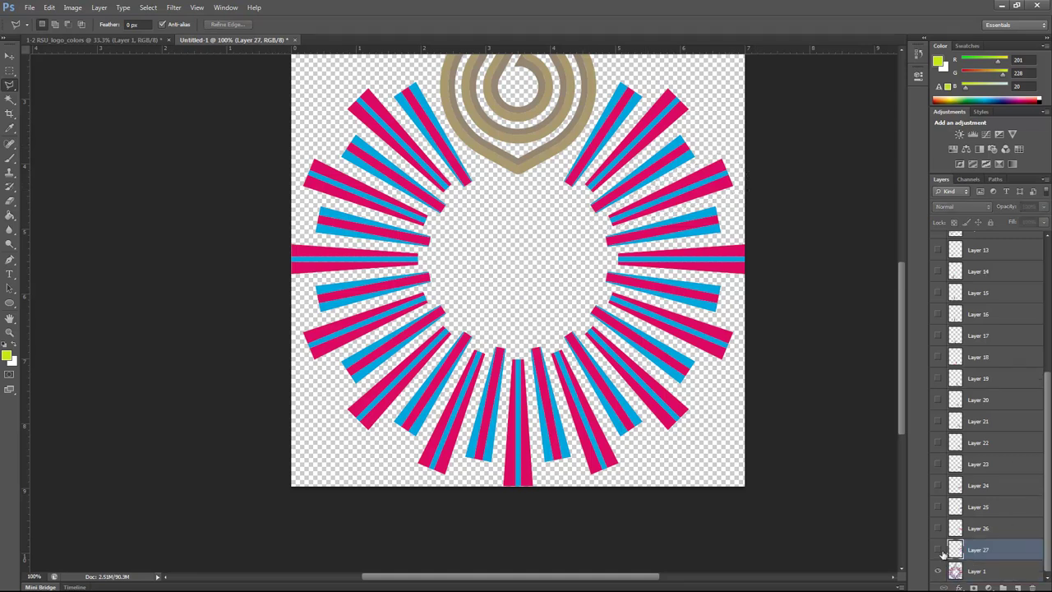
Outline the third ray above the right horizontal ray, copy it from Layer 1 to its own layer, and hide that layer.
{"action": "left_click", "coordinate": [681, 132]}
{"action": "left_click", "coordinate": [699, 158]}
{"action": "left_click", "coordinate": [585, 218]}
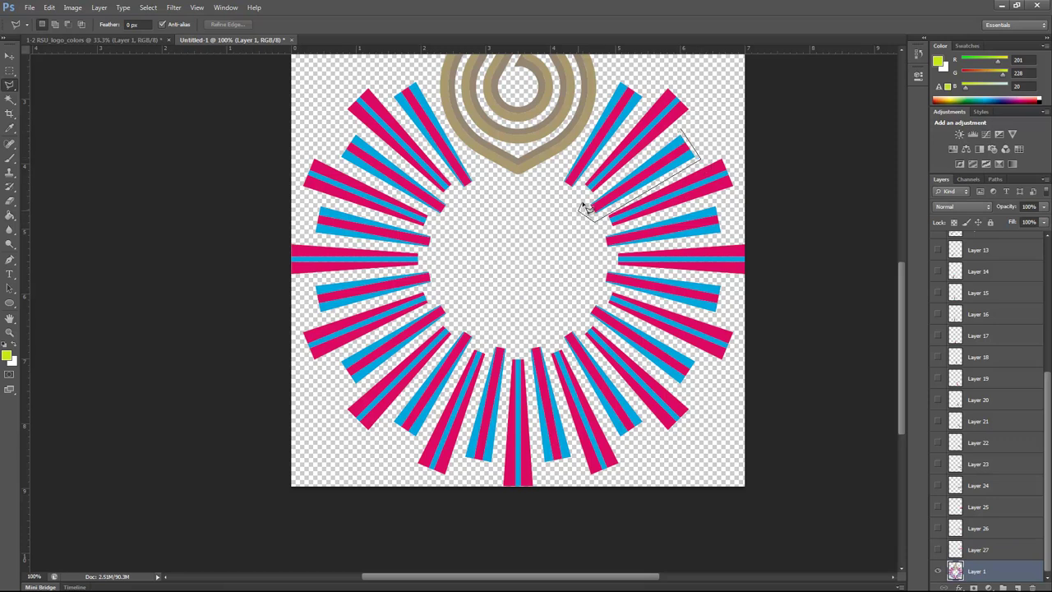
{"action": "left_click", "coordinate": [679, 133]}
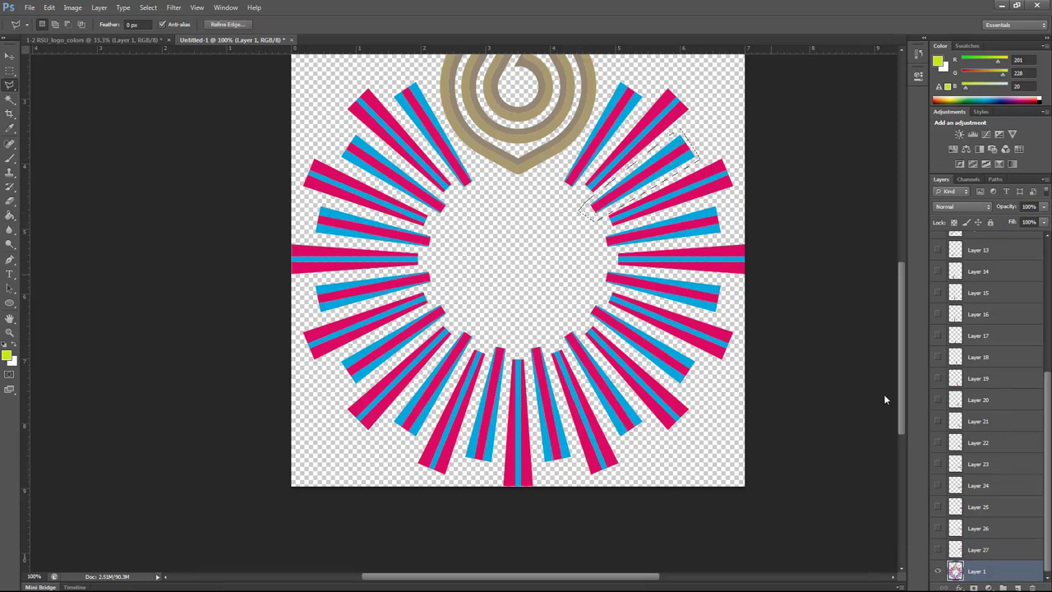
{"action": "key", "text": "ctrl+j"}
{"action": "left_click", "coordinate": [938, 550]}
Outline the second ray to the right of the flame, copy it from Layer 1 to its own layer, and hide that layer.
{"action": "left_click", "coordinate": [965, 572]}
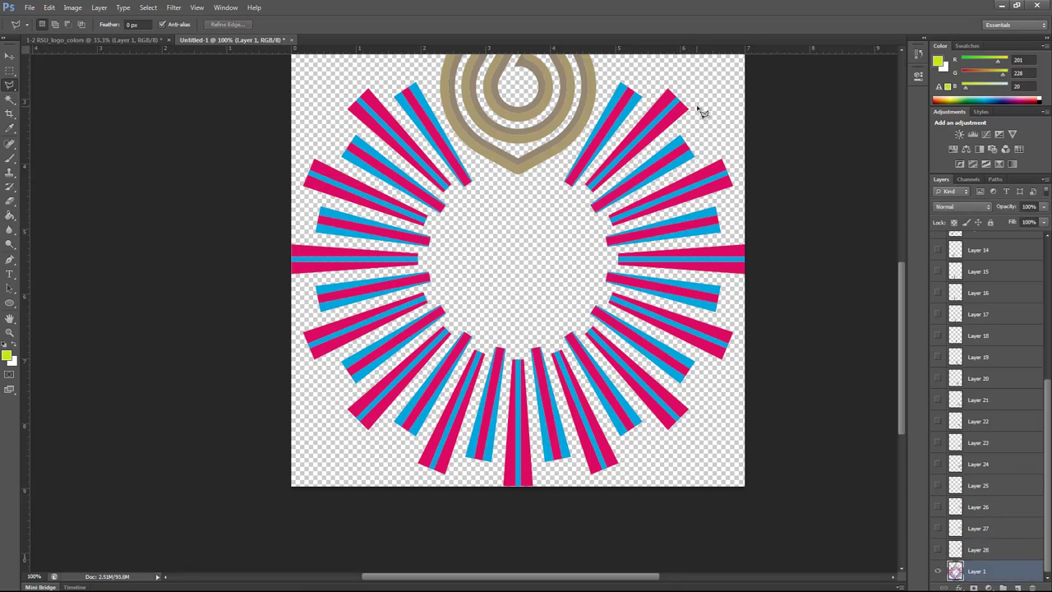
{"action": "left_click", "coordinate": [692, 108]}
{"action": "left_click", "coordinate": [580, 188]}
{"action": "left_click", "coordinate": [586, 202]}
{"action": "left_click", "coordinate": [668, 77]}
{"action": "double_click", "coordinate": [699, 92]}
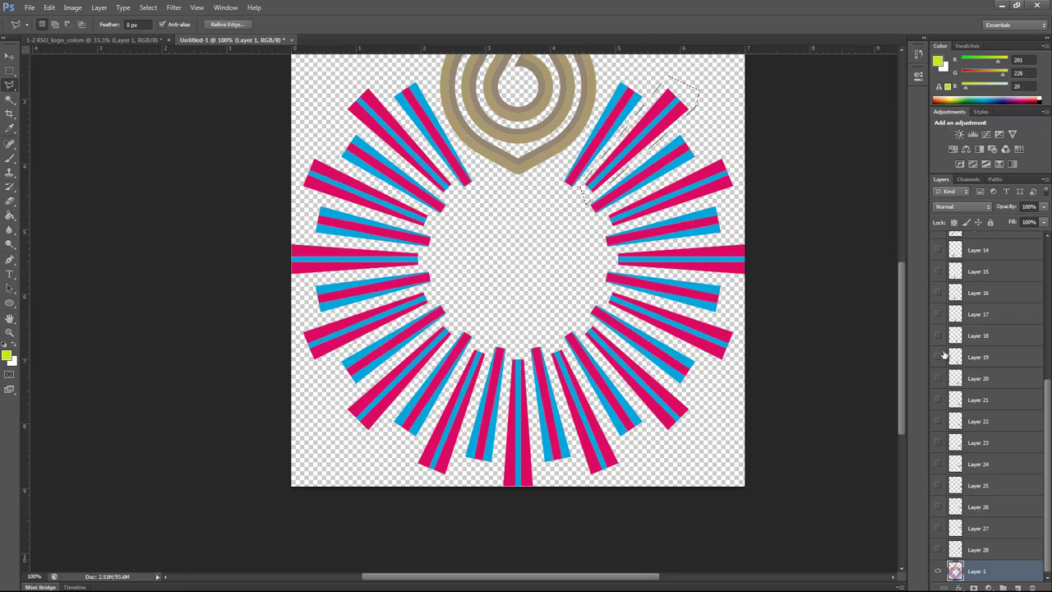
{"action": "key", "text": "ctrl+j"}
{"action": "scroll", "coordinate": [975, 502], "scroll_direction": "down", "scroll_amount": 1}
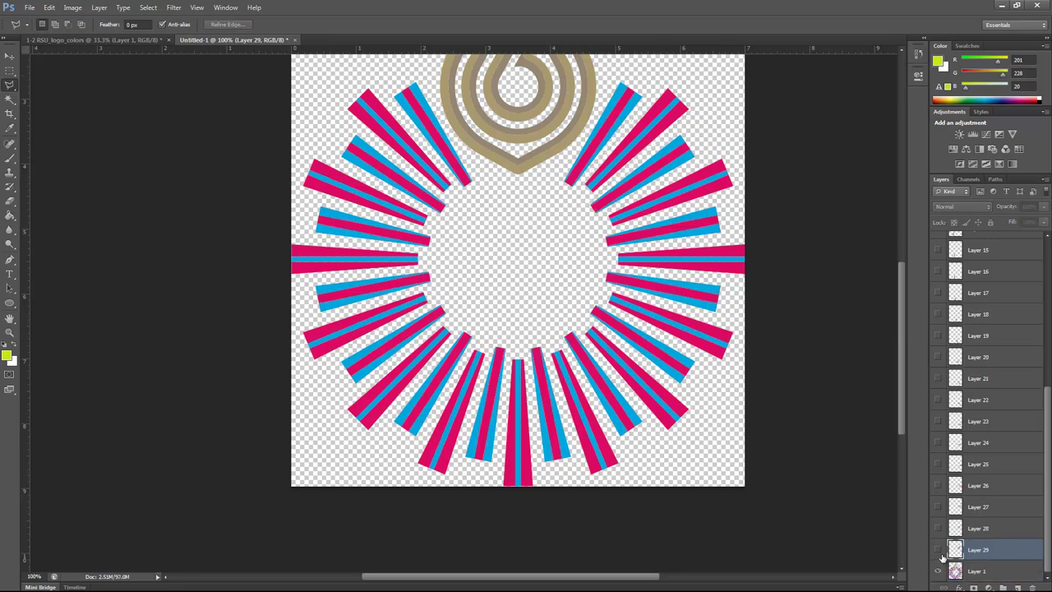
Outline the ray immediately right of the flame, copy it from Layer 1 to its own layer, and hide that layer.
{"action": "left_click", "coordinate": [976, 570]}
{"action": "left_click", "coordinate": [657, 90]}
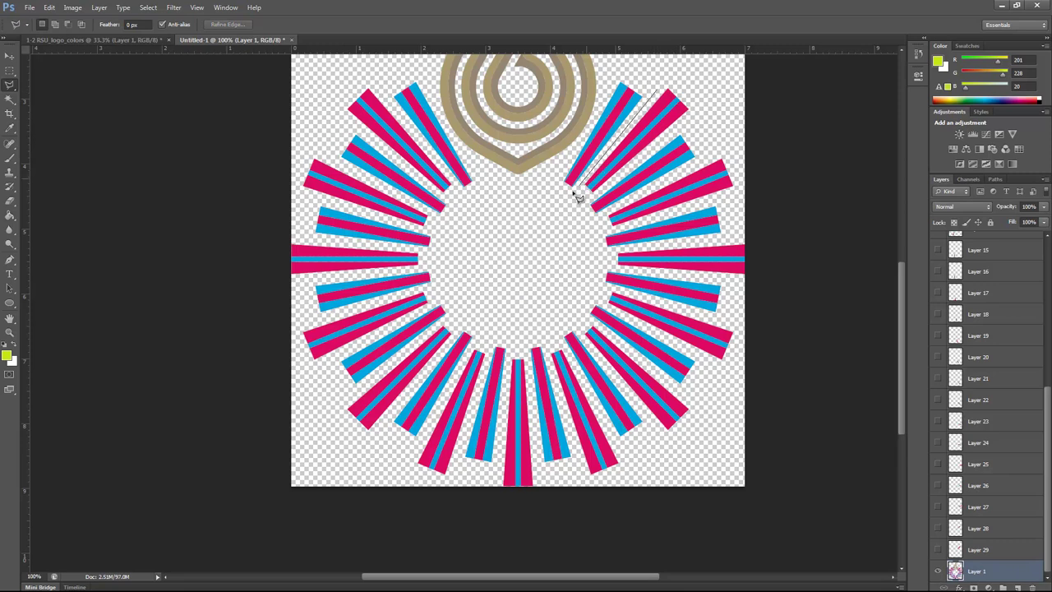
{"action": "left_click", "coordinate": [572, 196]}
{"action": "left_click", "coordinate": [556, 187]}
{"action": "left_click", "coordinate": [615, 75]}
{"action": "left_click", "coordinate": [642, 76]}
{"action": "left_click", "coordinate": [654, 87]}
{"action": "key", "text": "ctrl+j"}
{"action": "scroll", "coordinate": [942, 575], "scroll_direction": "down", "scroll_amount": 1}
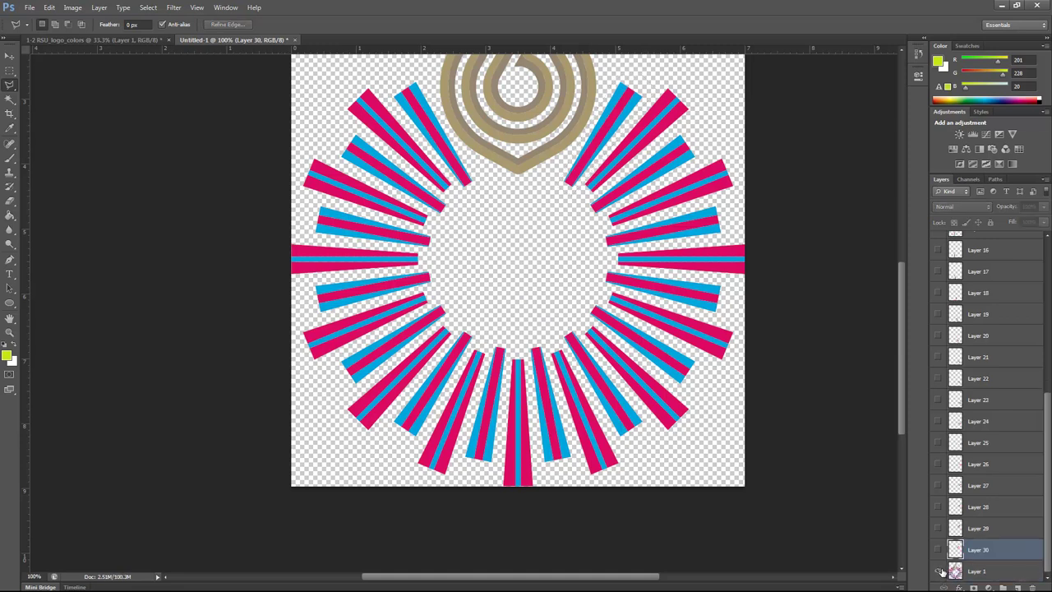
Hide Layer 1 and show all the separated flame and ray layers, Layer 2 to Layer 30, to check the whole logo.
{"action": "left_click", "coordinate": [938, 571]}
{"action": "left_click_drag", "start_coordinate": [938, 549], "coordinate": [934, 483]}
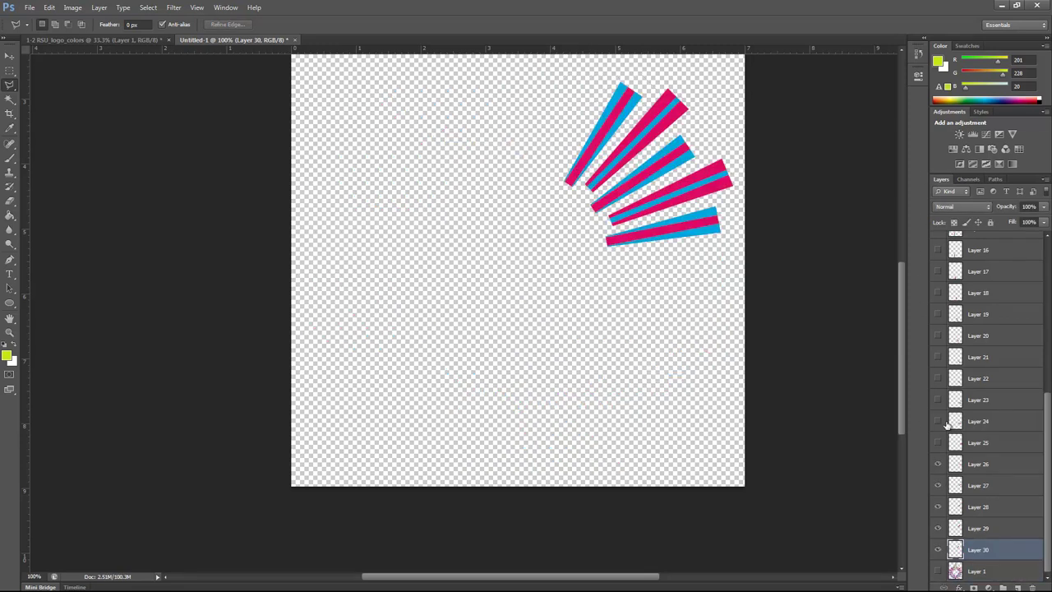
{"action": "left_click_drag", "start_coordinate": [939, 444], "coordinate": [938, 231]}
{"action": "scroll", "coordinate": [944, 287], "scroll_direction": "up", "scroll_amount": 1}
{"action": "scroll", "coordinate": [955, 307], "scroll_direction": "up", "scroll_amount": 3}
{"action": "scroll", "coordinate": [940, 274], "scroll_direction": "up", "scroll_amount": 3}
{"action": "left_click_drag", "start_coordinate": [939, 355], "coordinate": [938, 272]}
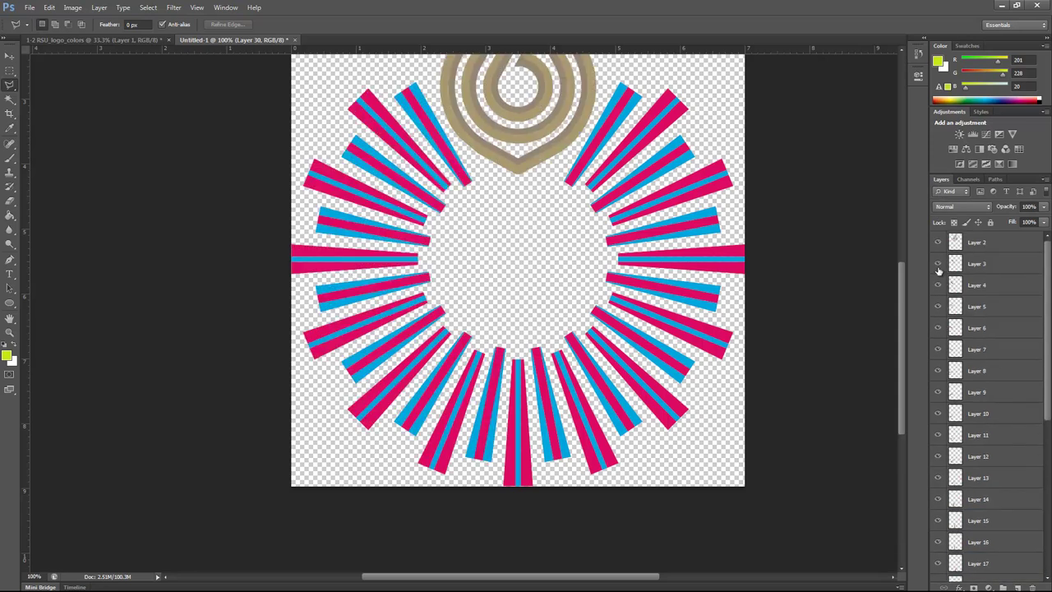
{"action": "key", "text": "ctrl+minus"}
{"action": "key", "text": "ctrl+minus"}
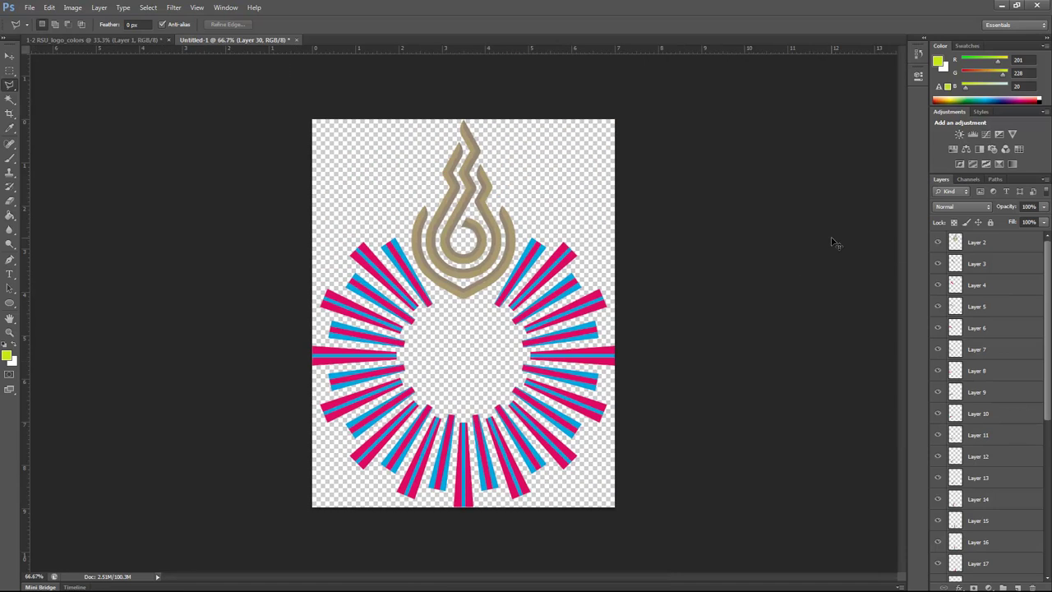
Delete the original Layer 1, keeping only the separated flame and ray layers.
{"action": "scroll", "coordinate": [966, 325], "scroll_direction": "down", "scroll_amount": 6}
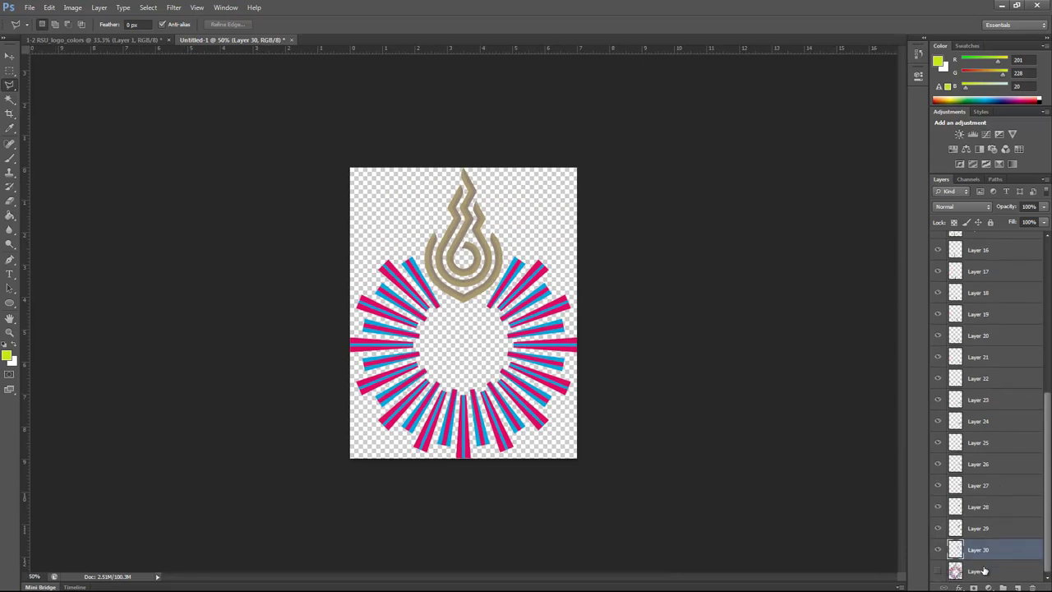
{"action": "left_click", "coordinate": [985, 570]}
{"action": "key", "text": "Delete"}
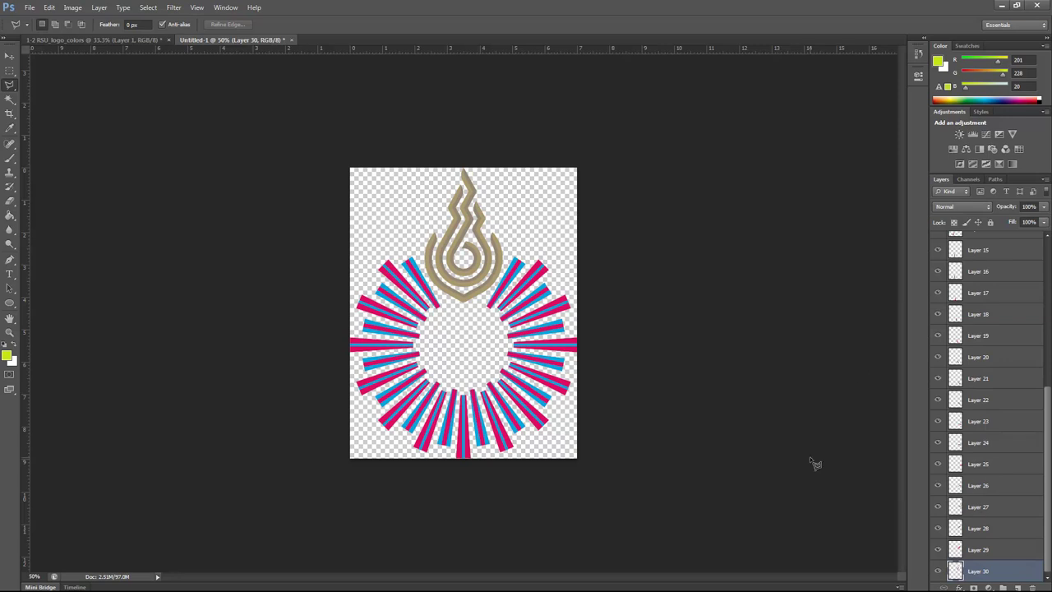
Save the layered document to the Desktop as logo in Photoshop (PSD) format.
{"action": "key", "text": "ctrl+shift+s"}
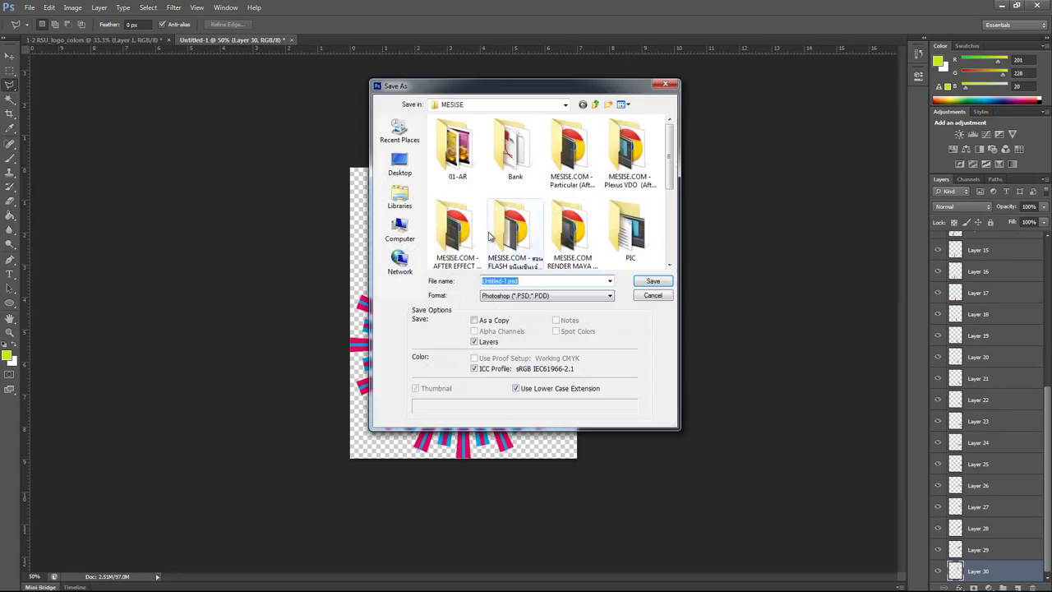
{"action": "left_click", "coordinate": [401, 164]}
{"action": "left_click", "coordinate": [549, 295]}
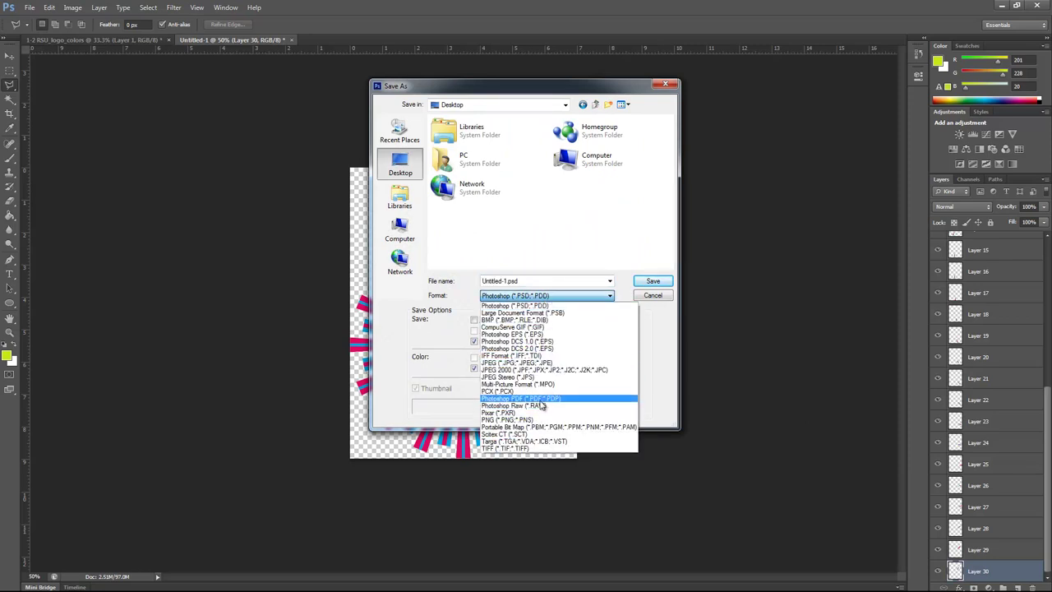
{"action": "left_click", "coordinate": [565, 306]}
{"action": "double_click", "coordinate": [518, 281]}
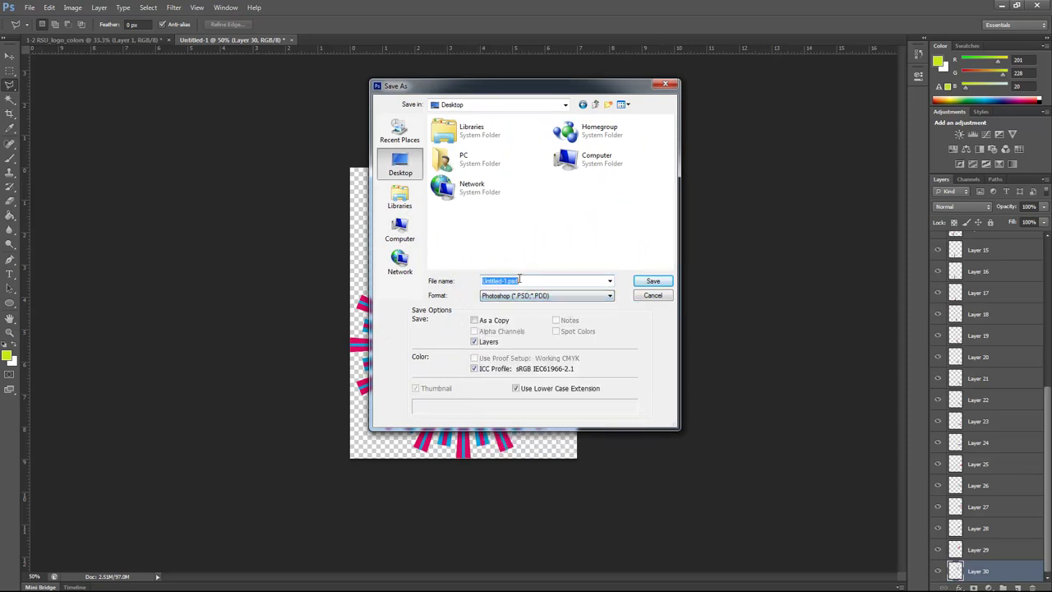
{"action": "type", "text": "logo"}
{"action": "key", "text": "Return"}
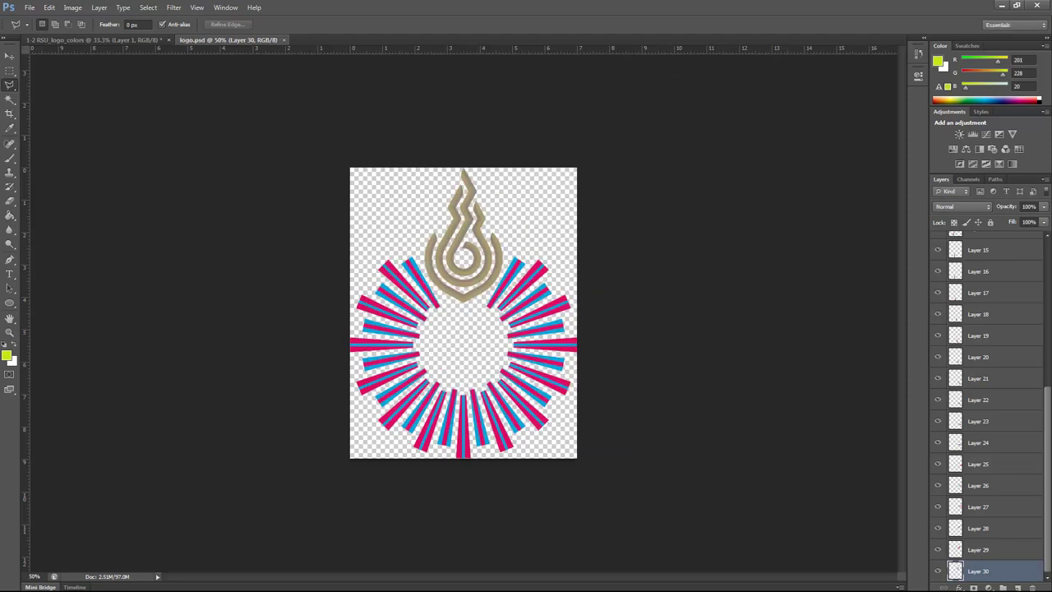
Switch to After Effects and import logo.psd as a Composition with editable layer styles.
{"action": "left_click", "coordinate": [1002, 7]}
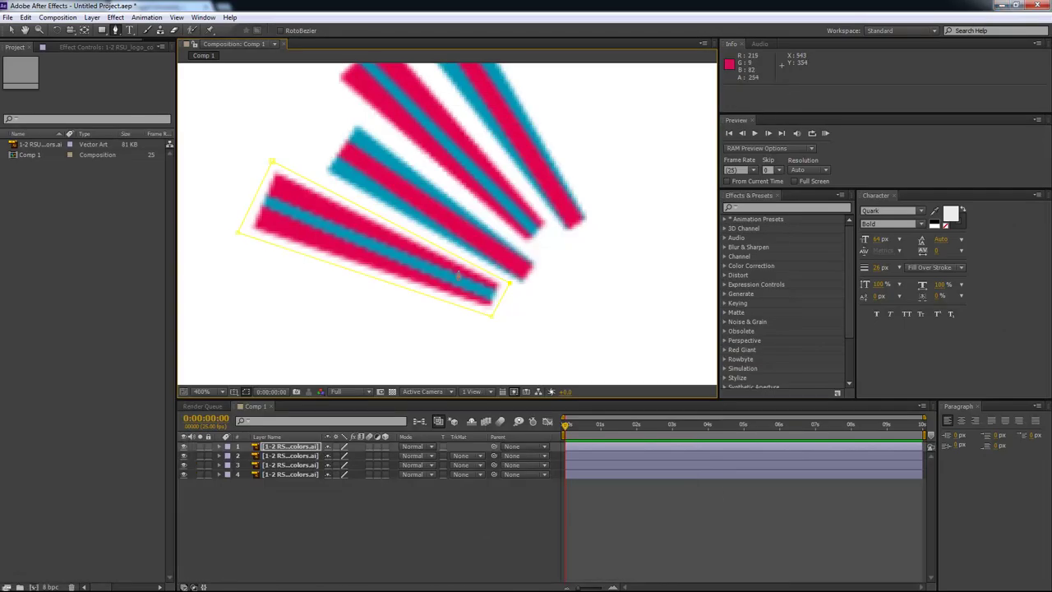
{"action": "scroll", "coordinate": [469, 277], "scroll_direction": "down", "scroll_amount": 2}
{"action": "key", "text": "v"}
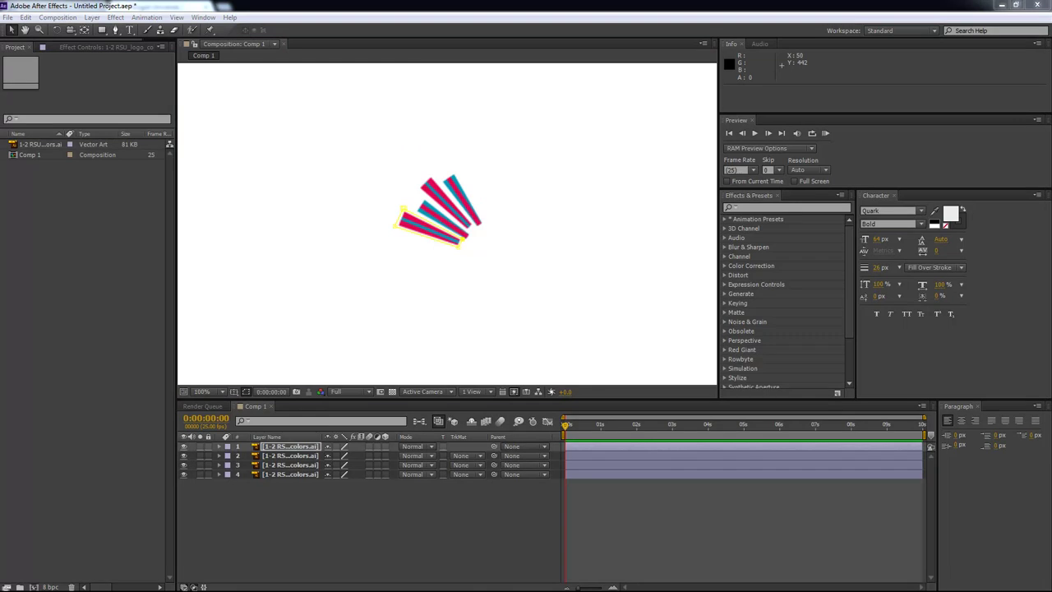
{"action": "left_click_drag", "start_coordinate": [0, 313], "coordinate": [74, 313]}
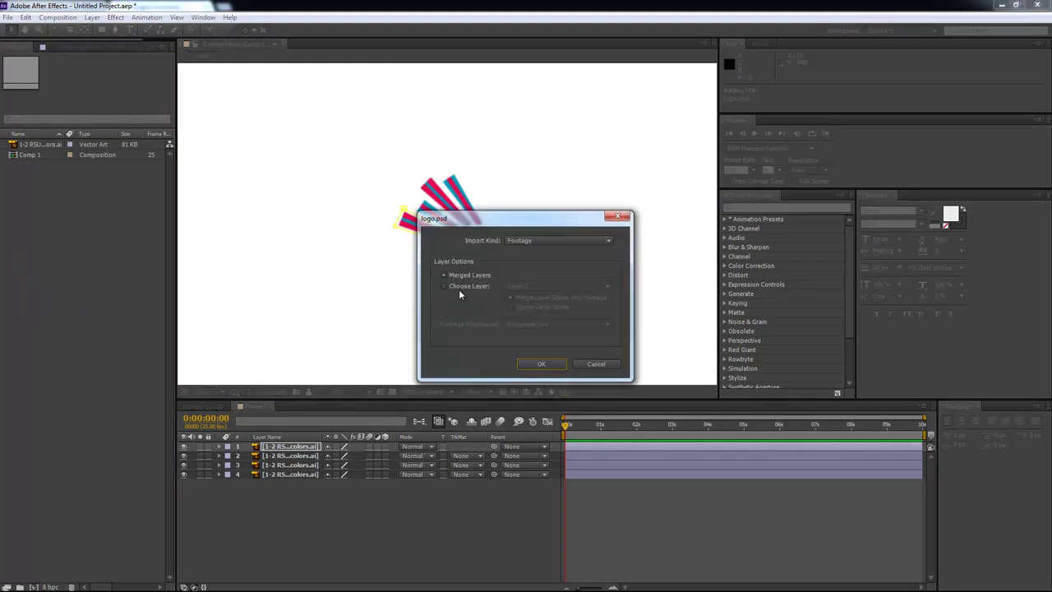
{"action": "left_click", "coordinate": [530, 240]}
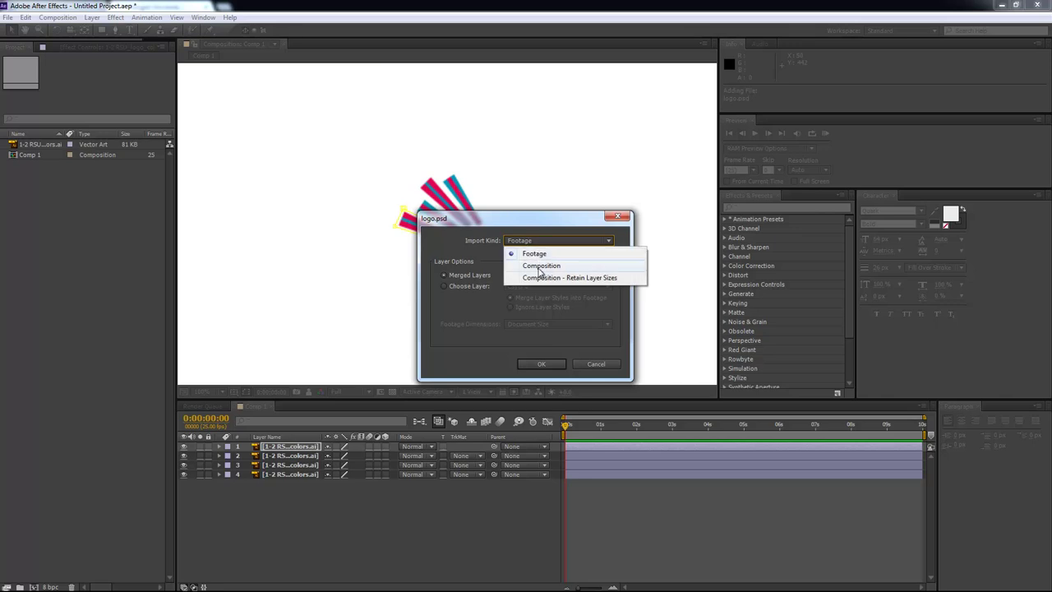
{"action": "left_click", "coordinate": [540, 266]}
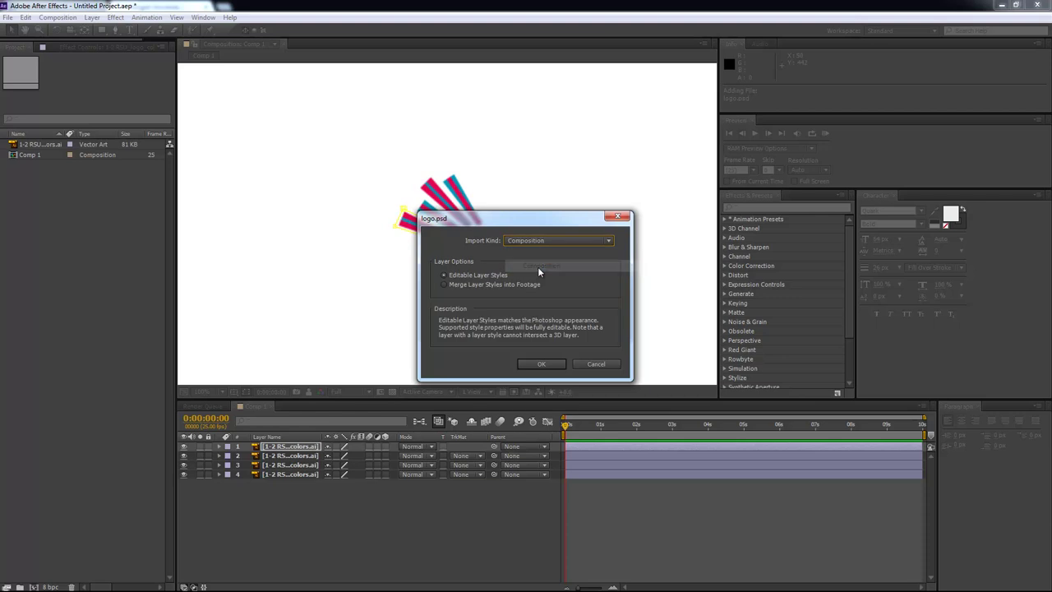
{"action": "left_click", "coordinate": [538, 363]}
Open the imported logo composition and look through its layers, Layer 2 to Layer 30.
{"action": "double_click", "coordinate": [30, 166]}
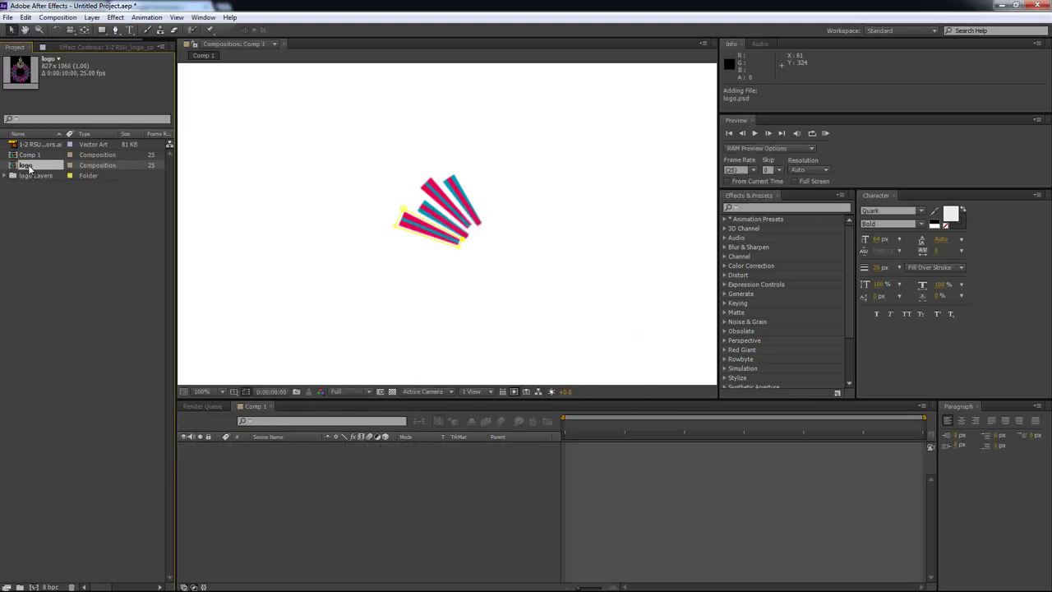
{"action": "key", "text": "period"}
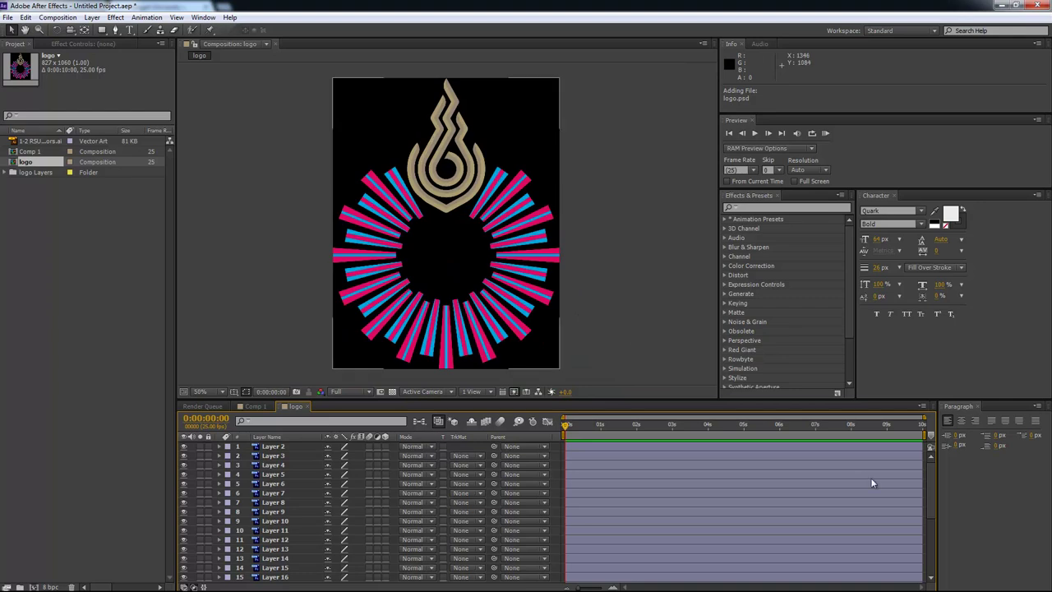
{"action": "left_click_drag", "start_coordinate": [931, 514], "coordinate": [931, 573]}
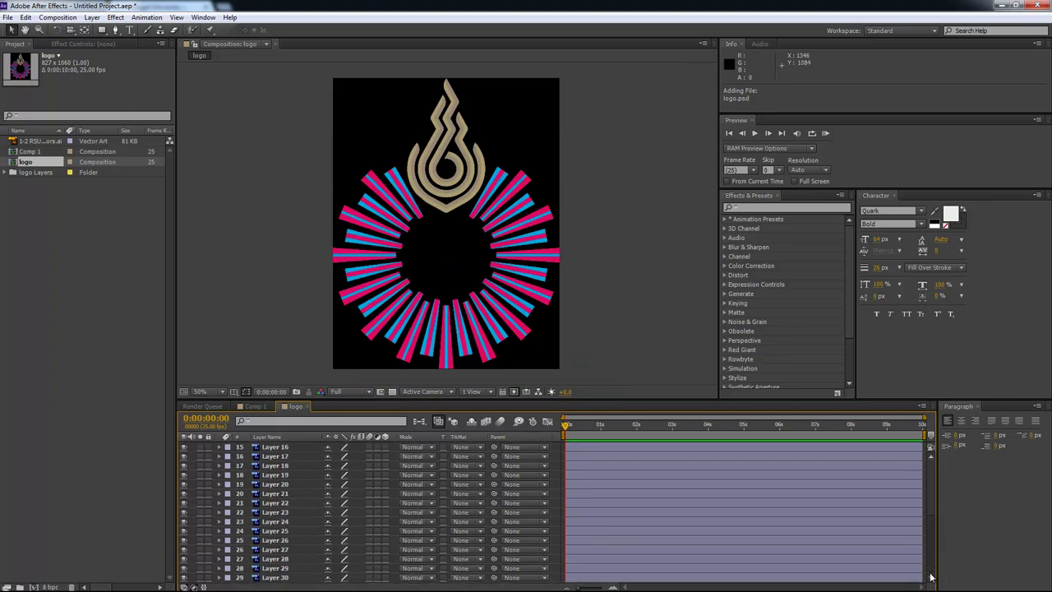
{"action": "scroll", "coordinate": [931, 537], "scroll_direction": "up", "scroll_amount": 5}
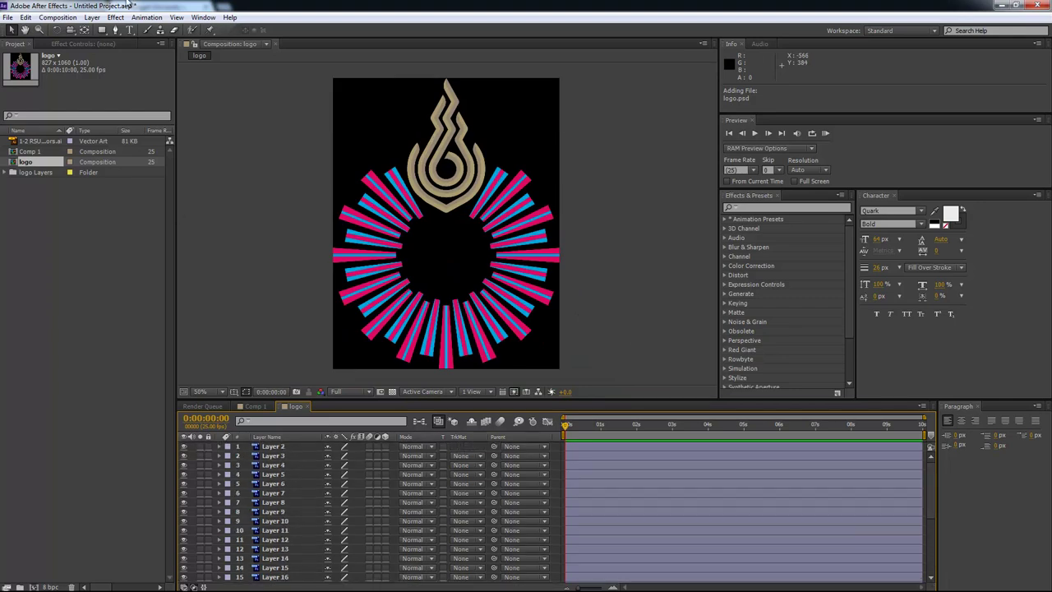
Set the logo composition's size to 1920 × 1080 px.
{"action": "left_click", "coordinate": [60, 18]}
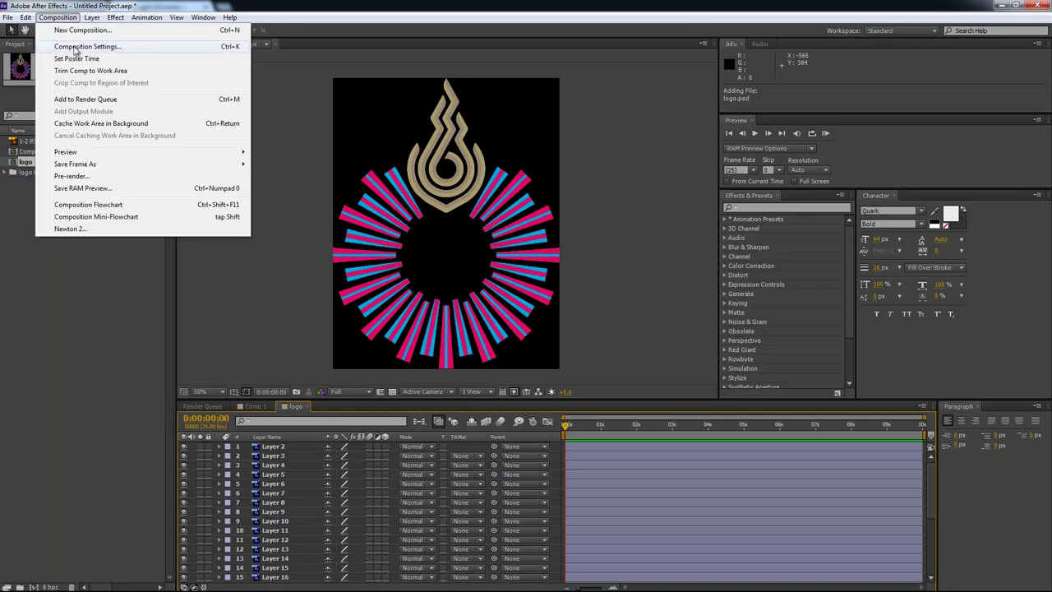
{"action": "left_click", "coordinate": [76, 48]}
{"action": "left_click_drag", "start_coordinate": [380, 110], "coordinate": [385, 108]}
{"action": "left_click", "coordinate": [342, 184]}
{"action": "type", "text": "1"}
{"action": "key", "text": "BackSpace"}
{"action": "type", "text": "1920"}
{"action": "key", "text": "Tab"}
{"action": "type", "text": "1080"}
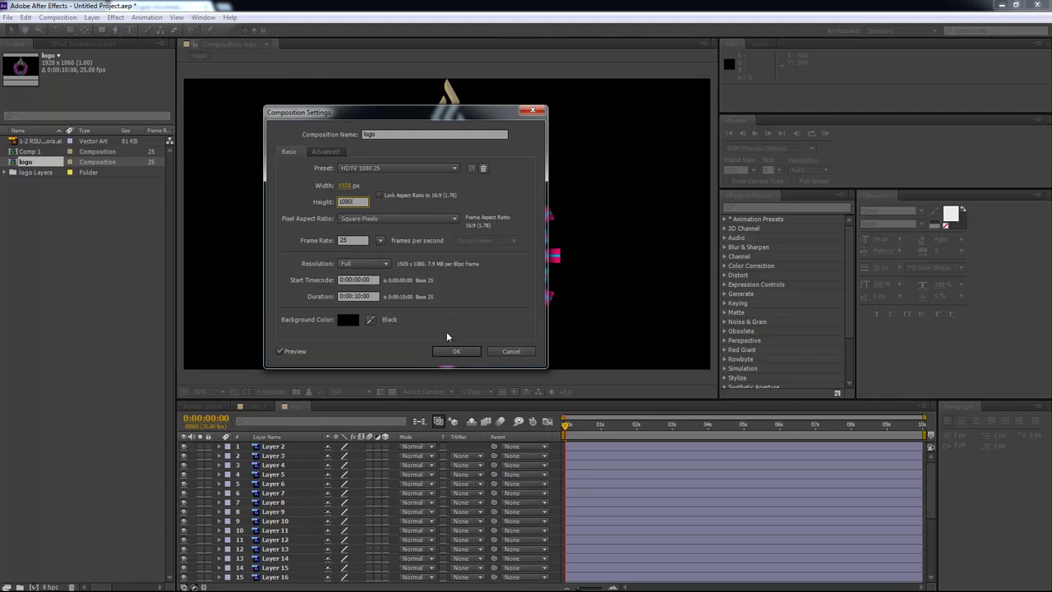
{"action": "left_click", "coordinate": [453, 351]}
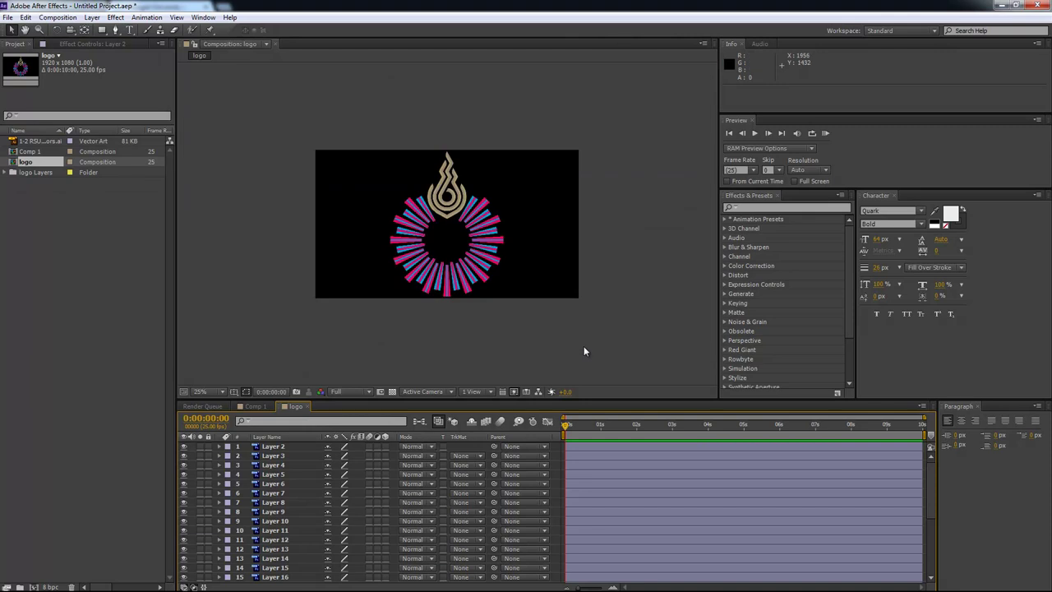
Scale all logo layers down proportionally to about 78.7% within the composition.
{"action": "left_click_drag", "start_coordinate": [522, 136], "coordinate": [343, 281]}
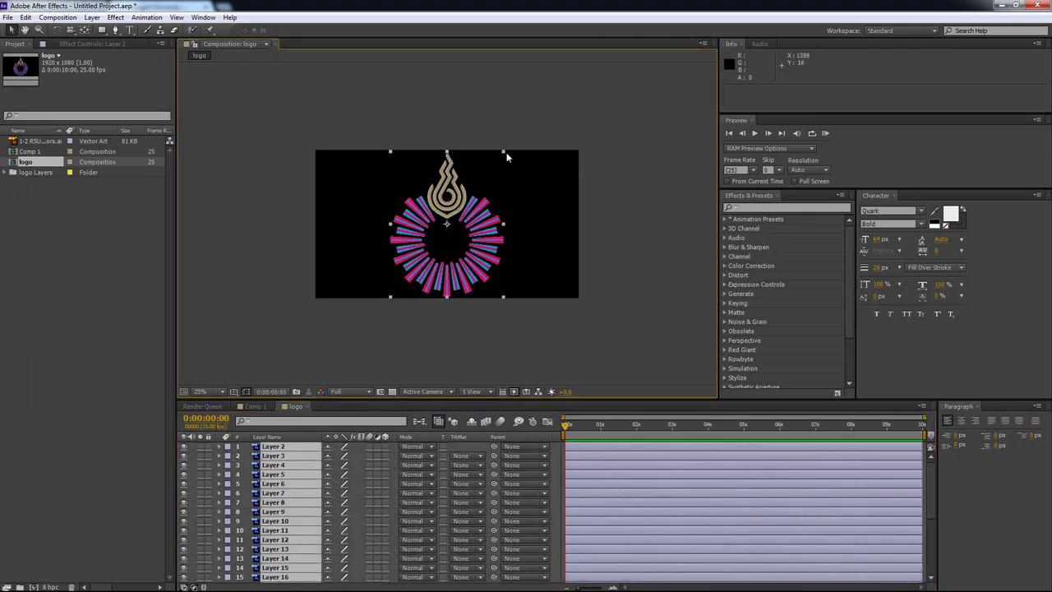
{"action": "left_click_drag", "start_coordinate": [504, 152], "coordinate": [491, 169]}
{"action": "left_click", "coordinate": [585, 305]}
Change the logo composition's background color to white.
{"action": "left_click", "coordinate": [58, 17]}
{"action": "left_click", "coordinate": [89, 47]}
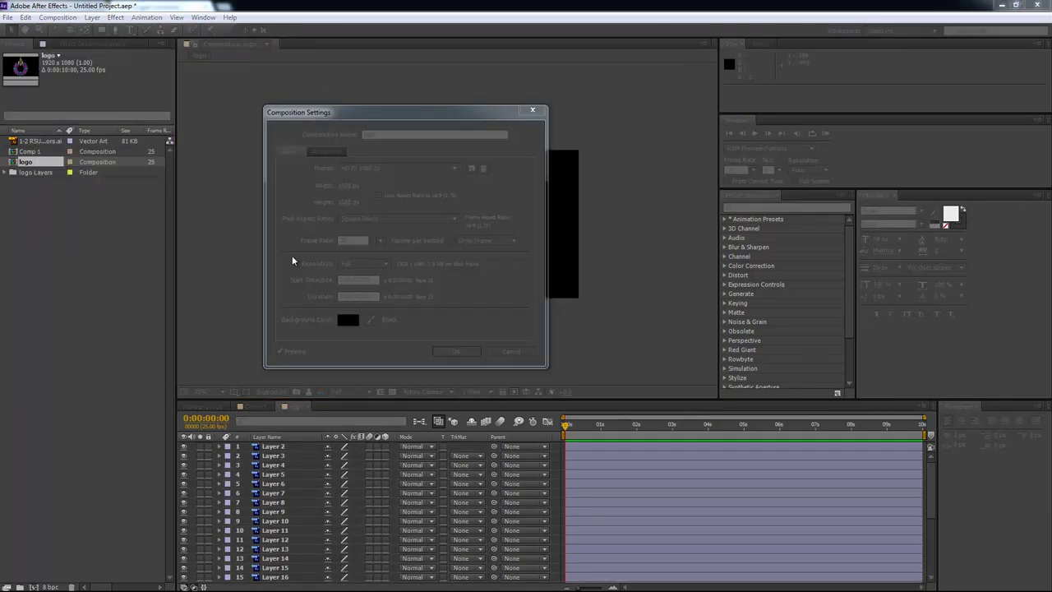
{"action": "left_click", "coordinate": [463, 286]}
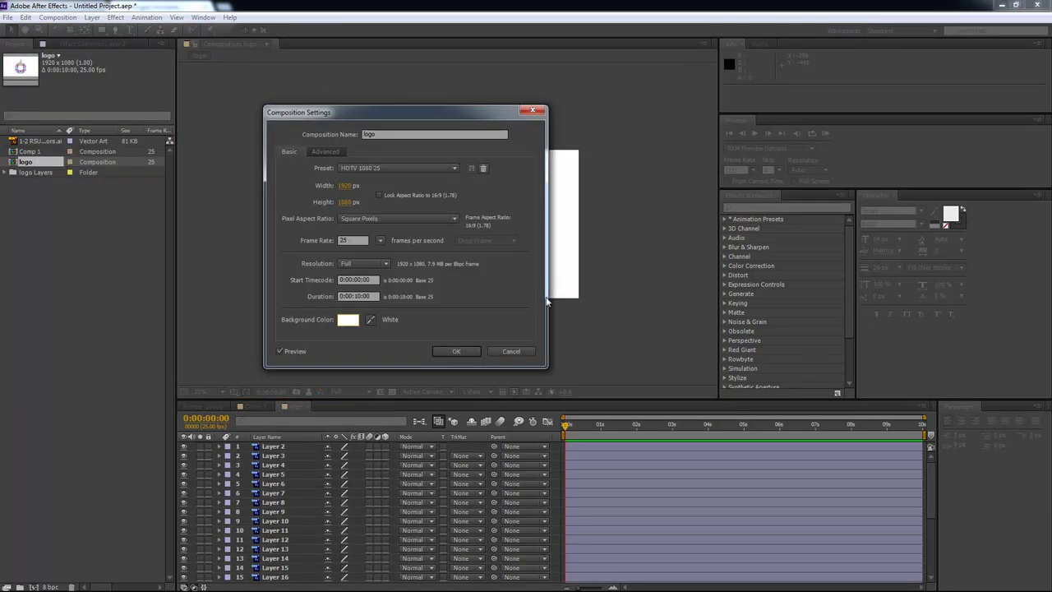
{"action": "left_click", "coordinate": [450, 355]}
{"action": "scroll", "coordinate": [534, 354], "scroll_direction": "up", "scroll_amount": 1}
{"action": "left_click_drag", "start_coordinate": [530, 318], "coordinate": [529, 292]}
{"action": "key", "text": "v"}
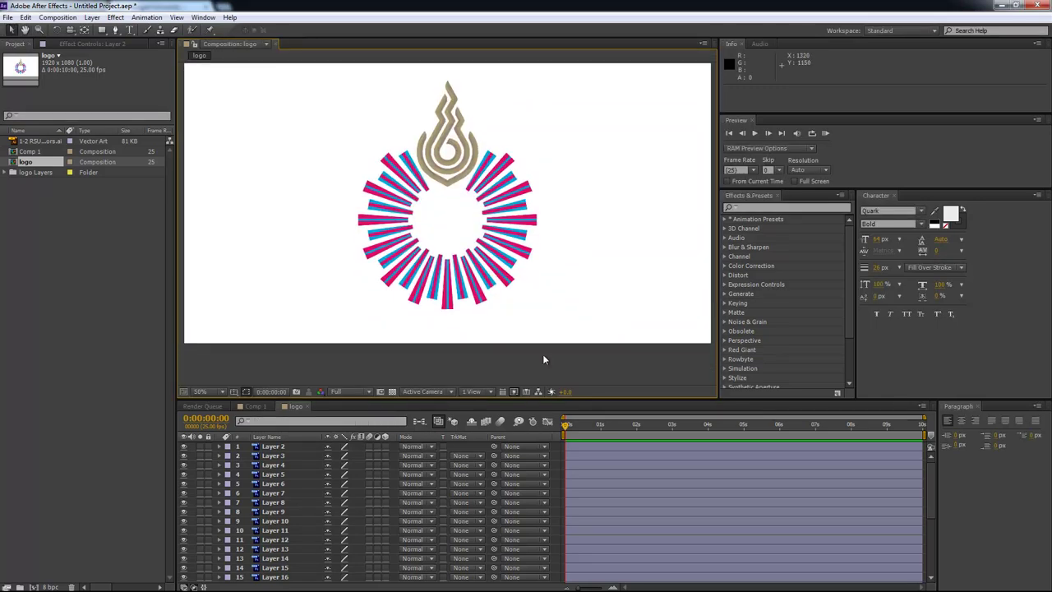
Enlarge the timeline area and make all the logo layers 3D.
{"action": "left_click_drag", "start_coordinate": [558, 401], "coordinate": [559, 360]}
{"action": "scroll", "coordinate": [603, 444], "scroll_direction": "down", "scroll_amount": 3}
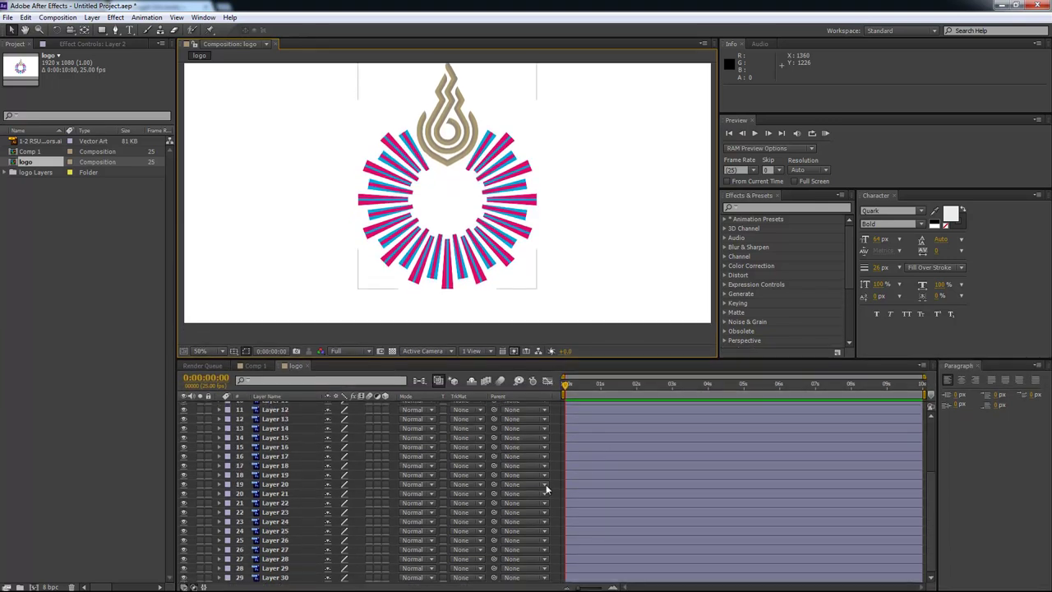
{"action": "key", "text": "ctrl+a"}
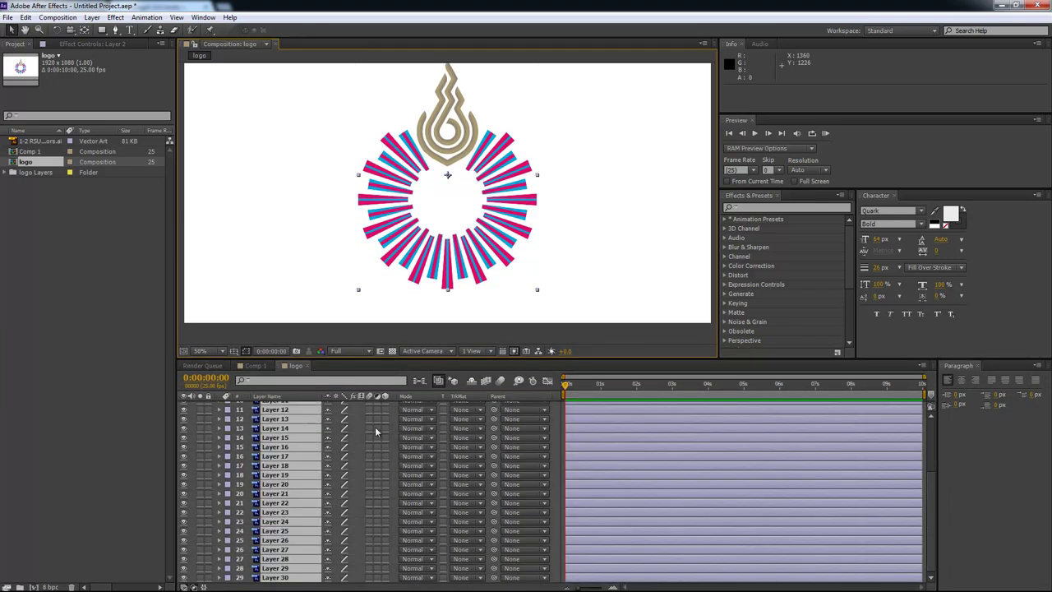
{"action": "left_click", "coordinate": [386, 422]}
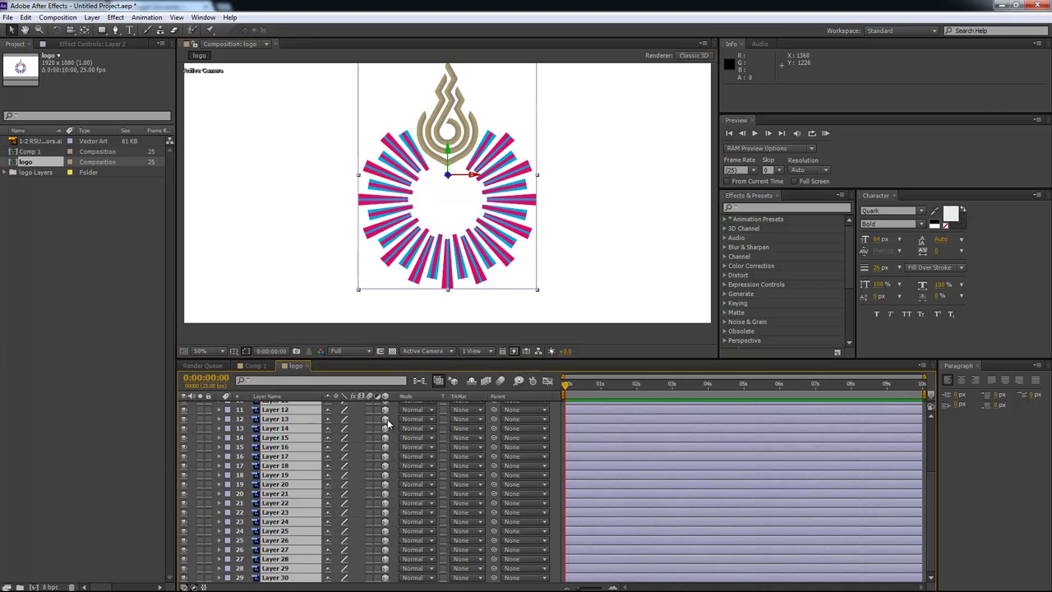
Add a two-node camera with the 35mm preset and depth of field enabled, and lock its layer.
{"action": "right_click", "coordinate": [659, 337]}
{"action": "mouse_move", "coordinate": [787, 341]}
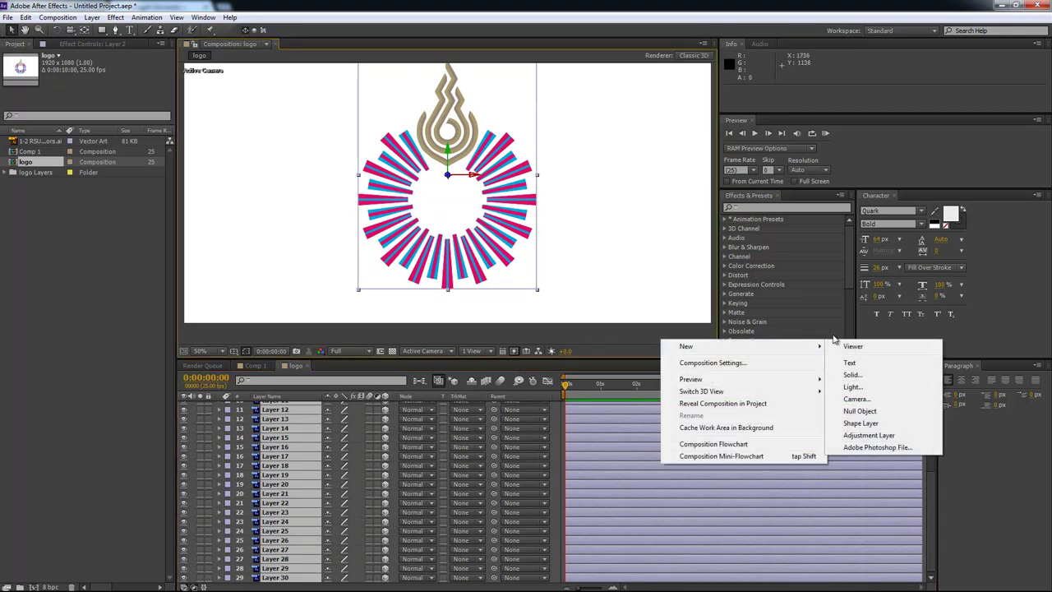
{"action": "left_click", "coordinate": [856, 398]}
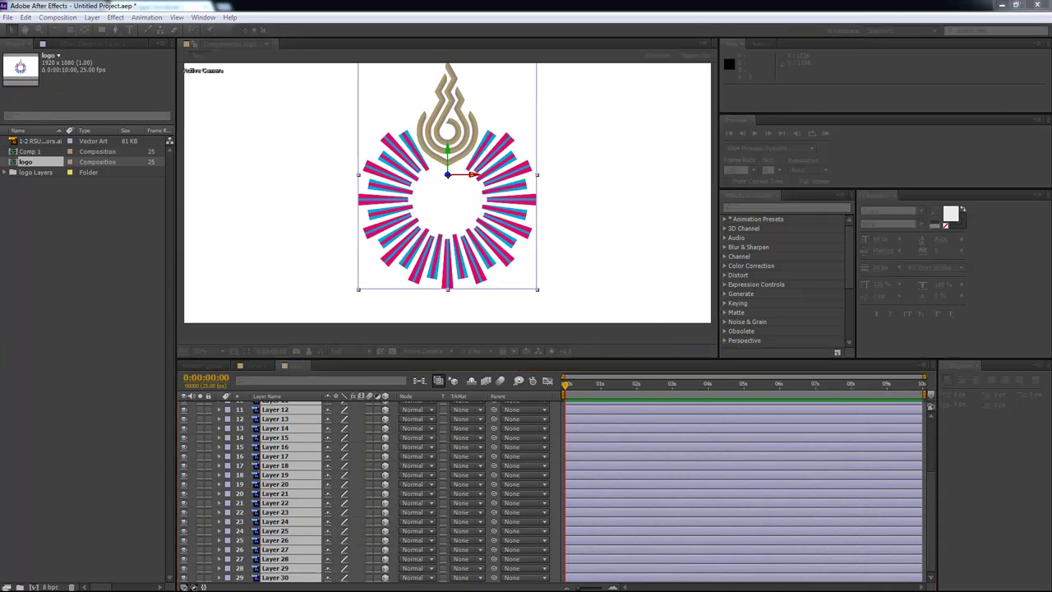
{"action": "left_click", "coordinate": [671, 195]}
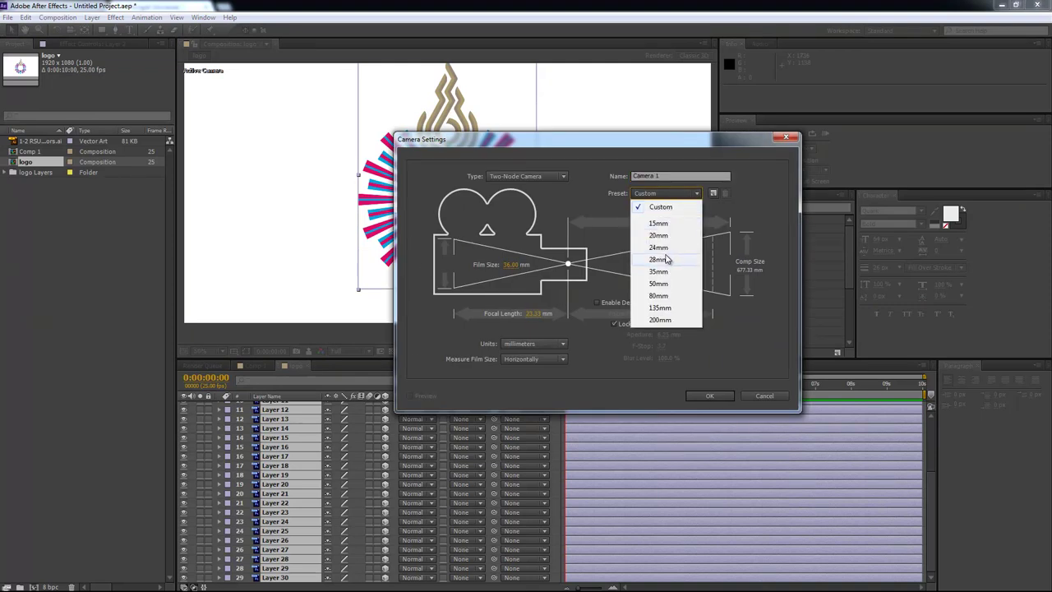
{"action": "left_click", "coordinate": [662, 271]}
{"action": "left_click", "coordinate": [633, 302]}
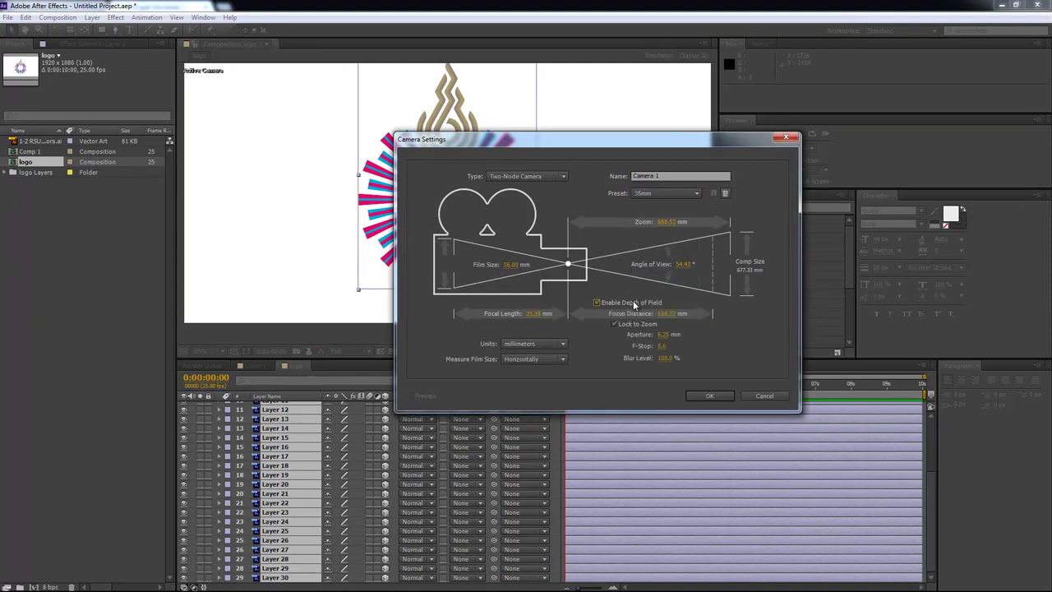
{"action": "left_click", "coordinate": [710, 395]}
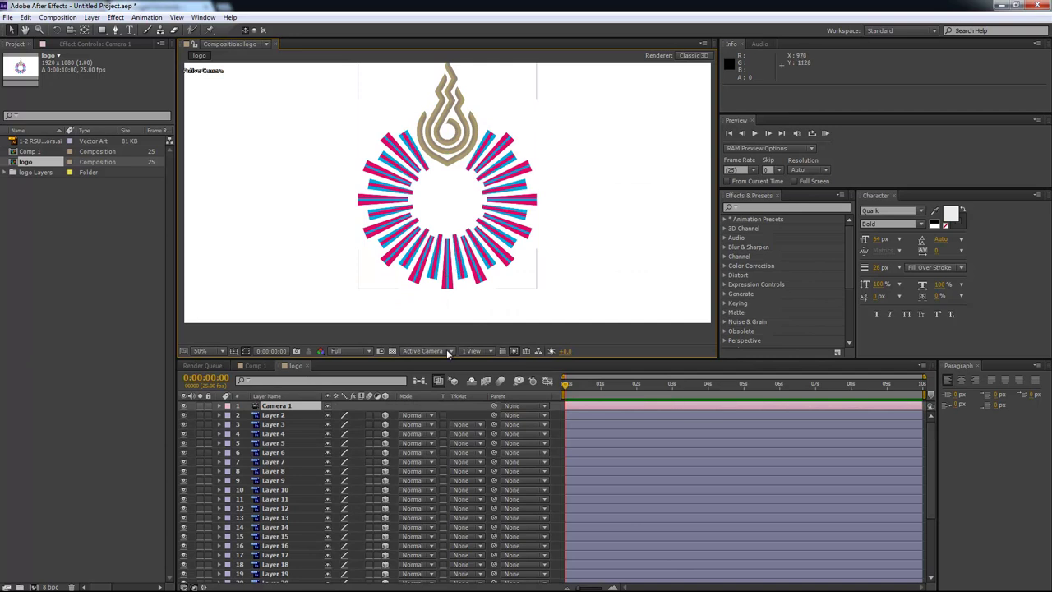
{"action": "left_click", "coordinate": [209, 406]}
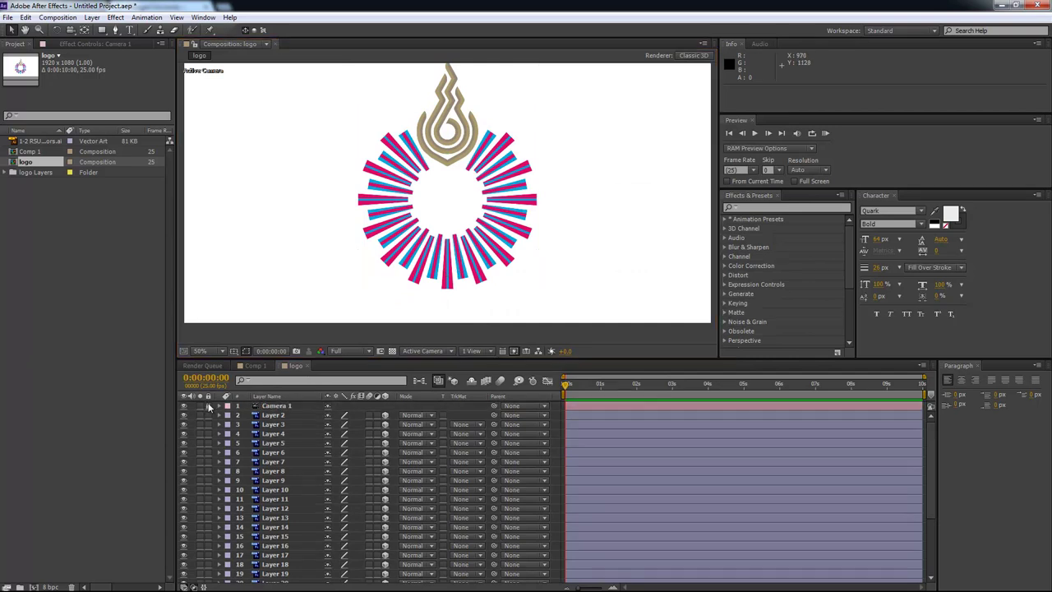
At 5 seconds, keyframe Position, Scale, Orientation and X, Y and Z Rotation on Layer 2 through Layer 30.
{"action": "left_click", "coordinate": [282, 419]}
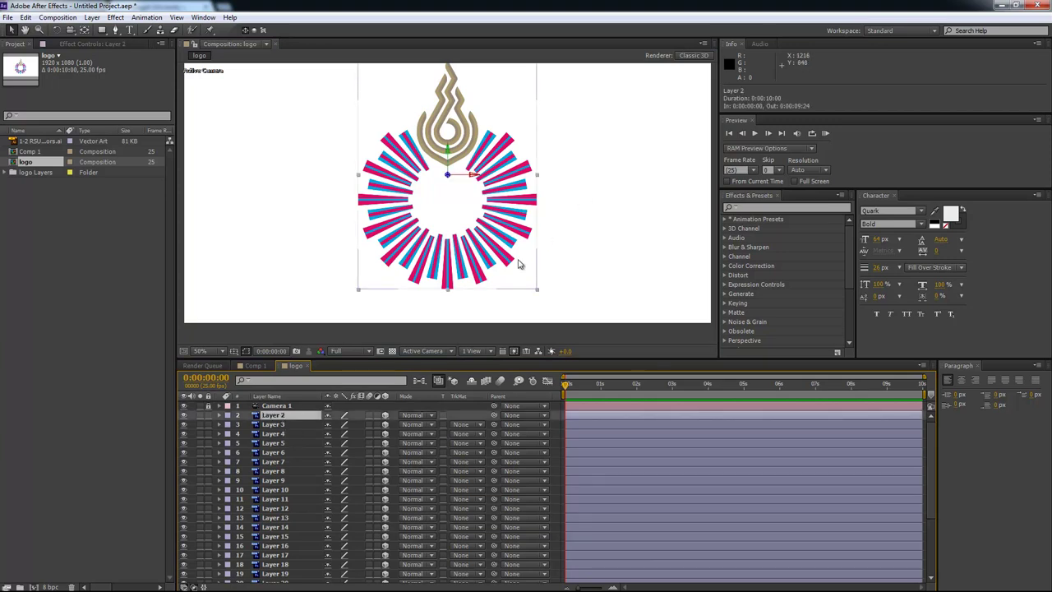
{"action": "left_click_drag", "start_coordinate": [517, 263], "coordinate": [546, 270]}
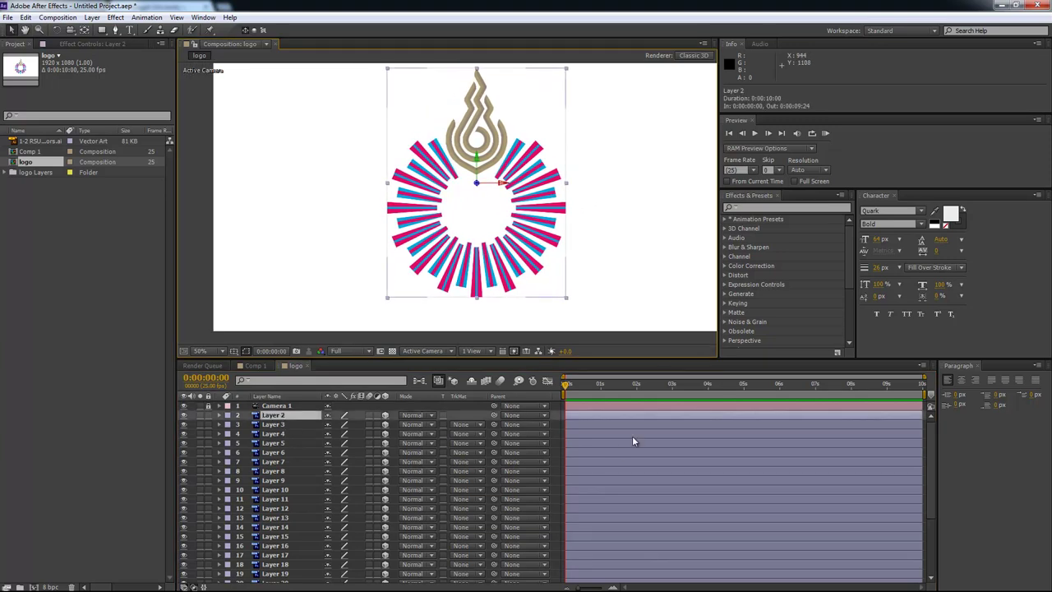
{"action": "left_click_drag", "start_coordinate": [587, 394], "coordinate": [744, 386]}
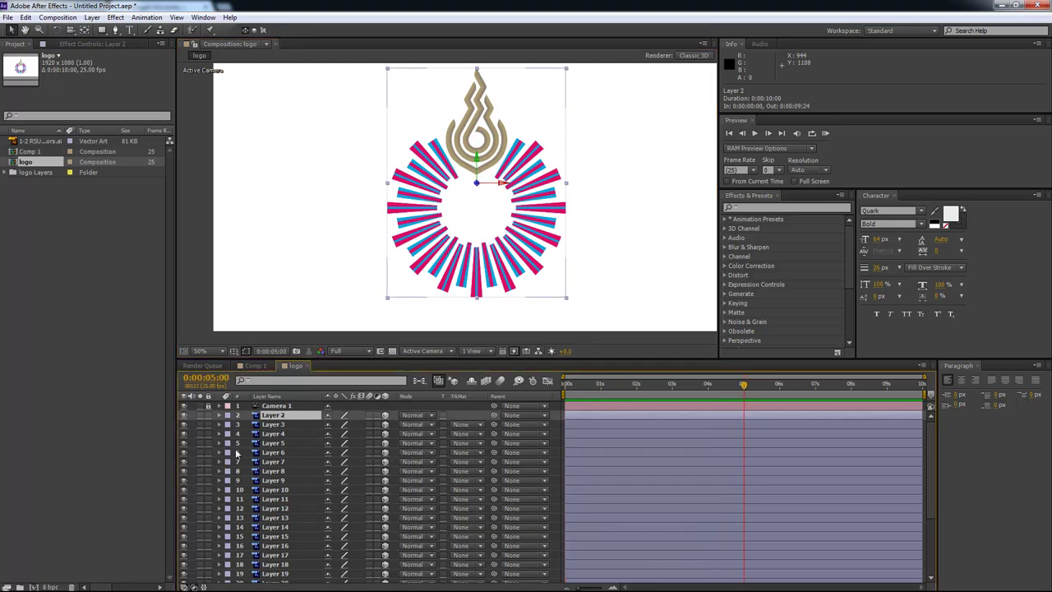
{"action": "scroll", "coordinate": [279, 540], "scroll_direction": "down", "scroll_amount": 3}
{"action": "left_click", "coordinate": [272, 578], "text": "shift"}
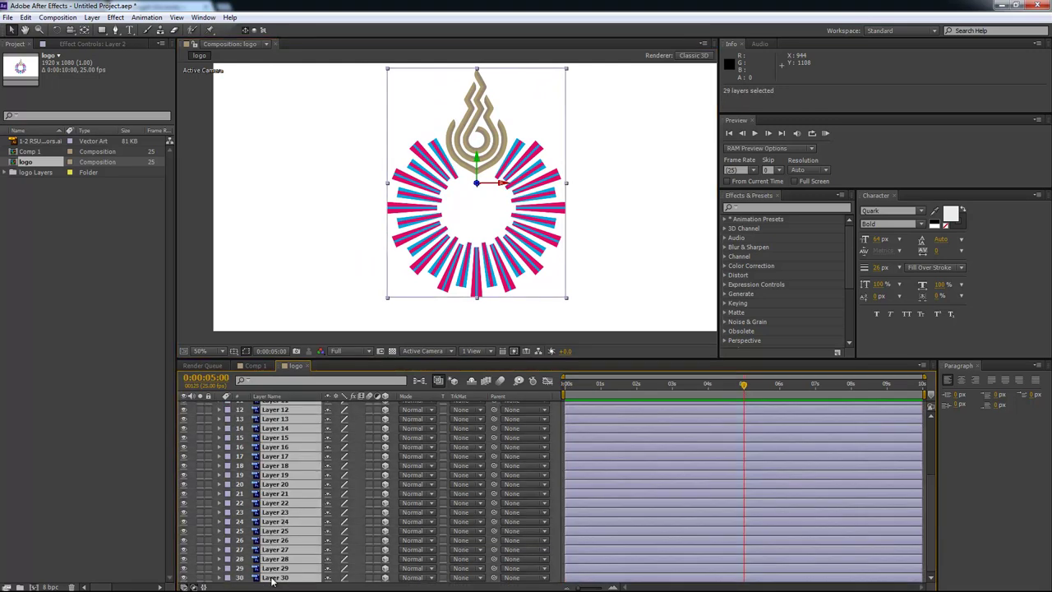
{"action": "key", "text": "p"}
{"action": "key", "text": "shift+s"}
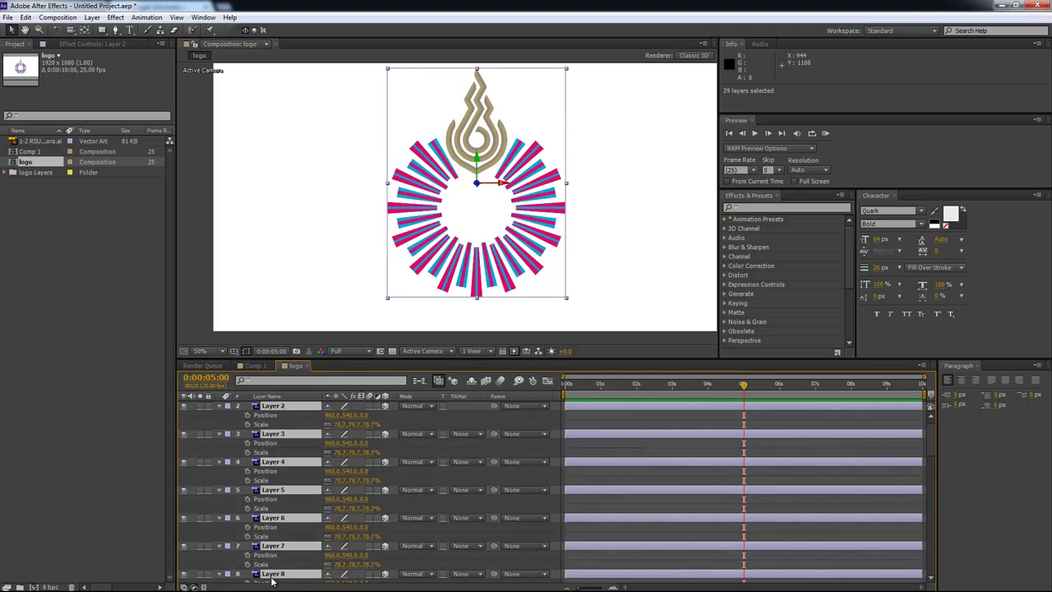
{"action": "key", "text": "shift+r"}
{"action": "left_click_drag", "start_coordinate": [248, 415], "coordinate": [249, 583]}
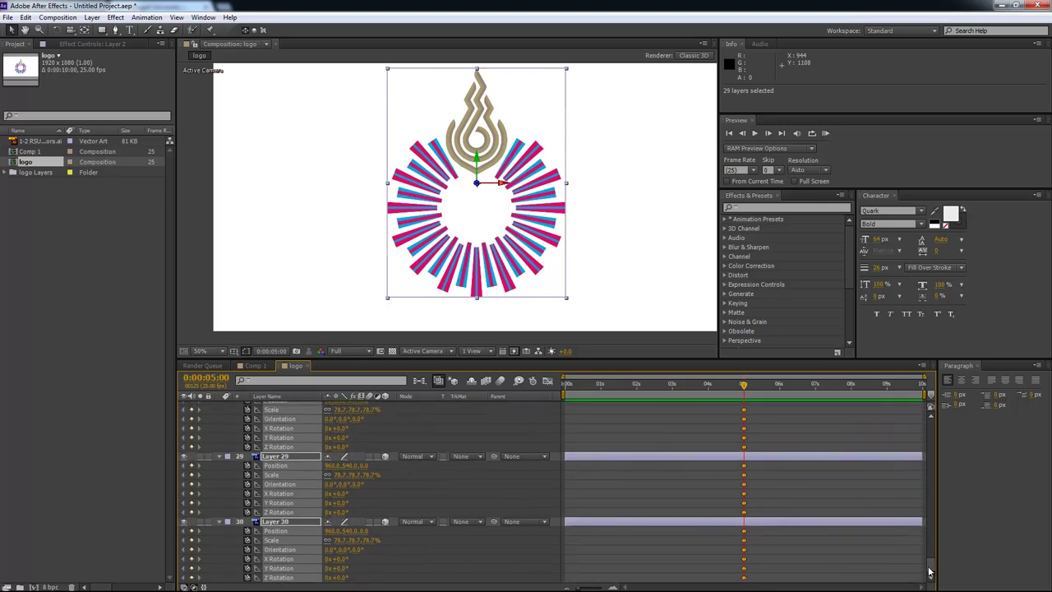
{"action": "left_click_drag", "start_coordinate": [931, 567], "coordinate": [935, 422]}
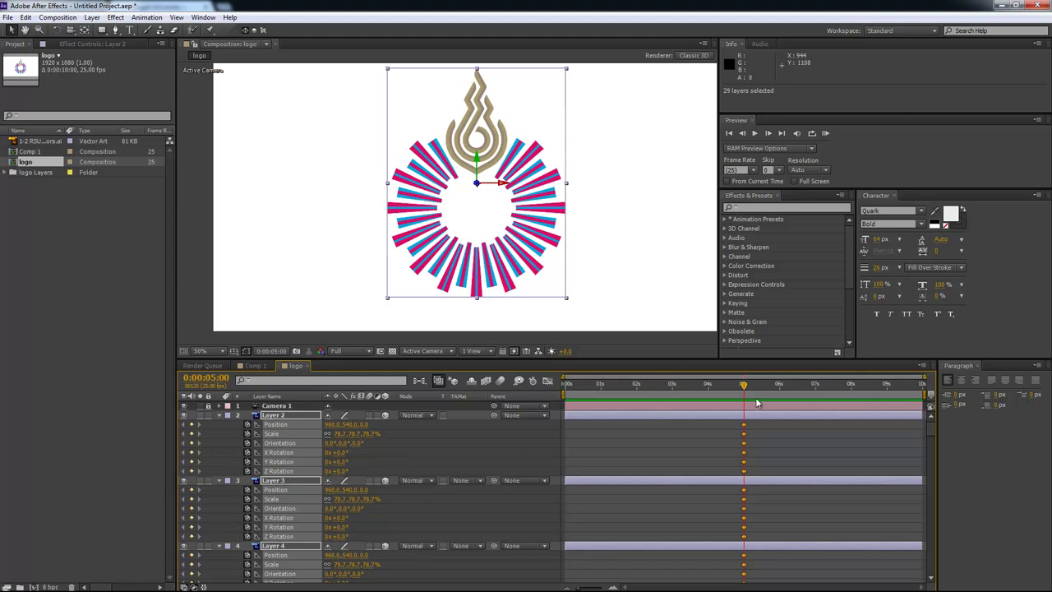
{"action": "left_click_drag", "start_coordinate": [744, 386], "coordinate": [716, 386]}
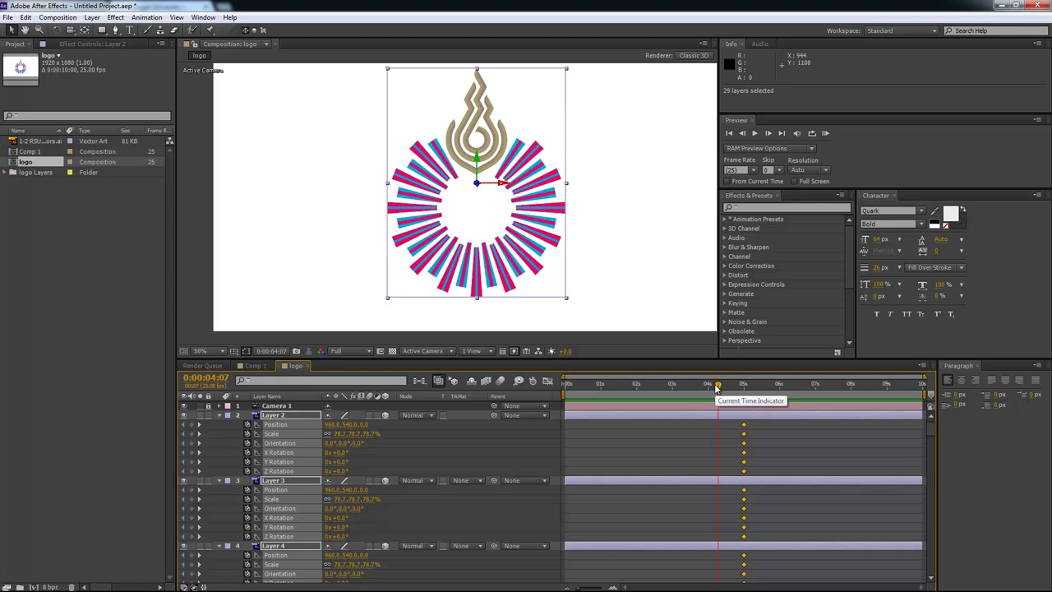
{"action": "left_click_drag", "start_coordinate": [716, 388], "coordinate": [738, 392]}
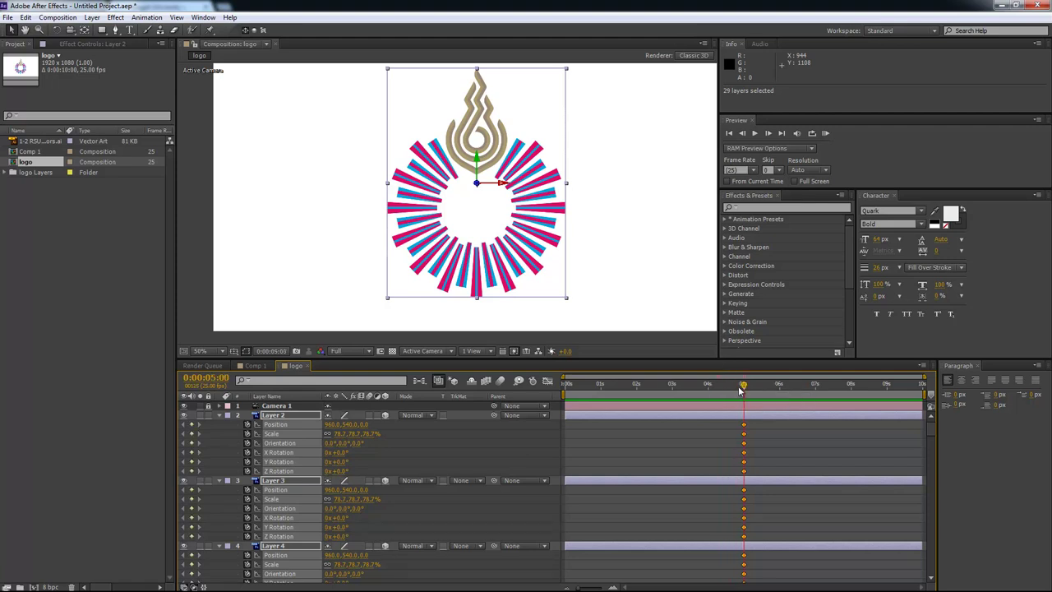
Try to move Layer 2's anchor point in the Top view of a four-view layout, and undo the move.
{"action": "left_click", "coordinate": [471, 350]}
{"action": "left_click", "coordinate": [491, 400]}
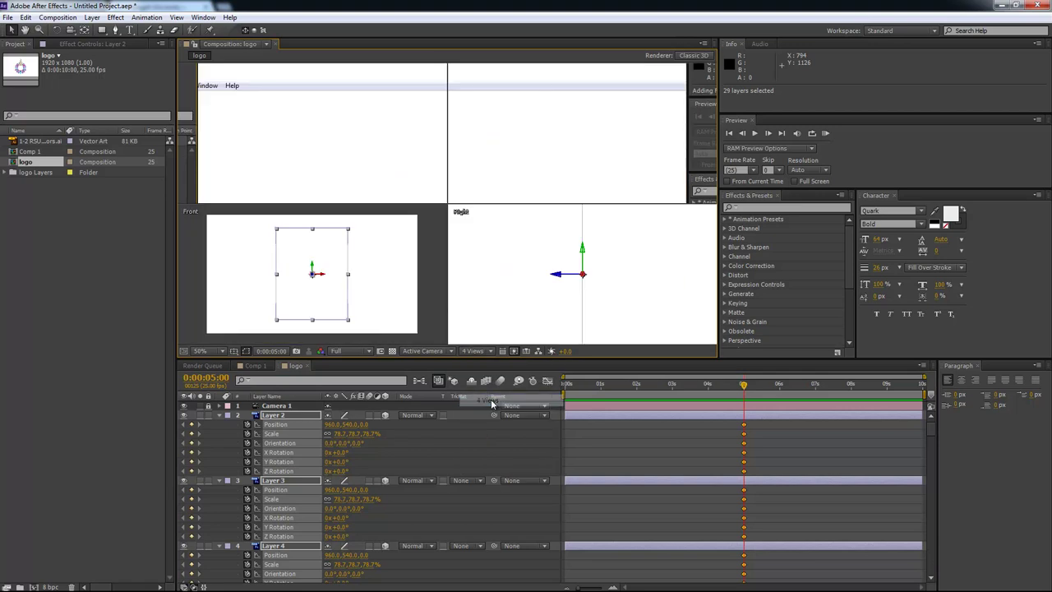
{"action": "key", "text": "y"}
{"action": "left_click", "coordinate": [564, 277]}
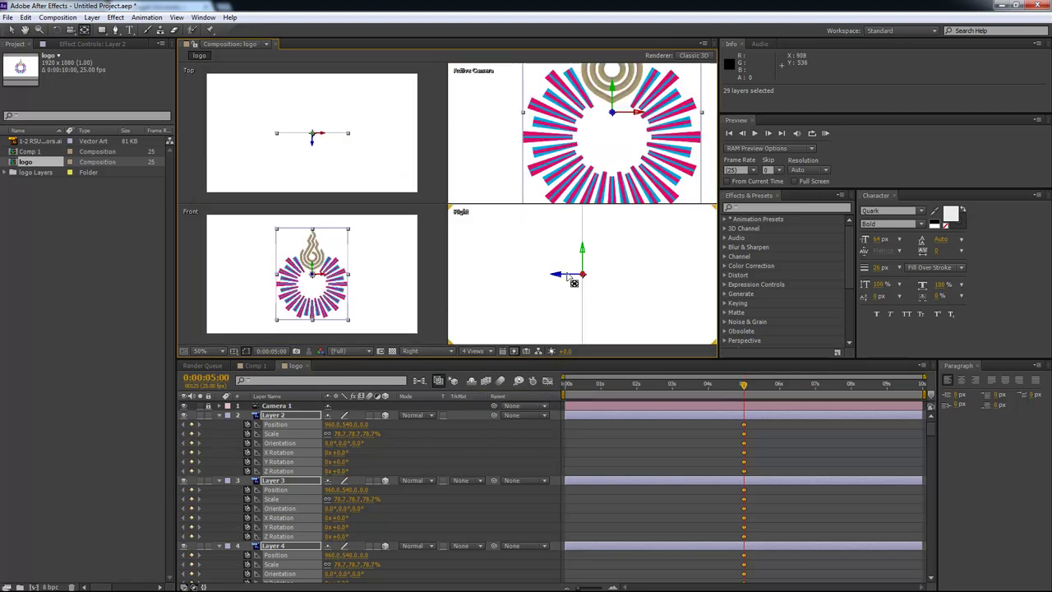
{"action": "left_click", "coordinate": [314, 138]}
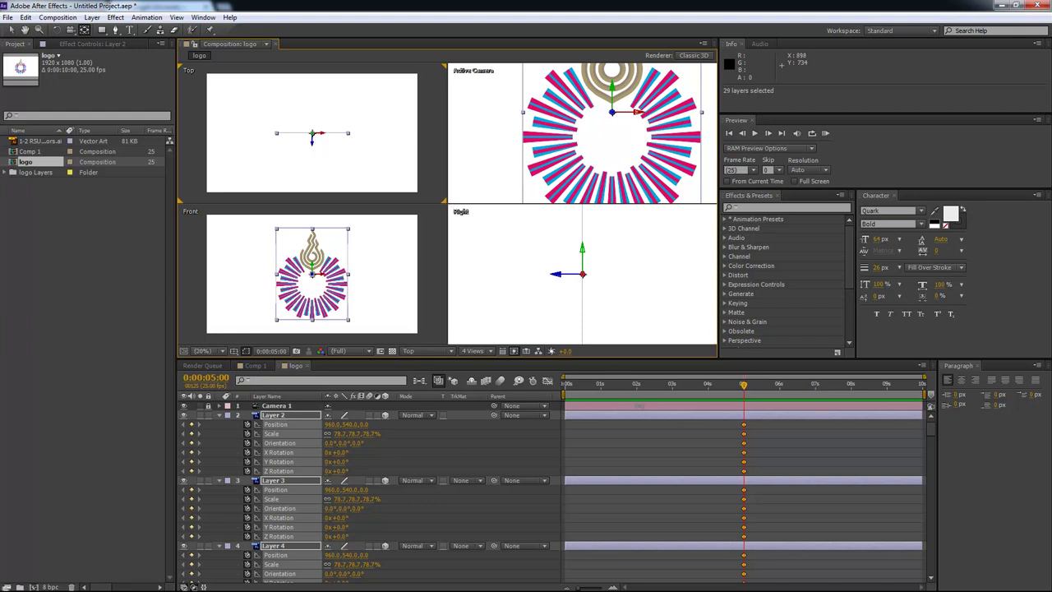
{"action": "left_click", "coordinate": [663, 439]}
{"action": "left_click", "coordinate": [273, 415]}
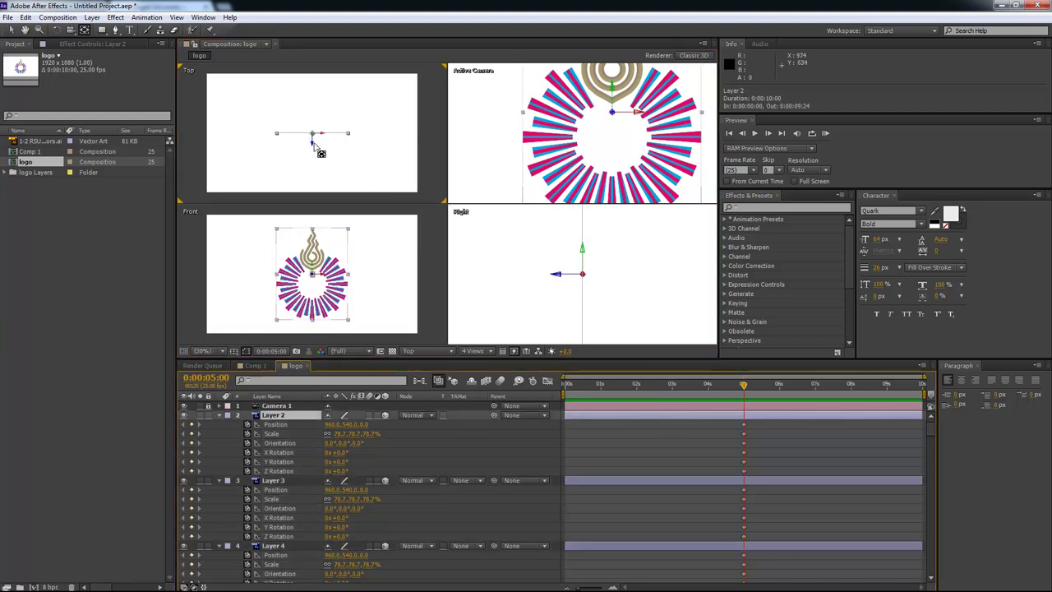
{"action": "scroll", "coordinate": [318, 140], "scroll_direction": "up", "scroll_amount": 5}
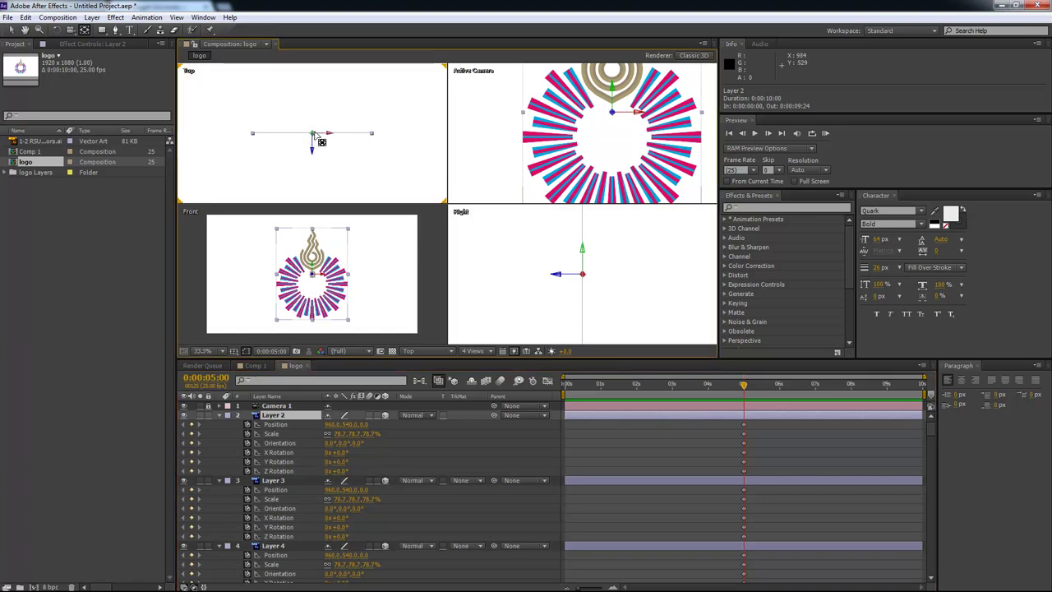
{"action": "mouse_move", "coordinate": [313, 134]}
{"action": "left_mouse_down"}
{"action": "mouse_move", "coordinate": [314, 123]}
{"action": "mouse_move", "coordinate": [328, 129]}
{"action": "left_mouse_up"}
{"action": "key", "text": "ctrl+z"}
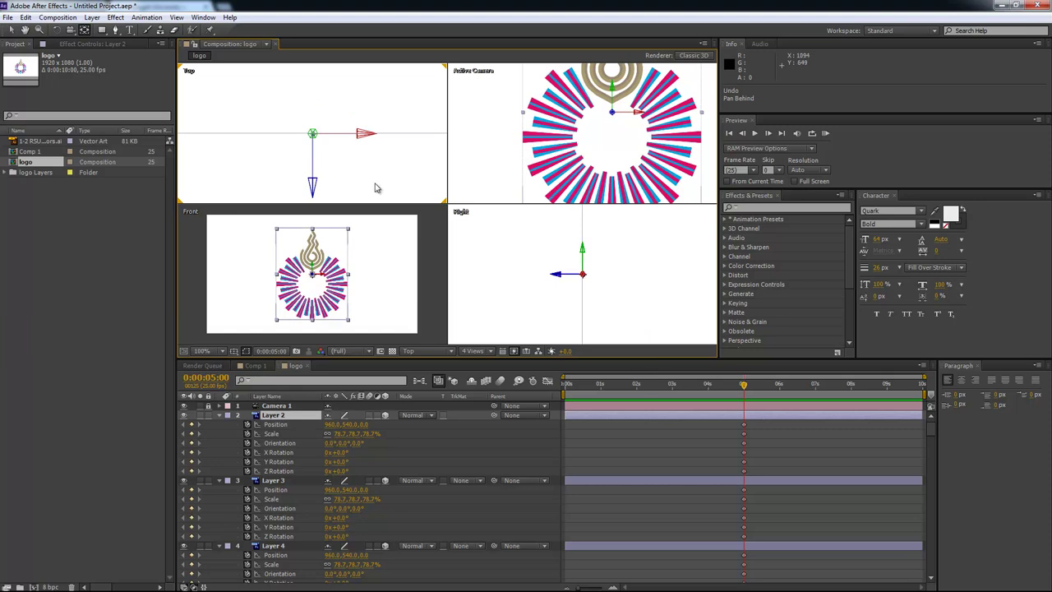
Select all the logo layers and collapse their expanded properties in the timeline.
{"action": "key", "text": "ctrl+a"}
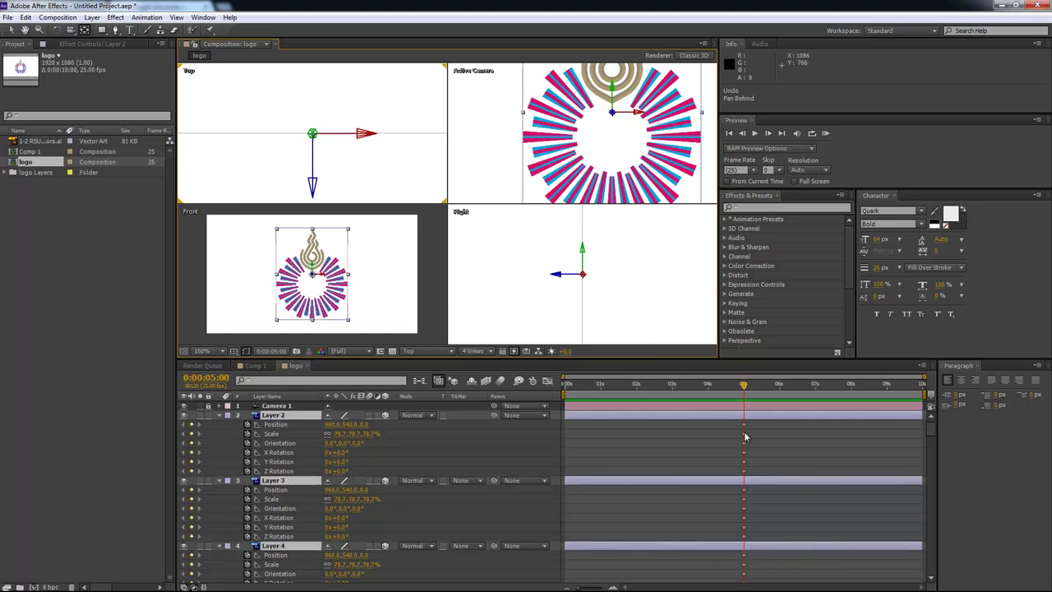
{"action": "left_click", "coordinate": [735, 463]}
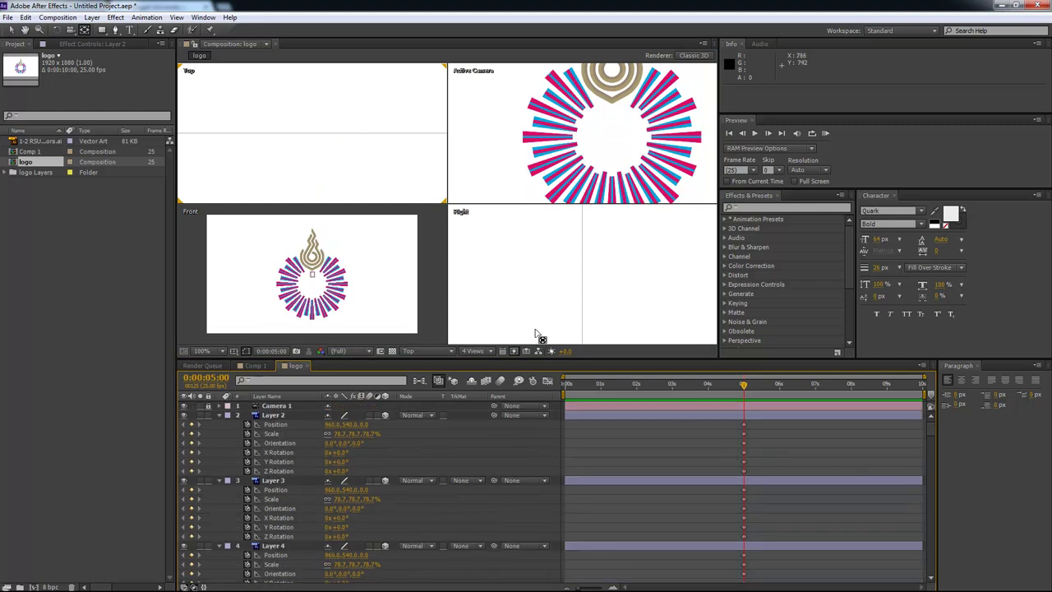
{"action": "key", "text": "ctrl+a"}
{"action": "left_click", "coordinate": [219, 415]}
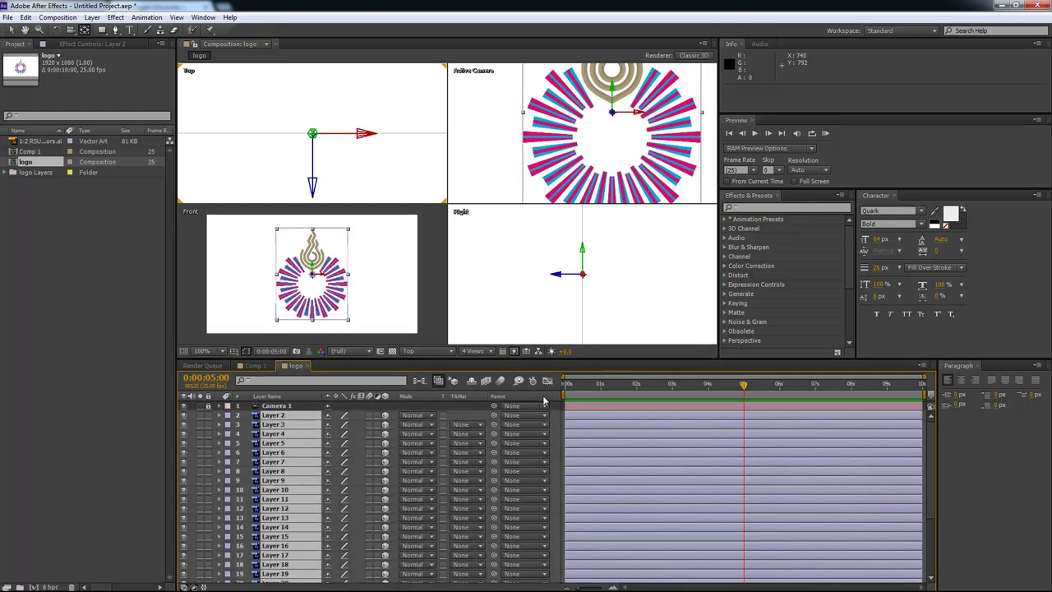
Zoom out the composition and show it through Camera 1 in a single-view layout.
{"action": "scroll", "coordinate": [552, 171], "scroll_direction": "down", "scroll_amount": 2}
{"action": "left_click", "coordinate": [499, 175]}
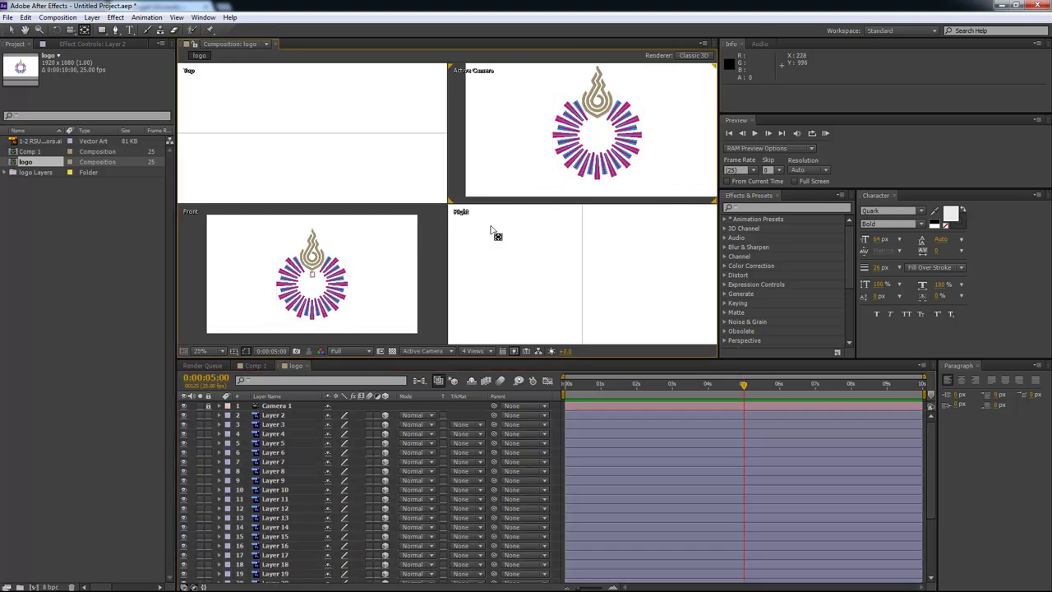
{"action": "left_click", "coordinate": [423, 351]}
{"action": "left_click", "coordinate": [430, 383]}
{"action": "left_click", "coordinate": [475, 351]}
{"action": "left_click", "coordinate": [483, 364]}
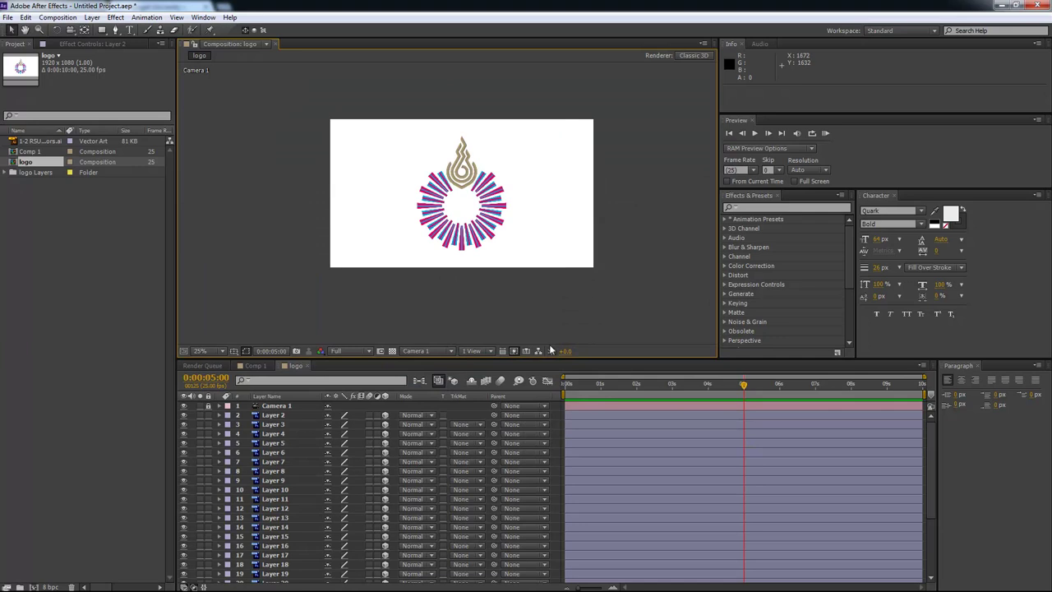
Add a null object, make it 3D, and push it about 1736 pixels back along its Z axis.
{"action": "right_click", "coordinate": [513, 310]}
{"action": "mouse_move", "coordinate": [544, 315]}
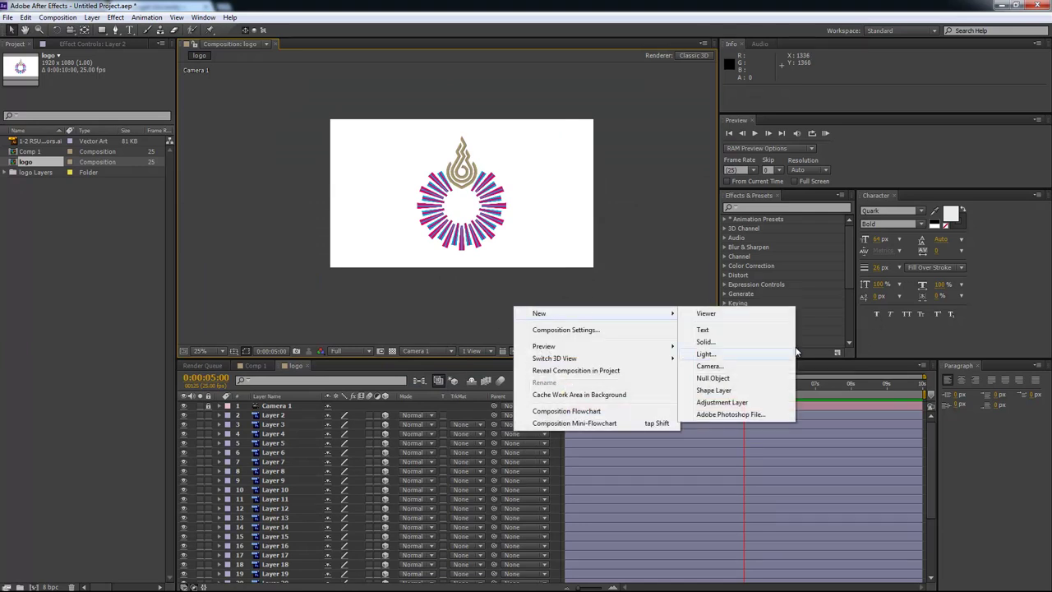
{"action": "left_click", "coordinate": [712, 377]}
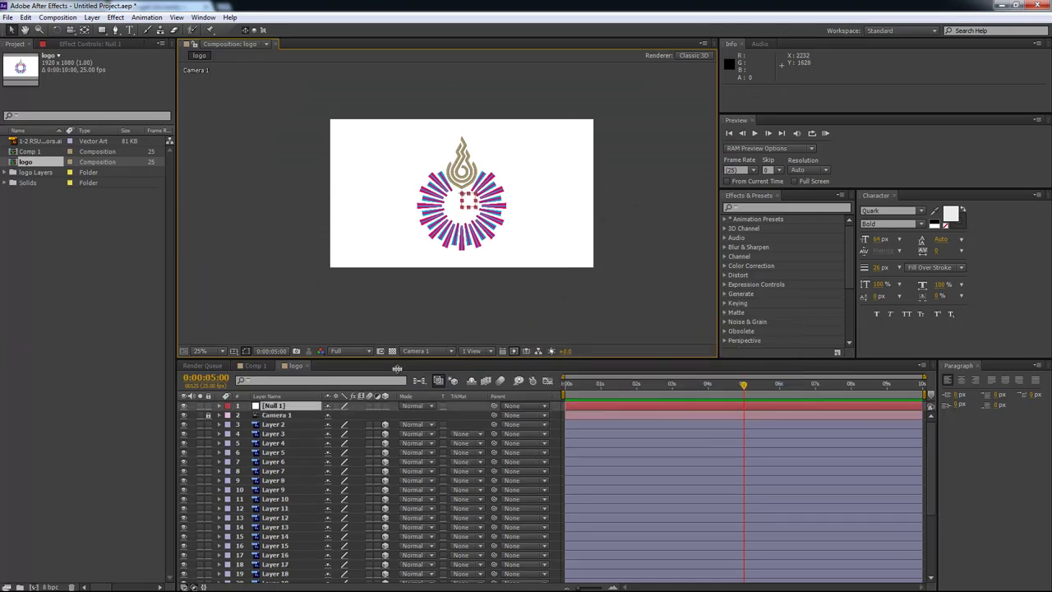
{"action": "left_click", "coordinate": [384, 406]}
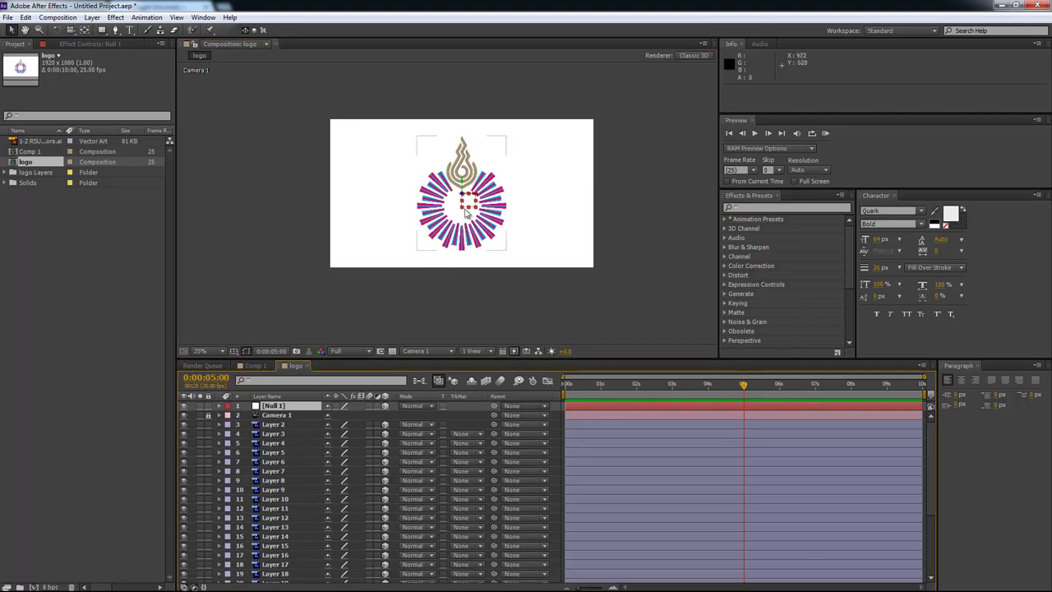
{"action": "left_click_drag", "start_coordinate": [465, 198], "coordinate": [280, 248]}
Parent Layer 2 through Layer 30 to the Null 1 layer.
{"action": "left_click", "coordinate": [272, 424]}
{"action": "scroll", "coordinate": [281, 493], "scroll_direction": "down", "scroll_amount": 4}
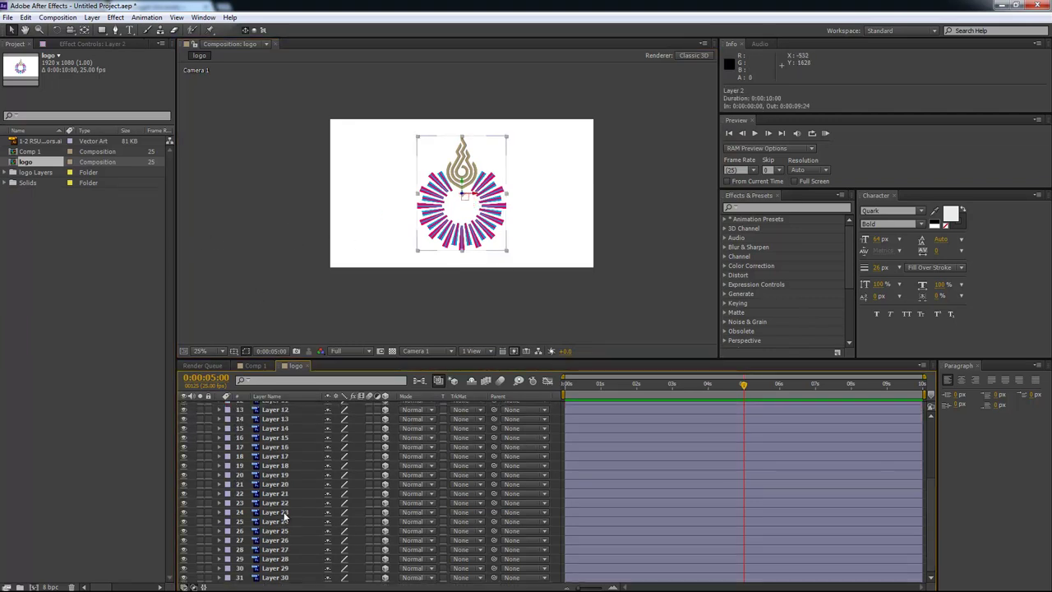
{"action": "left_click", "coordinate": [278, 579], "text": "shift"}
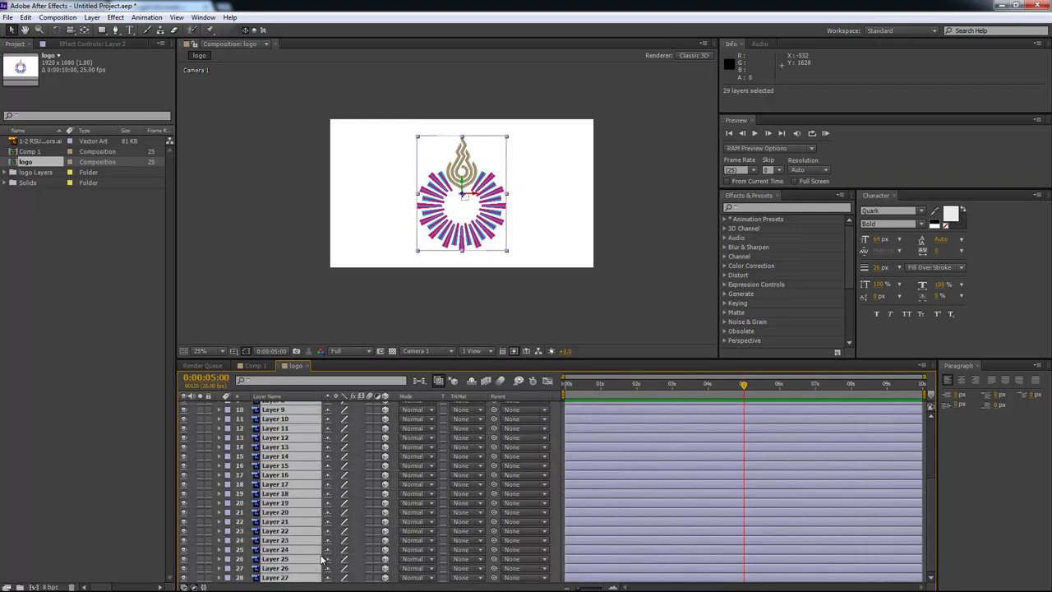
{"action": "scroll", "coordinate": [324, 550], "scroll_direction": "up", "scroll_amount": 4}
{"action": "left_click_drag", "start_coordinate": [494, 424], "coordinate": [286, 406]}
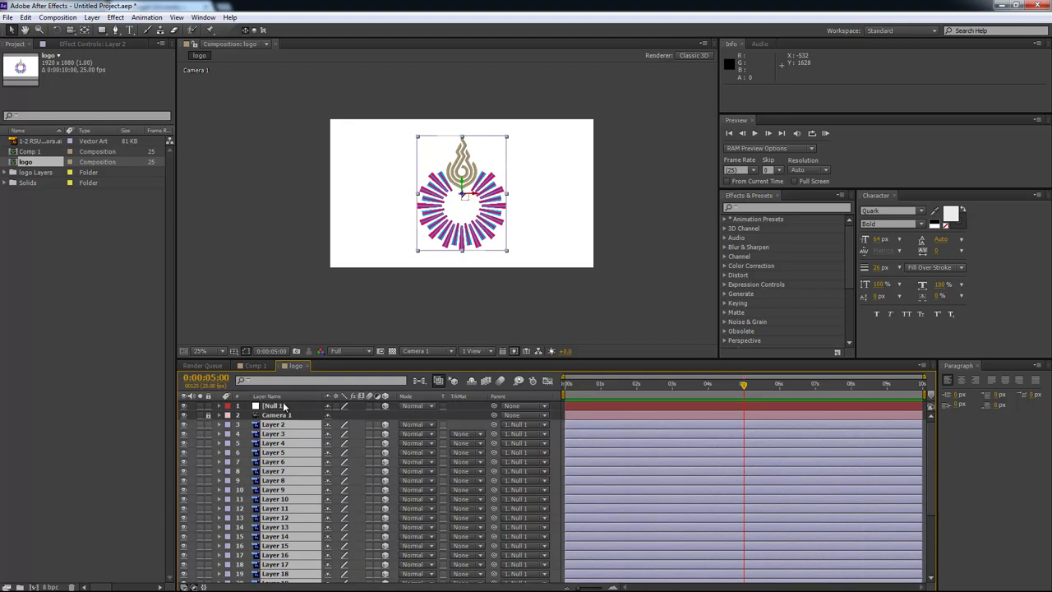
Try rotating Null 1 to test the parenting, undo the rotation, and return to the Selection tool.
{"action": "left_click", "coordinate": [463, 313]}
{"action": "left_click", "coordinate": [275, 406]}
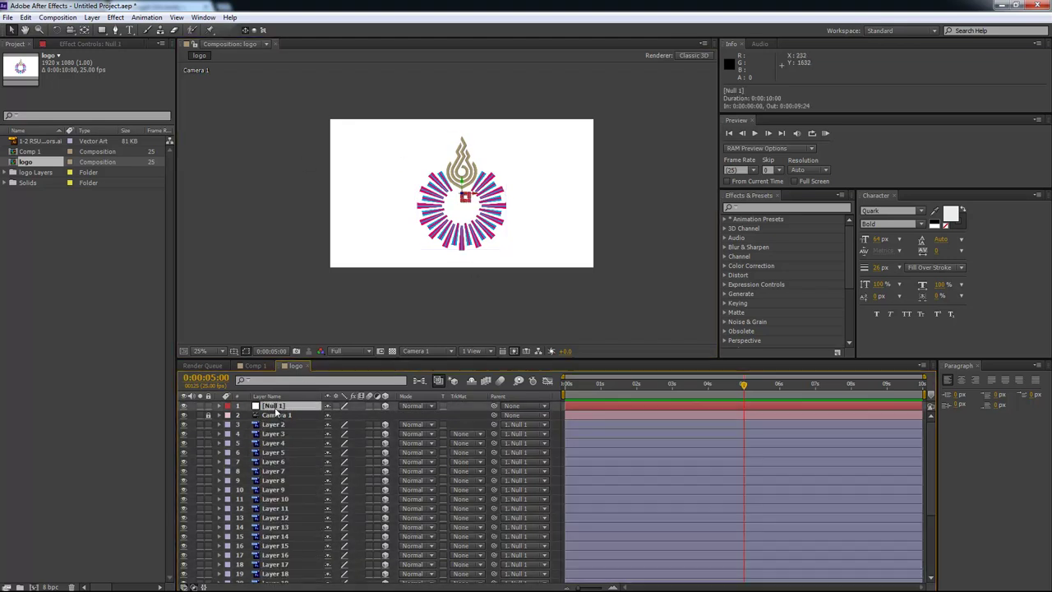
{"action": "key", "text": "w"}
{"action": "mouse_move", "coordinate": [461, 192]}
{"action": "left_mouse_down"}
{"action": "mouse_move", "coordinate": [442, 187]}
{"action": "mouse_move", "coordinate": [470, 189]}
{"action": "left_mouse_up"}
{"action": "key", "text": "ctrl+z"}
{"action": "left_click", "coordinate": [515, 325]}
{"action": "key", "text": "v"}
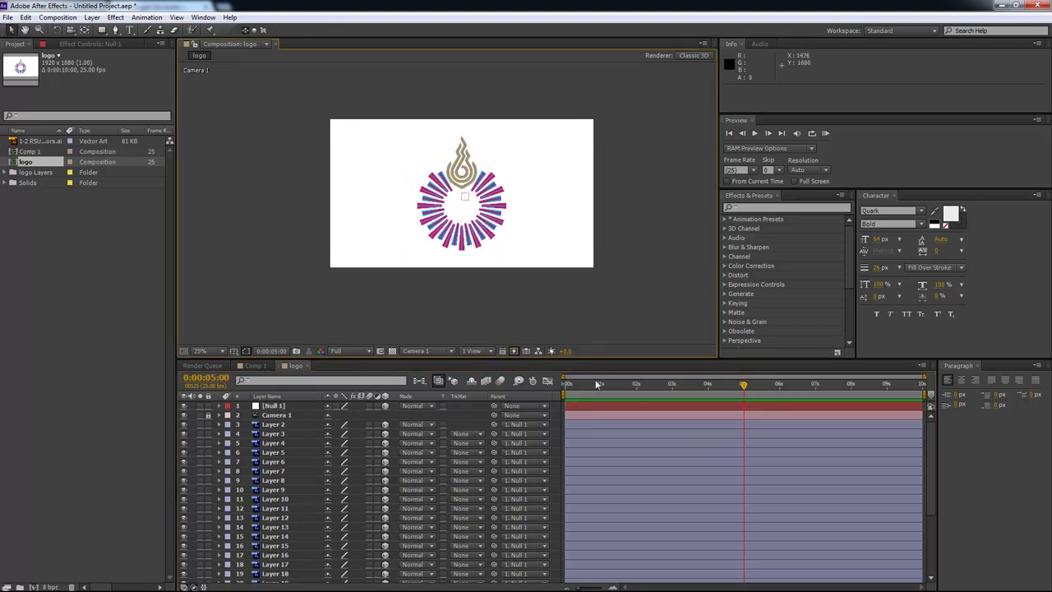
Select Layer 2 through Layer 30 and reveal their Position, Scale, Orientation and Rotation properties.
{"action": "left_click", "coordinate": [723, 425]}
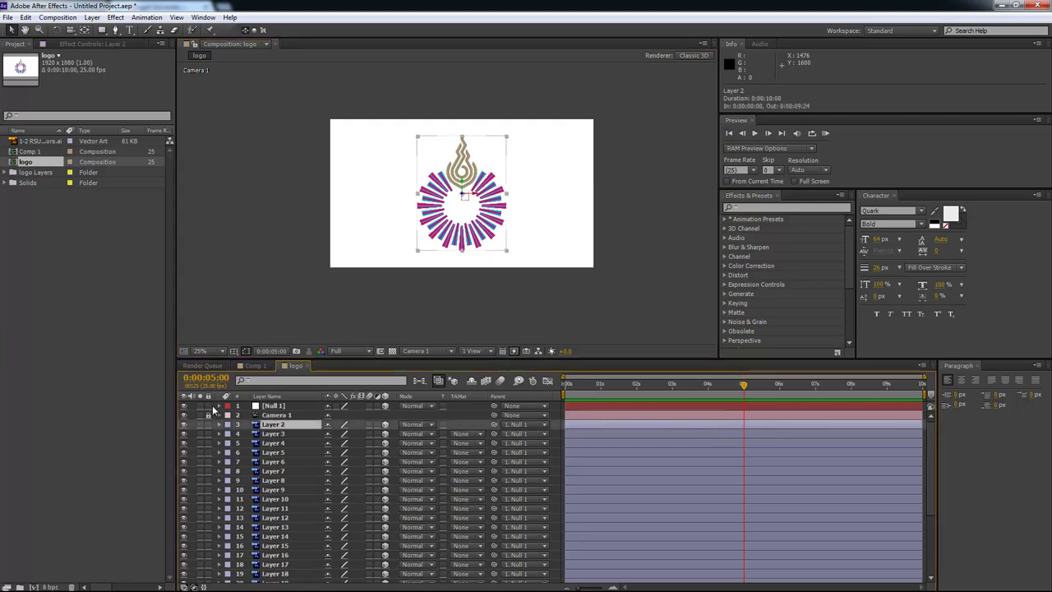
{"action": "scroll", "coordinate": [460, 541], "scroll_direction": "down", "scroll_amount": 3}
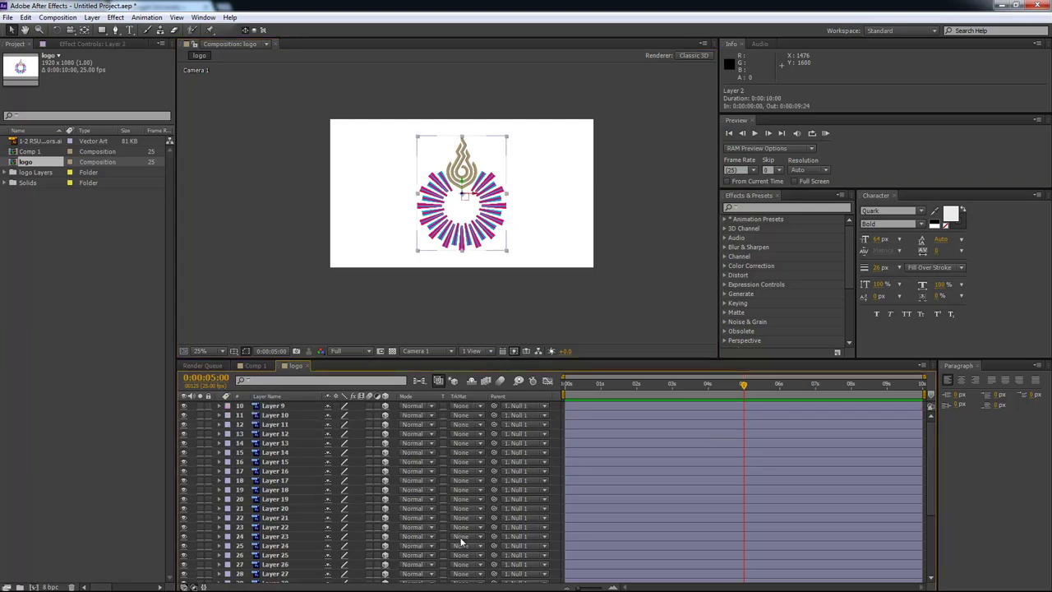
{"action": "scroll", "coordinate": [461, 541], "scroll_direction": "down", "scroll_amount": 1}
{"action": "left_click", "coordinate": [278, 579], "text": "shift"}
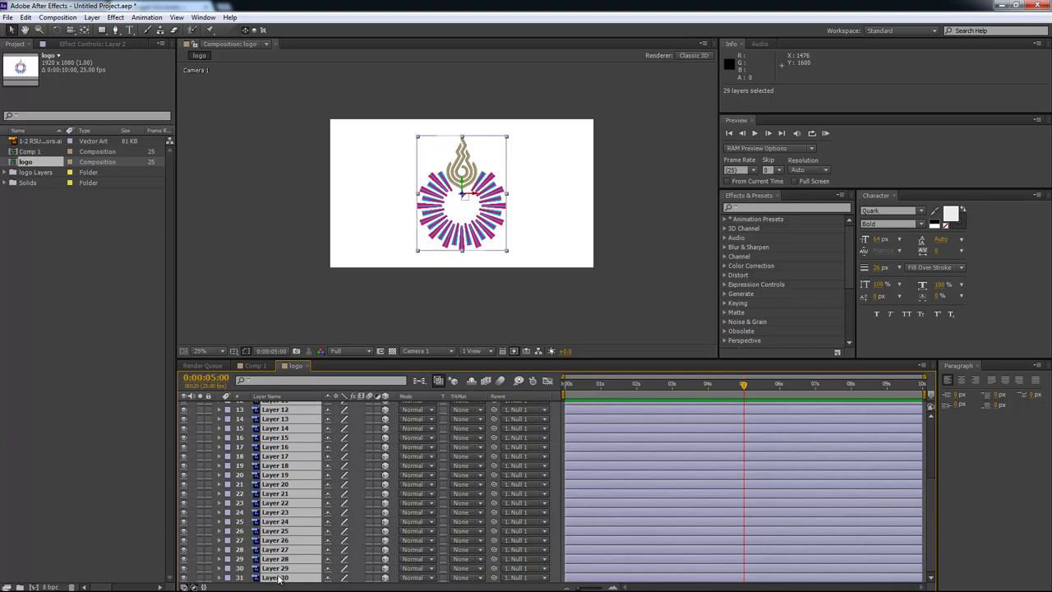
{"action": "key", "text": "alt+shift+p"}
{"action": "key", "text": "alt+shift+s"}
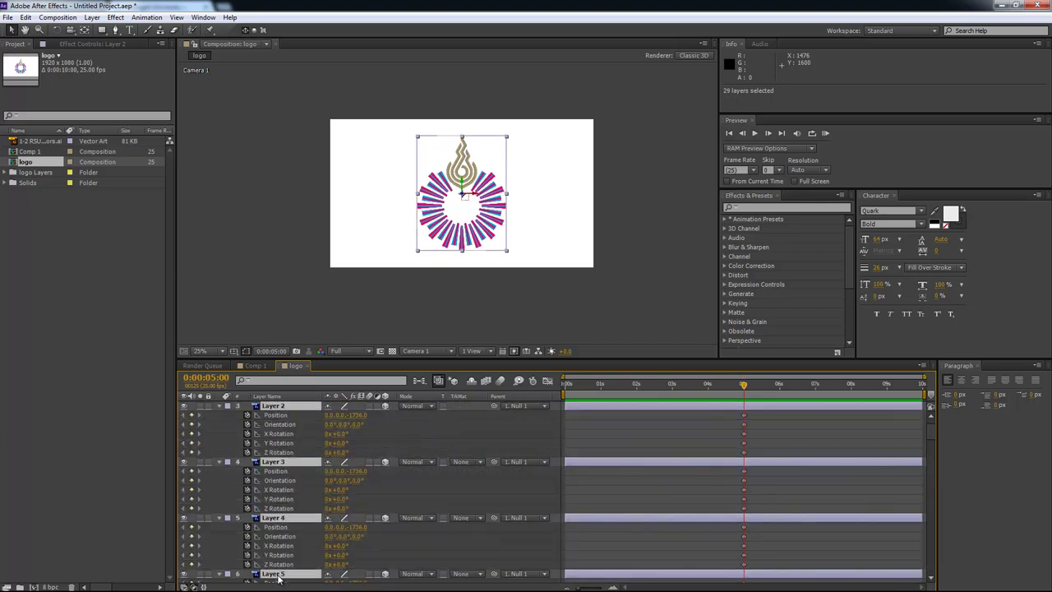
{"action": "key", "text": "alt+shift+r"}
At 0:00:04:10, keyframe Position, Scale, Orientation and X, Y and Z Rotation on Layer 2 through Layer 30.
{"action": "left_click_drag", "start_coordinate": [746, 394], "coordinate": [724, 392]}
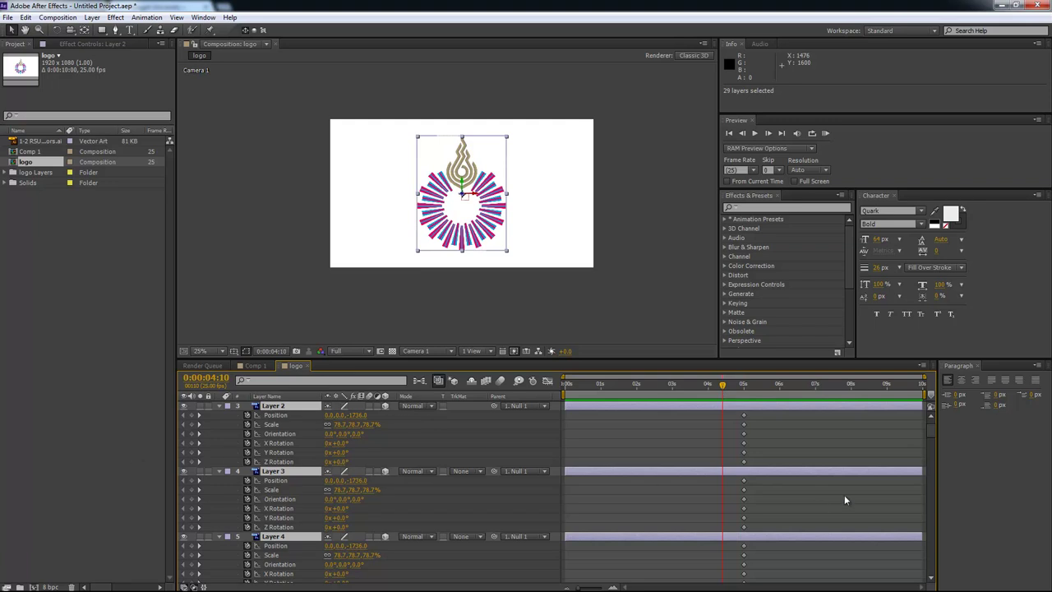
{"action": "left_click_drag", "start_coordinate": [191, 415], "coordinate": [193, 591]}
{"action": "scroll", "coordinate": [370, 493], "scroll_direction": "down", "scroll_amount": 15}
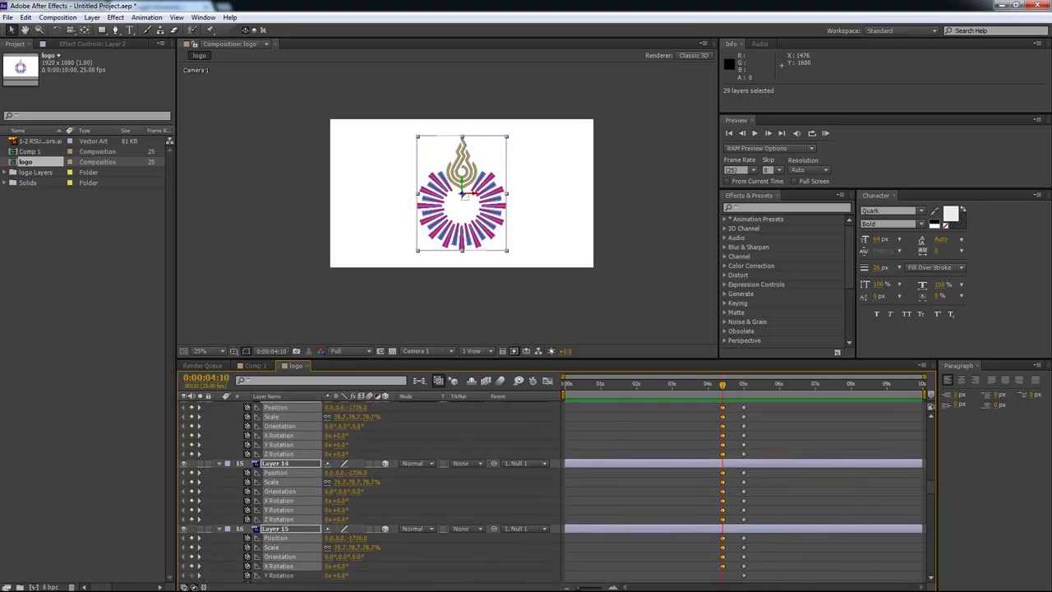
{"action": "scroll", "coordinate": [370, 493], "scroll_direction": "down", "scroll_amount": 7}
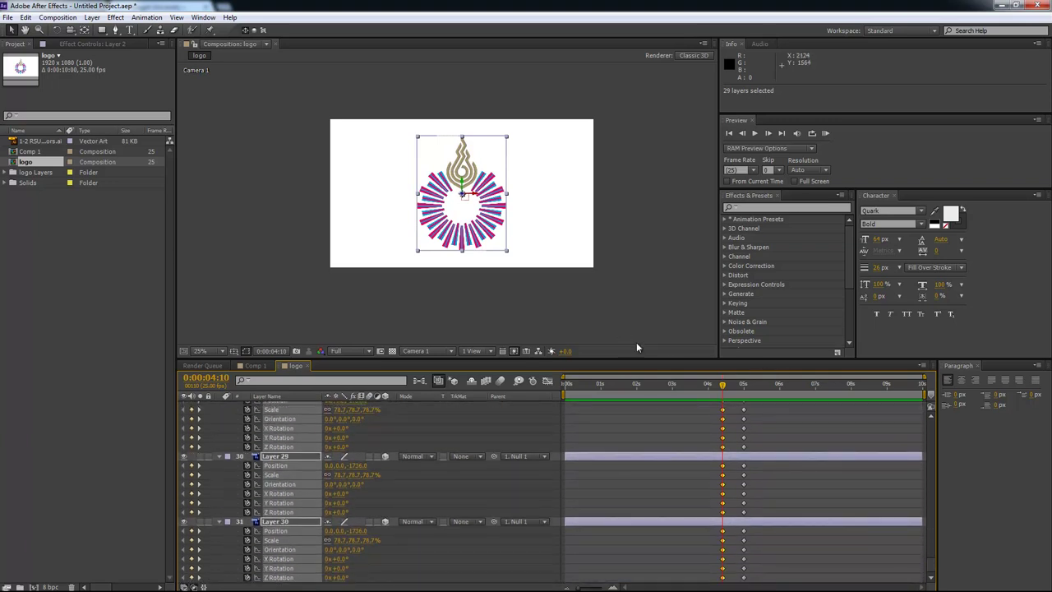
At 0:00:04:10, push the selected logo layers back along the Z axis to a Z position of about -1362.
{"action": "mouse_move", "coordinate": [731, 391]}
{"action": "left_mouse_down"}
{"action": "mouse_move", "coordinate": [744, 391]}
{"action": "mouse_move", "coordinate": [727, 390]}
{"action": "left_mouse_up"}
{"action": "key", "text": "period"}
{"action": "mouse_move", "coordinate": [482, 188]}
{"action": "left_mouse_down"}
{"action": "mouse_move", "coordinate": [343, 226]}
{"action": "mouse_move", "coordinate": [485, 170]}
{"action": "mouse_move", "coordinate": [475, 174]}
{"action": "left_mouse_up"}
{"action": "key", "text": "w"}
{"action": "key", "text": "ctrl+z"}
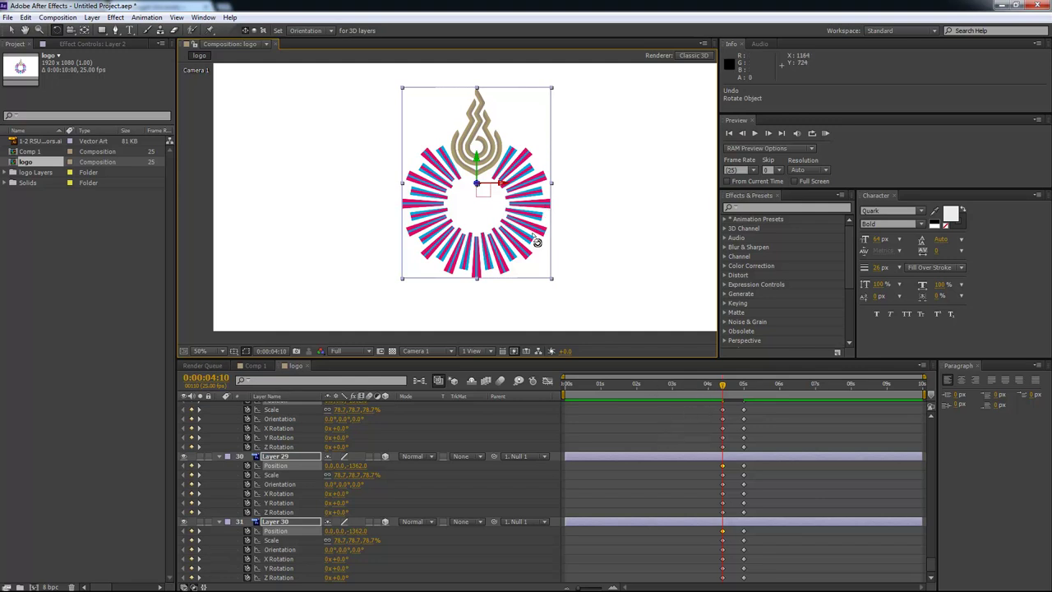
{"action": "left_click_drag", "start_coordinate": [479, 184], "coordinate": [485, 195]}
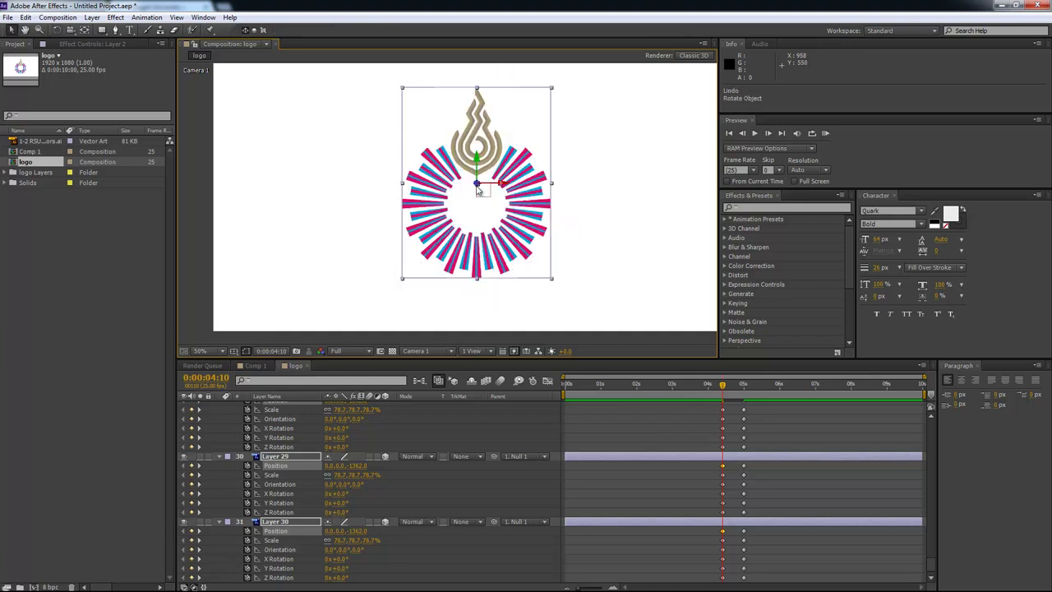
At 0:00:03:23, keyframe all transform properties on Layer 2 through Layer 30 and rotate the layers to an orientation of about 38.5°, 310.8°, 127.6°.
{"action": "mouse_move", "coordinate": [723, 384]}
{"action": "left_mouse_down"}
{"action": "mouse_move", "coordinate": [742, 385]}
{"action": "mouse_move", "coordinate": [706, 387]}
{"action": "left_mouse_up"}
{"action": "scroll", "coordinate": [822, 493], "scroll_direction": "up", "scroll_amount": 5}
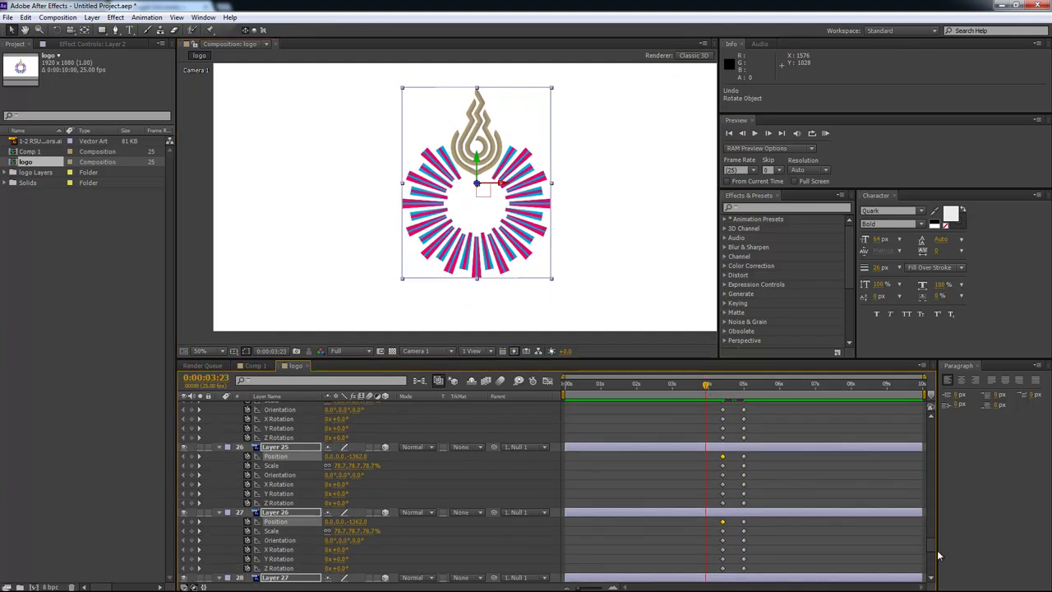
{"action": "scroll", "coordinate": [942, 555], "scroll_direction": "down", "scroll_amount": 5}
{"action": "left_click_drag", "start_coordinate": [192, 578], "coordinate": [213, 67]}
{"action": "left_click_drag", "start_coordinate": [187, 320], "coordinate": [192, 437]}
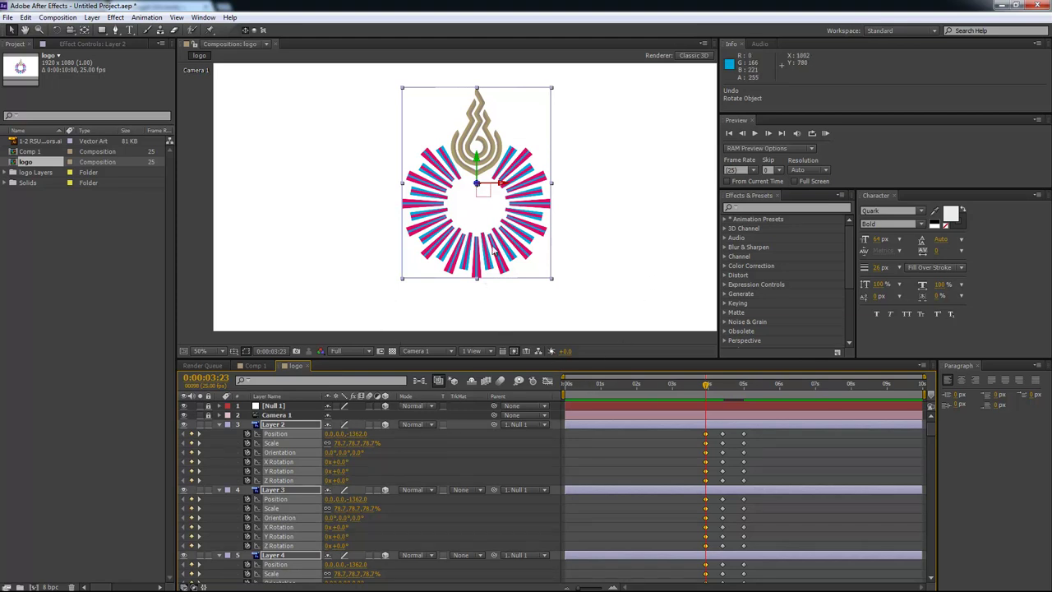
{"action": "key", "text": "w"}
{"action": "left_click_drag", "start_coordinate": [493, 164], "coordinate": [516, 169]}
At 0:00:03:11, keyframe Position, Scale, Orientation and X, Y and Z Rotation on Layer 2 through Layer 30.
{"action": "left_click_drag", "start_coordinate": [706, 385], "coordinate": [688, 392]}
{"action": "left_click_drag", "start_coordinate": [191, 433], "coordinate": [191, 579]}
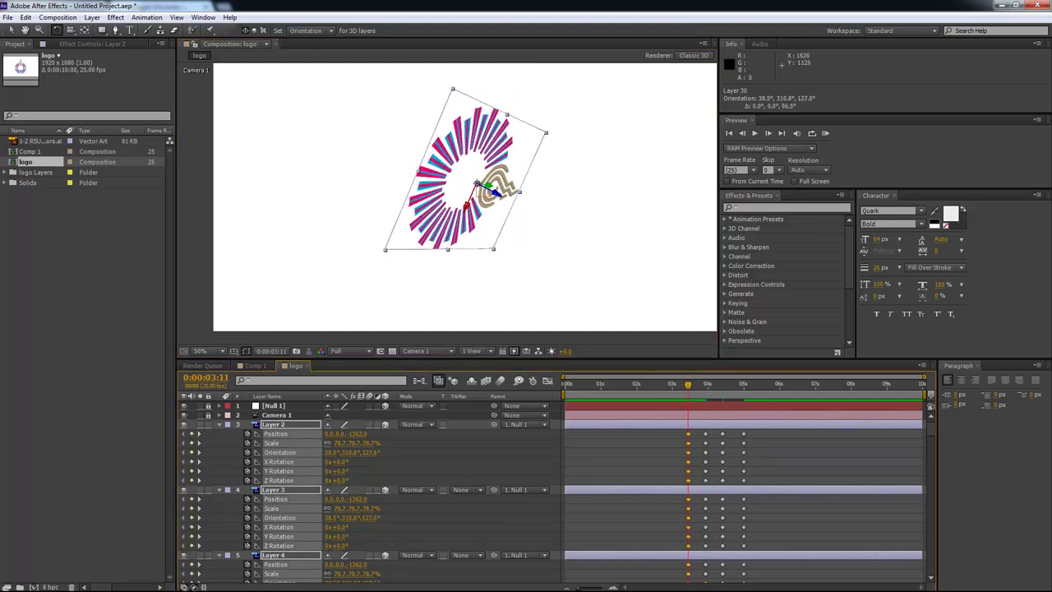
{"action": "scroll", "coordinate": [370, 493], "scroll_direction": "down", "scroll_amount": 15}
{"action": "scroll", "coordinate": [370, 493], "scroll_direction": "down", "scroll_amount": 16}
{"action": "scroll", "coordinate": [370, 493], "scroll_direction": "down", "scroll_amount": 5}
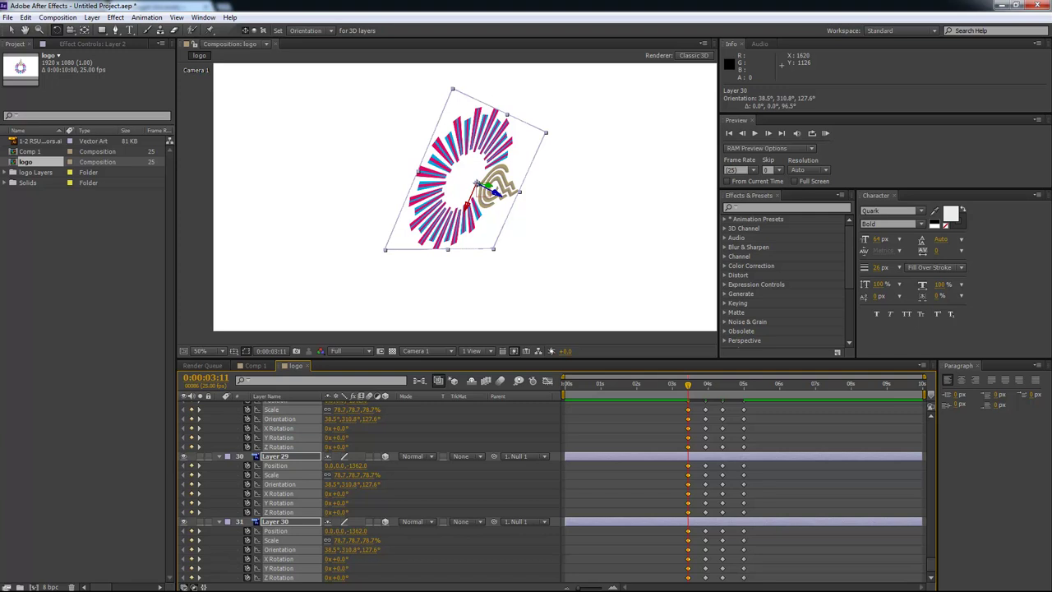
At 0:00:03:11, move the logo layers to about -339, 254, -2 and set orientation 24.8°, 326.7°, 118.5°, Y Rotation 174° and X Rotation -94°.
{"action": "key", "text": "v"}
{"action": "left_click_drag", "start_coordinate": [538, 190], "coordinate": [398, 361]}
{"action": "key", "text": "w"}
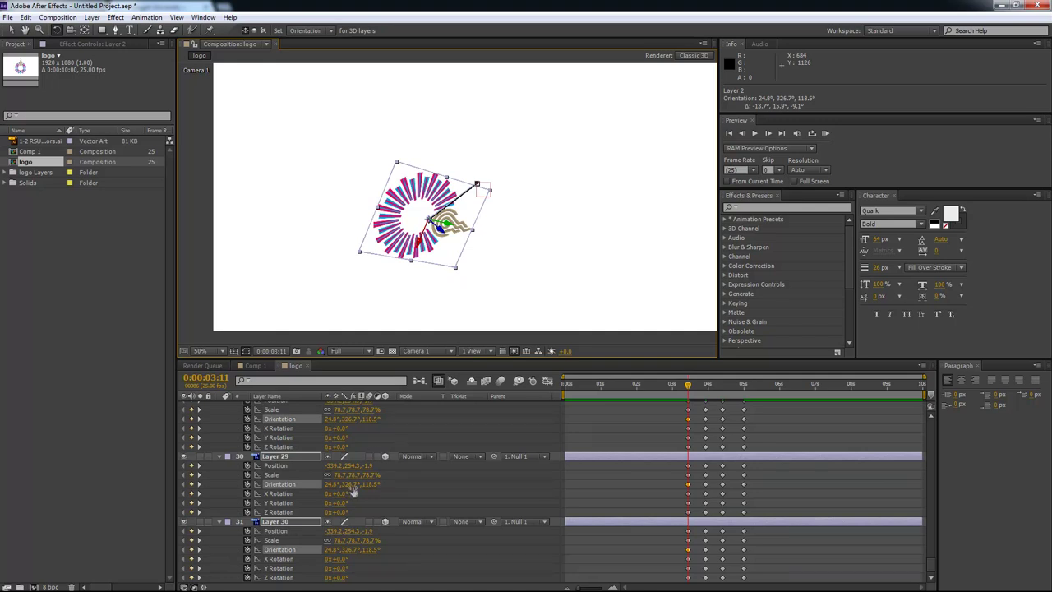
{"action": "left_click_drag", "start_coordinate": [342, 503], "coordinate": [435, 488]}
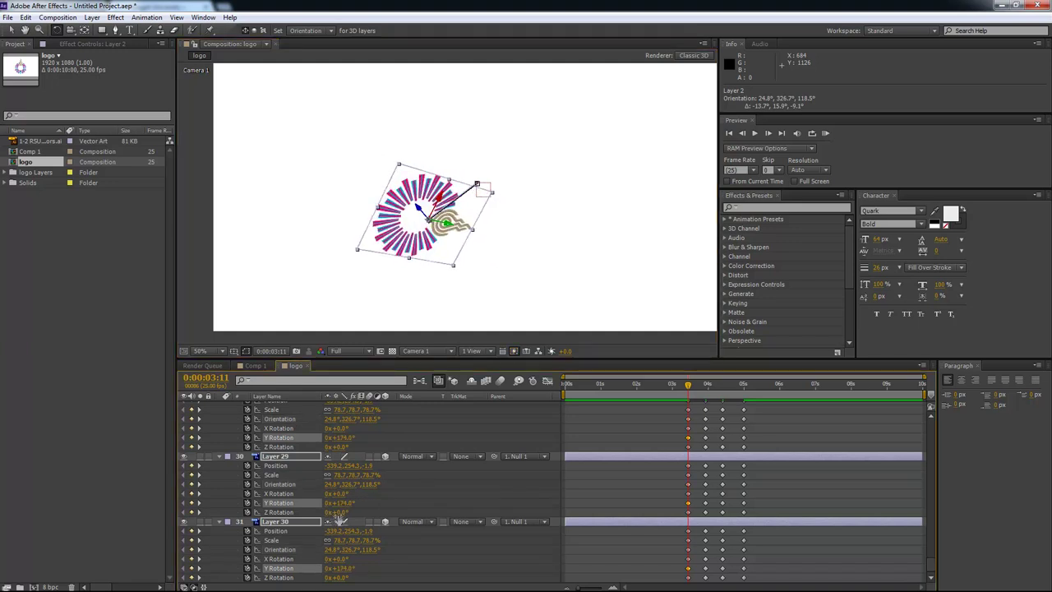
{"action": "left_click_drag", "start_coordinate": [343, 559], "coordinate": [244, 419]}
At 0:00:02:24, keyframe Position, Scale, Orientation and X, Y and Z Rotation on Layer 2 through Layer 30.
{"action": "left_click_drag", "start_coordinate": [679, 386], "coordinate": [671, 386]}
{"action": "scroll", "coordinate": [215, 463], "scroll_direction": "up", "scroll_amount": 3}
{"action": "scroll", "coordinate": [746, 553], "scroll_direction": "down", "scroll_amount": 3}
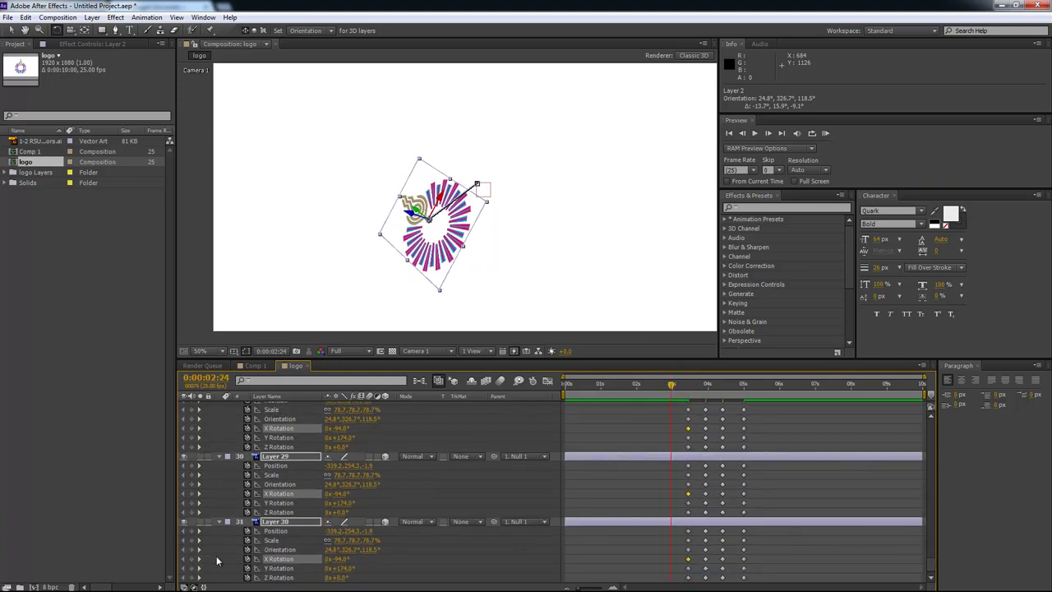
{"action": "left_click_drag", "start_coordinate": [190, 578], "coordinate": [189, 279]}
{"action": "left_click_drag", "start_coordinate": [188, 327], "coordinate": [189, 429]}
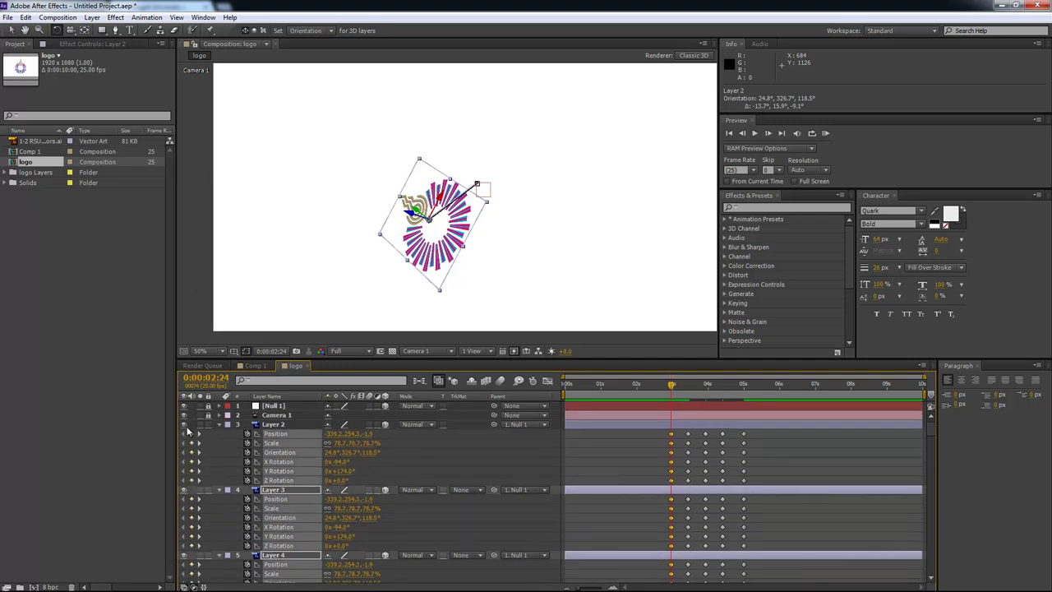
At 0:00:02:24, set the layers' X Rotation to -239°, position to about -60, 280, 1201 and Z Rotation to -79°.
{"action": "left_click_drag", "start_coordinate": [333, 470], "coordinate": [279, 475]}
{"action": "left_click", "coordinate": [279, 462]}
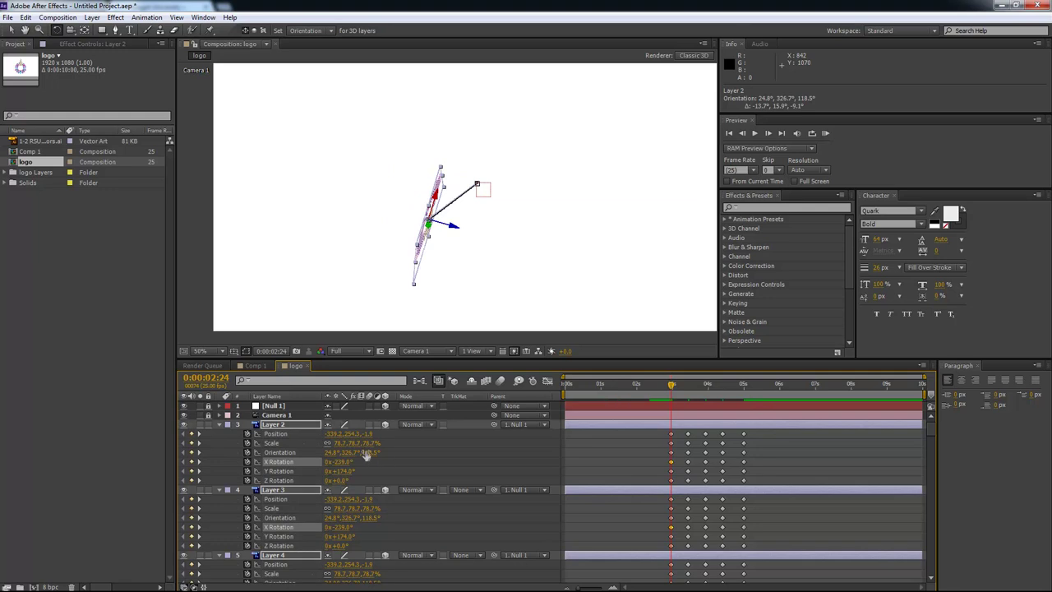
{"action": "left_click_drag", "start_coordinate": [352, 433], "coordinate": [619, 434]}
{"action": "left_click_drag", "start_coordinate": [533, 436], "coordinate": [616, 459]}
{"action": "left_click_drag", "start_coordinate": [343, 435], "coordinate": [475, 424]}
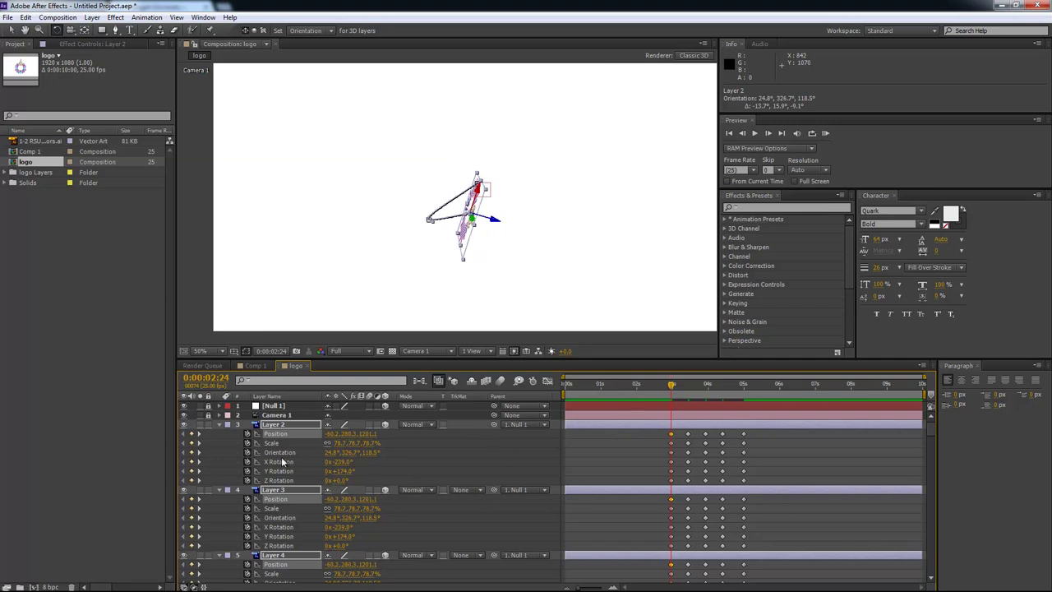
{"action": "left_click_drag", "start_coordinate": [342, 480], "coordinate": [492, 448]}
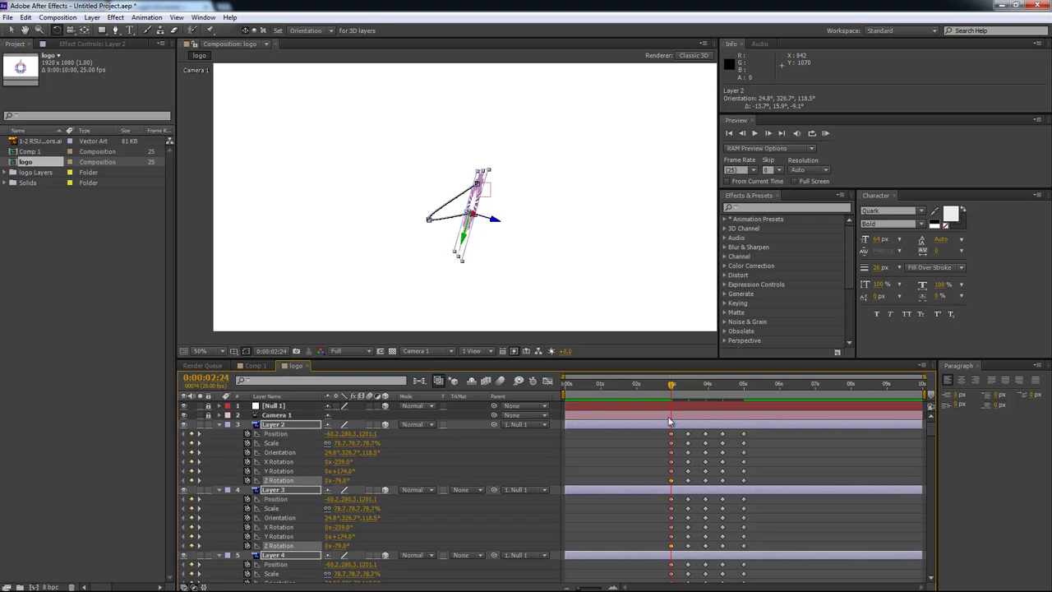
At 0:00:02:10, keyframe all transform properties on Layer 2 through Layer 30 and push the layers back to a Z position of about 4969.
{"action": "left_click_drag", "start_coordinate": [672, 385], "coordinate": [655, 388]}
{"action": "left_click_drag", "start_coordinate": [190, 435], "coordinate": [193, 584]}
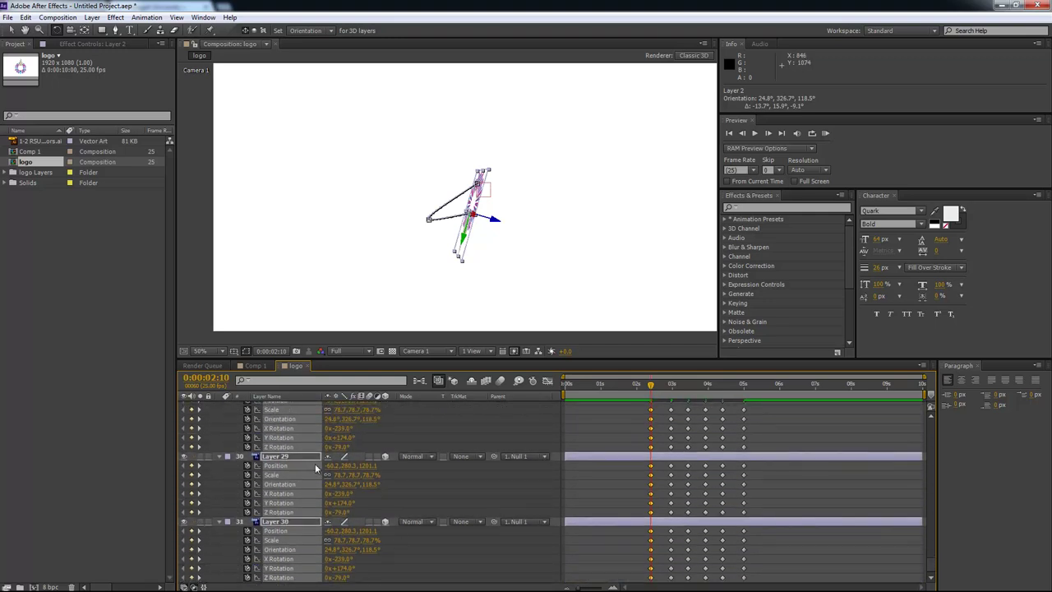
{"action": "left_click_drag", "start_coordinate": [649, 465], "coordinate": [1044, 466]}
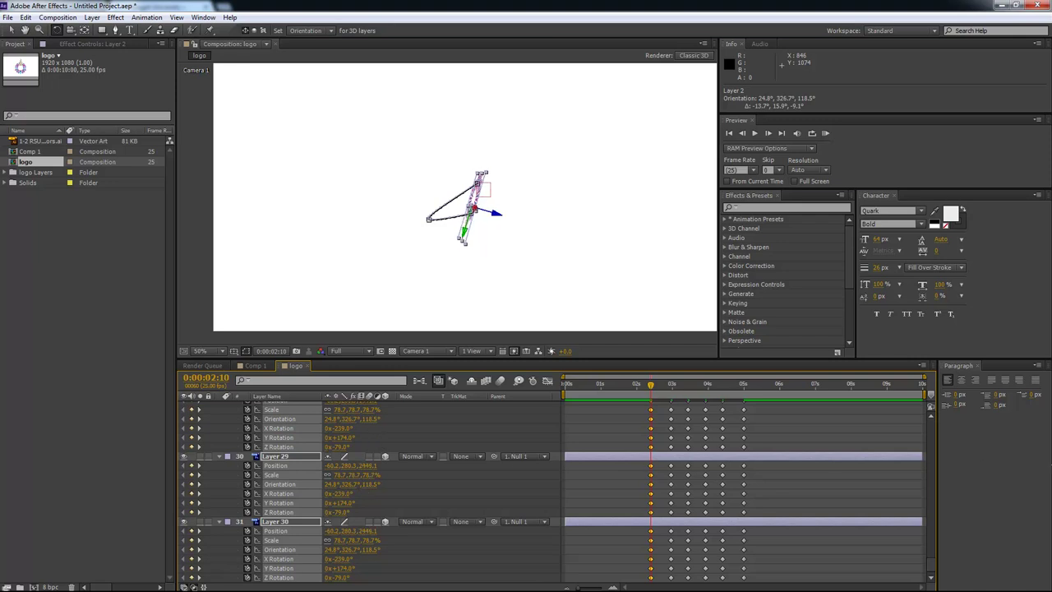
{"action": "left_click_drag", "start_coordinate": [370, 469], "coordinate": [1050, 463]}
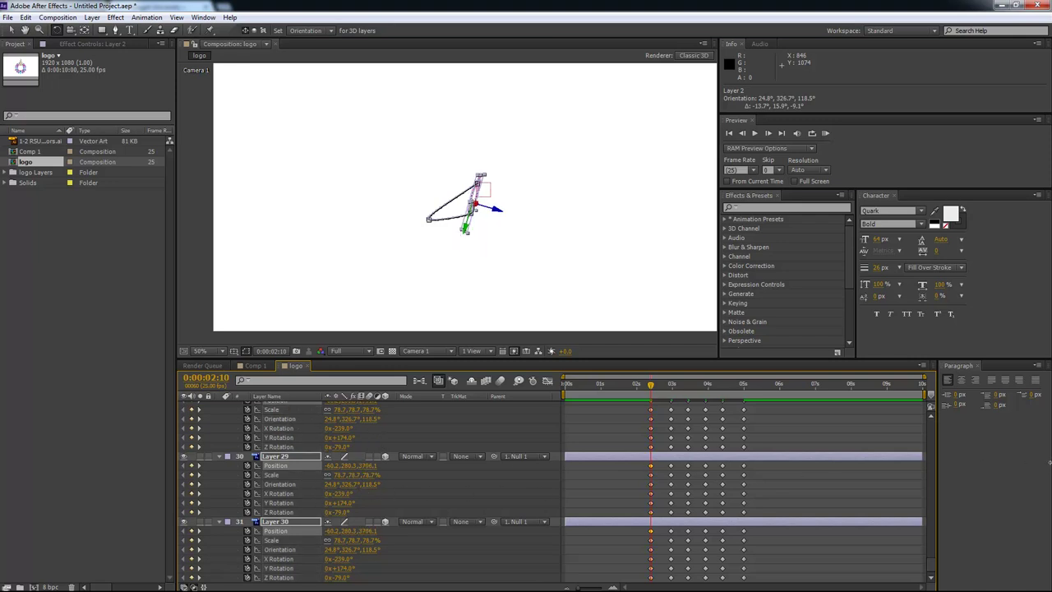
{"action": "left_click_drag", "start_coordinate": [365, 467], "coordinate": [1050, 464]}
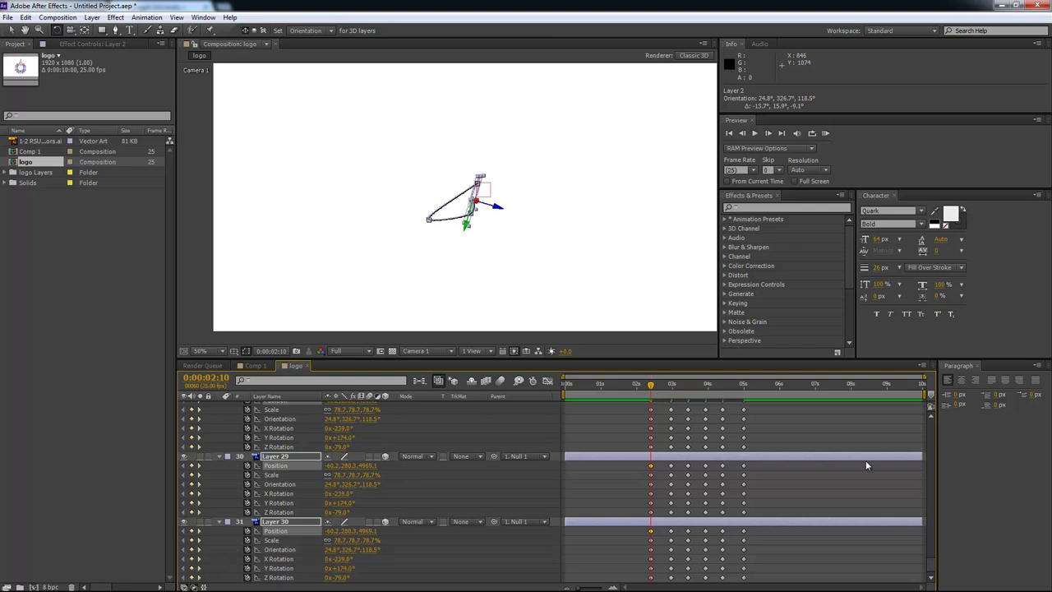
At 0:00:02:10, set the layers' Z position to 10000 and rotate them to about X -340°, Y -8° and Z -1x-253°.
{"action": "left_click", "coordinate": [367, 465]}
{"action": "key", "text": "BackSpace"}
{"action": "key", "text": "Return"}
{"action": "left_click_drag", "start_coordinate": [344, 494], "coordinate": [198, 503]}
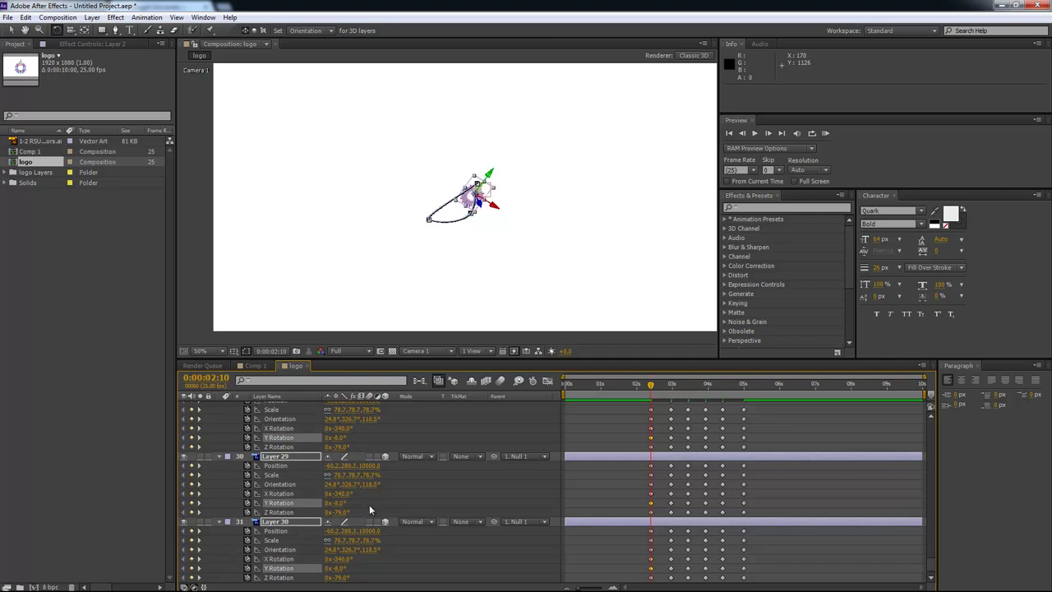
{"action": "left_click_drag", "start_coordinate": [337, 511], "coordinate": [49, 508]}
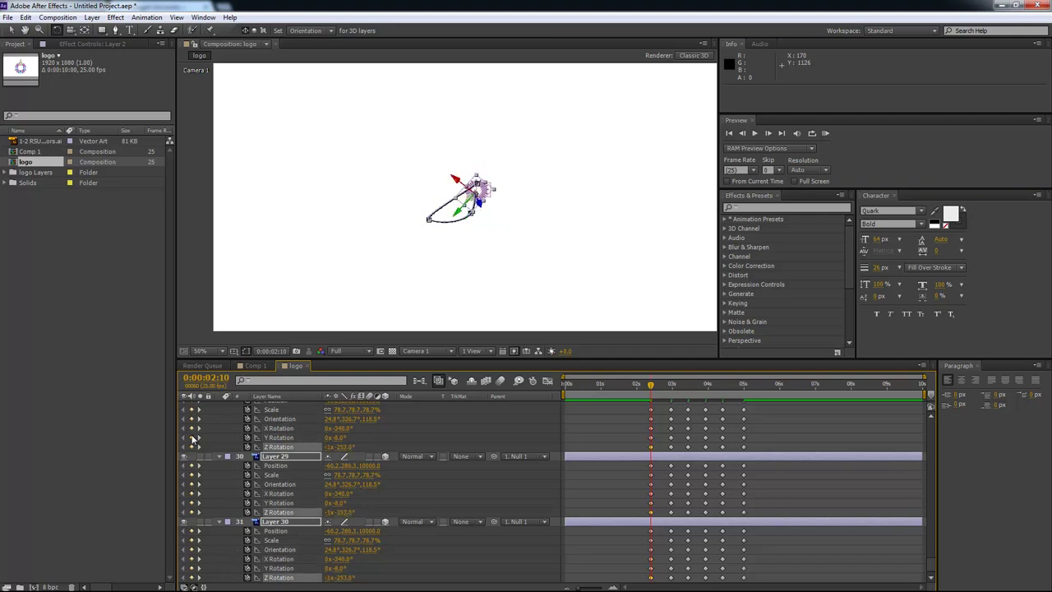
Enable motion blur for the composition and for Layer 2 through Layer 30.
{"action": "left_click", "coordinate": [453, 414]}
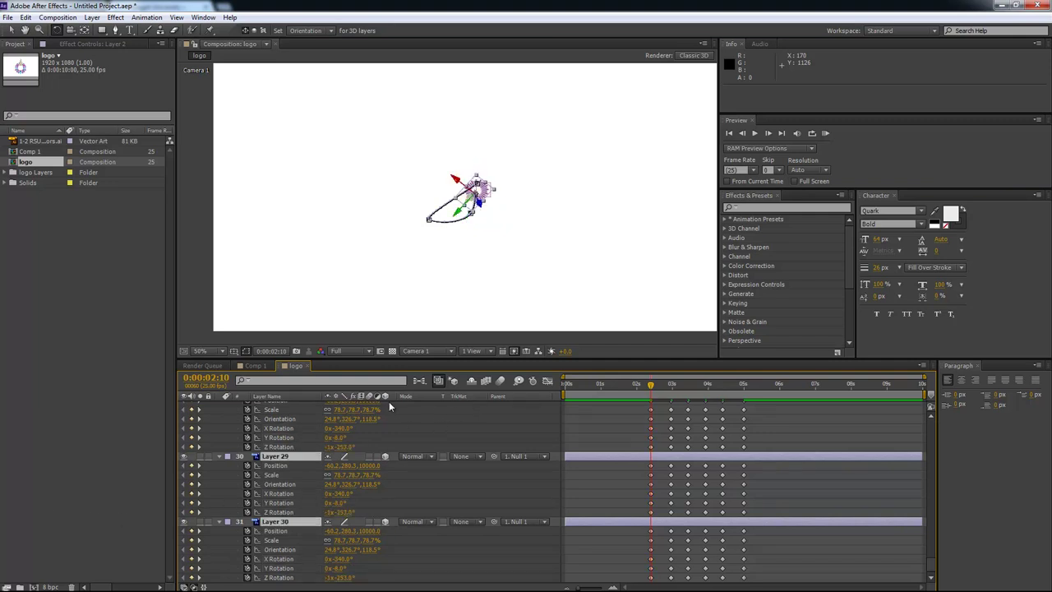
{"action": "left_click", "coordinate": [499, 381]}
{"action": "left_click", "coordinate": [369, 456]}
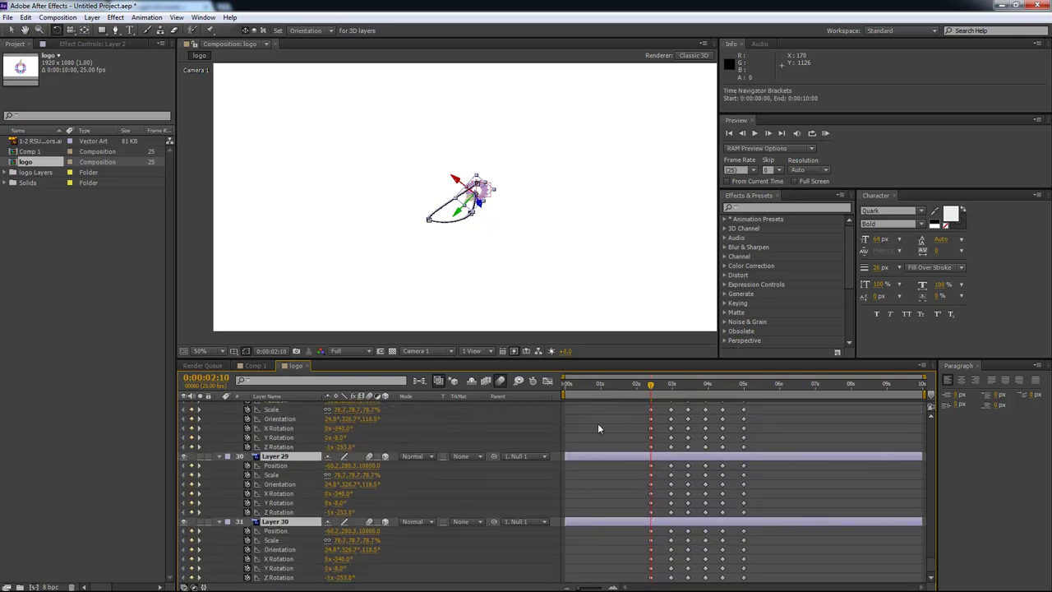
Shift all keyframes of Layer 2 through Layer 30 earlier so the first ones start at 0:00:00:00.
{"action": "left_click_drag", "start_coordinate": [756, 578], "coordinate": [609, 248]}
{"action": "left_click_drag", "start_coordinate": [745, 435], "coordinate": [660, 447]}
{"action": "left_click", "coordinate": [680, 460]}
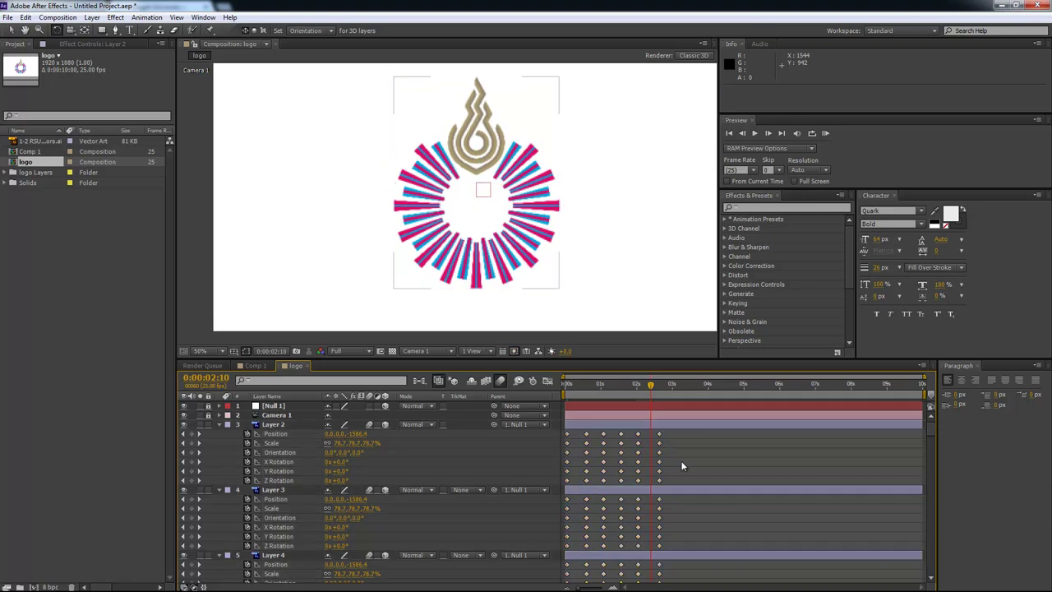
Lower the composition view's resolution to Quarter and RAM-preview the logo animation.
{"action": "left_click", "coordinate": [352, 352]}
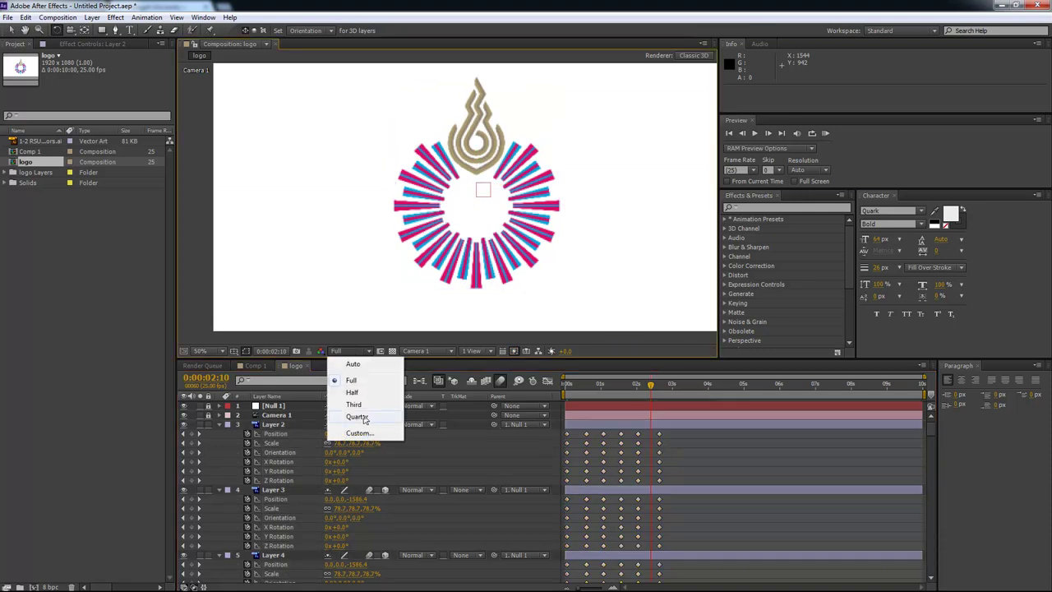
{"action": "left_click", "coordinate": [358, 417]}
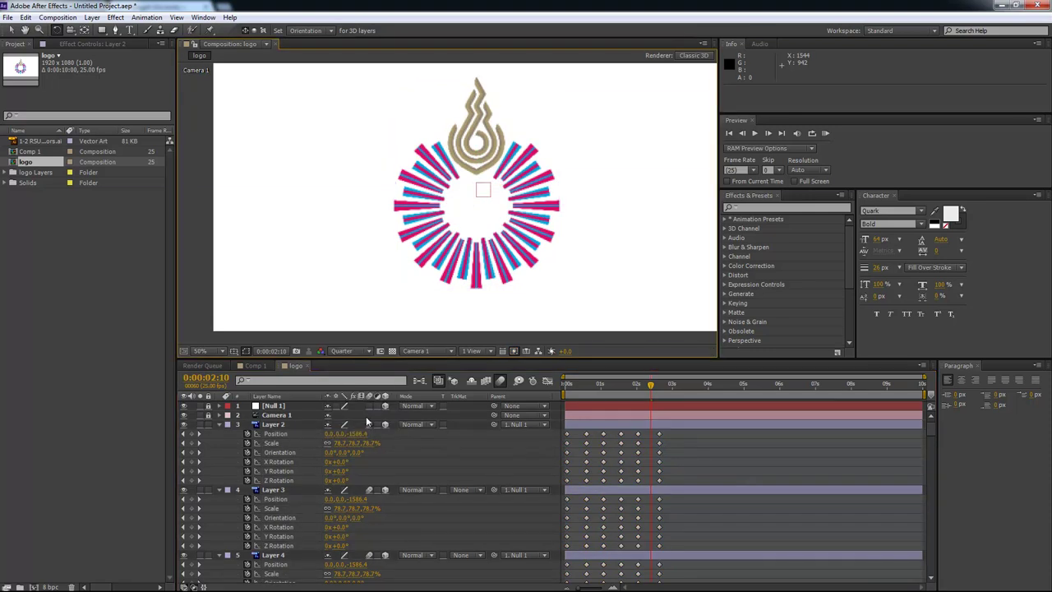
{"action": "key", "text": "KP_0"}
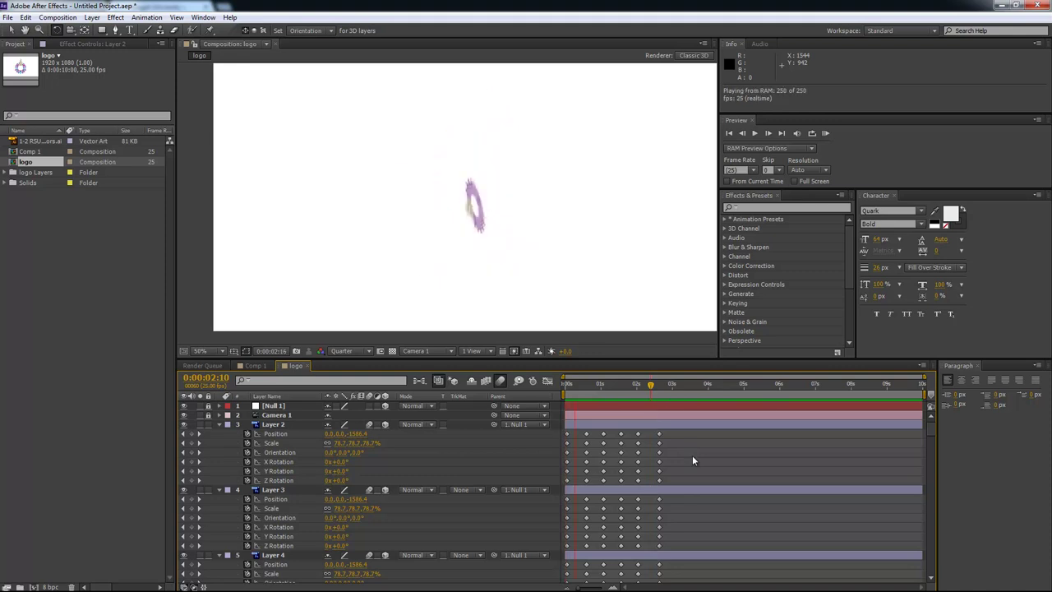
{"action": "key", "text": "space"}
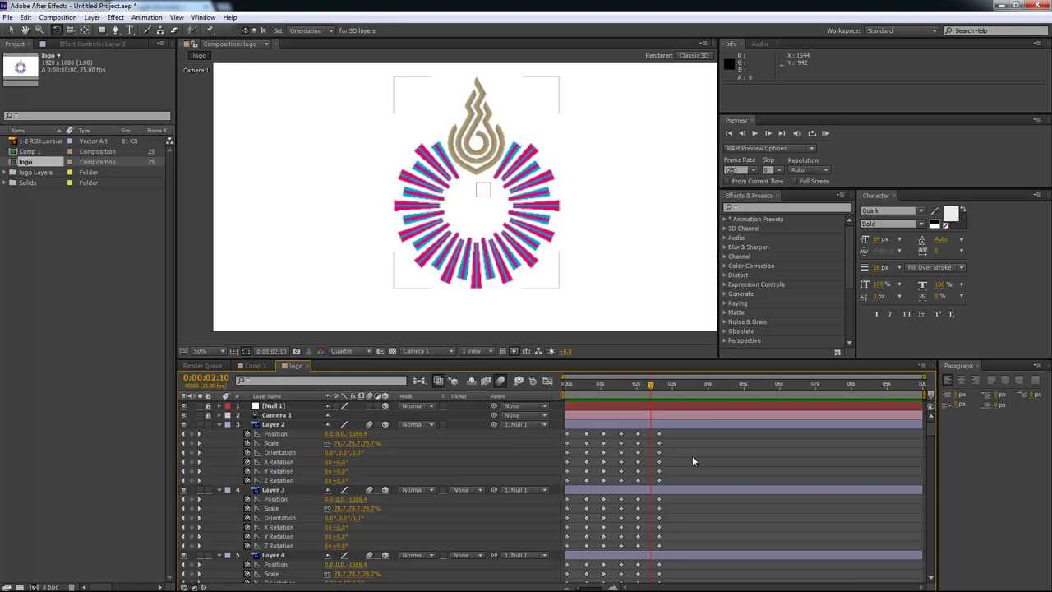
Select Layer 2 through Layer 30 and collapse their transform properties in the timeline.
{"action": "key", "text": "ctrl+a"}
{"action": "left_click", "coordinate": [654, 455]}
{"action": "left_click", "coordinate": [662, 423]}
{"action": "left_click_drag", "start_coordinate": [929, 427], "coordinate": [934, 517]}
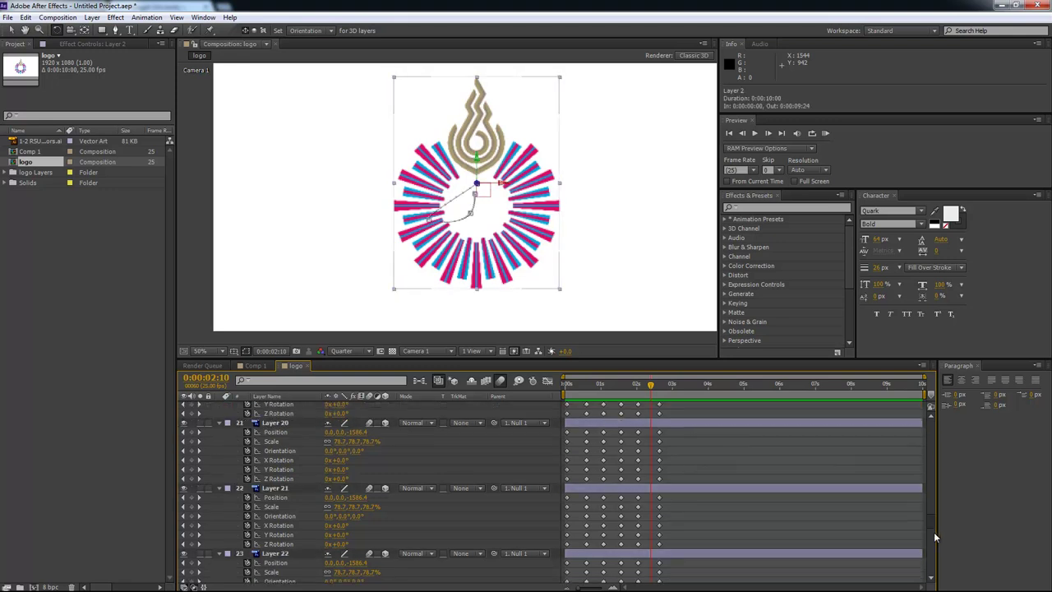
{"action": "left_click", "coordinate": [228, 455], "text": "shift"}
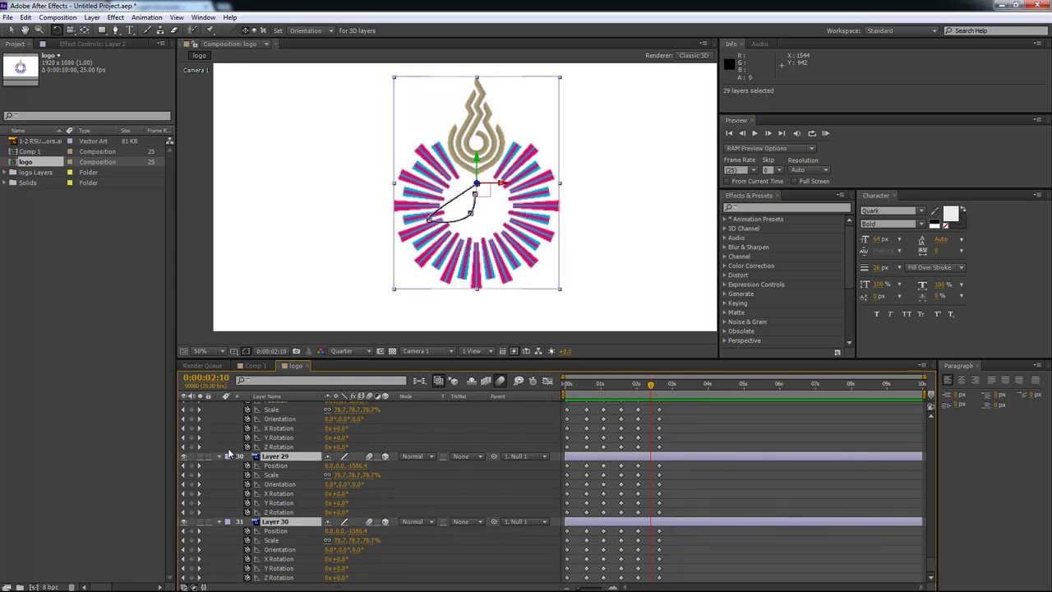
{"action": "left_click", "coordinate": [219, 456]}
Sequence the selected layers with the Keyframe Assistant, using an overlap duration of 9:24 and the transition off.
{"action": "right_click", "coordinate": [630, 444]}
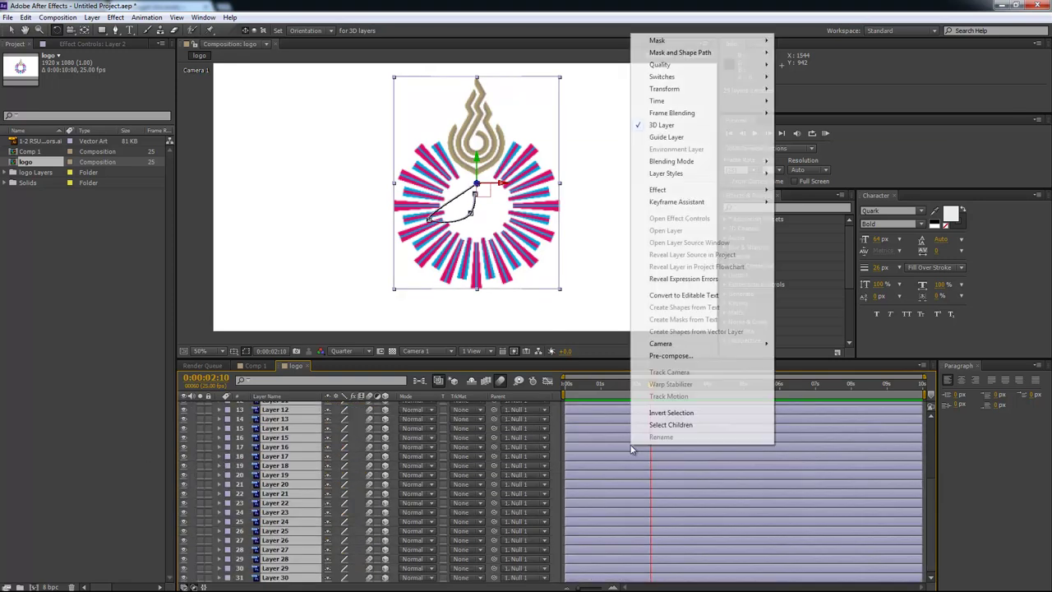
{"action": "mouse_move", "coordinate": [691, 207]}
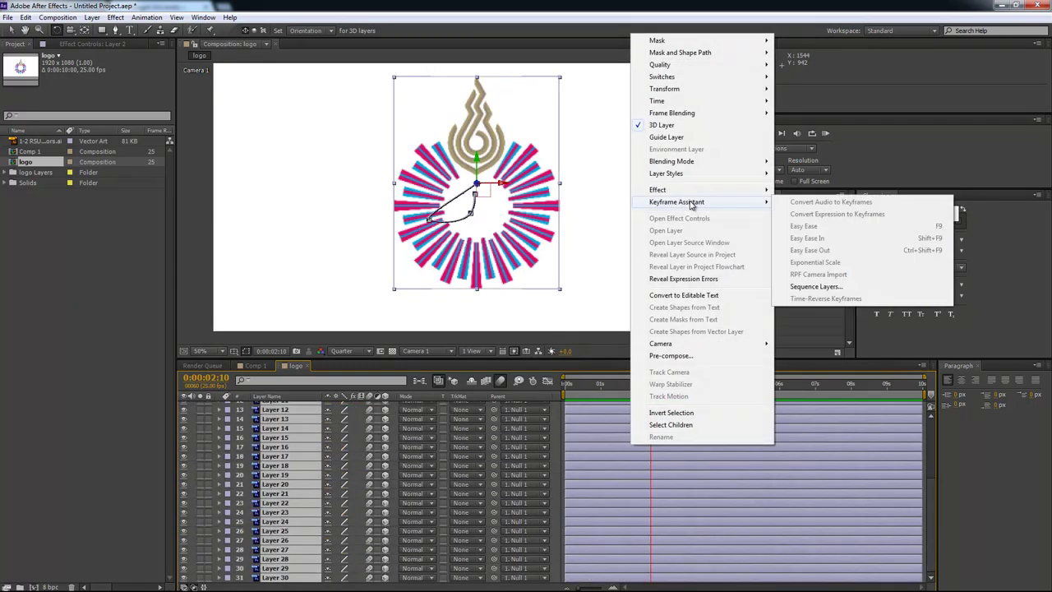
{"action": "left_click", "coordinate": [846, 289]}
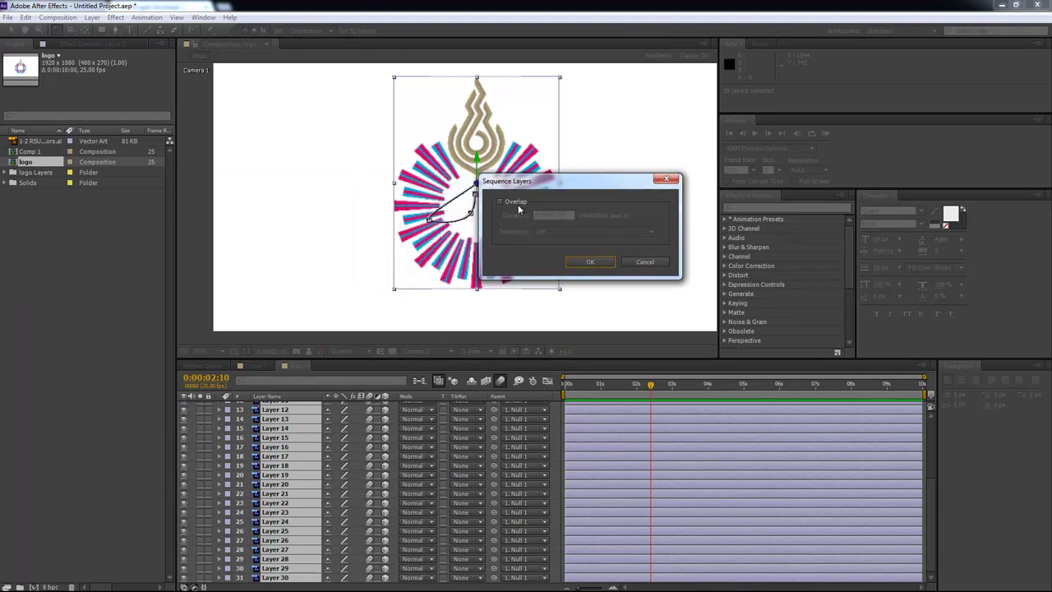
{"action": "left_click", "coordinate": [500, 202]}
{"action": "left_click_drag", "start_coordinate": [570, 215], "coordinate": [496, 217]}
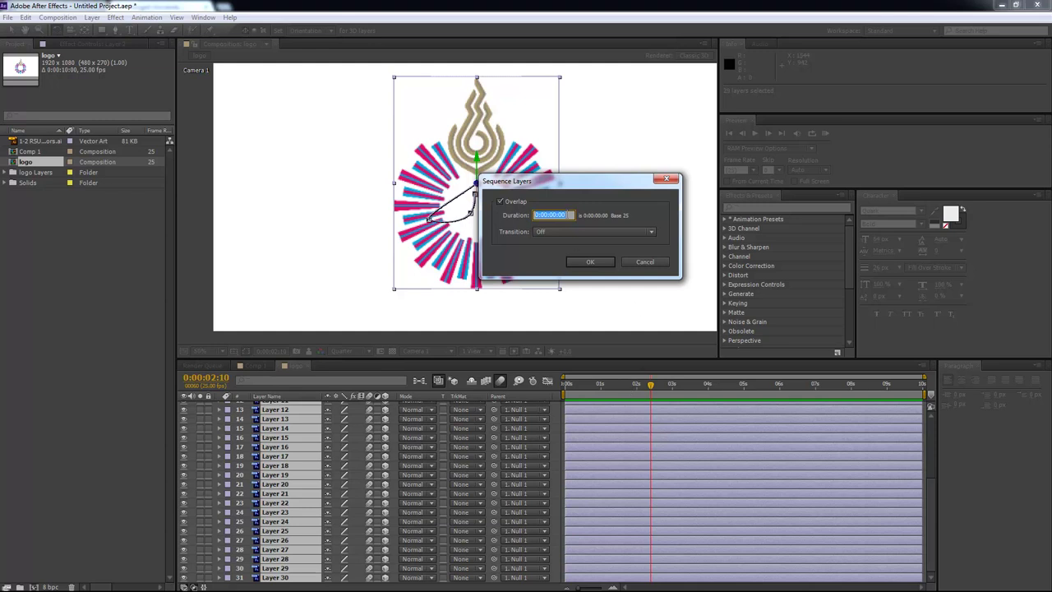
{"action": "type", "text": "9:24"}
{"action": "left_click", "coordinate": [592, 261]}
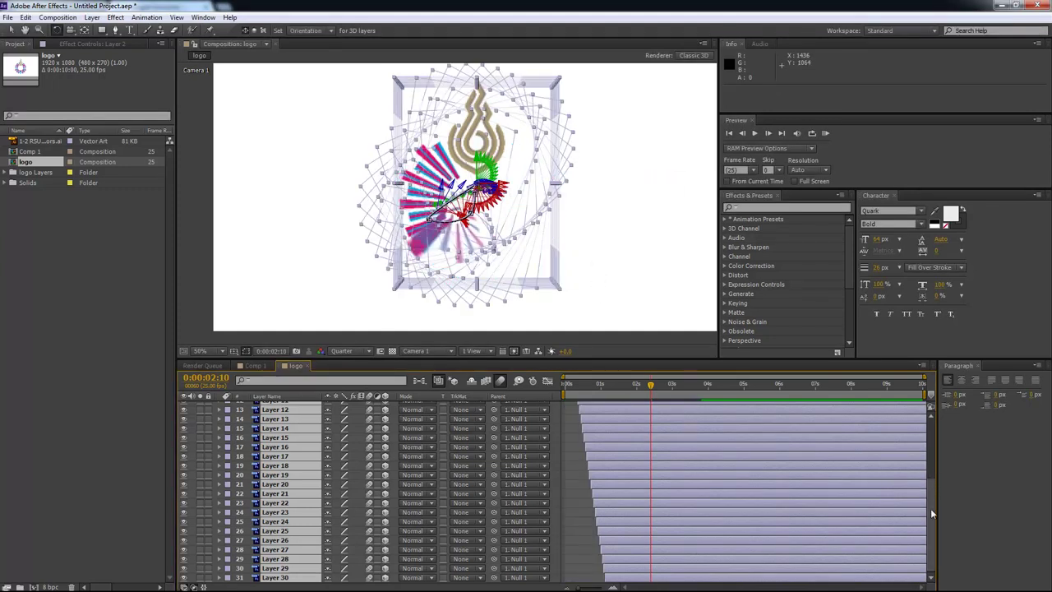
RAM-preview the staggered logo animation from 0:00:00:00.
{"action": "left_click_drag", "start_coordinate": [930, 501], "coordinate": [927, 417]}
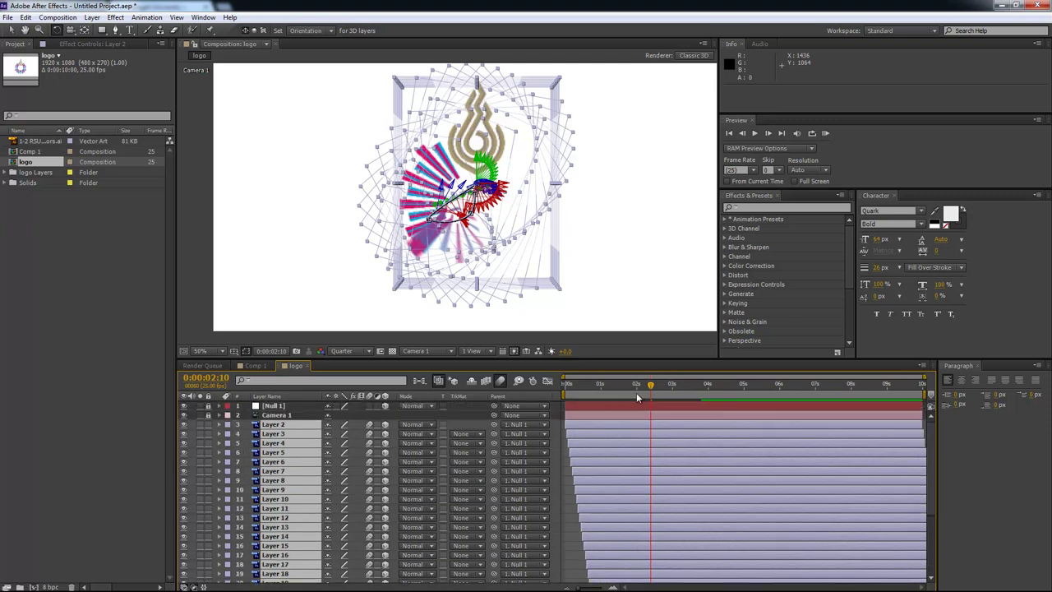
{"action": "left_click_drag", "start_coordinate": [637, 392], "coordinate": [561, 399]}
{"action": "key", "text": "KP_0"}
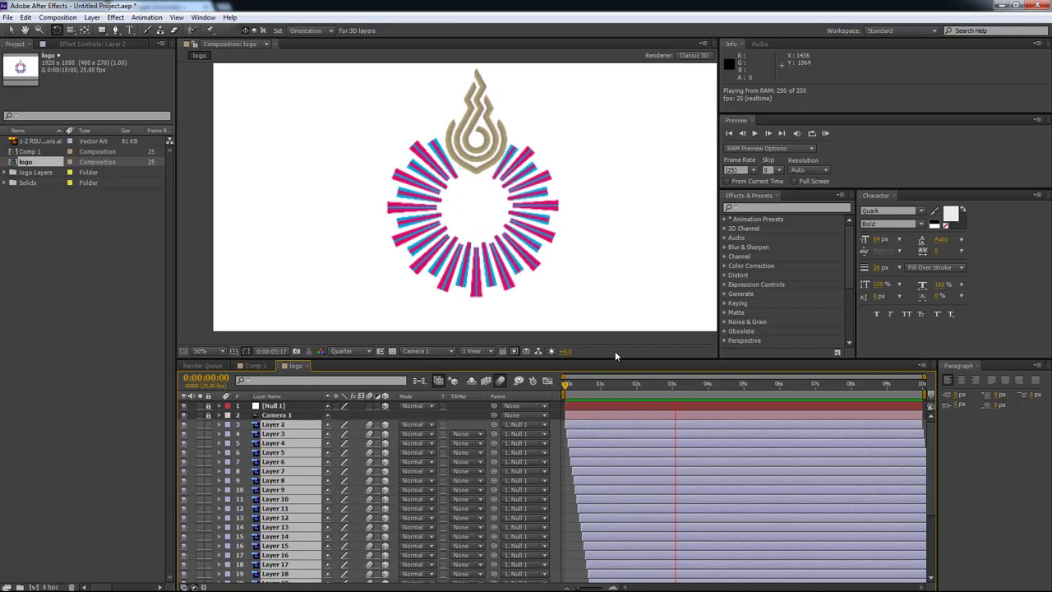
{"action": "left_click", "coordinate": [657, 415]}
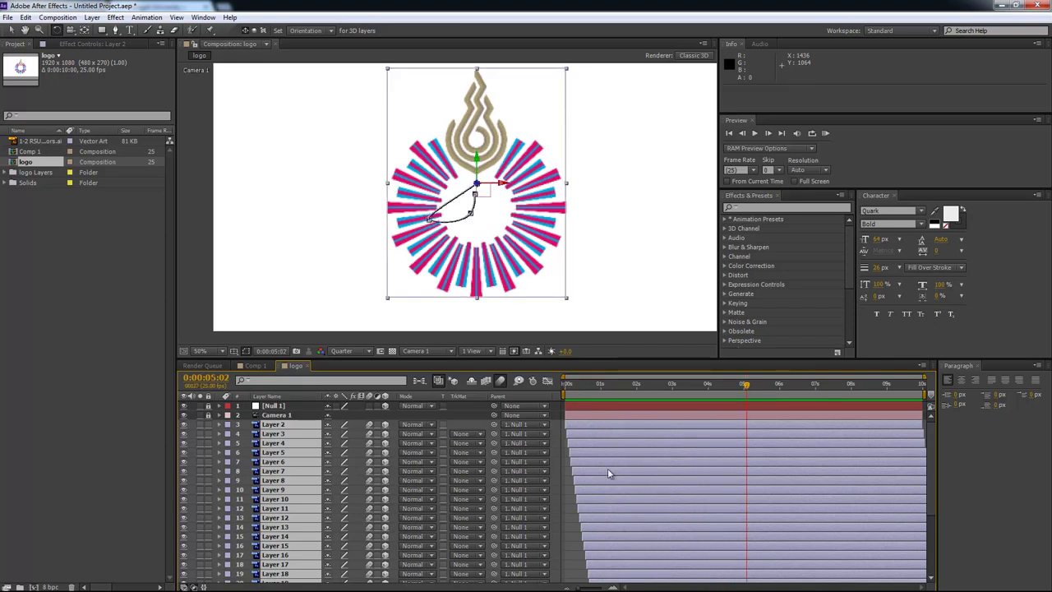
Undo the layer sequencing and reveal the keyframed properties of Layer 2 through Layer 30.
{"action": "key", "text": "ctrl+z"}
{"action": "key", "text": "ctrl+z"}
{"action": "left_click", "coordinate": [579, 426]}
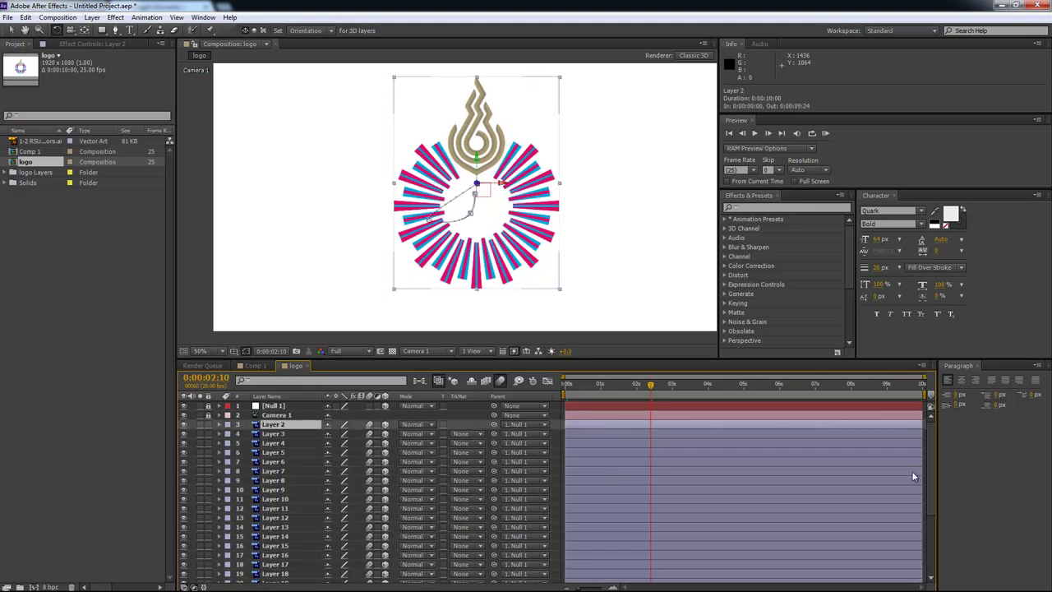
{"action": "left_click_drag", "start_coordinate": [935, 459], "coordinate": [933, 539]}
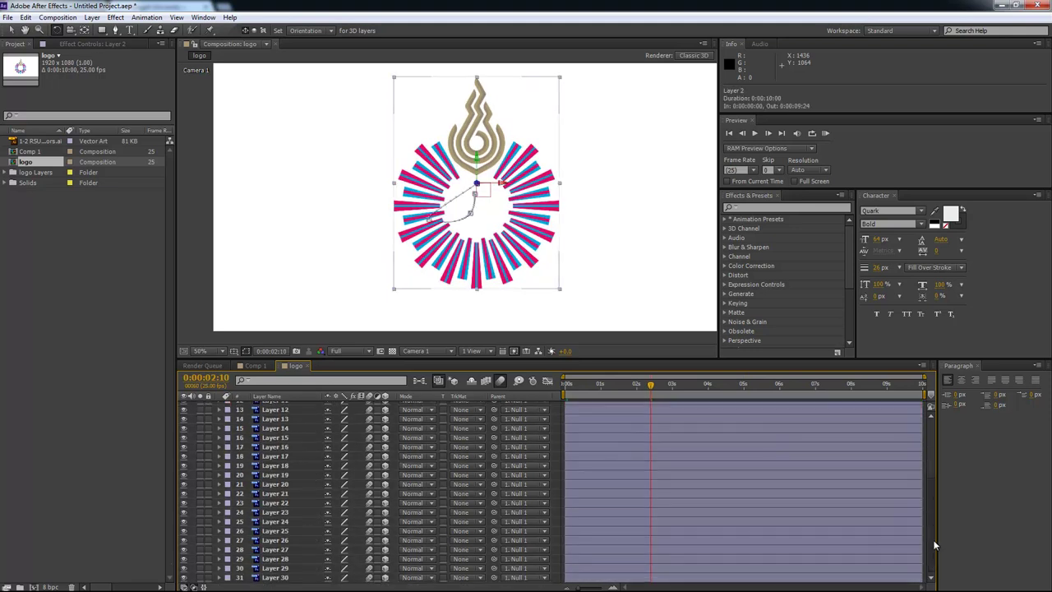
{"action": "left_click", "coordinate": [612, 581], "text": "shift"}
{"action": "key", "text": "u"}
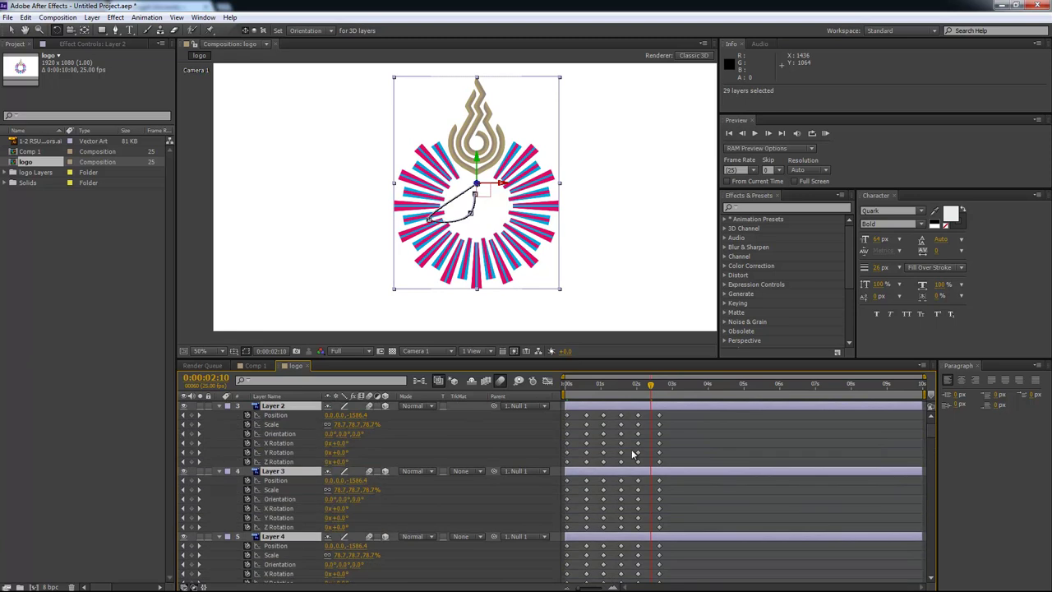
Select all keyframes of Layer 2 through Layer 30 and compress them proportionally so the last ones fall just before the two-second mark.
{"action": "scroll", "coordinate": [670, 436], "scroll_direction": "up", "scroll_amount": 1}
{"action": "left_click_drag", "start_coordinate": [672, 441], "coordinate": [566, 586]}
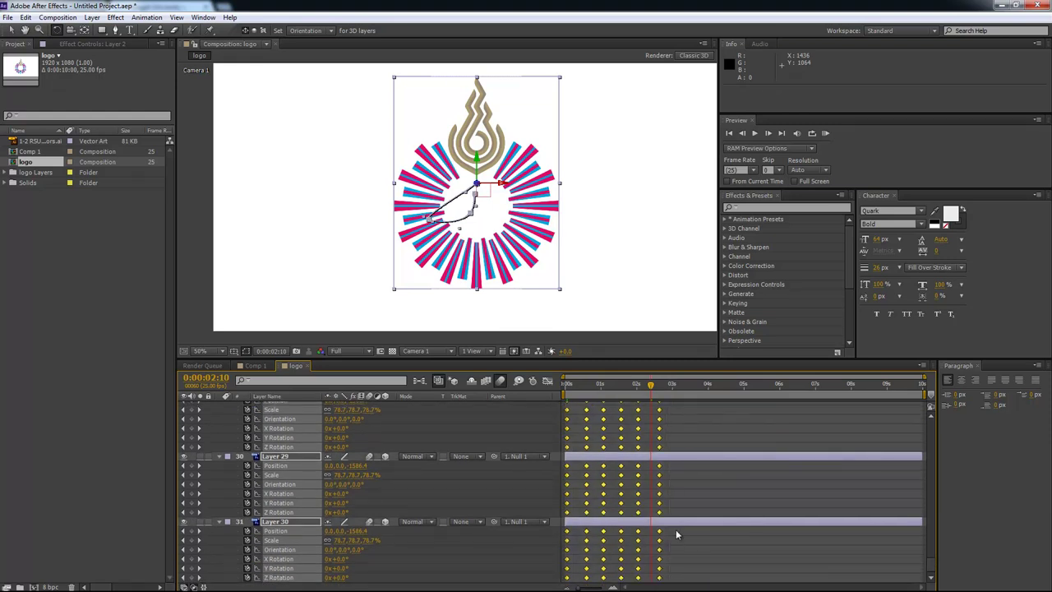
{"action": "left_click_drag", "start_coordinate": [657, 497], "coordinate": [627, 496]}
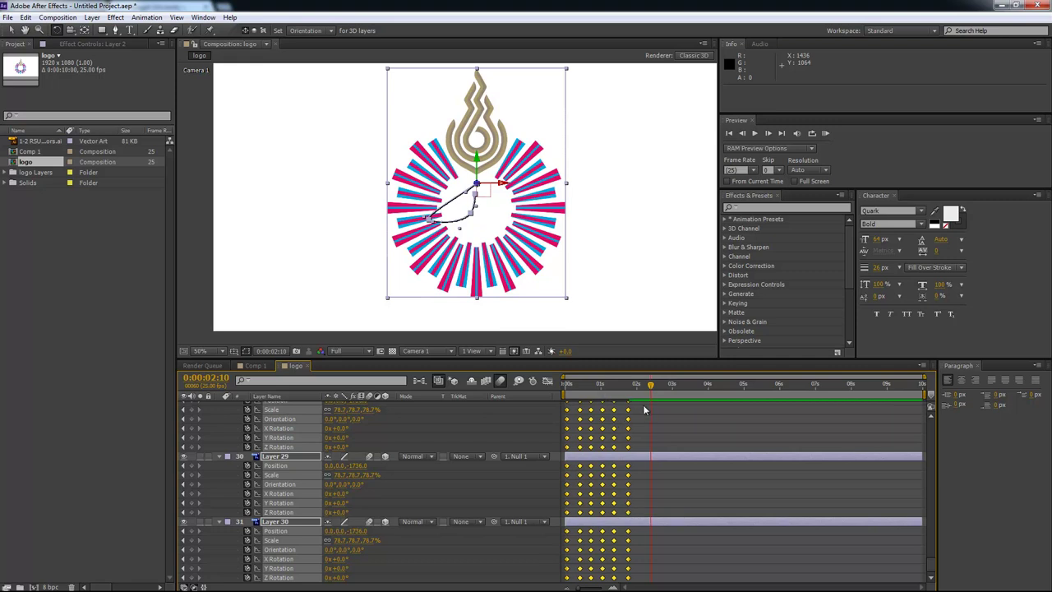
Sequence Layer 2 through Layer 30 again with an overlap duration of 0:00:09:24 and the transition off, and collapse their properties.
{"action": "left_click_drag", "start_coordinate": [649, 387], "coordinate": [629, 389]}
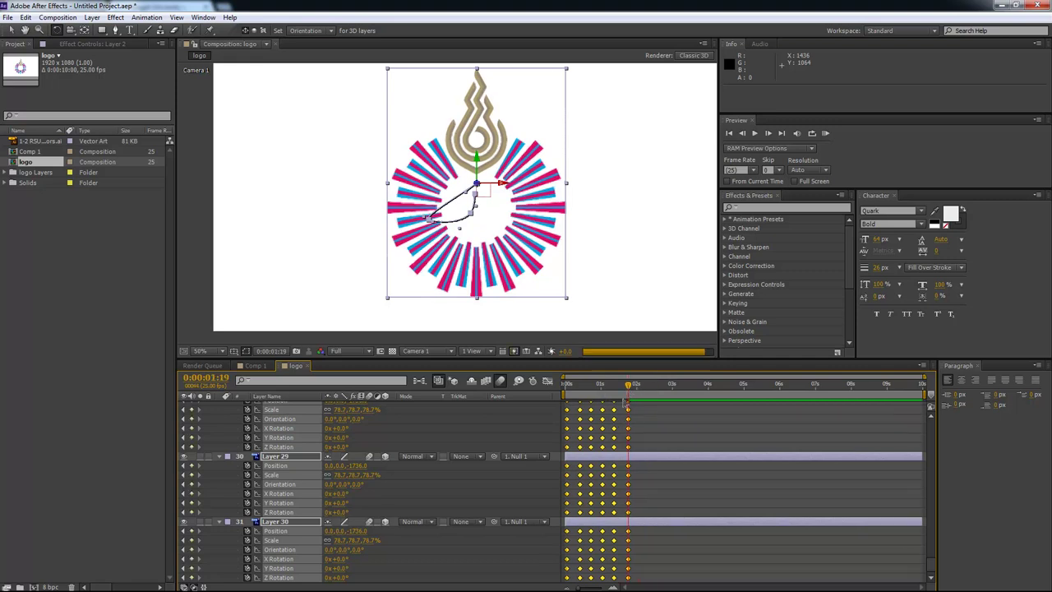
{"action": "right_click", "coordinate": [634, 457]}
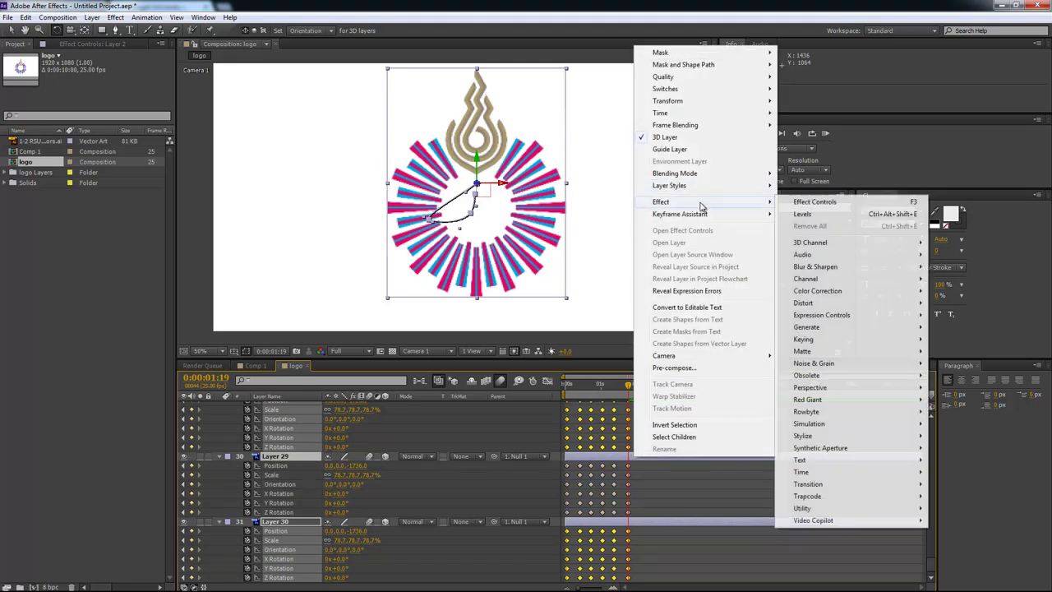
{"action": "mouse_move", "coordinate": [714, 215]}
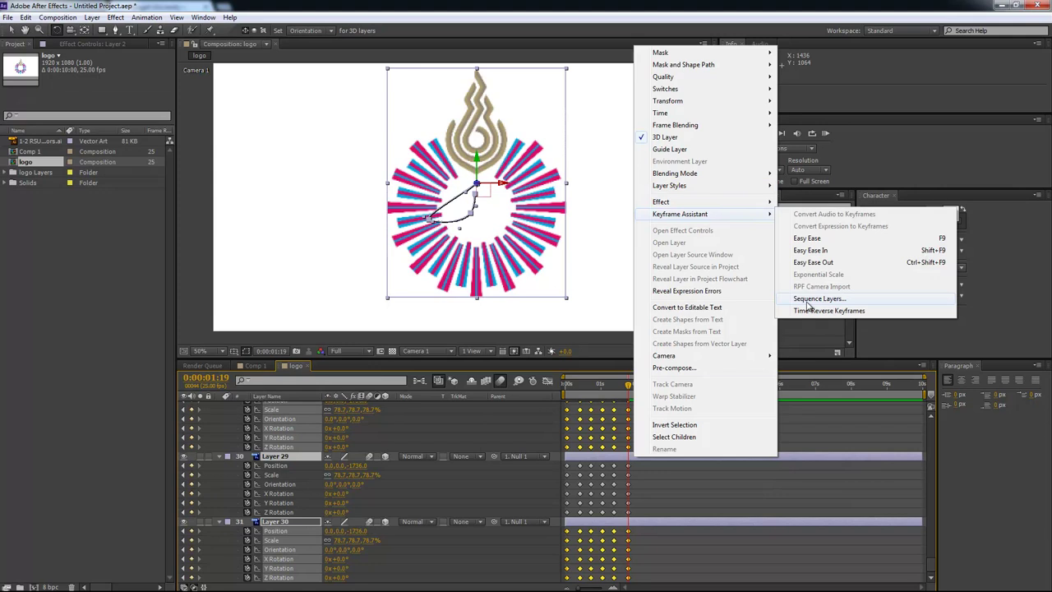
{"action": "left_click", "coordinate": [841, 301]}
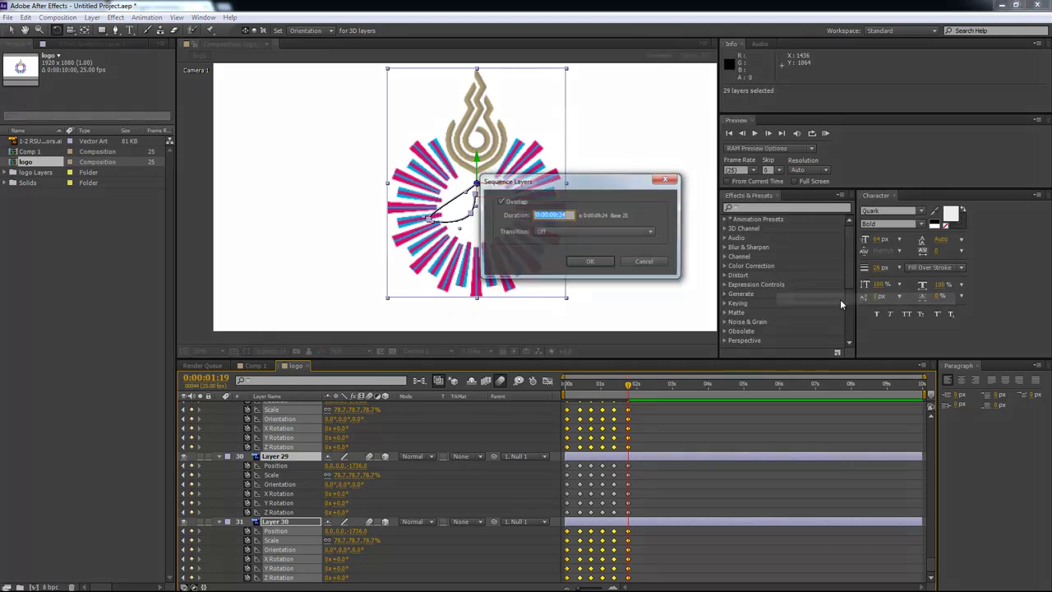
{"action": "left_click", "coordinate": [604, 261]}
{"action": "left_click", "coordinate": [692, 428]}
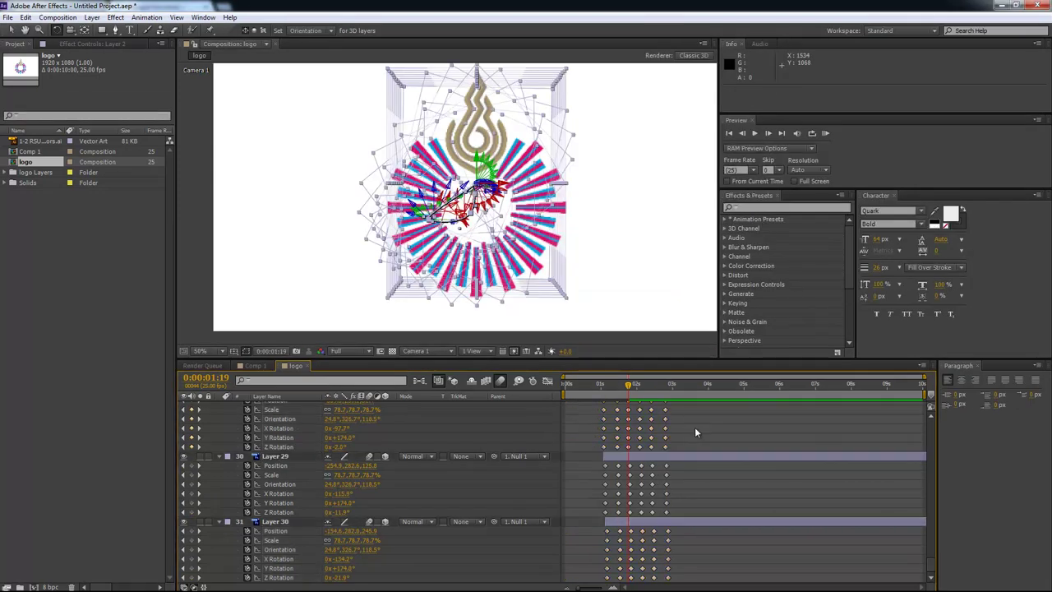
{"action": "left_click", "coordinate": [218, 455]}
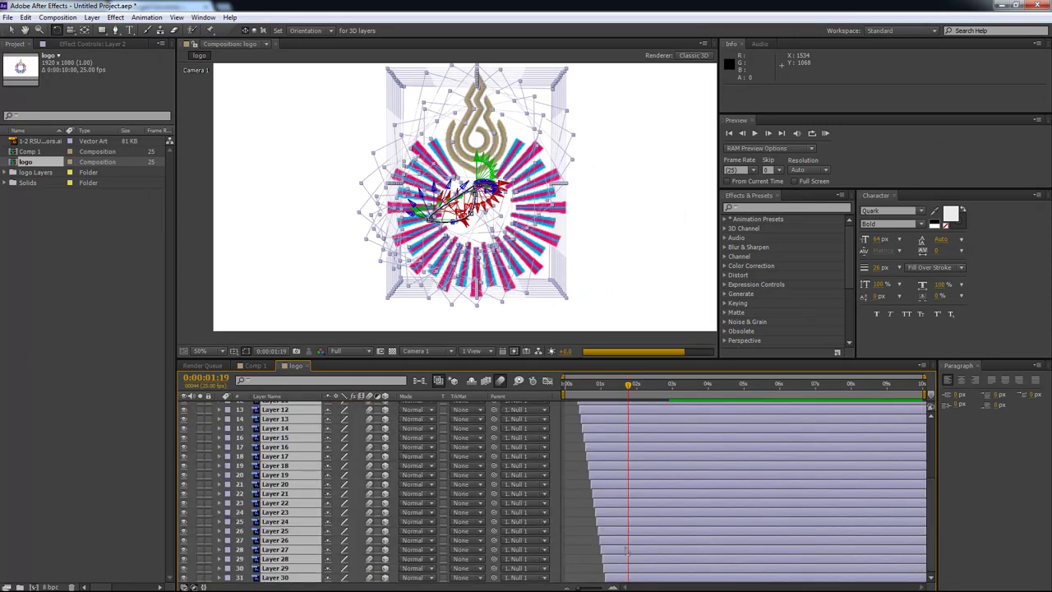
{"action": "left_click", "coordinate": [585, 533]}
RAM-preview the logo animation with the compressed keyframes and re-sequenced layers.
{"action": "key", "text": "ctrl+s"}
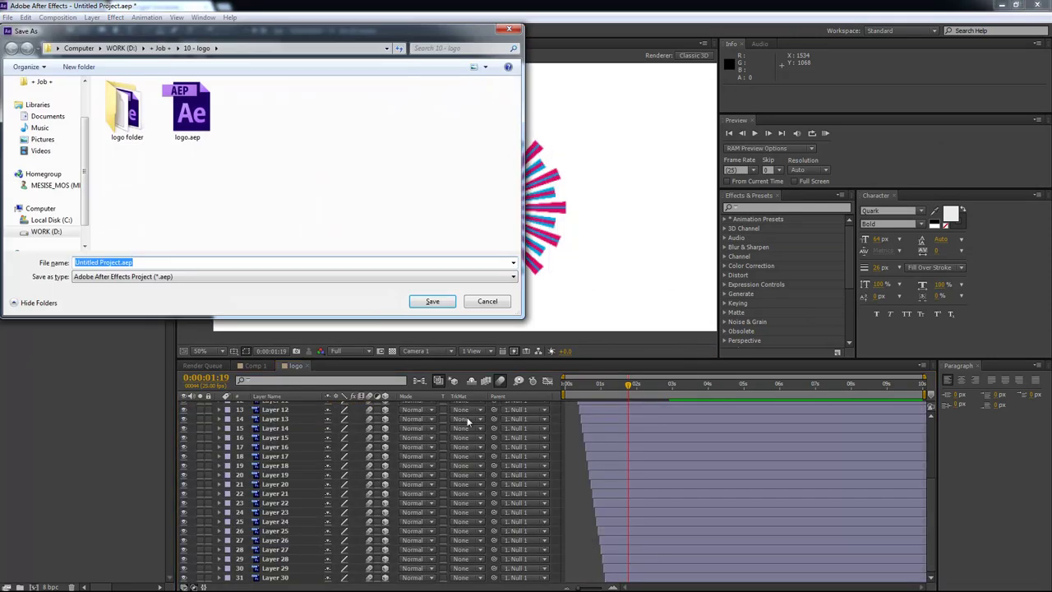
{"action": "left_click", "coordinate": [490, 304]}
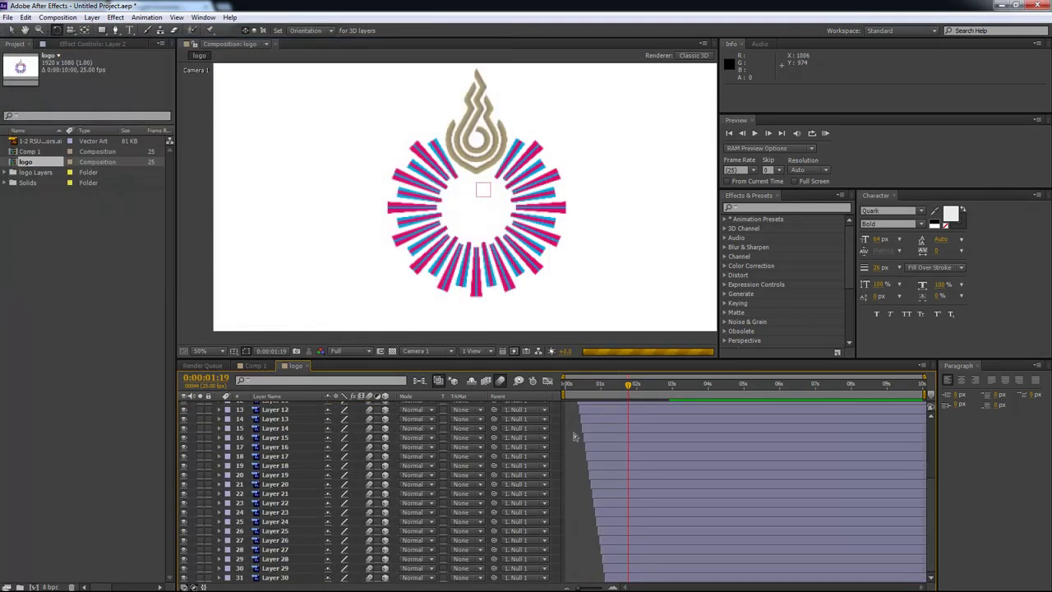
{"action": "left_click", "coordinate": [369, 350]}
{"action": "left_click", "coordinate": [578, 302]}
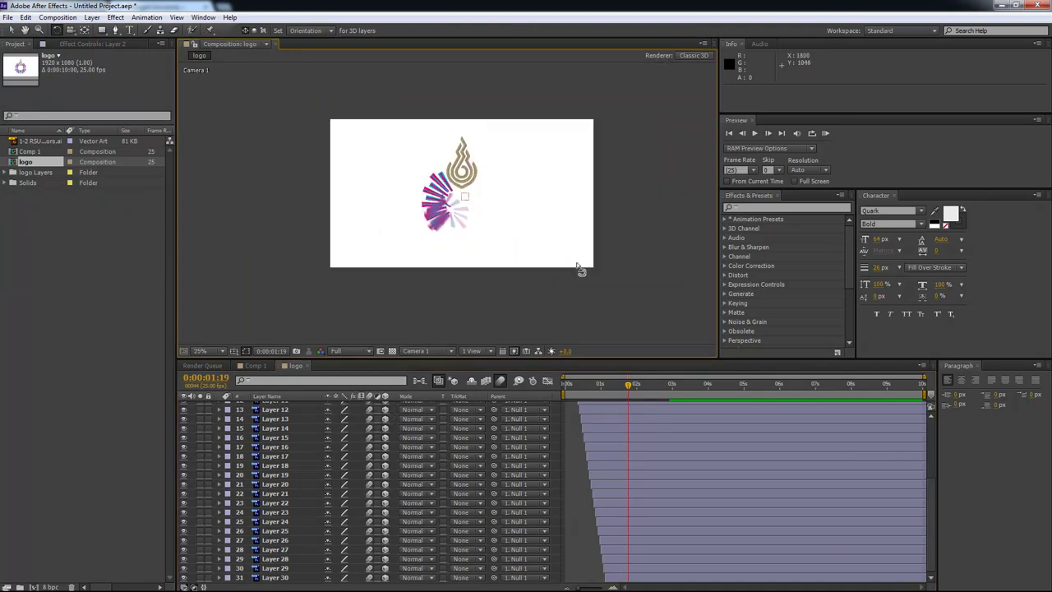
{"action": "key", "text": "KP_0"}
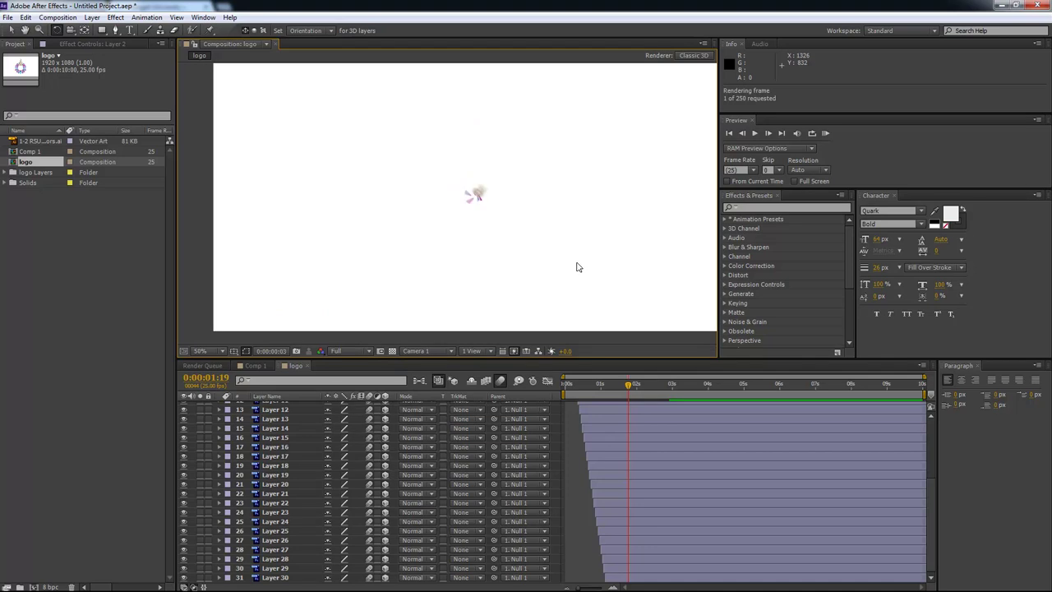
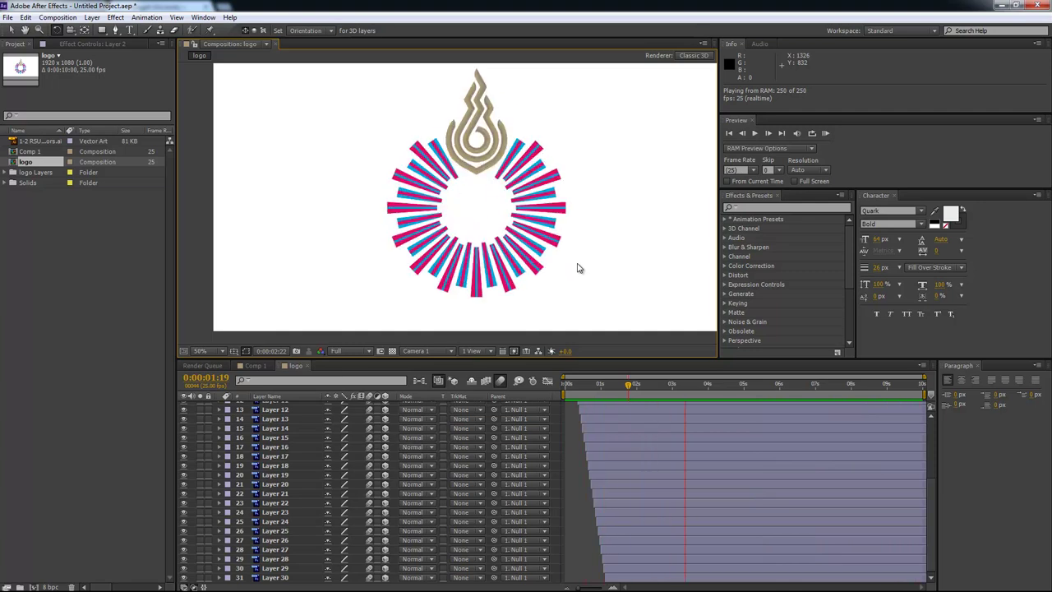
{"action": "key", "text": "space"}
Set the preview resolution of the logo composition to Quarter.
{"action": "scroll", "coordinate": [657, 438], "scroll_direction": "up", "scroll_amount": 4}
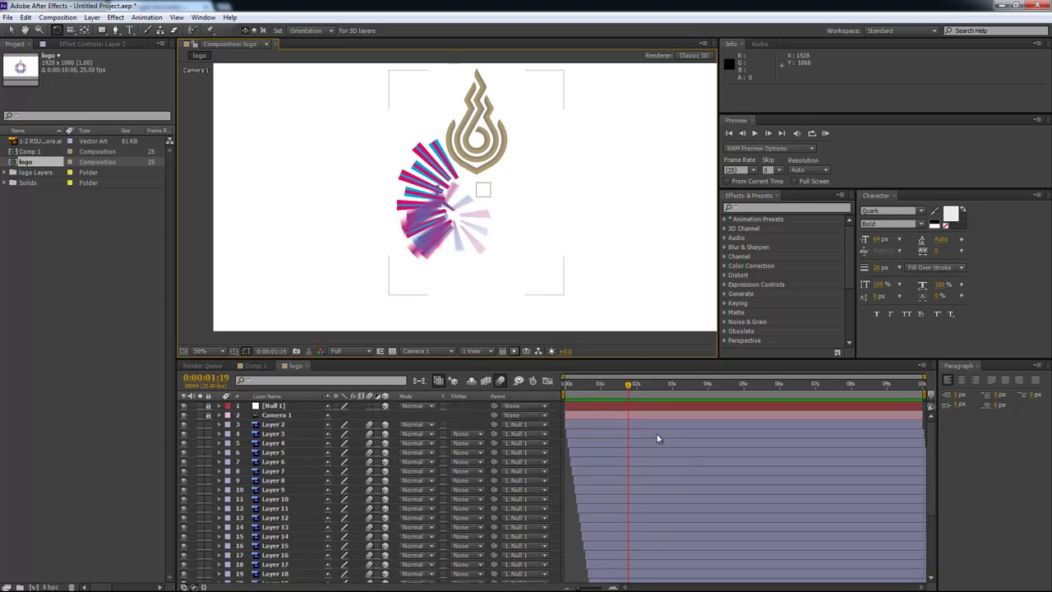
{"action": "left_click", "coordinate": [346, 351]}
{"action": "left_click", "coordinate": [356, 417]}
Move to 0:00:02:09 and reveal the position, scale and rotation properties of Null 1.
{"action": "left_click", "coordinate": [753, 407]}
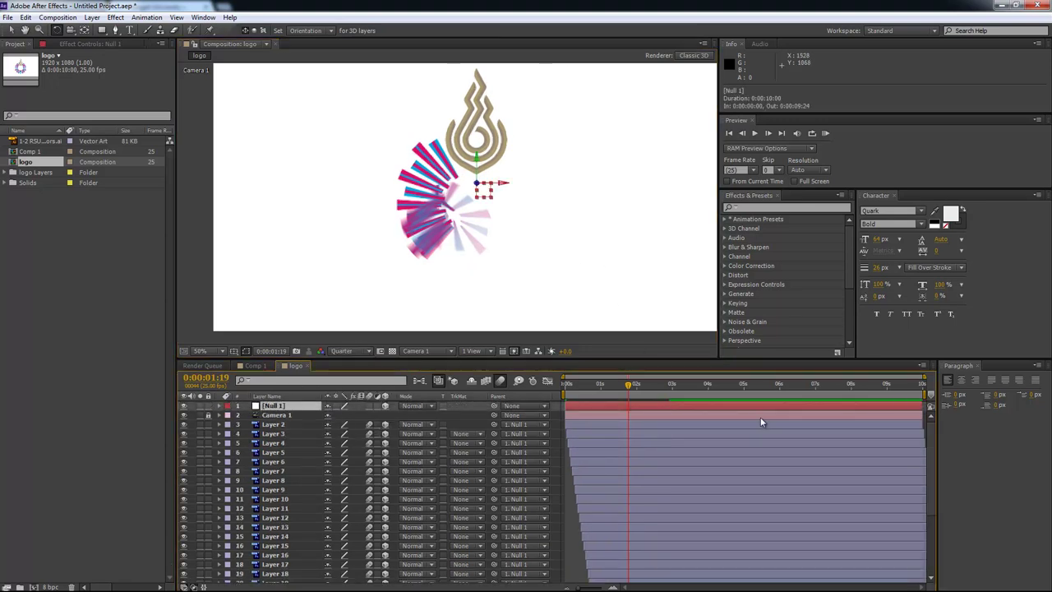
{"action": "mouse_move", "coordinate": [637, 397]}
{"action": "left_mouse_down"}
{"action": "mouse_move", "coordinate": [608, 398]}
{"action": "mouse_move", "coordinate": [652, 398]}
{"action": "left_mouse_up"}
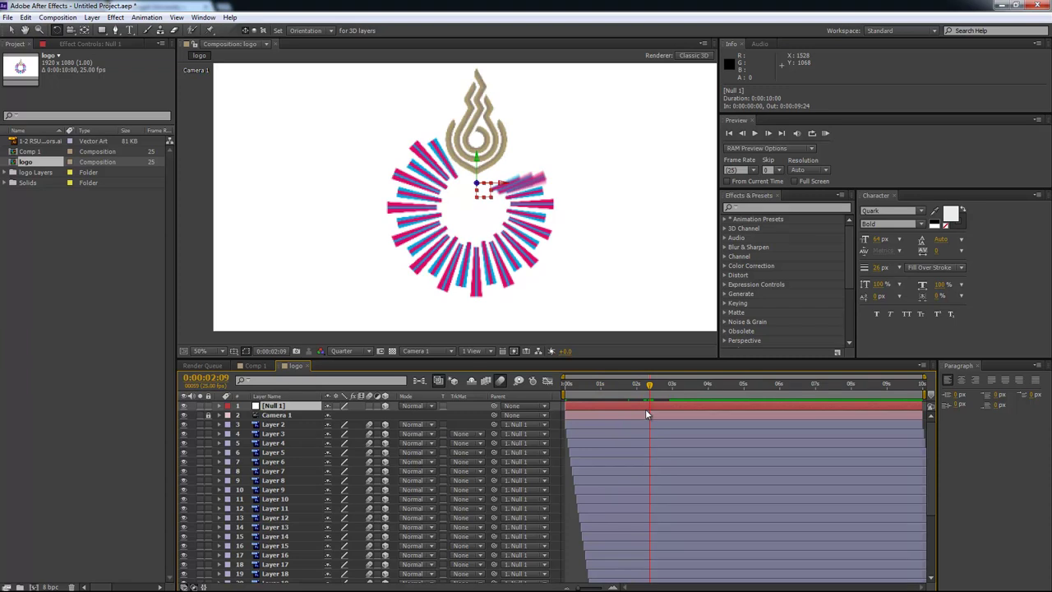
{"action": "key", "text": "p"}
{"action": "key", "text": "shift+s"}
{"action": "key", "text": "shift+r"}
Keyframe Null 1's Position, Scale and X, Y and Z Rotation at 0:00:02:09, leaving Orientation without keyframes.
{"action": "left_click_drag", "start_coordinate": [265, 413], "coordinate": [268, 460]}
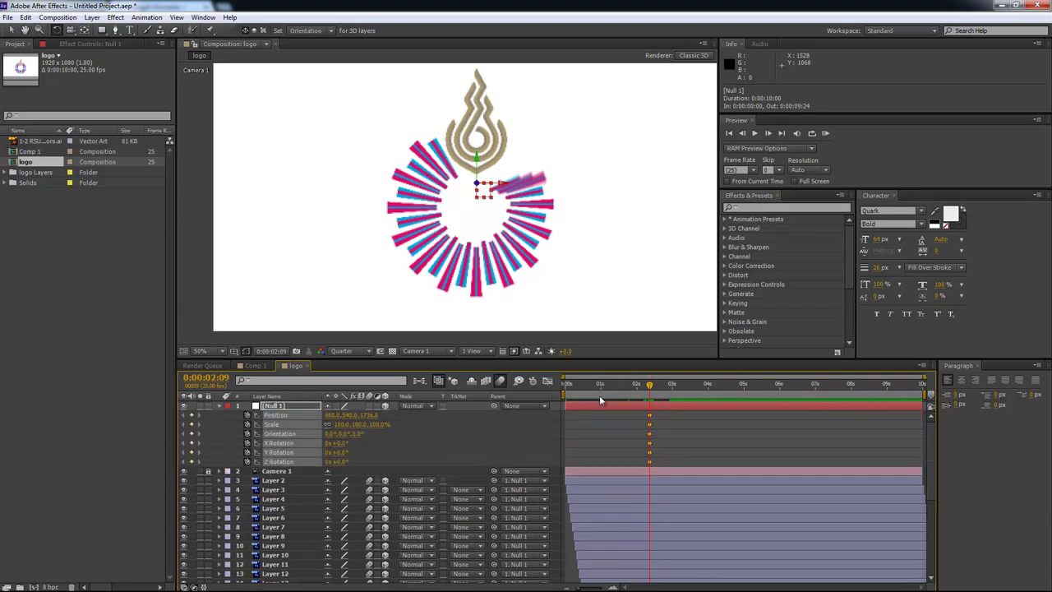
{"action": "left_click", "coordinate": [249, 434]}
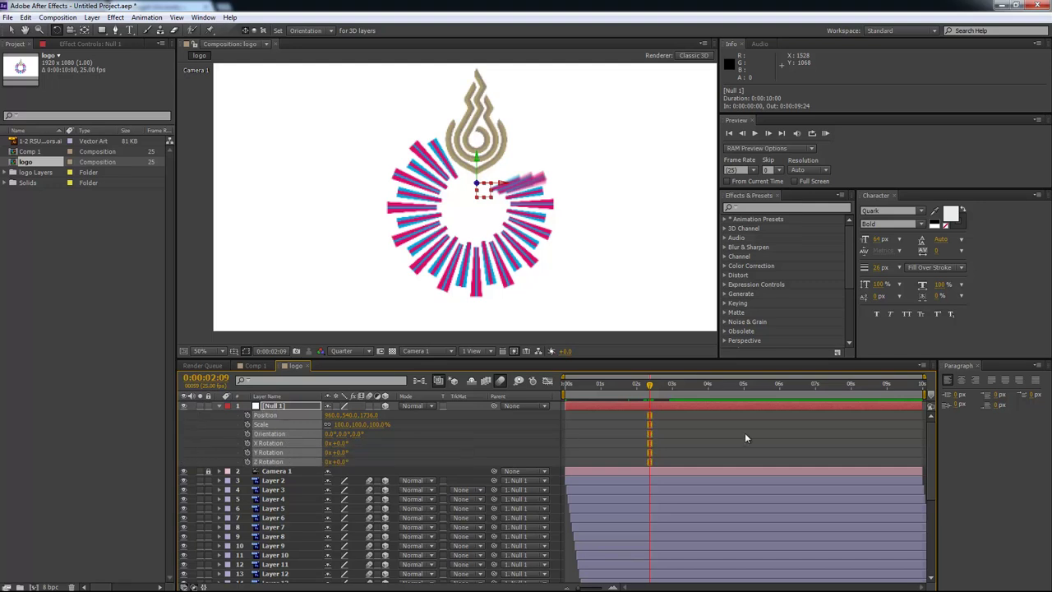
{"action": "left_click", "coordinate": [465, 454]}
{"action": "left_click_drag", "start_coordinate": [247, 443], "coordinate": [247, 462]}
{"action": "left_click", "coordinate": [248, 425]}
{"action": "left_click_drag", "start_coordinate": [265, 415], "coordinate": [263, 425]}
At 0:00:00:00, set Null 1's Z position to 5452 and undo the trial change to its X Rotation.
{"action": "left_click_drag", "start_coordinate": [639, 396], "coordinate": [548, 395]}
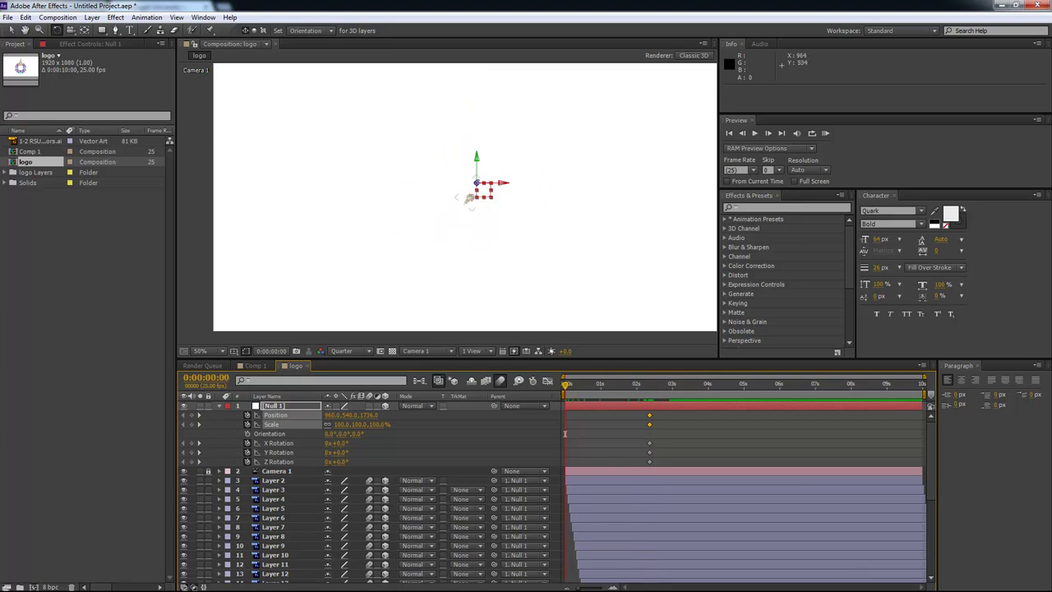
{"action": "left_click_drag", "start_coordinate": [368, 417], "coordinate": [966, 412]}
{"action": "left_click_drag", "start_coordinate": [377, 418], "coordinate": [996, 423]}
{"action": "left_click_drag", "start_coordinate": [340, 442], "coordinate": [361, 443]}
{"action": "key", "text": "ctrl+z"}
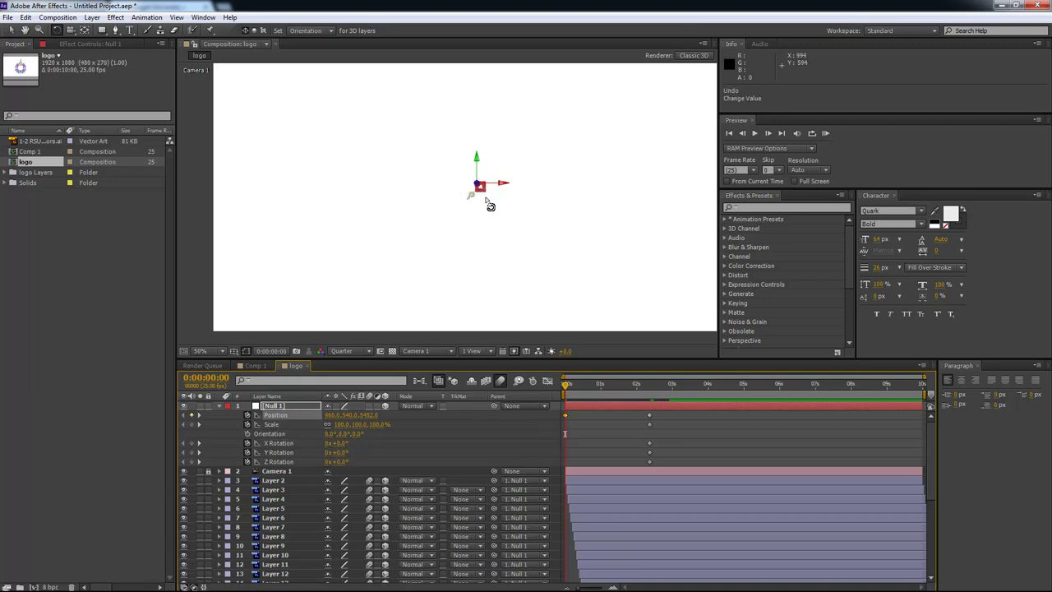
Set Null 1's Z Rotation to 237° and a slightly negative Y Rotation at 0:00:00:00, and Y Rotation to 18.5° at 0:00:01:01.
{"action": "left_click_drag", "start_coordinate": [343, 462], "coordinate": [464, 456]}
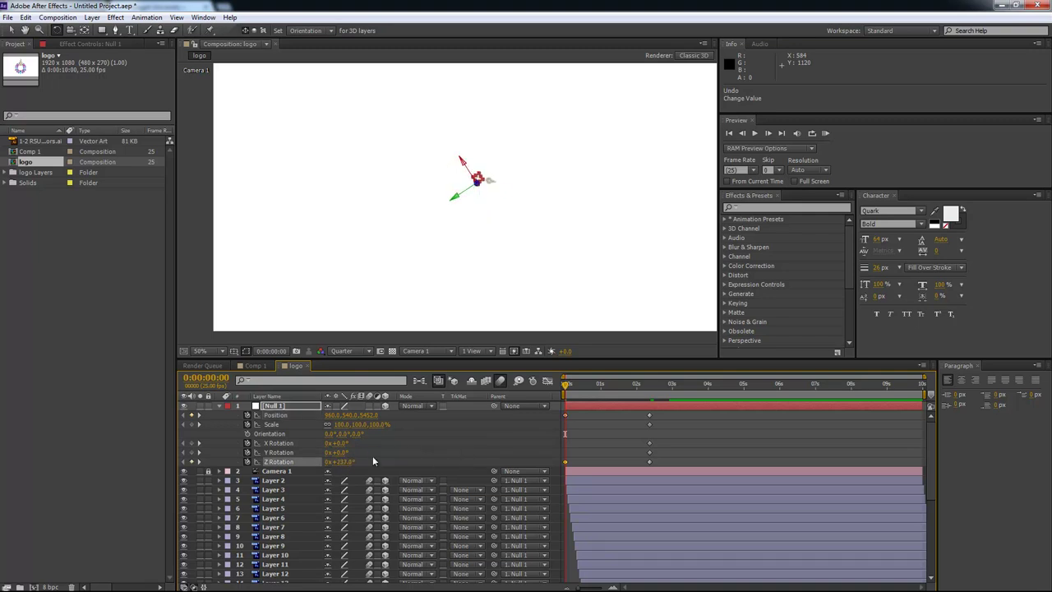
{"action": "left_click_drag", "start_coordinate": [340, 452], "coordinate": [329, 455]}
{"action": "left_click_drag", "start_coordinate": [566, 384], "coordinate": [603, 384]}
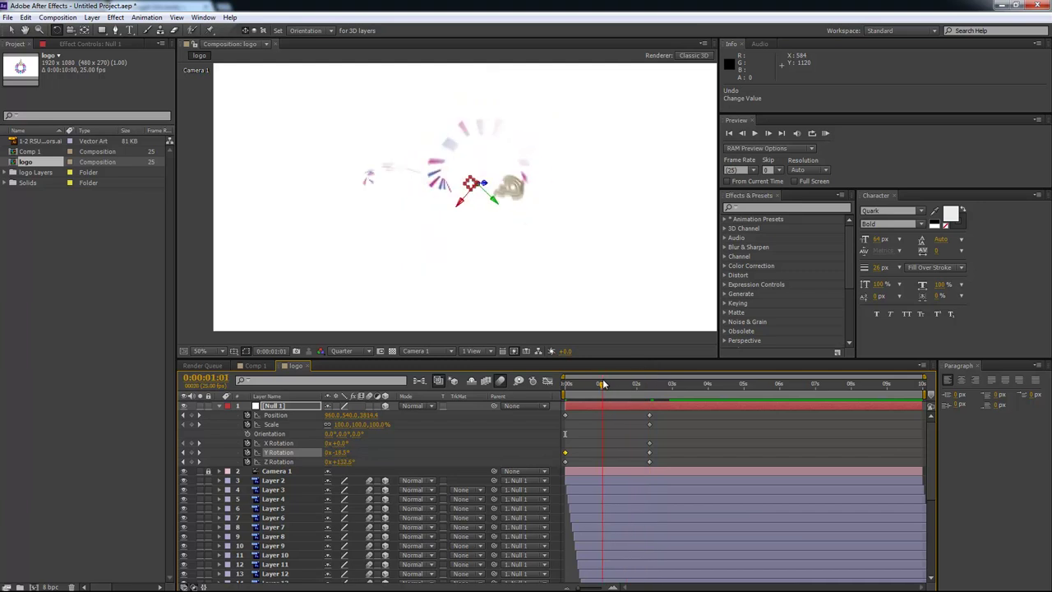
{"action": "left_click_drag", "start_coordinate": [341, 455], "coordinate": [356, 447]}
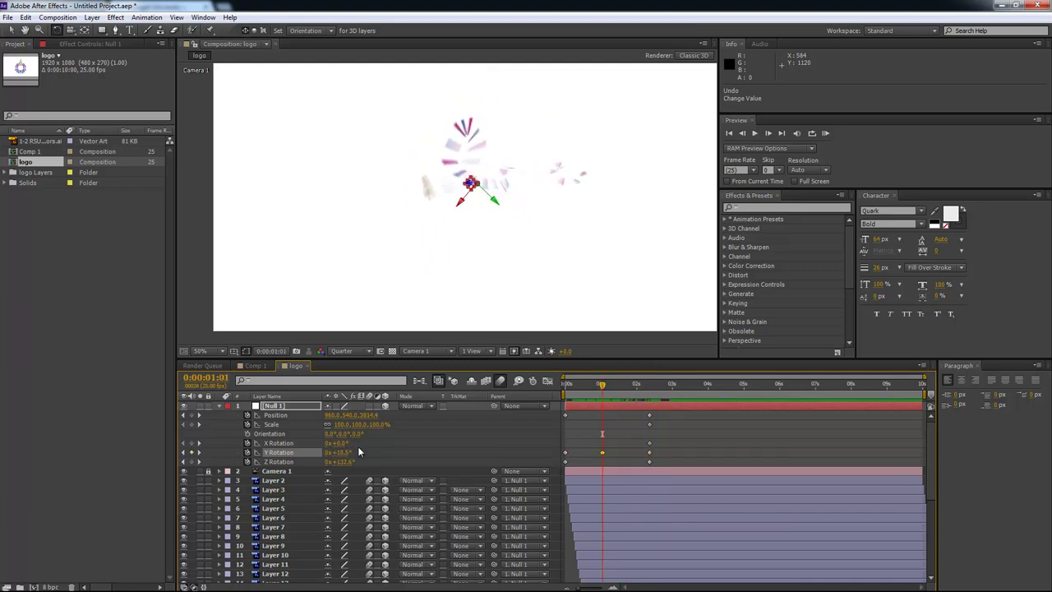
Select all of Null 1's keyframes and apply Easy Ease to them.
{"action": "left_click_drag", "start_coordinate": [602, 384], "coordinate": [549, 468]}
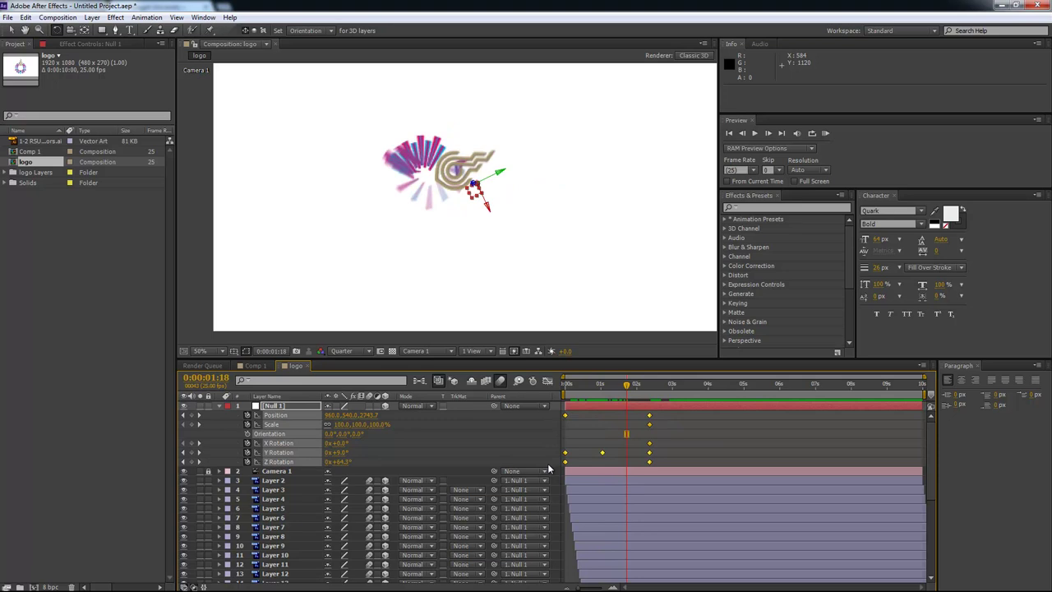
{"action": "right_click", "coordinate": [603, 453]}
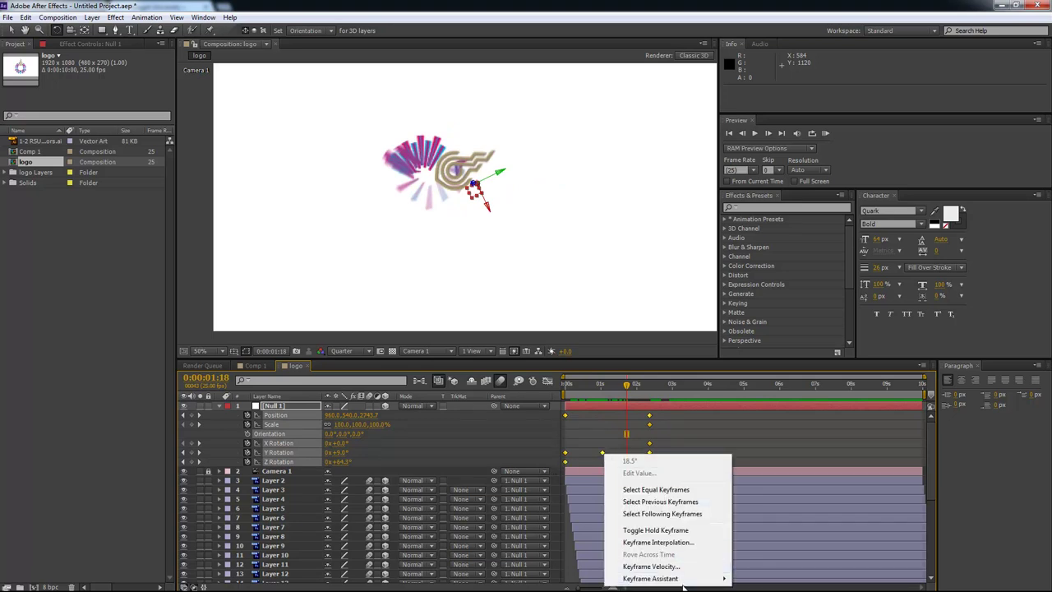
{"action": "mouse_move", "coordinate": [683, 581]}
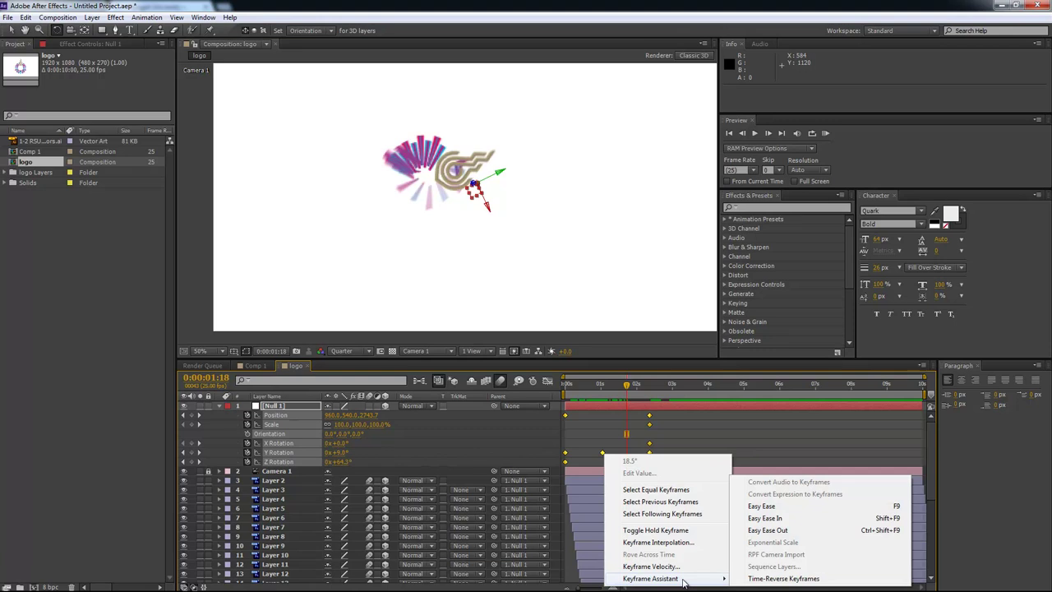
{"action": "left_click", "coordinate": [772, 509]}
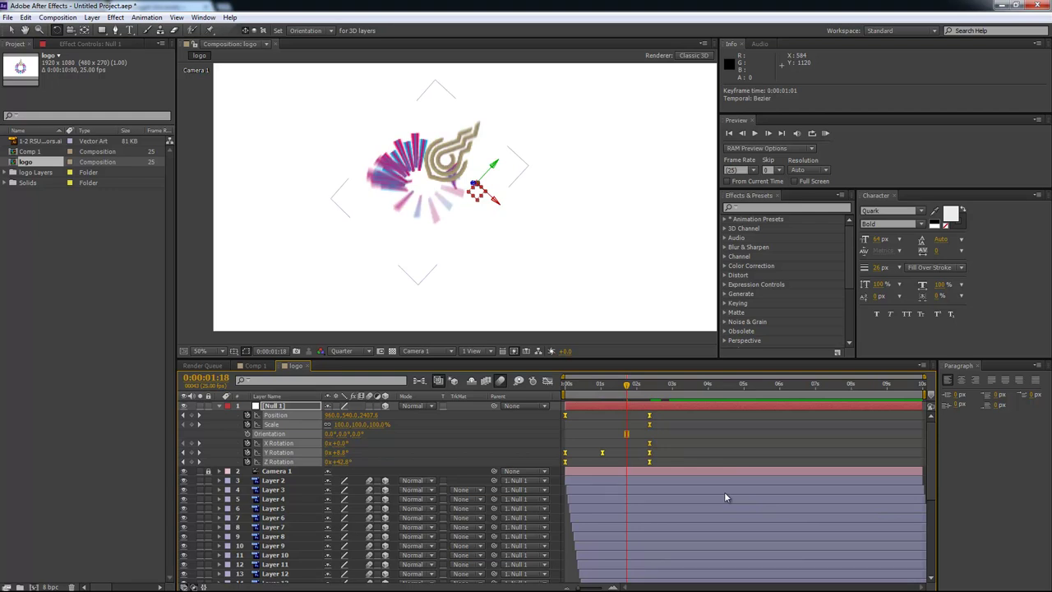
RAM-preview the logo animation with the eased Null 1 motion.
{"action": "left_click_drag", "start_coordinate": [590, 388], "coordinate": [634, 389]}
{"action": "key", "text": "KP_0"}
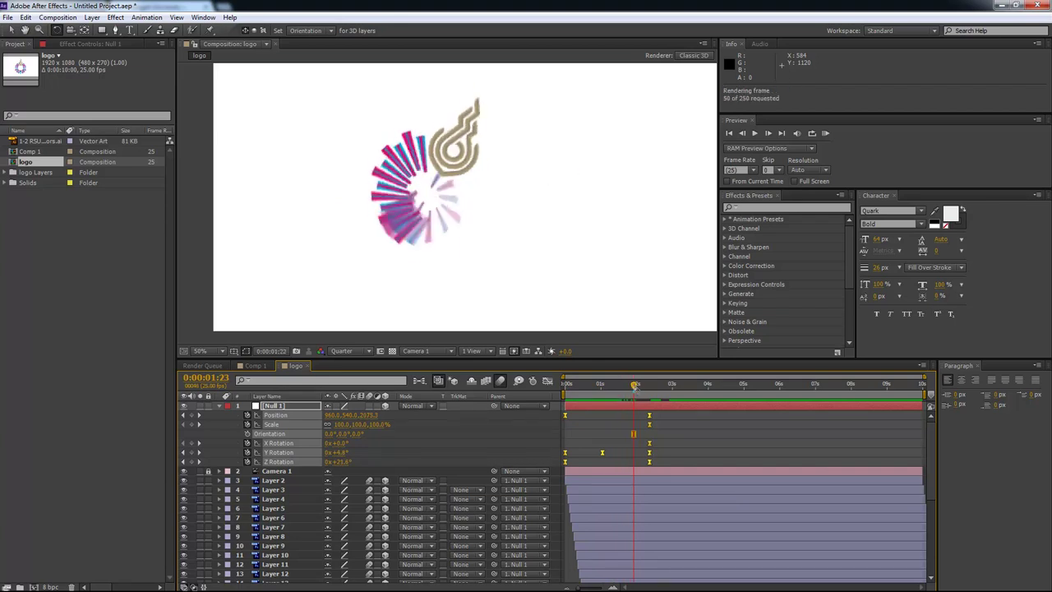
{"action": "left_click", "coordinate": [633, 388]}
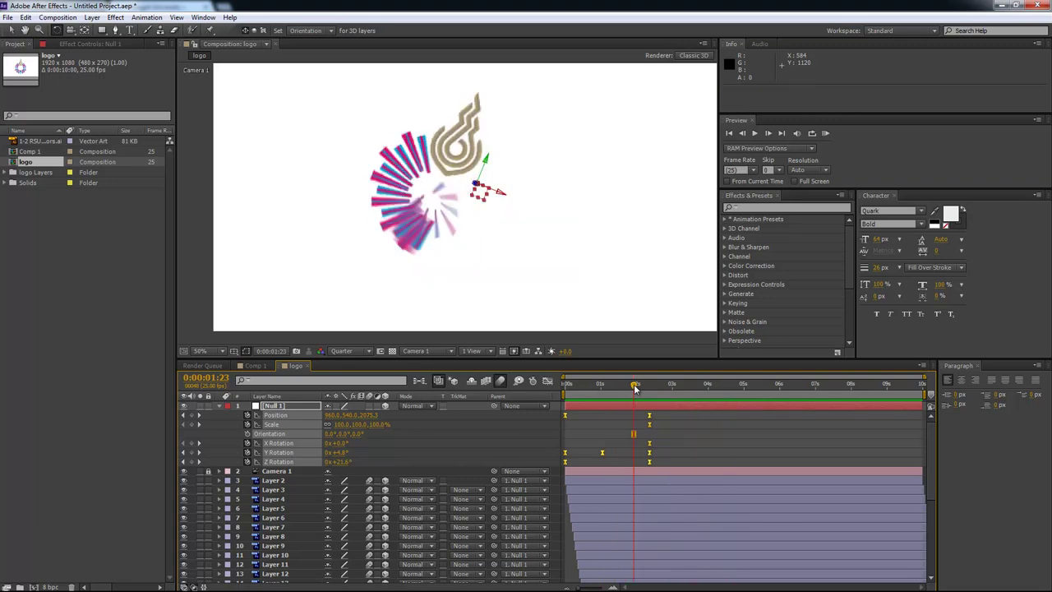
Collapse Null 1's properties and move the null below Camera 1 in the layer stack.
{"action": "left_click", "coordinate": [220, 406]}
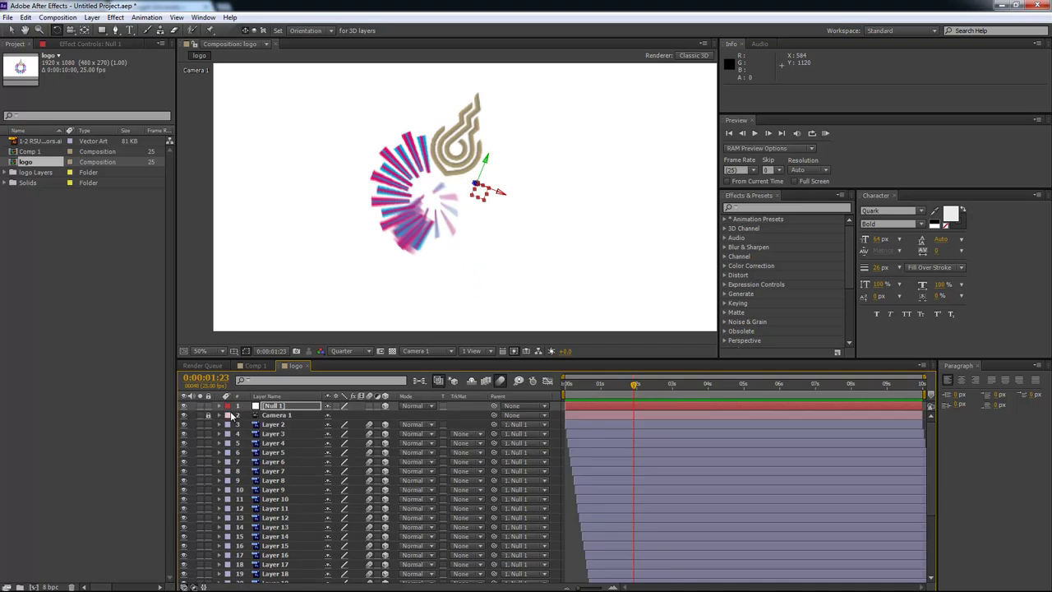
{"action": "left_click_drag", "start_coordinate": [275, 408], "coordinate": [273, 423]}
{"action": "left_click", "coordinate": [270, 427]}
{"action": "left_click", "coordinate": [272, 418]}
Pre-compose Camera 1, Null 1 and Layer 2 through Layer 30 together into one composition.
{"action": "scroll", "coordinate": [291, 521], "scroll_direction": "down", "scroll_amount": 4}
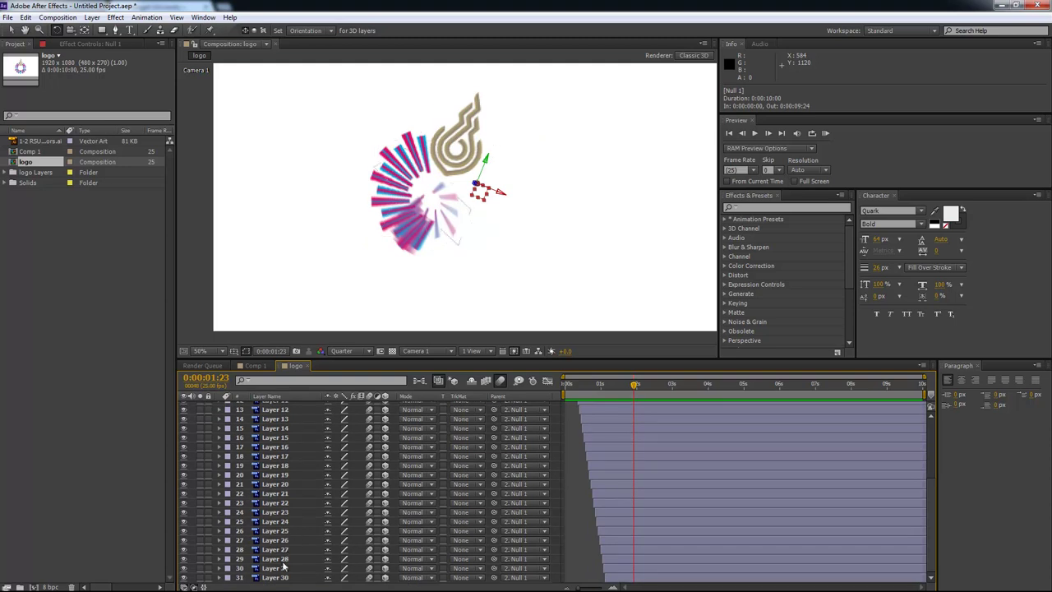
{"action": "left_click", "coordinate": [279, 579], "text": "shift"}
{"action": "scroll", "coordinate": [352, 539], "scroll_direction": "up", "scroll_amount": 4}
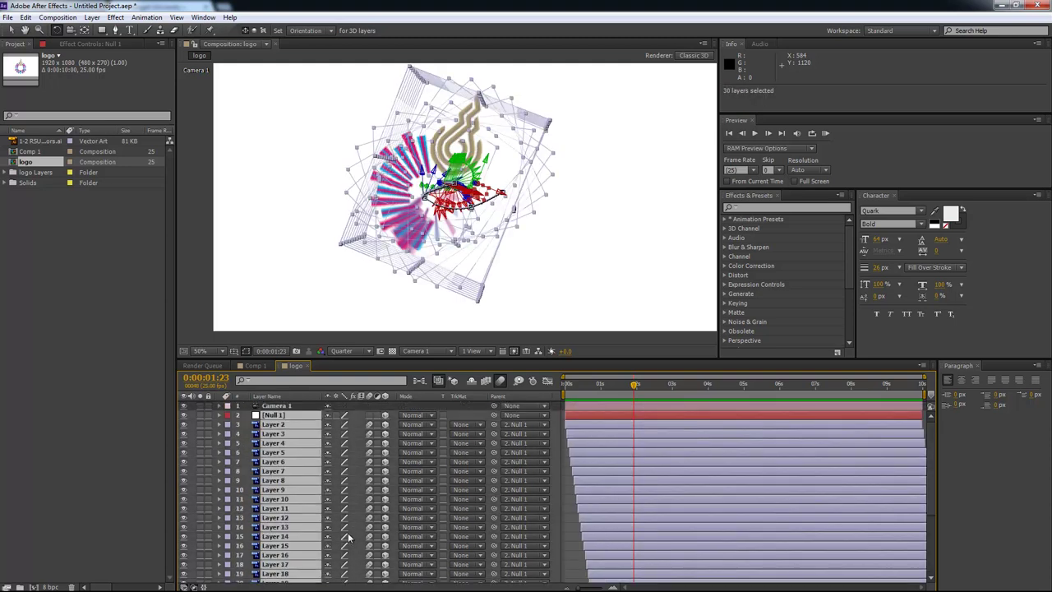
{"action": "left_click", "coordinate": [274, 407]}
{"action": "scroll", "coordinate": [291, 510], "scroll_direction": "down", "scroll_amount": 4}
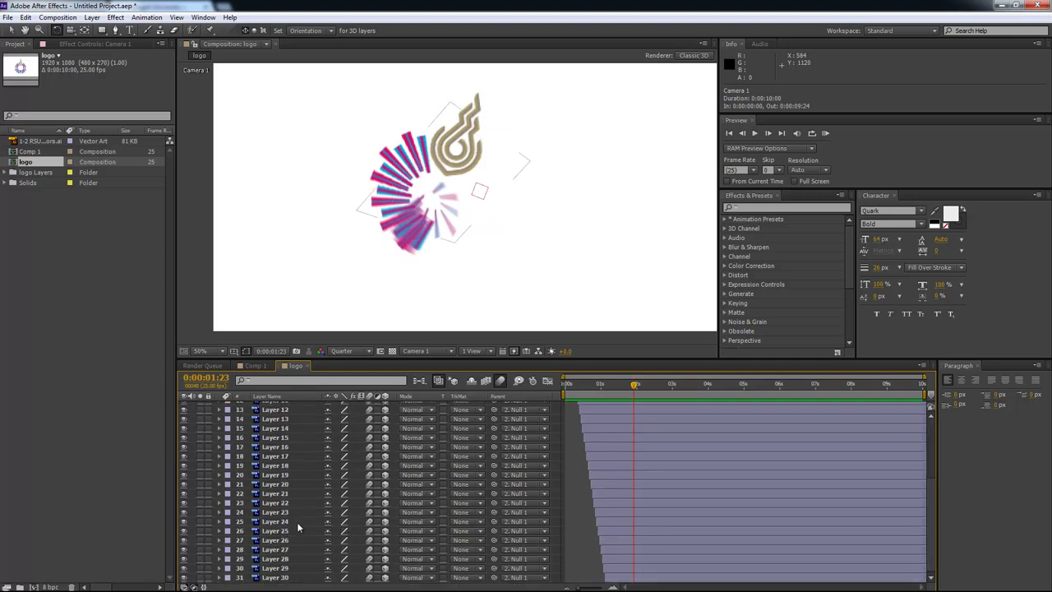
{"action": "left_click", "coordinate": [281, 578], "text": "shift"}
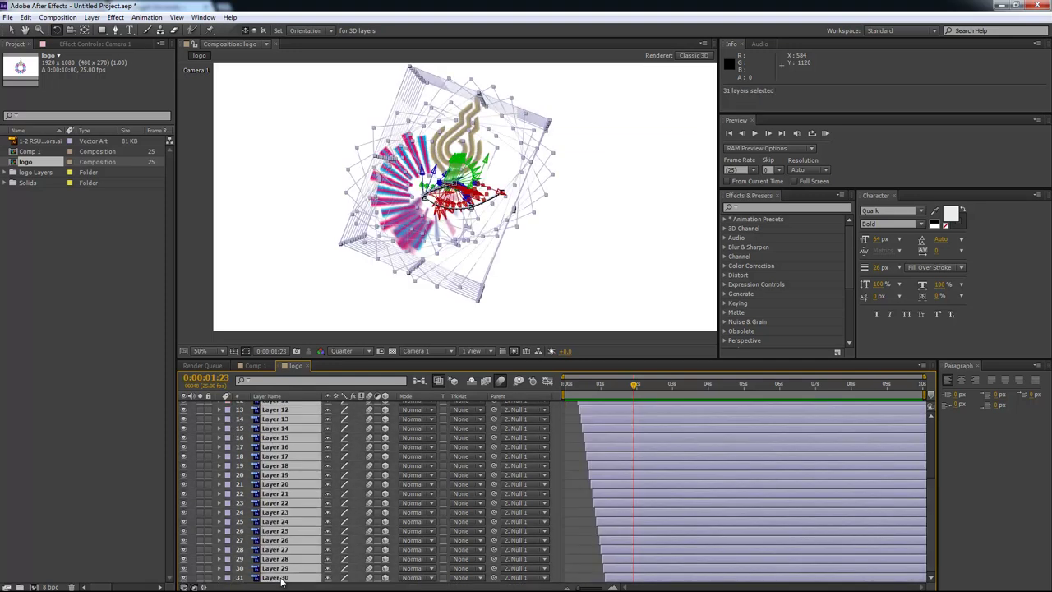
{"action": "key", "text": "ctrl+shift+c"}
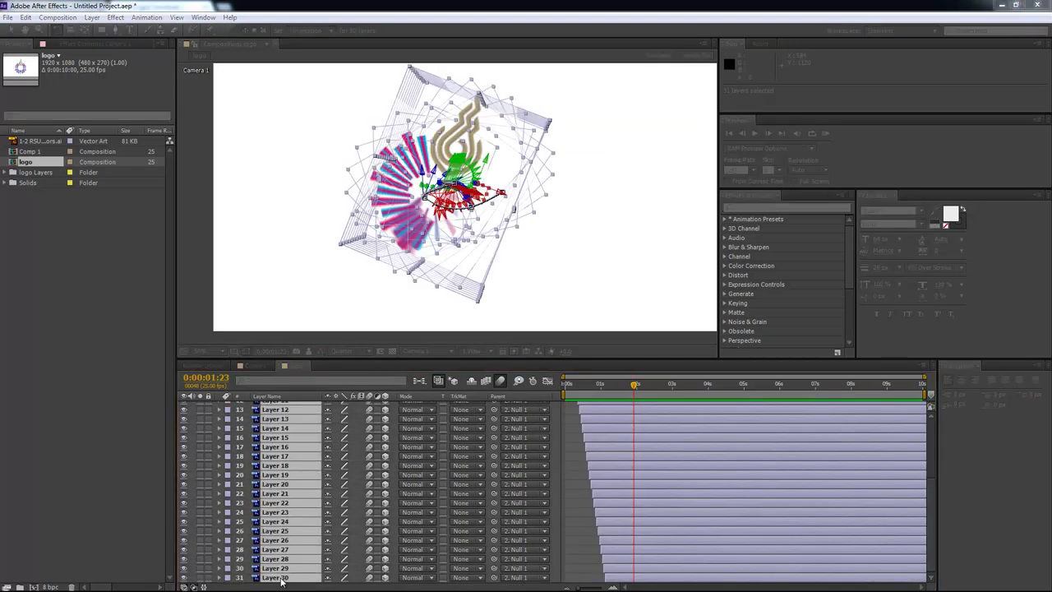
{"action": "key", "text": "Return"}
Scrub the pre-composed animation to 0:00:03:15 and duplicate the pre-comp layer.
{"action": "left_click_drag", "start_coordinate": [597, 387], "coordinate": [682, 394]}
{"action": "left_click", "coordinate": [595, 407]}
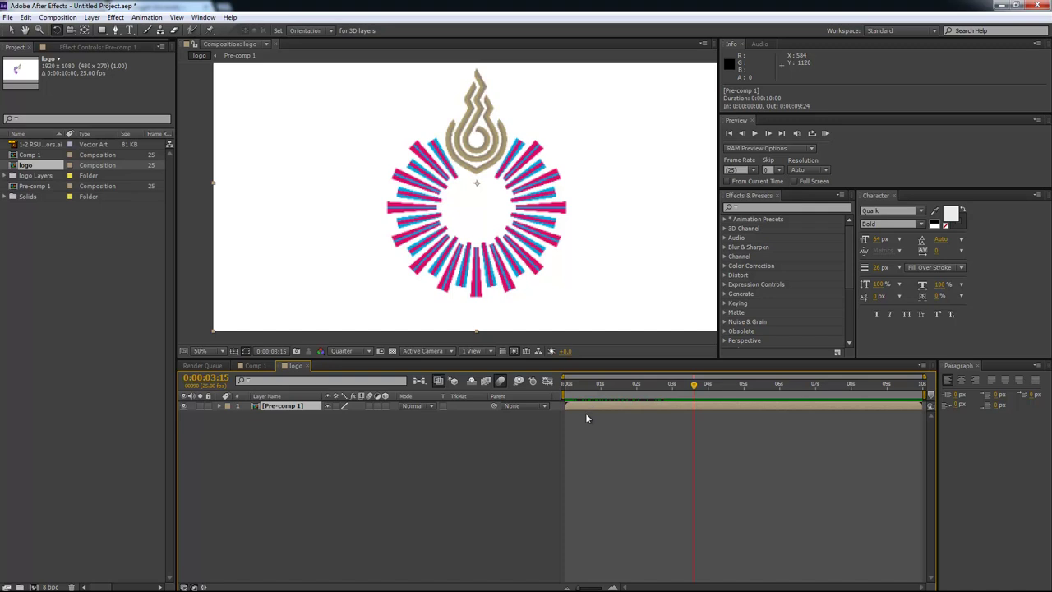
{"action": "key", "text": "ctrl+d"}
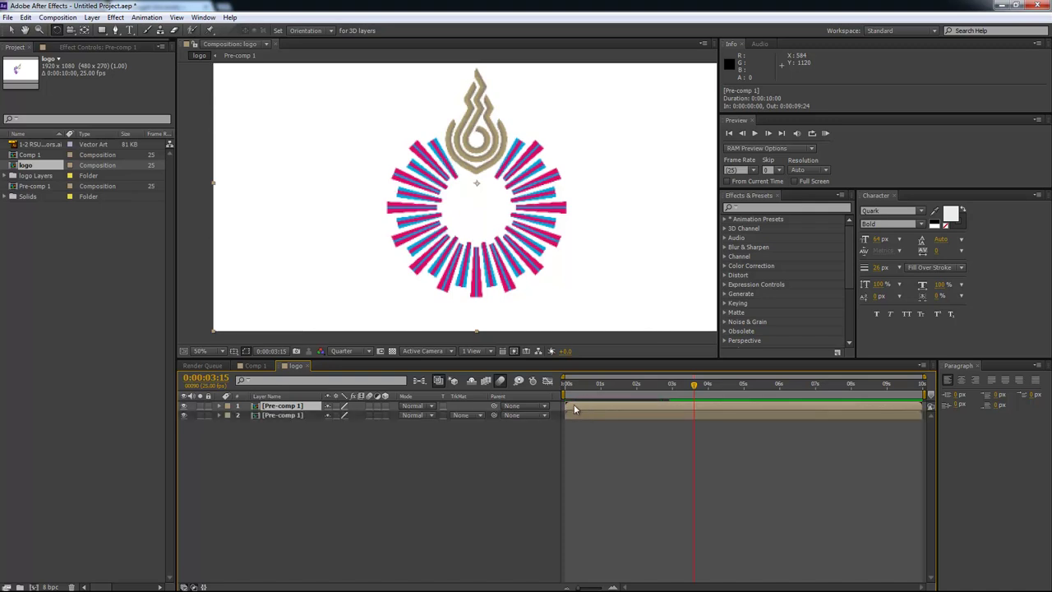
Offset the upper Pre-comp 1 layer slightly later and apply the Tint effect to the lower Pre-comp 1 layer.
{"action": "left_click_drag", "start_coordinate": [574, 404], "coordinate": [629, 386]}
{"action": "left_click", "coordinate": [603, 414]}
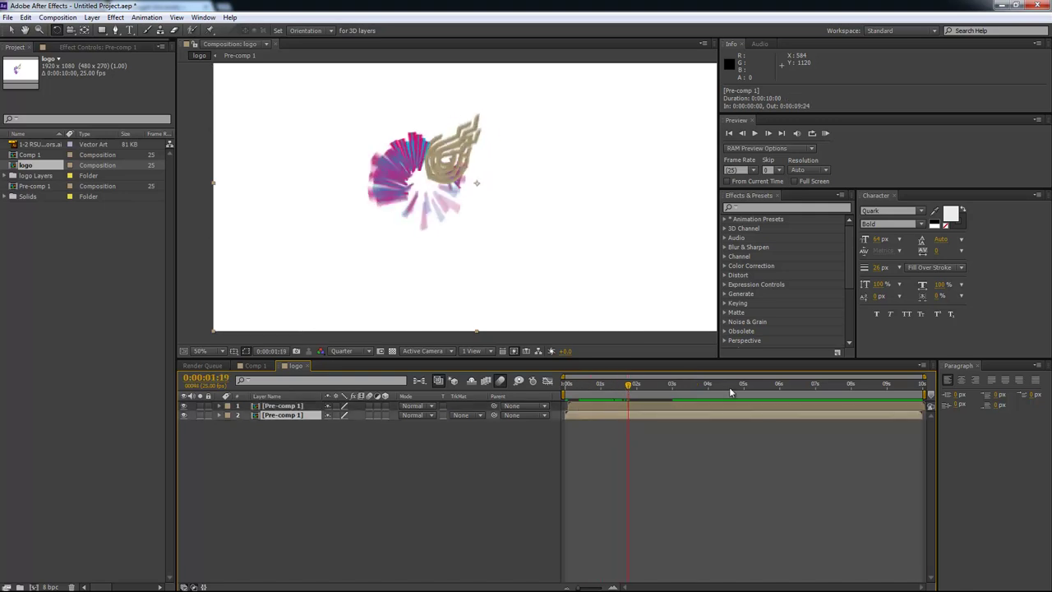
{"action": "left_click", "coordinate": [724, 266]}
{"action": "scroll", "coordinate": [799, 316], "scroll_direction": "down", "scroll_amount": 5}
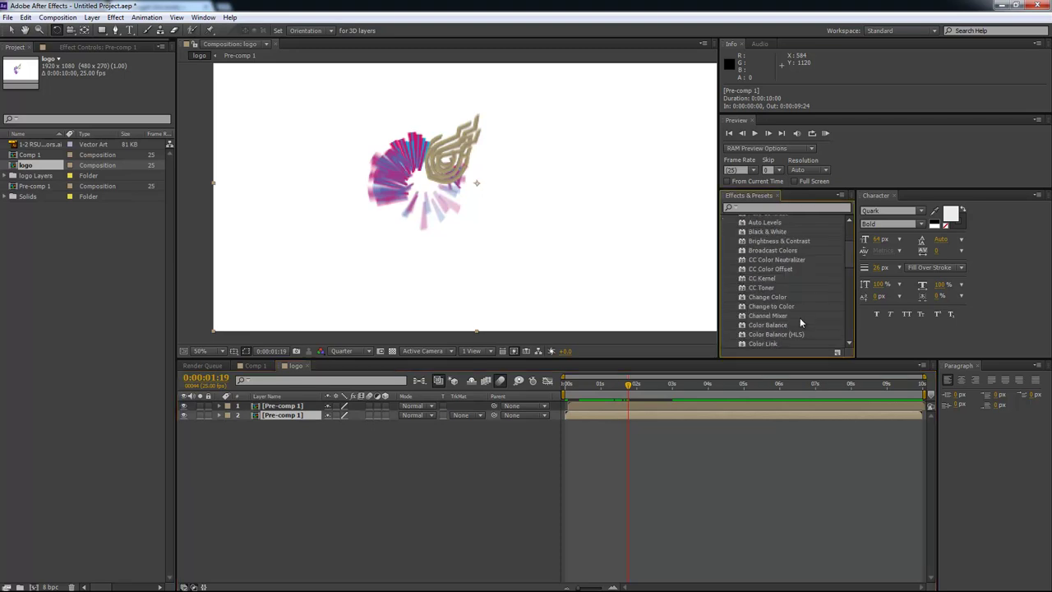
{"action": "scroll", "coordinate": [798, 317], "scroll_direction": "down", "scroll_amount": 2}
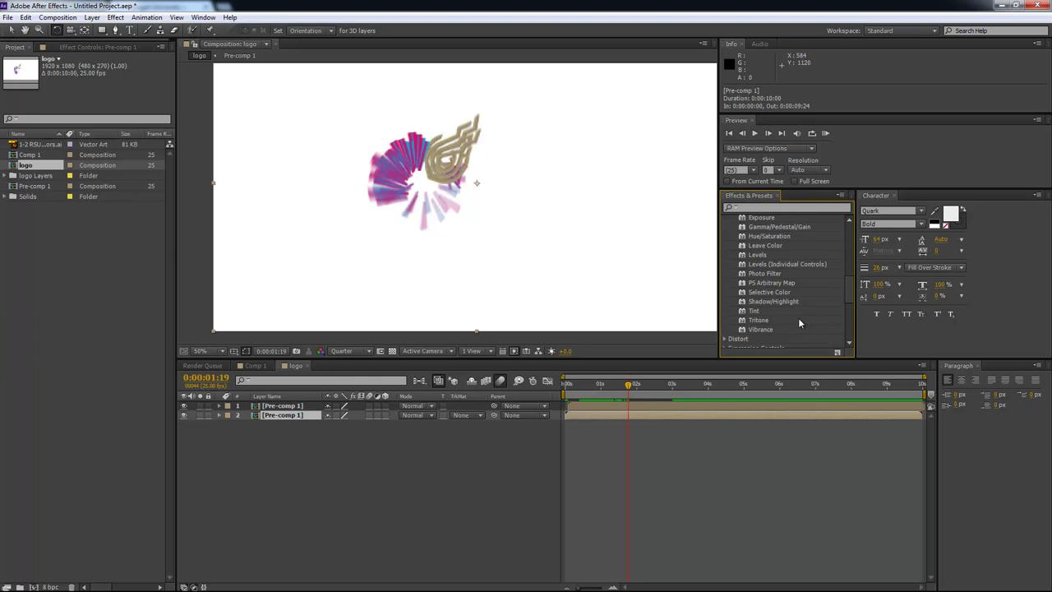
{"action": "left_click_drag", "start_coordinate": [753, 310], "coordinate": [659, 412]}
Apply Fast Blur to the lower Pre-comp 1 layer and raise its Blurriness to about 30.
{"action": "scroll", "coordinate": [829, 261], "scroll_direction": "up", "scroll_amount": 8}
{"action": "left_click", "coordinate": [725, 265]}
{"action": "left_click", "coordinate": [725, 247]}
{"action": "scroll", "coordinate": [789, 297], "scroll_direction": "down", "scroll_amount": 3}
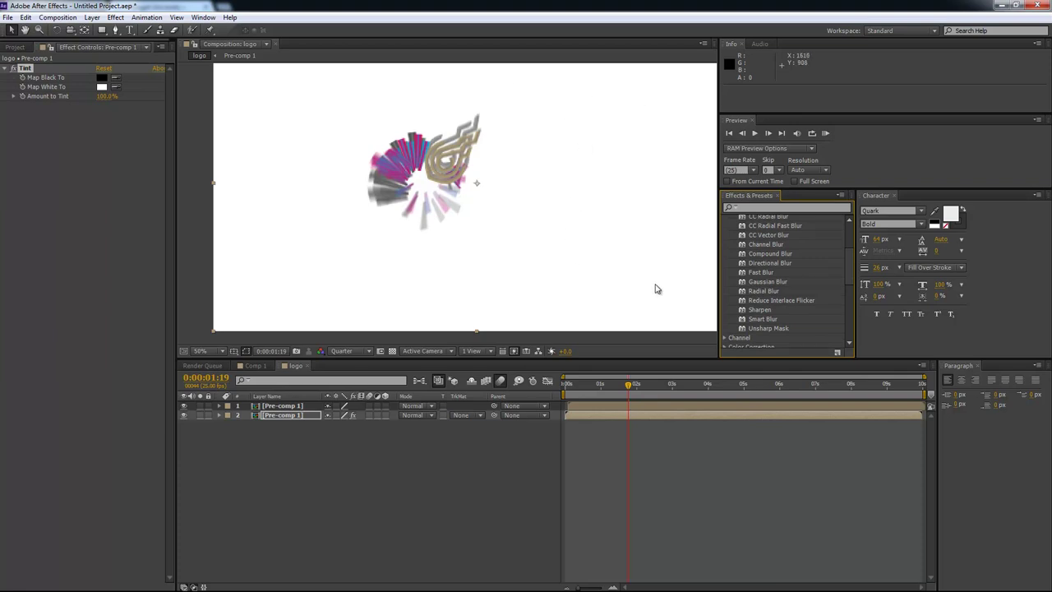
{"action": "left_click", "coordinate": [763, 284]}
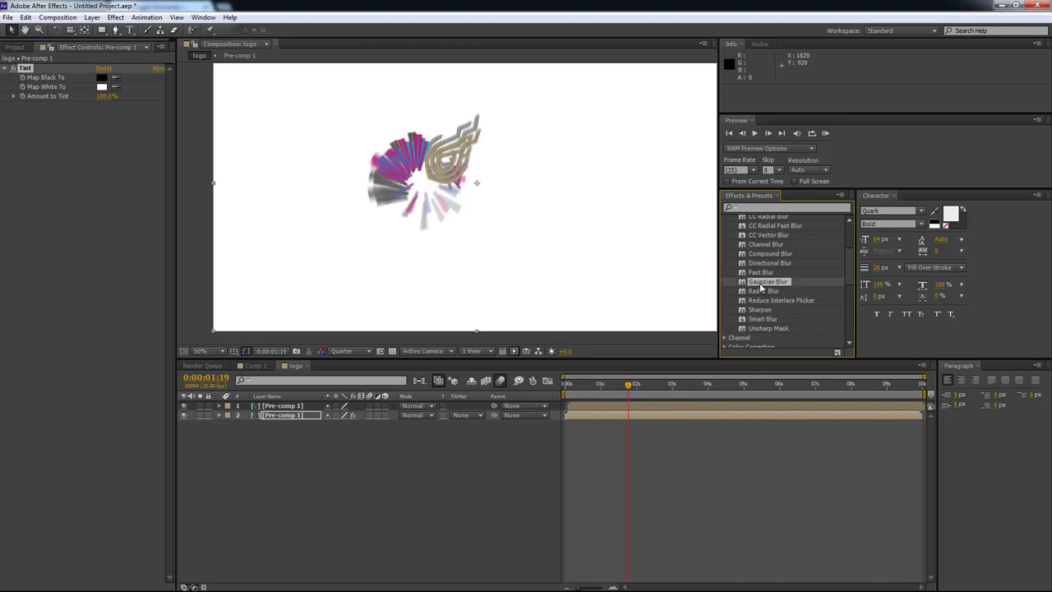
{"action": "left_click_drag", "start_coordinate": [760, 272], "coordinate": [669, 414]}
{"action": "left_click_drag", "start_coordinate": [102, 114], "coordinate": [115, 115]}
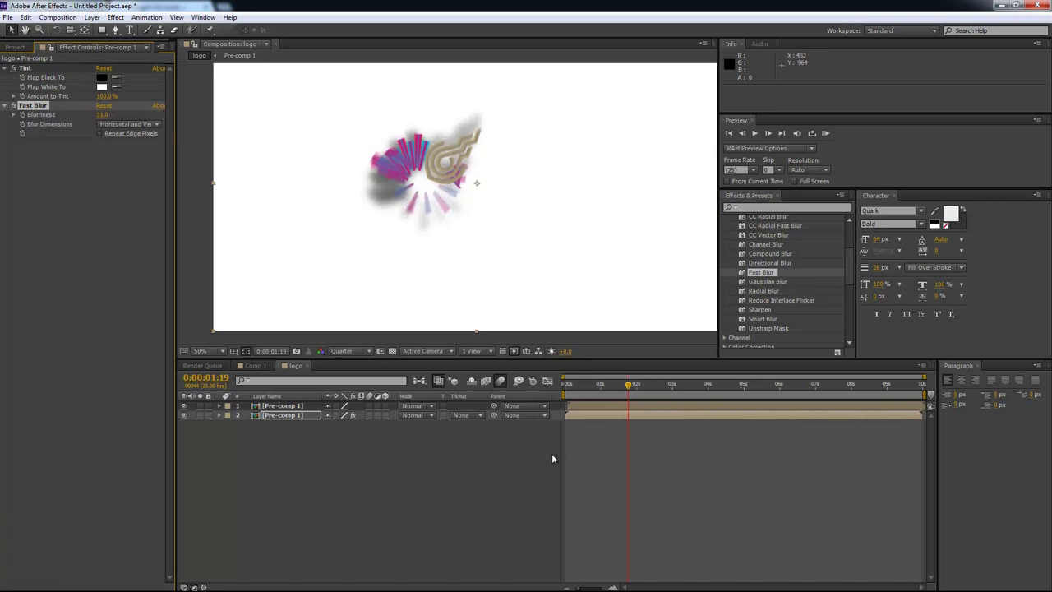
Set the lower Pre-comp 1 layer's opacity to 60% and scrub the animation to 0:00:02:12.
{"action": "key", "text": "t"}
{"action": "left_click_drag", "start_coordinate": [327, 427], "coordinate": [311, 428]}
{"action": "left_click", "coordinate": [653, 509]}
{"action": "left_click_drag", "start_coordinate": [576, 389], "coordinate": [653, 383]}
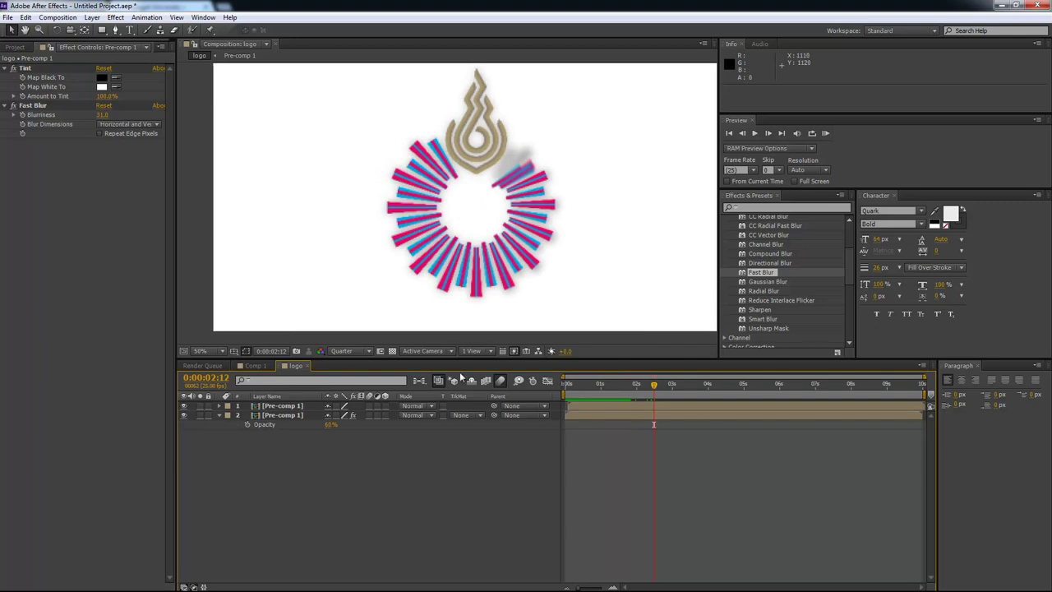
Set the composition preview to Full resolution and scrub the animation to examine the blurred shadow behind the logo.
{"action": "left_click", "coordinate": [347, 351]}
{"action": "left_click", "coordinate": [354, 381]}
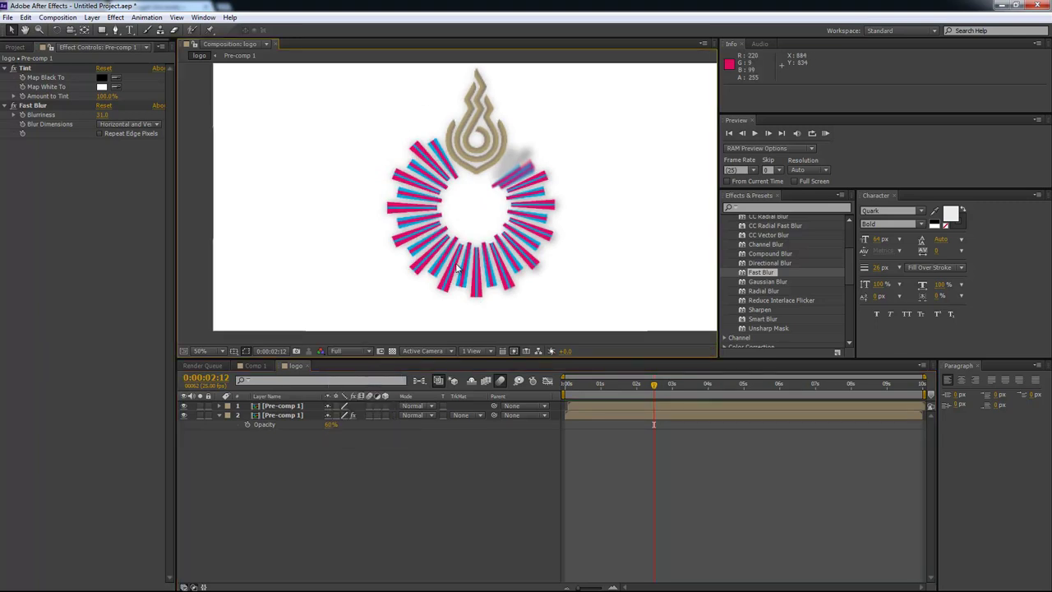
{"action": "key", "text": "space"}
{"action": "left_click_drag", "start_coordinate": [459, 268], "coordinate": [461, 278]}
{"action": "left_click_drag", "start_coordinate": [650, 387], "coordinate": [711, 384]}
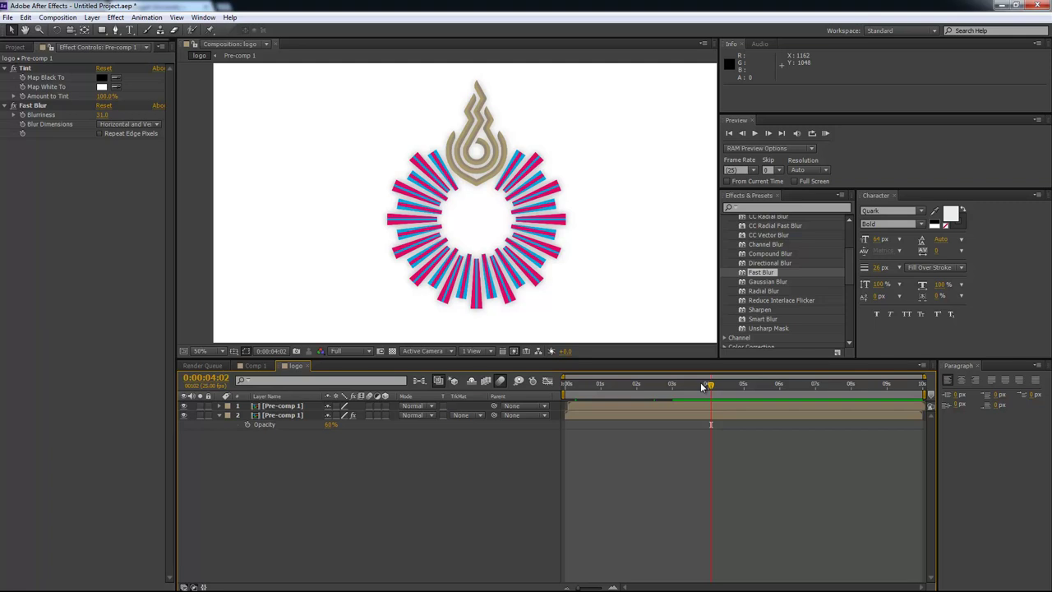
{"action": "left_click_drag", "start_coordinate": [578, 385], "coordinate": [685, 407]}
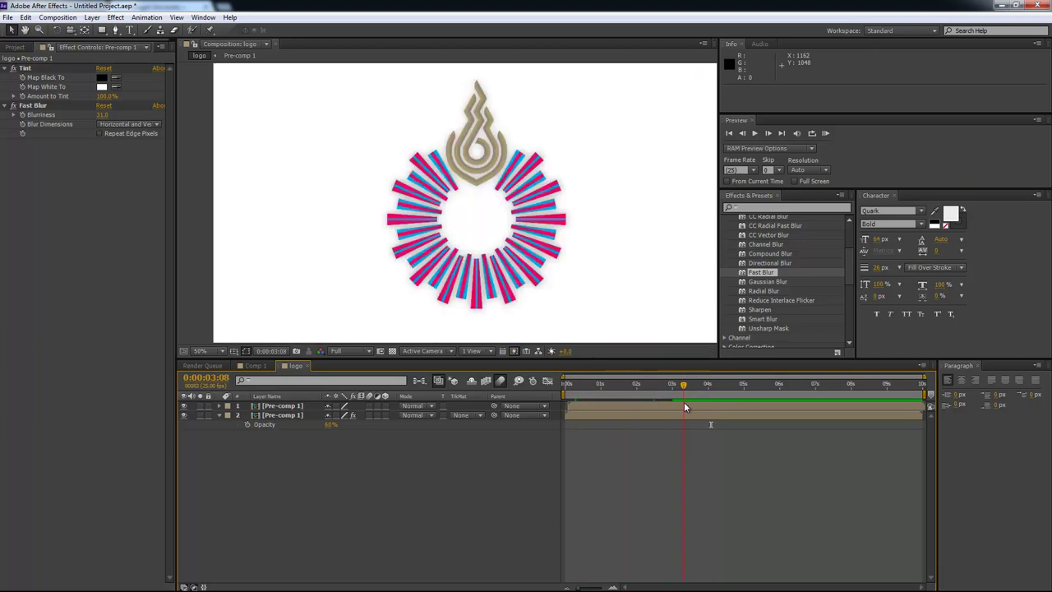
{"action": "left_click_drag", "start_coordinate": [856, 410], "coordinate": [618, 413]}
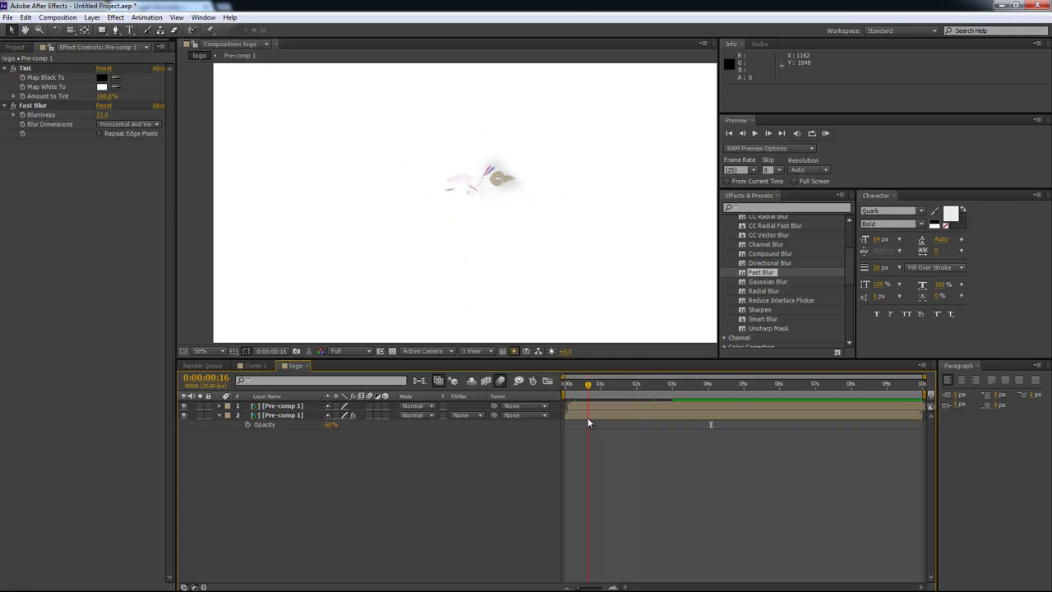
{"action": "left_click_drag", "start_coordinate": [588, 421], "coordinate": [646, 401]}
Delete the blurred lower Pre-comp 1 copy and shift the remaining layer back to the start of the composition.
{"action": "left_click", "coordinate": [605, 421]}
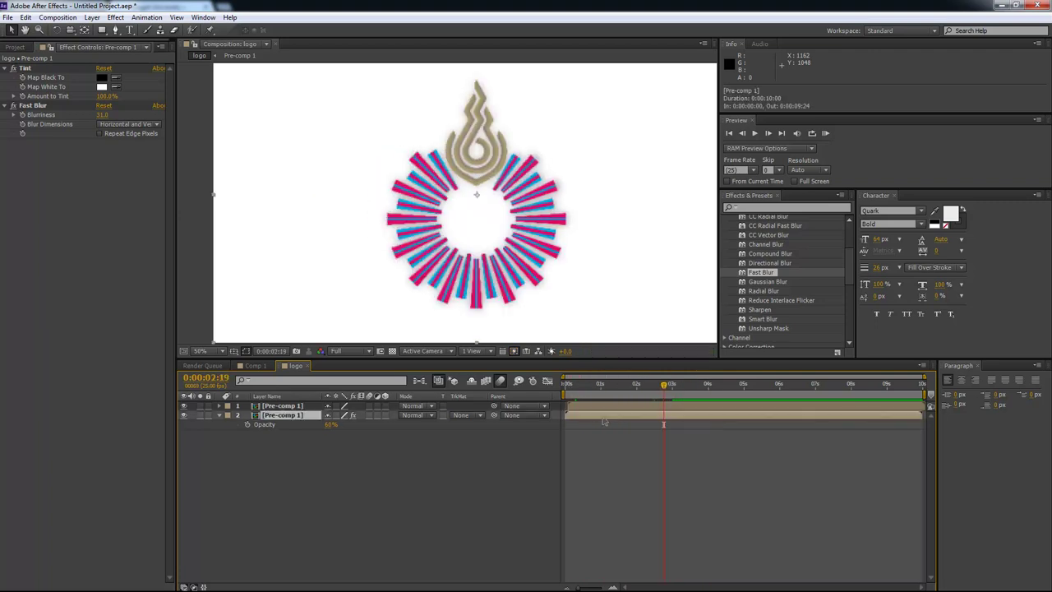
{"action": "key", "text": "Delete"}
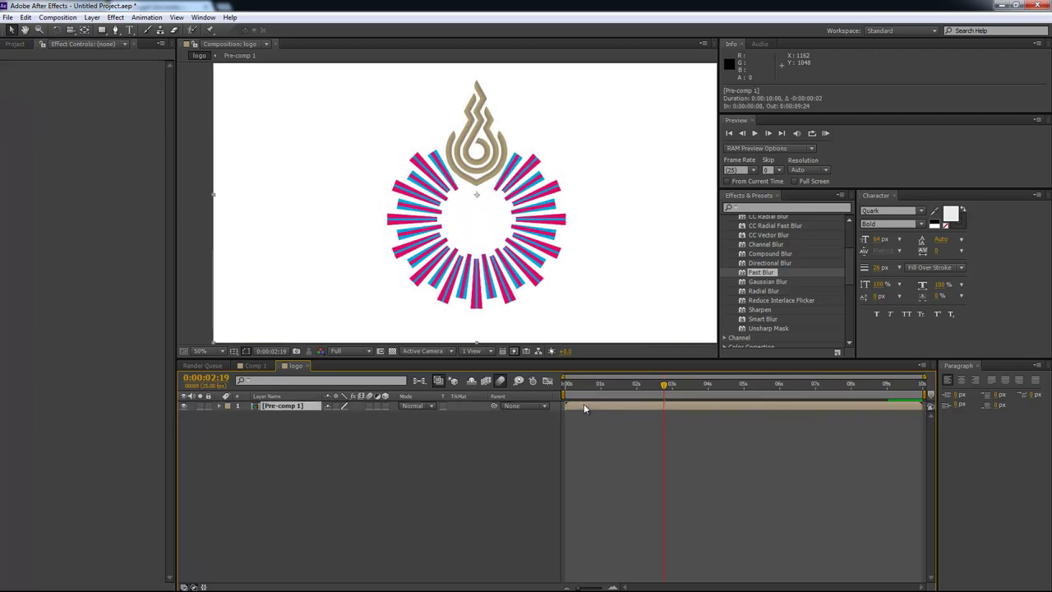
{"action": "left_click", "coordinate": [583, 404]}
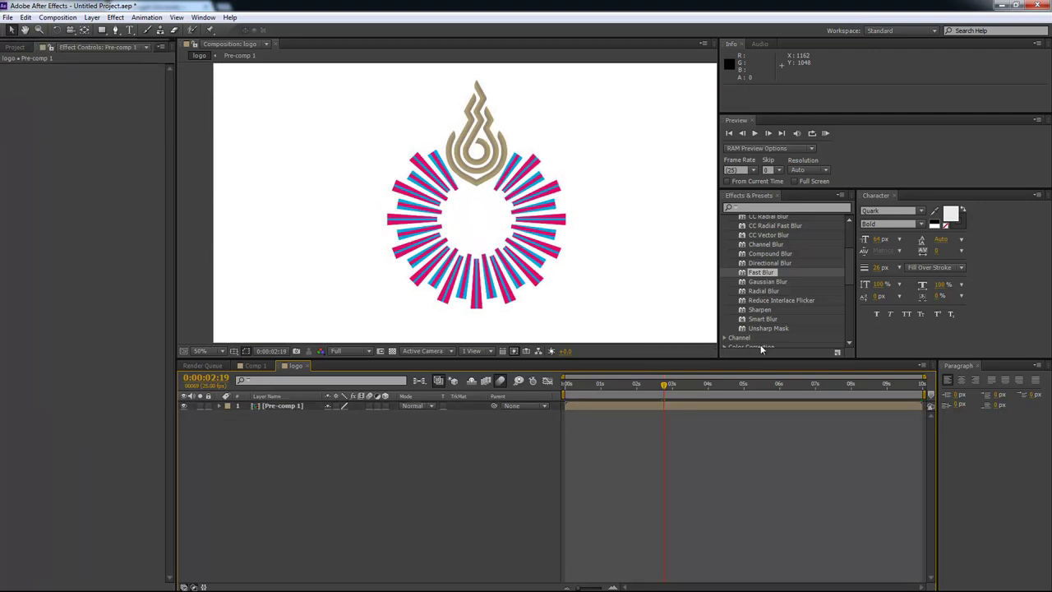
Change the logo composition's background color to black and duplicate the Pre-comp 1 layer.
{"action": "scroll", "coordinate": [765, 334], "scroll_direction": "down", "scroll_amount": 1}
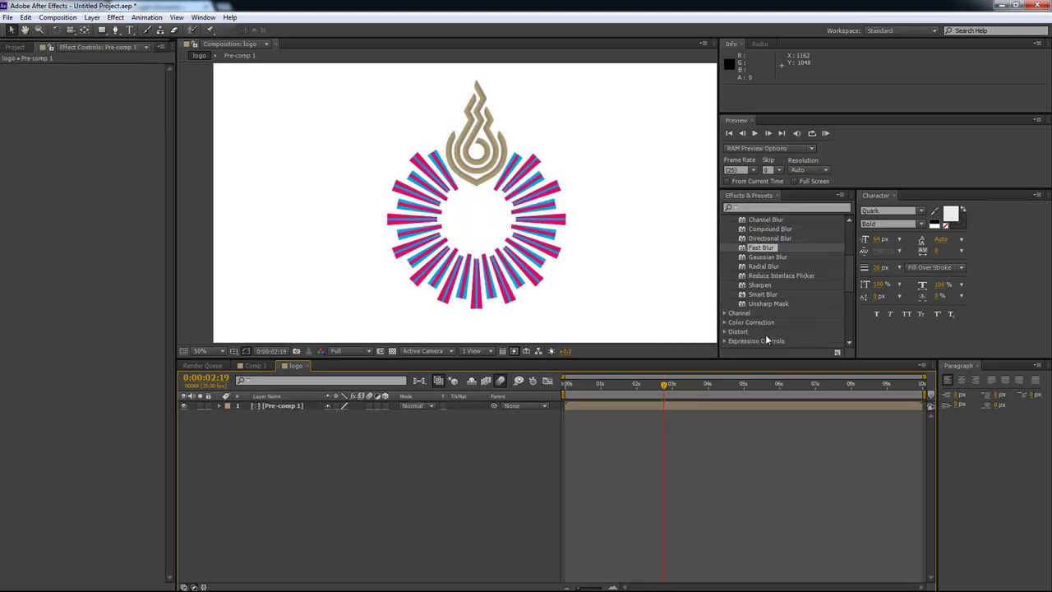
{"action": "left_click", "coordinate": [57, 17]}
{"action": "left_click", "coordinate": [100, 47]}
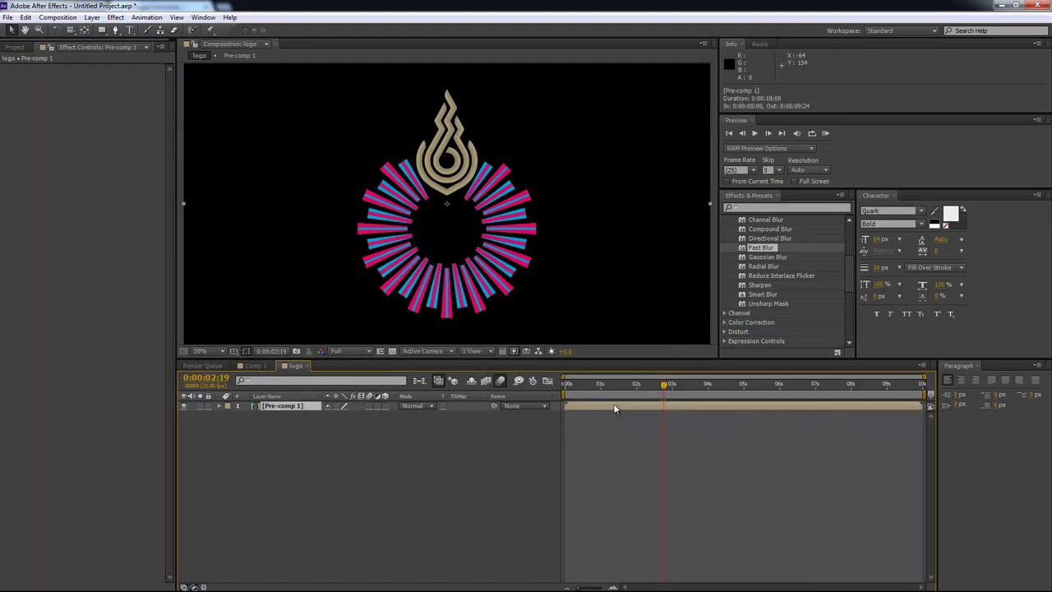
{"action": "key", "text": "ctrl+d"}
Apply the Tint color correction effect to the lower Pre-comp 1 layer.
{"action": "scroll", "coordinate": [783, 311], "scroll_direction": "down", "scroll_amount": 6}
{"action": "scroll", "coordinate": [783, 312], "scroll_direction": "up", "scroll_amount": 7}
{"action": "scroll", "coordinate": [762, 293], "scroll_direction": "down", "scroll_amount": 4}
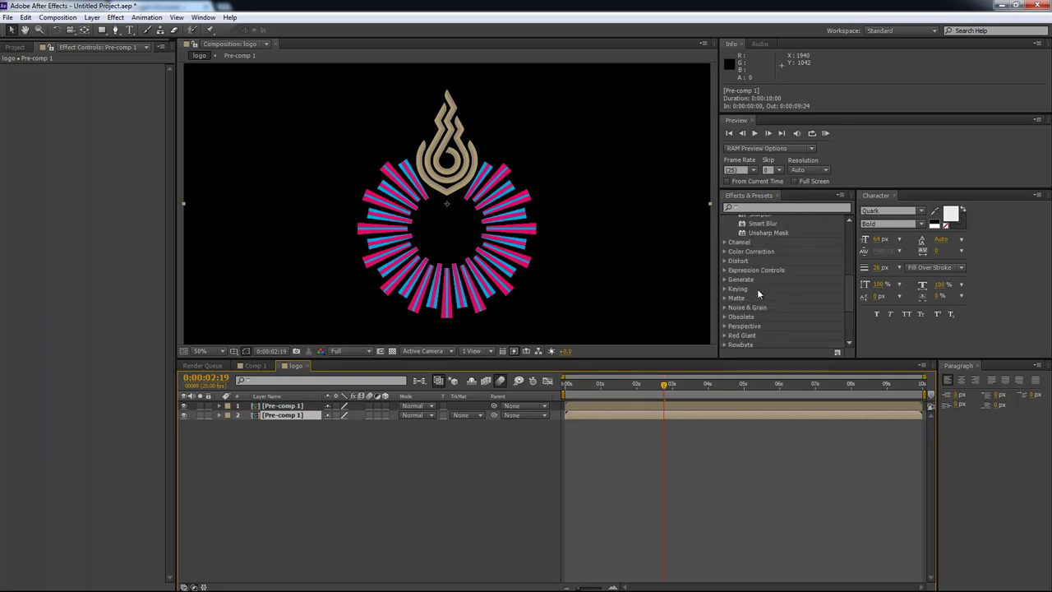
{"action": "scroll", "coordinate": [757, 289], "scroll_direction": "down", "scroll_amount": 3}
{"action": "scroll", "coordinate": [751, 285], "scroll_direction": "up", "scroll_amount": 7}
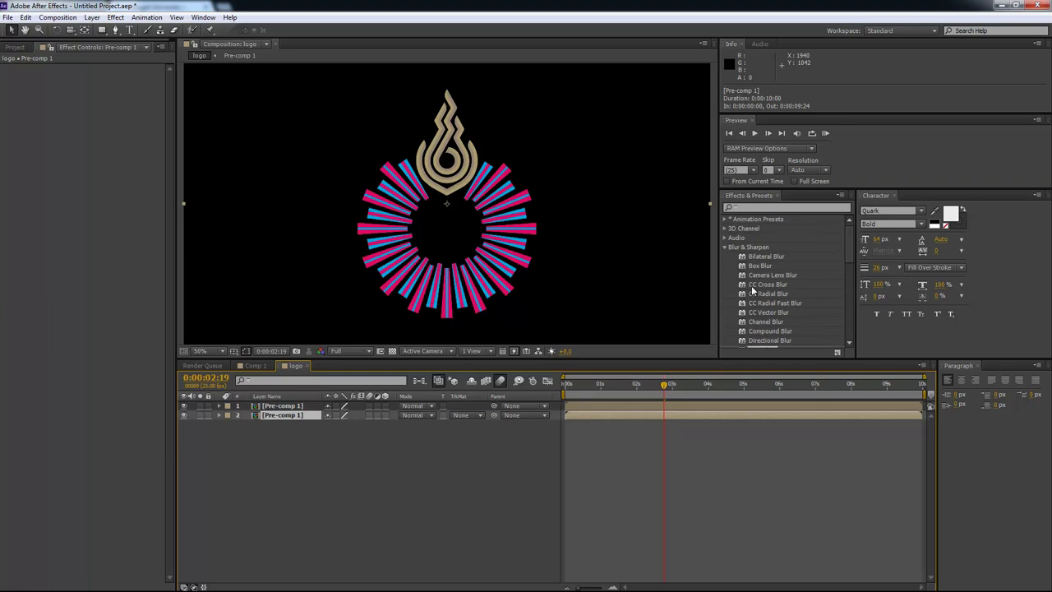
{"action": "left_click", "coordinate": [725, 248]}
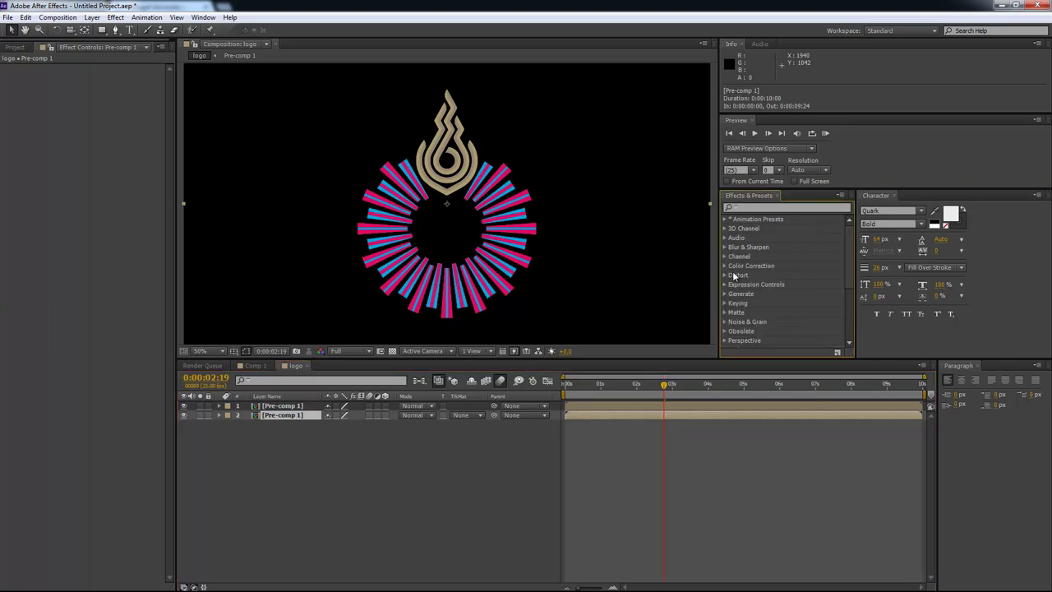
{"action": "left_click", "coordinate": [726, 267]}
{"action": "scroll", "coordinate": [752, 296], "scroll_direction": "down", "scroll_amount": 6}
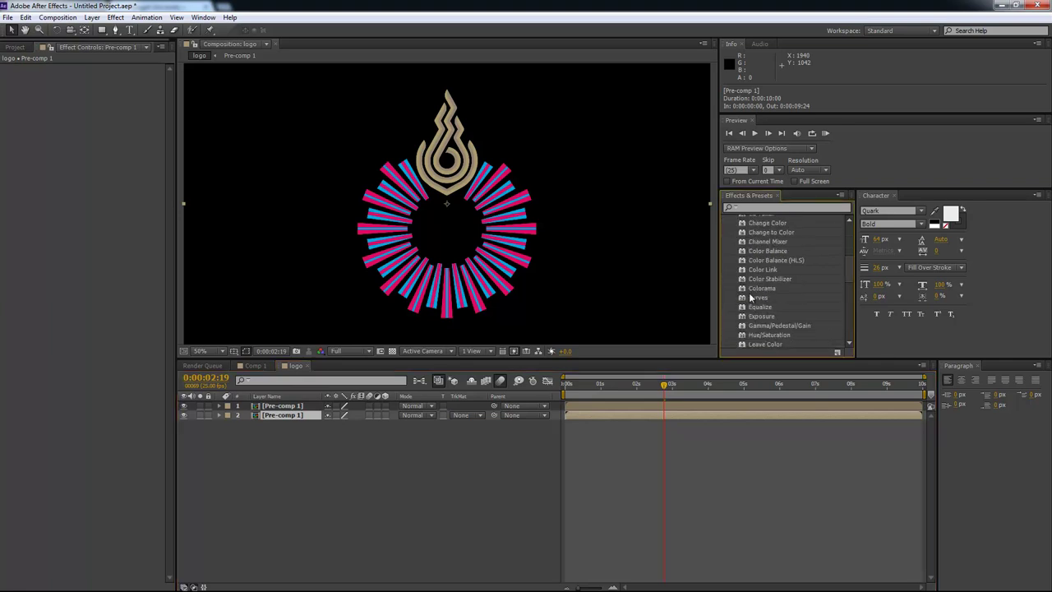
{"action": "scroll", "coordinate": [756, 291], "scroll_direction": "down", "scroll_amount": 2}
{"action": "left_click_drag", "start_coordinate": [754, 285], "coordinate": [702, 415]}
Set the Tint effect's Map Black To color to white and check the lower layer with the upper copy briefly hidden.
{"action": "left_click", "coordinate": [104, 79]}
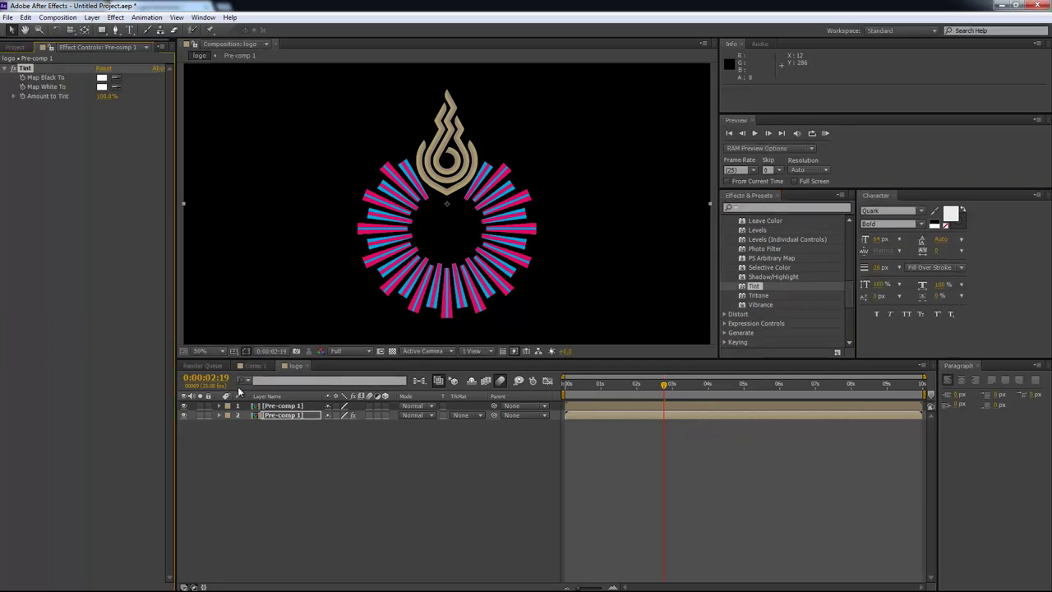
{"action": "left_click", "coordinate": [184, 406]}
{"action": "left_click", "coordinate": [183, 406]}
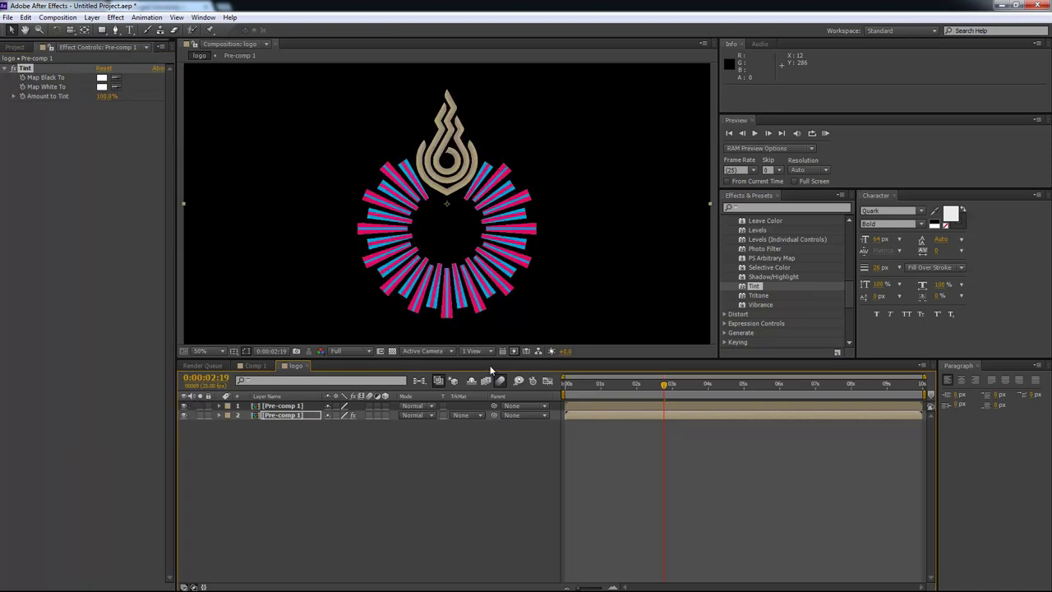
Apply the Trapcode Shine effect to the lower Pre-comp 1 layer and look through its Shimmer settings.
{"action": "scroll", "coordinate": [742, 330], "scroll_direction": "down", "scroll_amount": 5}
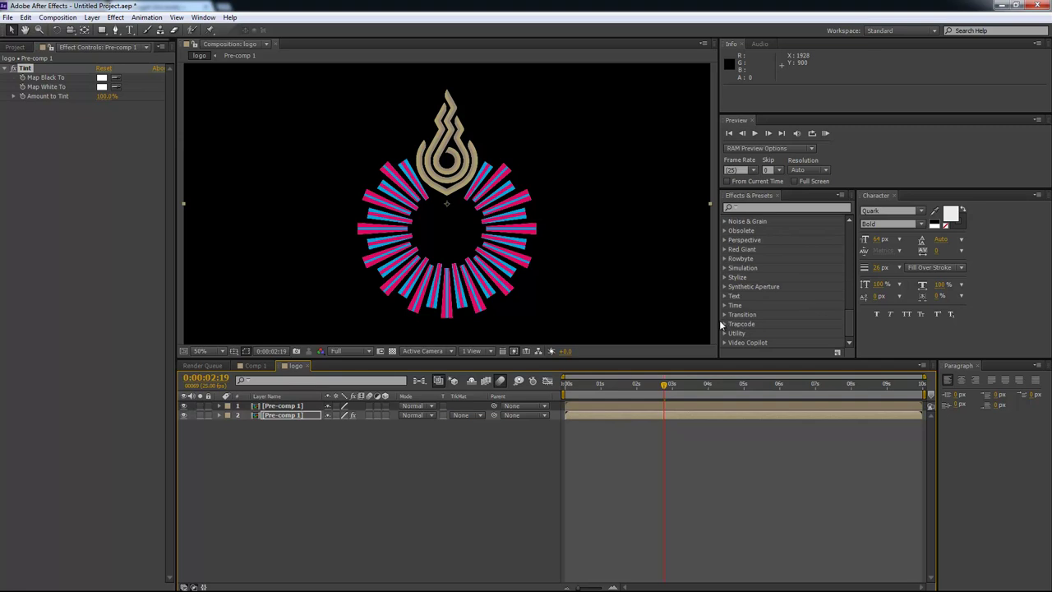
{"action": "left_click", "coordinate": [726, 329]}
{"action": "left_click", "coordinate": [725, 324]}
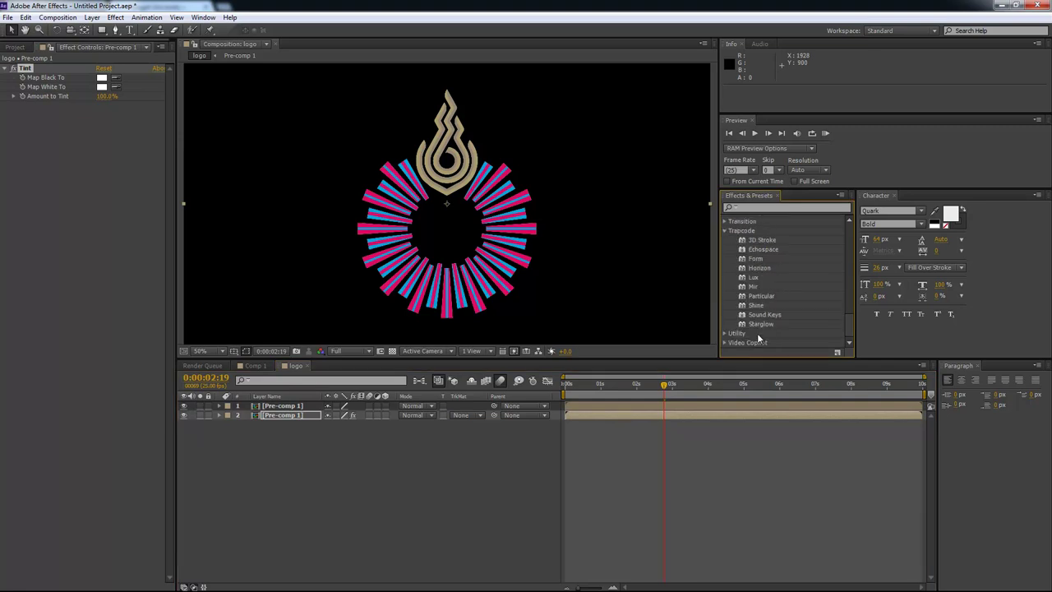
{"action": "left_click_drag", "start_coordinate": [756, 309], "coordinate": [679, 413]}
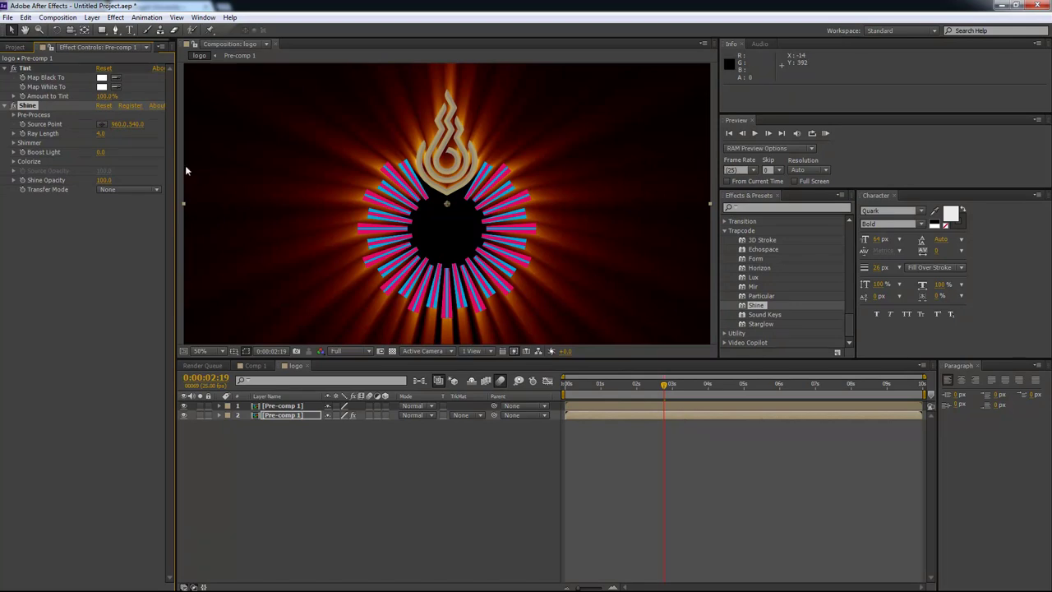
{"action": "left_click", "coordinate": [14, 143]}
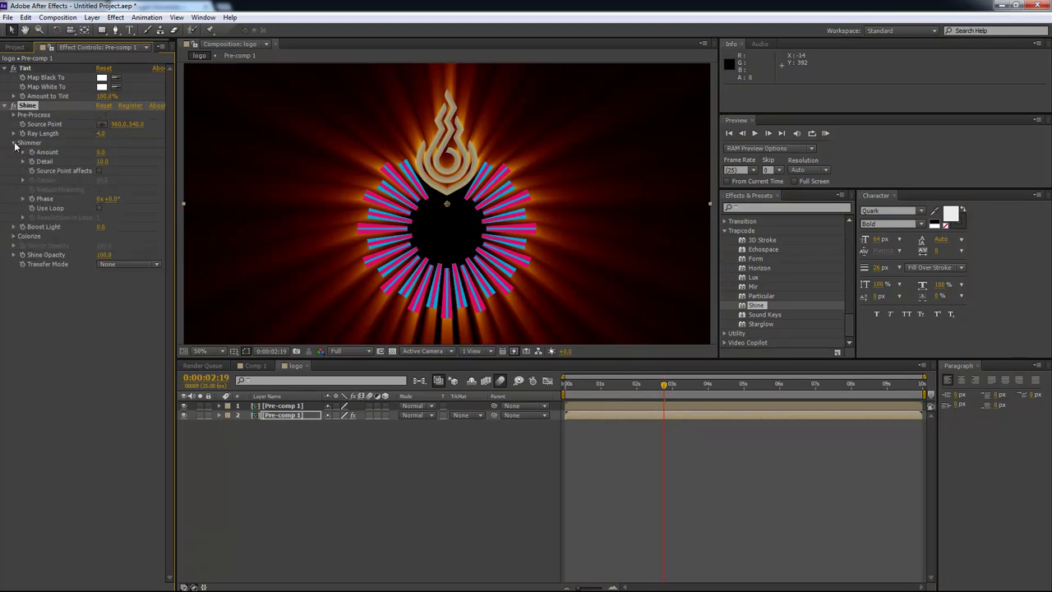
{"action": "left_click", "coordinate": [14, 143]}
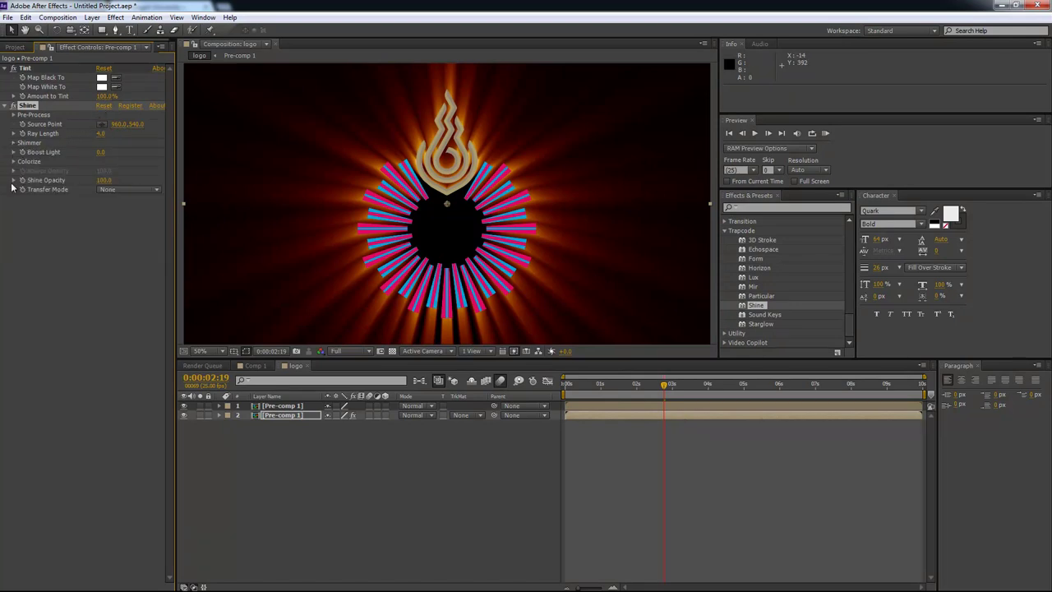
Set the Midtones and Shadows colors of Shine's Colorize gradient to white.
{"action": "left_click", "coordinate": [14, 162]}
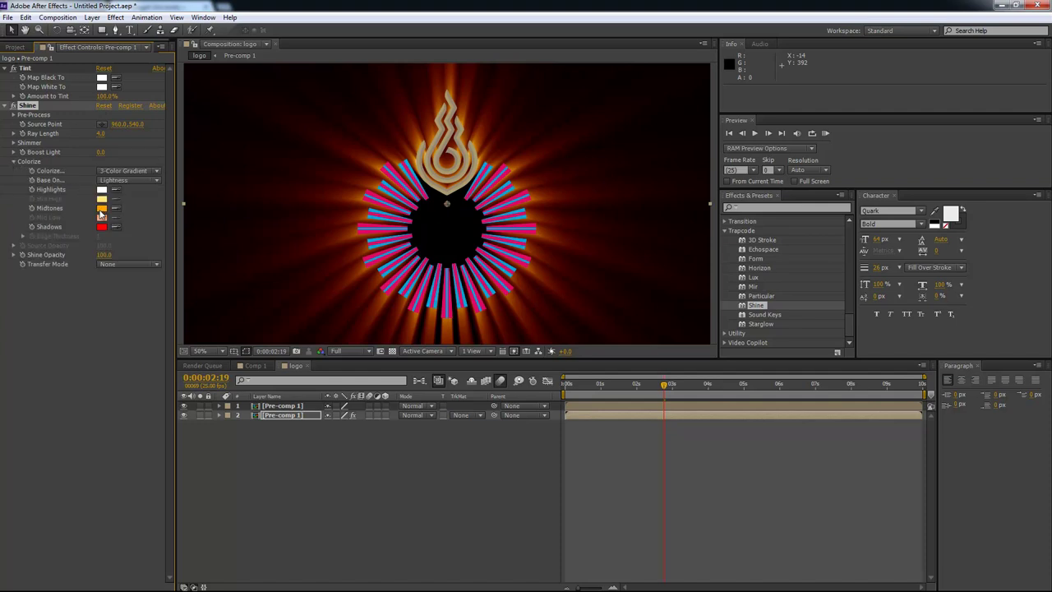
{"action": "left_click", "coordinate": [100, 211]}
{"action": "left_click", "coordinate": [392, 181]}
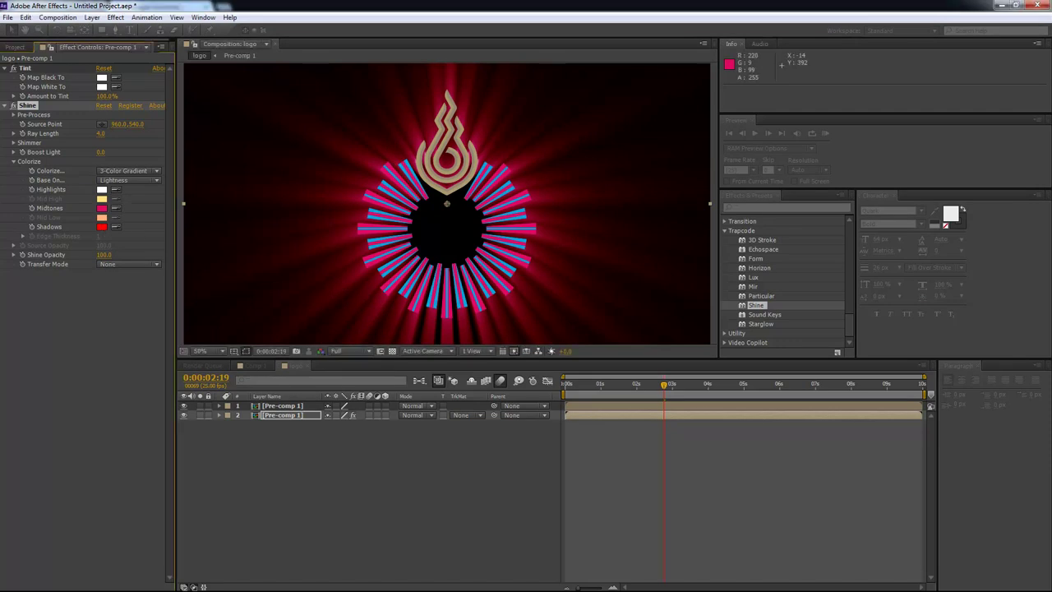
{"action": "left_click", "coordinate": [101, 226]}
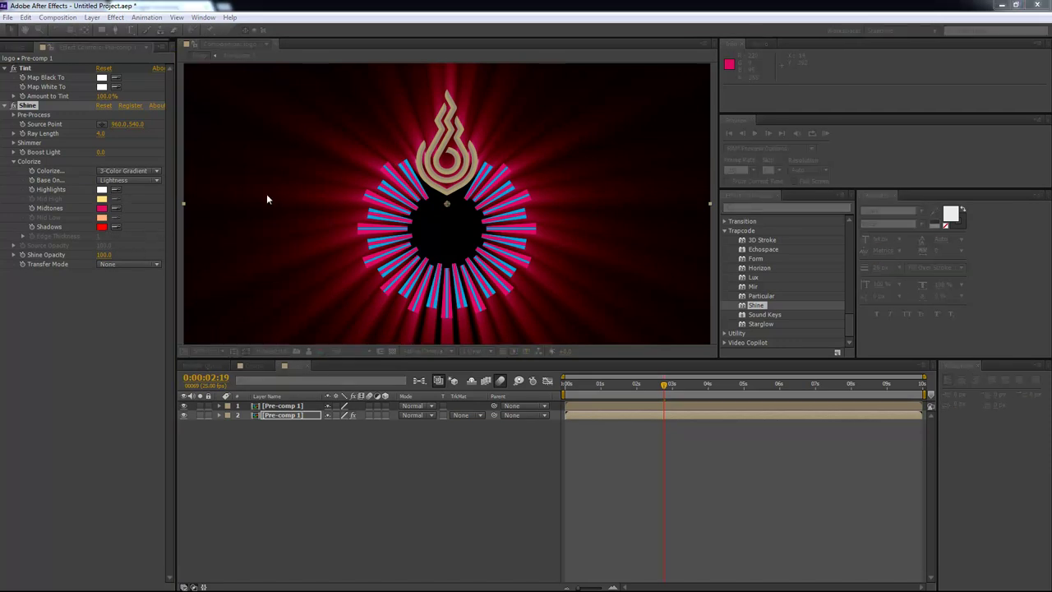
{"action": "left_click", "coordinate": [376, 194]}
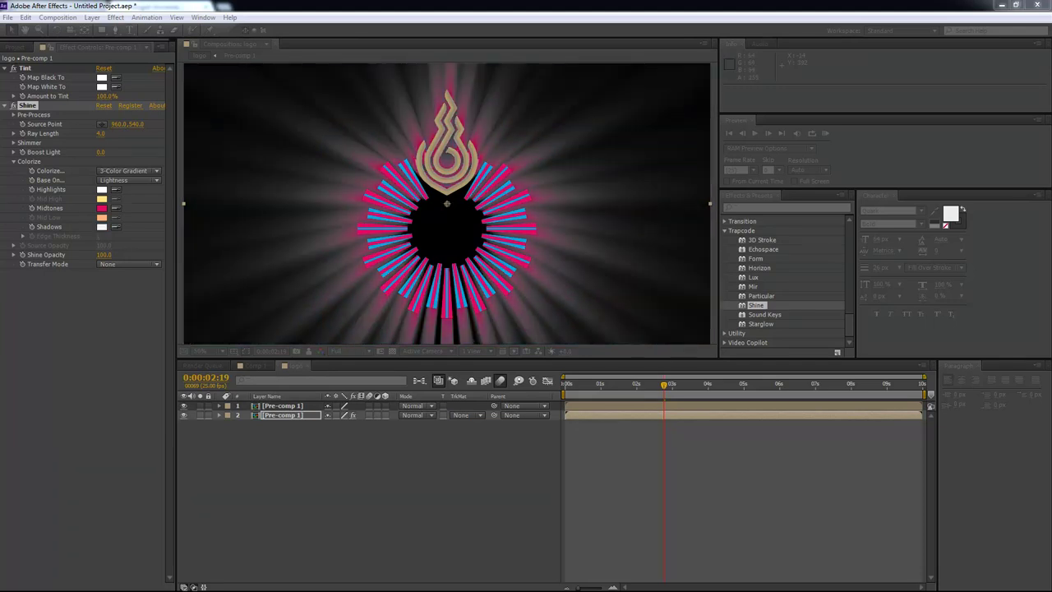
{"action": "left_click", "coordinate": [102, 209]}
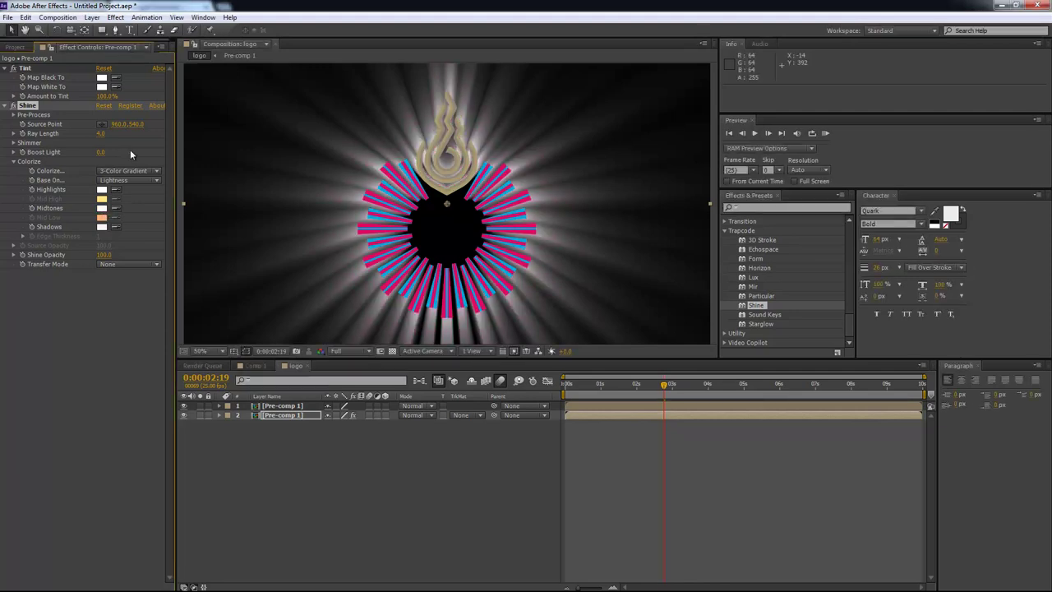
Try a Shine Ray Length of 6, then reduce it to 1.4.
{"action": "left_click", "coordinate": [98, 134]}
{"action": "type", "text": "6"}
{"action": "key", "text": "Return"}
{"action": "left_click_drag", "start_coordinate": [99, 135], "coordinate": [100, 133]}
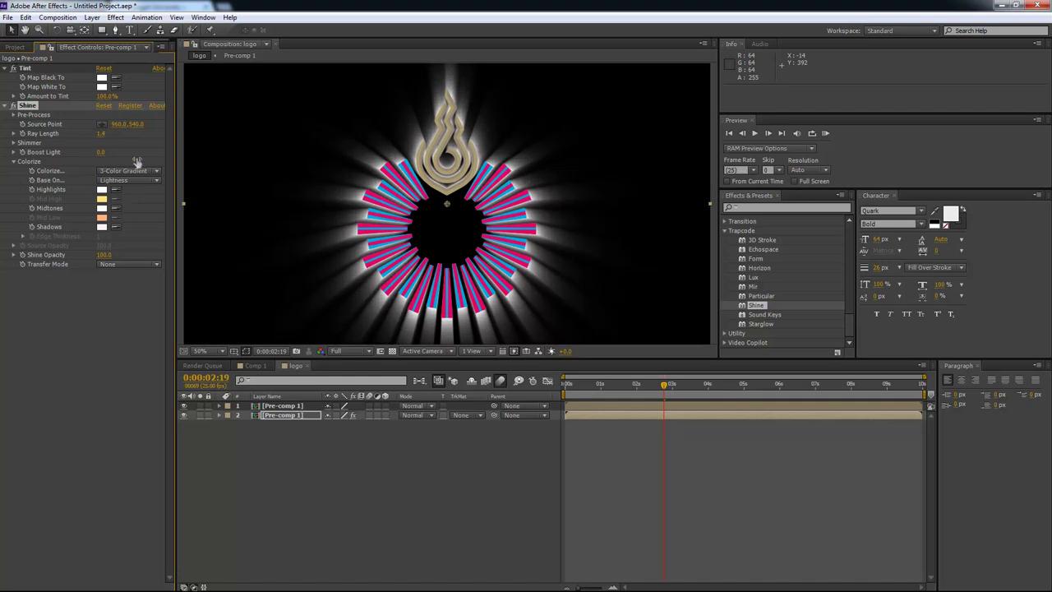
Move to 0:00:03:02 and keyframe Shine's Ray Length at 0.
{"action": "left_click_drag", "start_coordinate": [595, 385], "coordinate": [674, 384]}
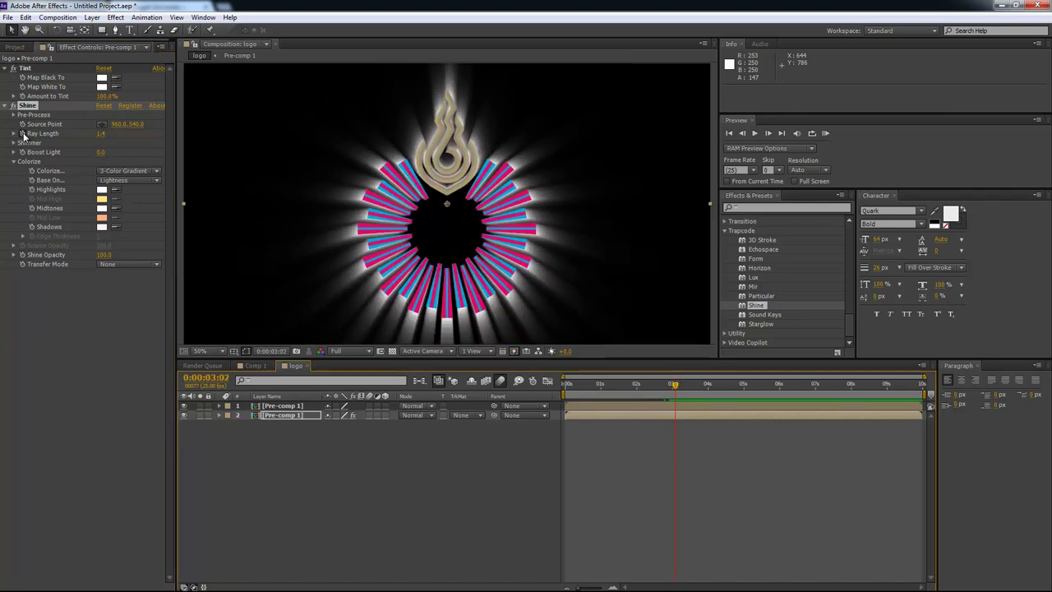
{"action": "left_click_drag", "start_coordinate": [99, 134], "coordinate": [75, 140]}
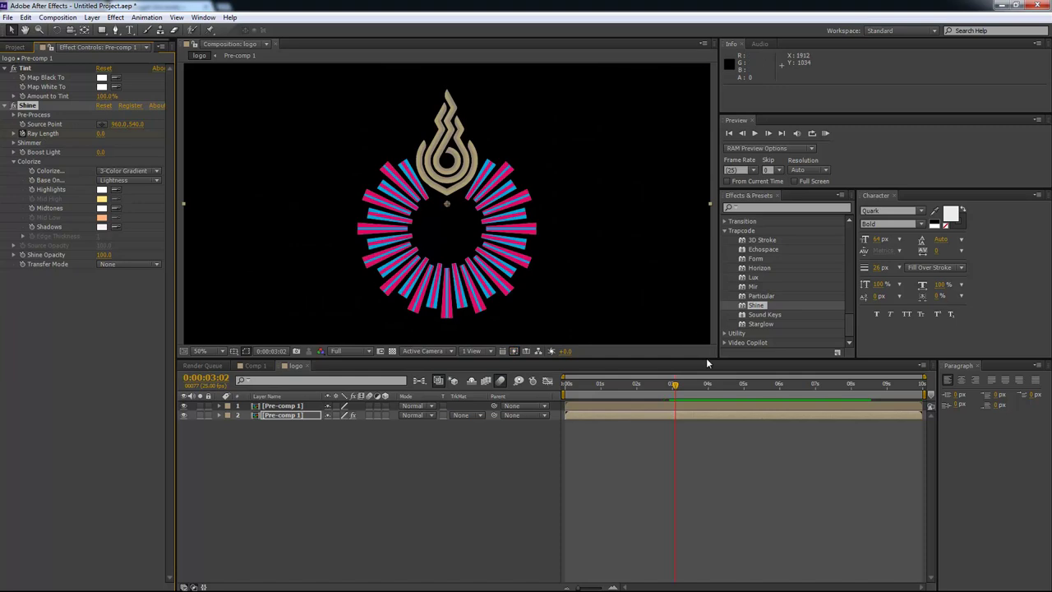
Keyframe Shine's Ray Length at about 8 at 0:00:02:24 and at 1.2 at 0:00:02:21.
{"action": "left_click_drag", "start_coordinate": [673, 387], "coordinate": [671, 387]}
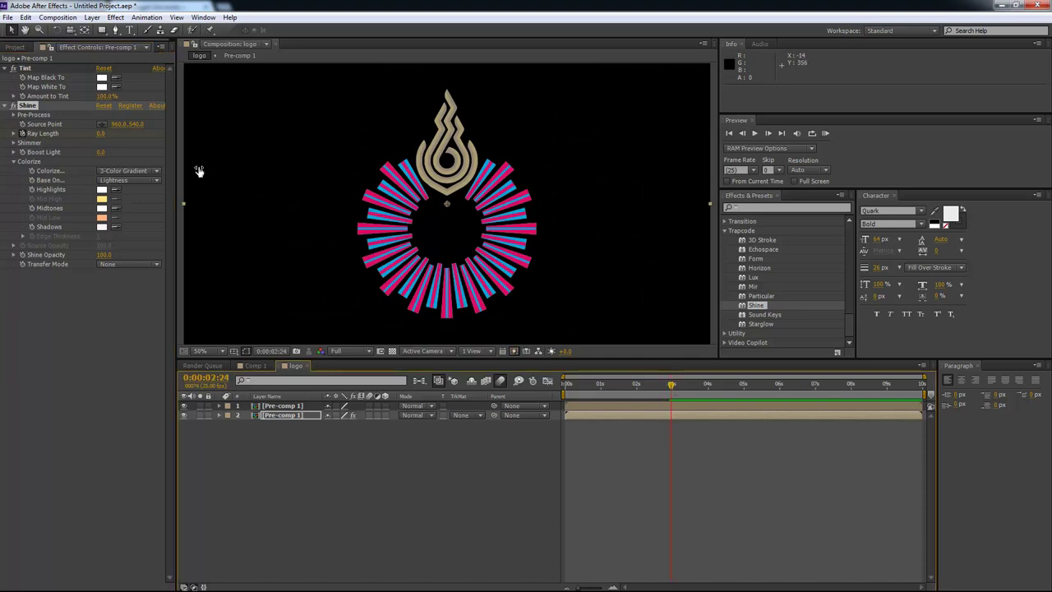
{"action": "left_click_drag", "start_coordinate": [101, 136], "coordinate": [140, 129]}
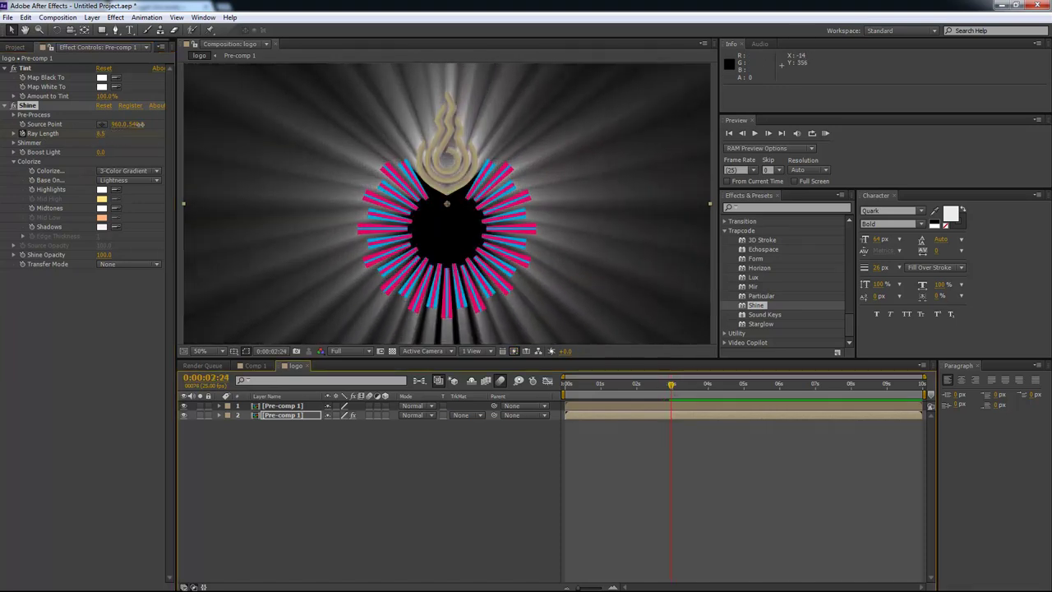
{"action": "left_click", "coordinate": [671, 389]}
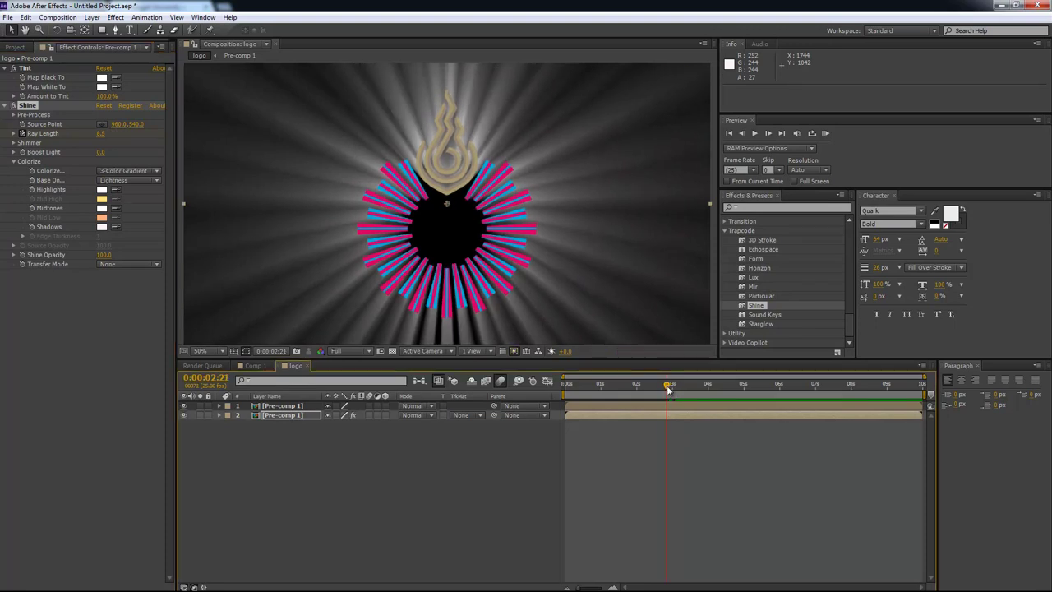
{"action": "left_click_drag", "start_coordinate": [100, 133], "coordinate": [70, 143]}
Scrub to 0:00:03:12 and RAM-preview the Shine animation at full resolution.
{"action": "left_click", "coordinate": [678, 423]}
{"action": "scroll", "coordinate": [543, 260], "scroll_direction": "down", "scroll_amount": 2}
{"action": "scroll", "coordinate": [544, 260], "scroll_direction": "up", "scroll_amount": 2}
{"action": "scroll", "coordinate": [625, 308], "scroll_direction": "down", "scroll_amount": 2}
{"action": "left_click_drag", "start_coordinate": [657, 378], "coordinate": [678, 384]}
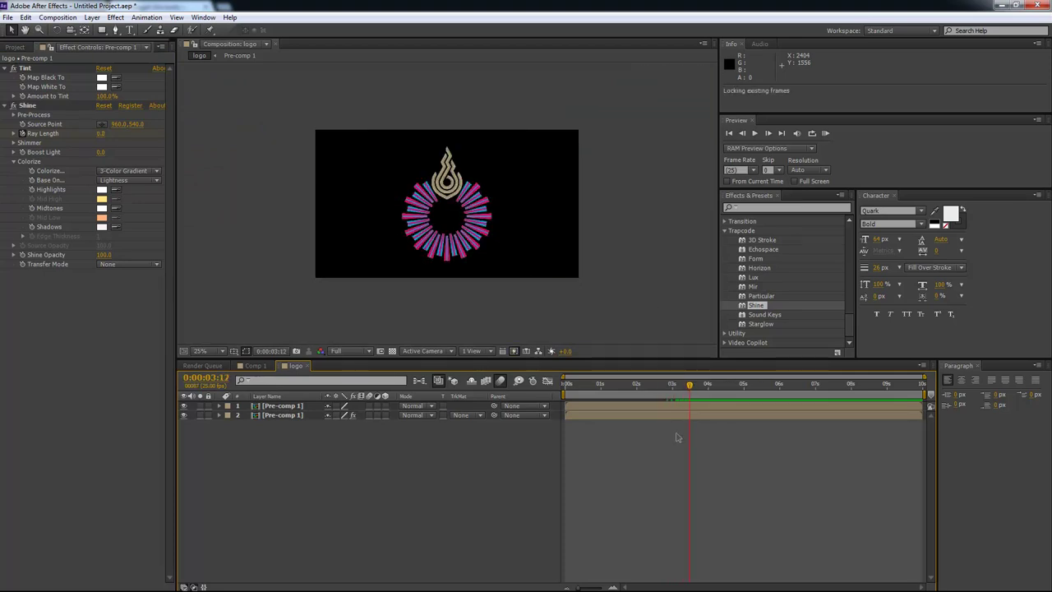
{"action": "key", "text": "KP_0"}
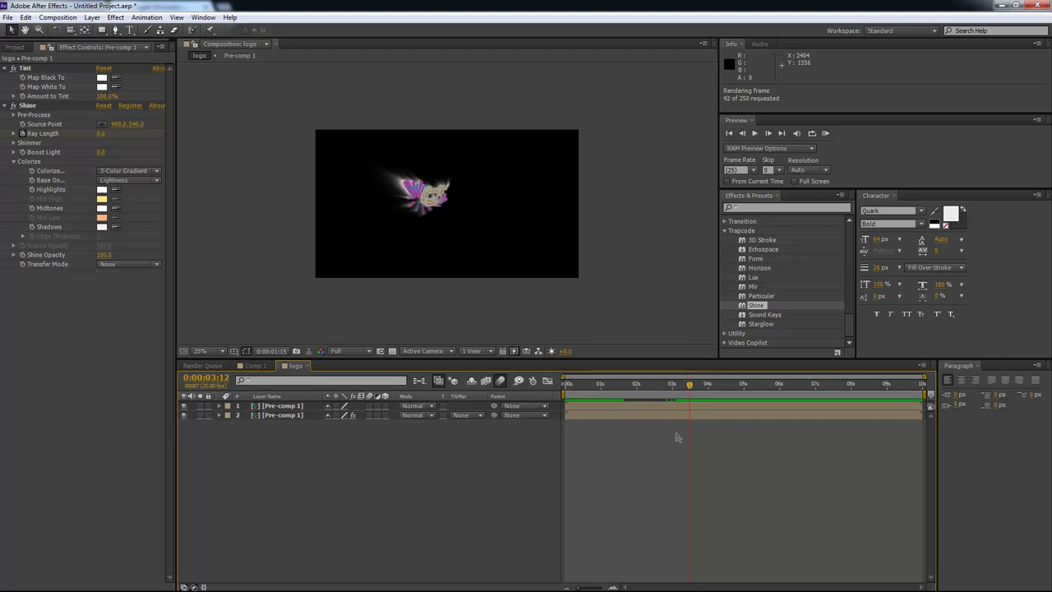
Lower the composition's preview resolution to Quarter, enlarge the viewer area and RAM-preview the whole animation.
{"action": "left_click", "coordinate": [351, 351]}
{"action": "left_click", "coordinate": [357, 416]}
{"action": "key", "text": "period"}
{"action": "key", "text": "period"}
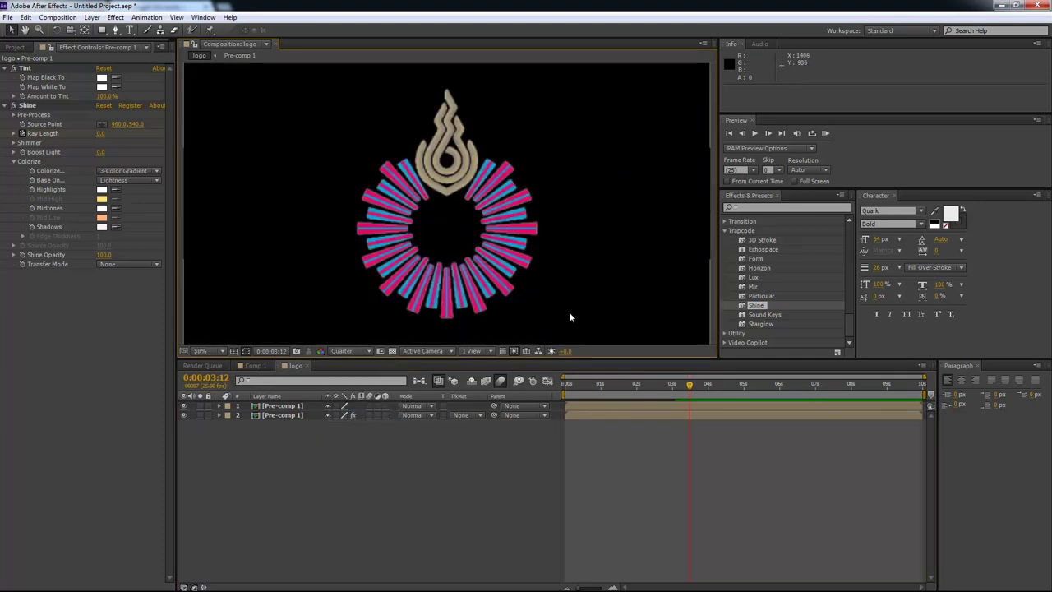
{"action": "left_click_drag", "start_coordinate": [541, 359], "coordinate": [542, 457]}
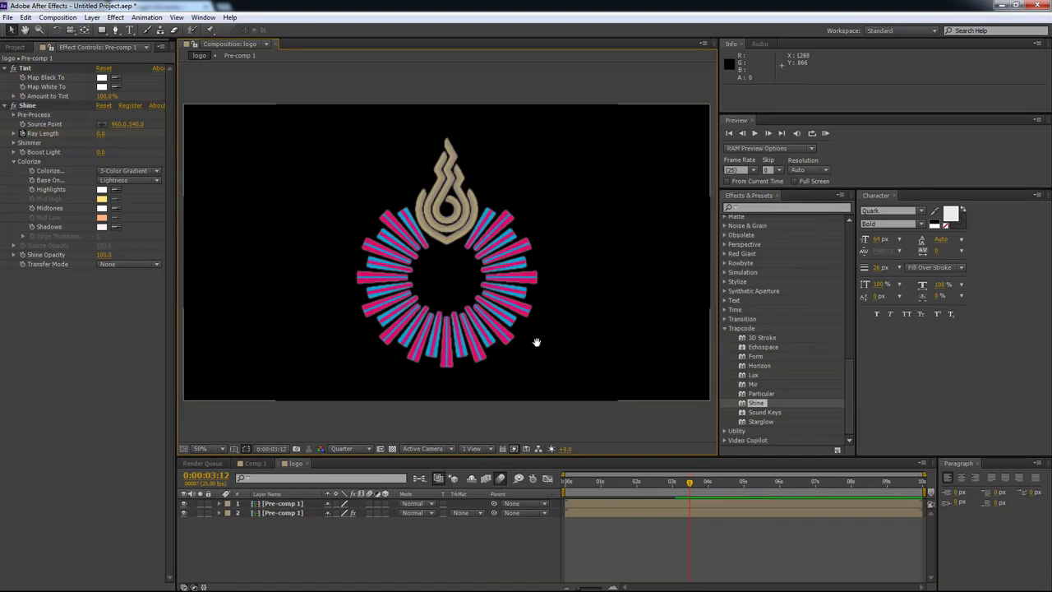
{"action": "left_click", "coordinate": [613, 559]}
{"action": "key", "text": "KP_0"}
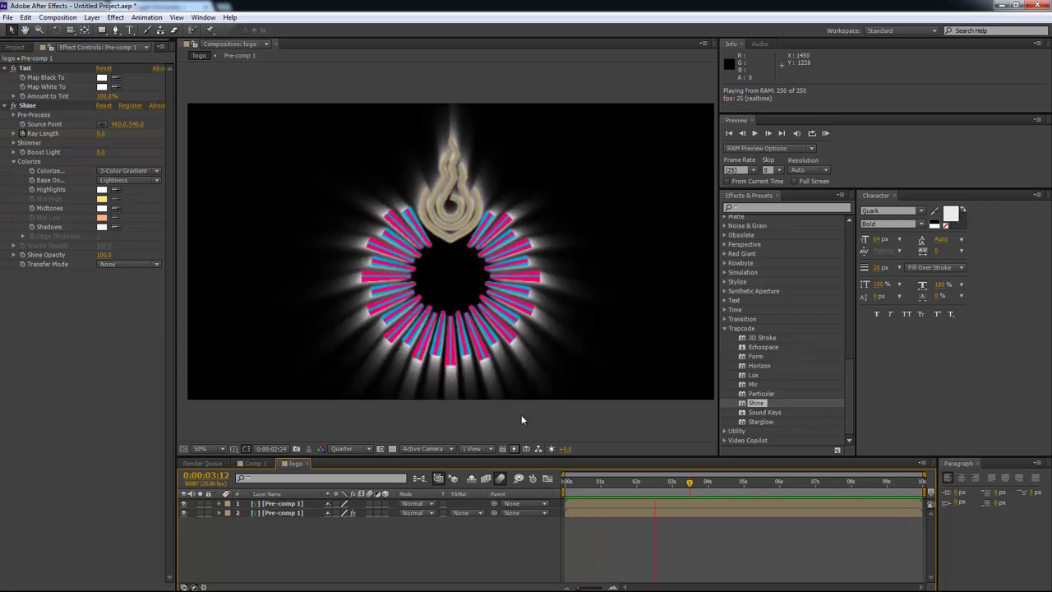
{"action": "key", "text": "space"}
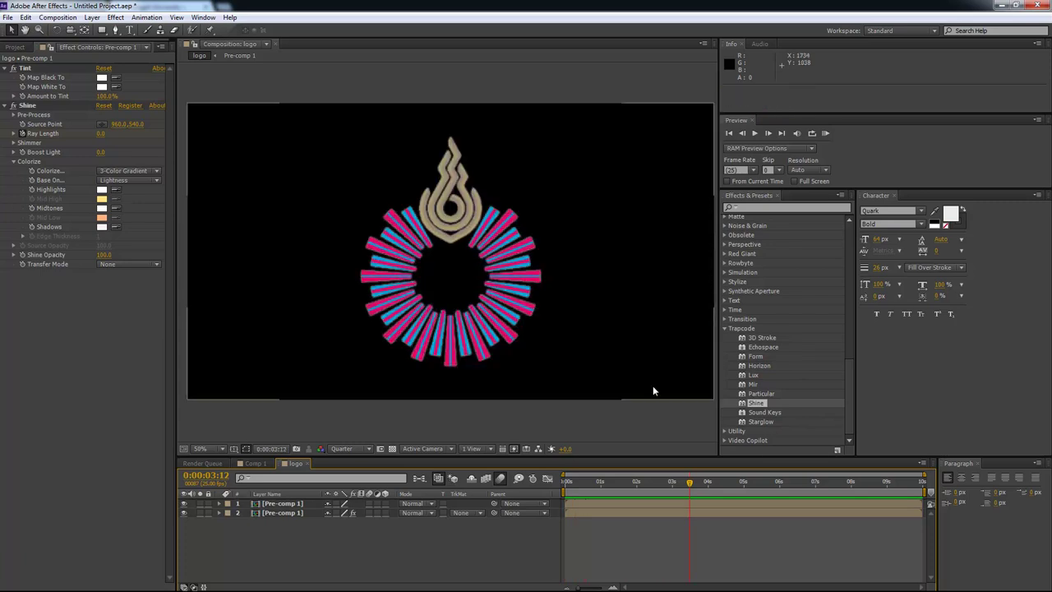
Move to 0:00:02:11 and add a new black solid above the two Pre-comp 1 layers.
{"action": "left_click_drag", "start_coordinate": [590, 484], "coordinate": [653, 490]}
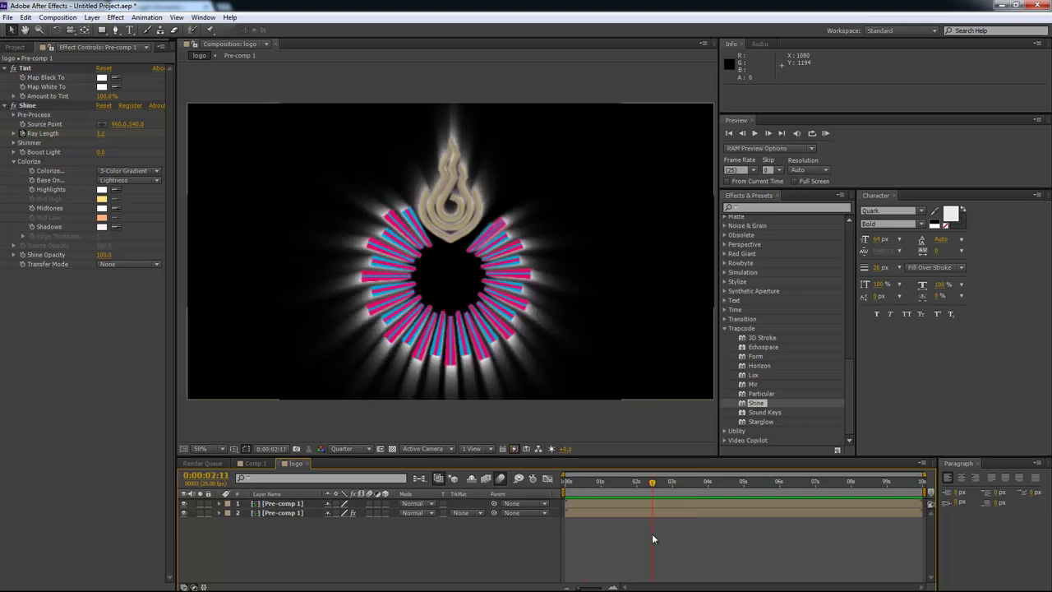
{"action": "right_click", "coordinate": [652, 490]}
{"action": "mouse_move", "coordinate": [763, 430]}
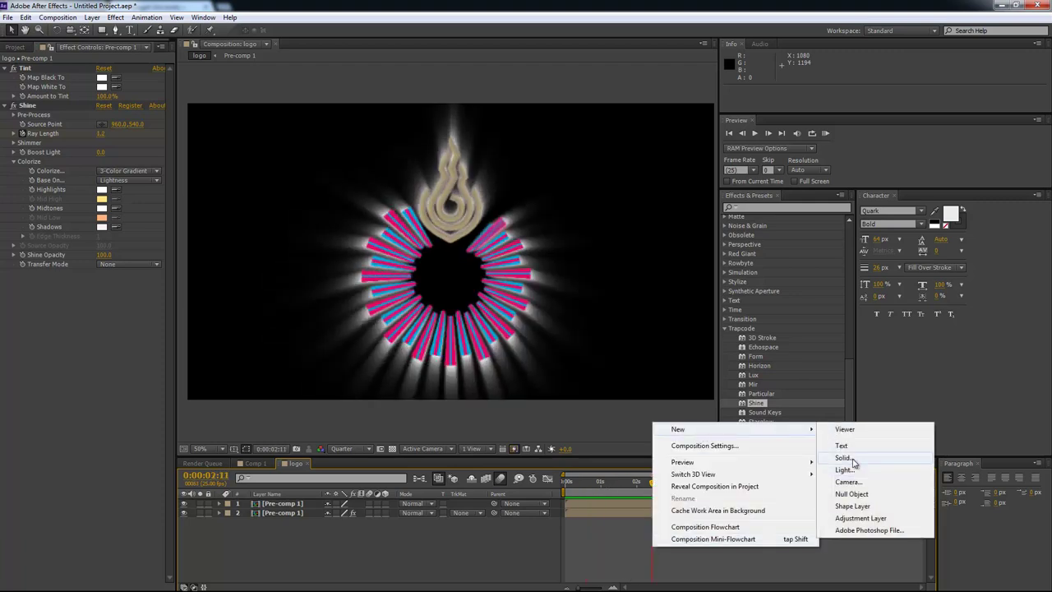
{"action": "left_click", "coordinate": [847, 458]}
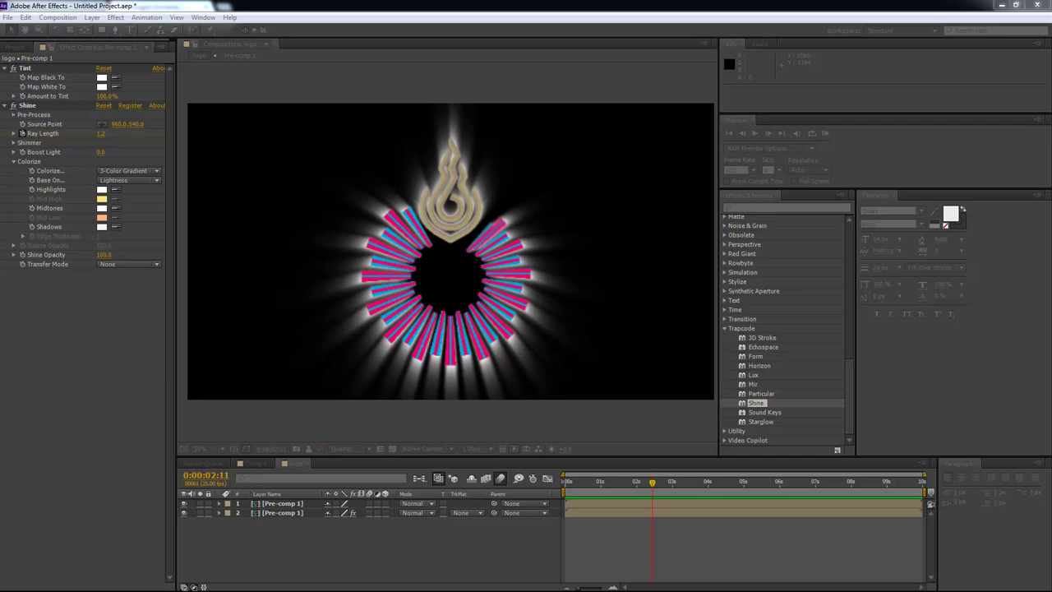
{"action": "key", "text": "Return"}
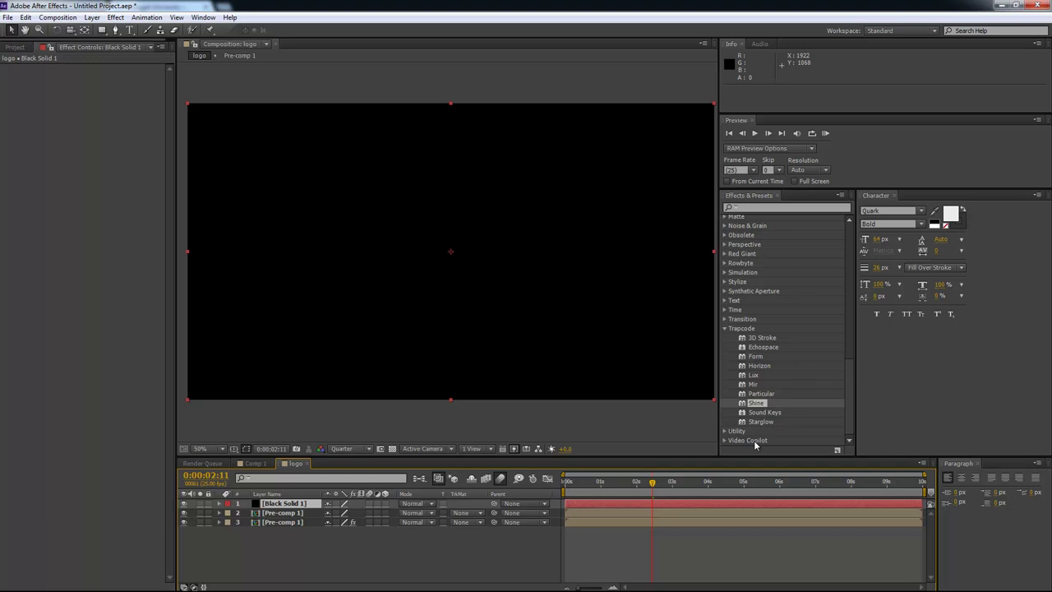
Apply Video Copilot's Optical Flares to the black solid and set the layer's blending mode to Add.
{"action": "left_click", "coordinate": [726, 441]}
{"action": "left_click_drag", "start_coordinate": [767, 413], "coordinate": [749, 501]}
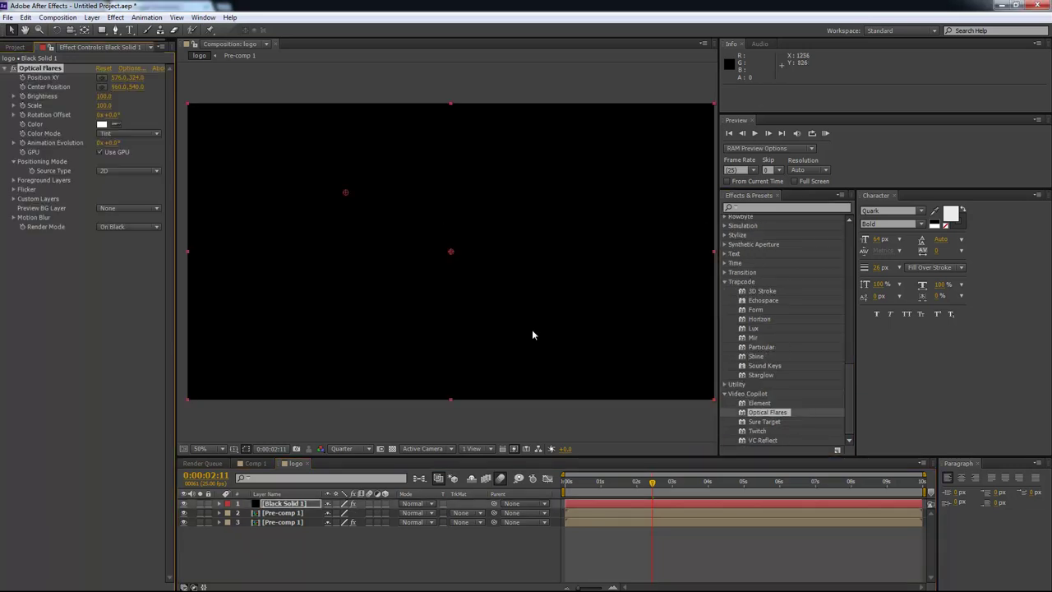
{"action": "left_click", "coordinate": [425, 503]}
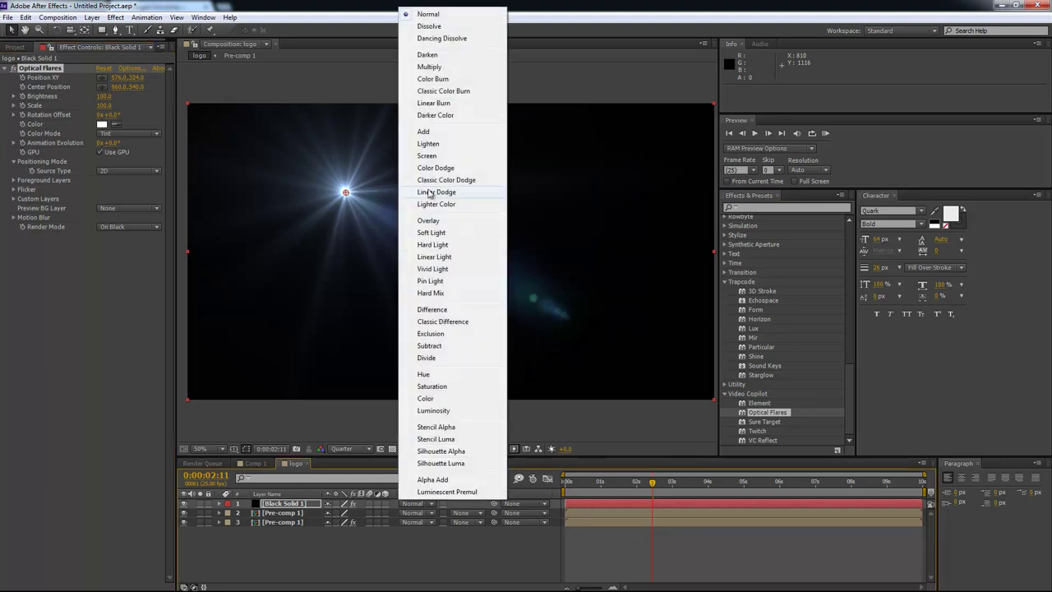
{"action": "left_click", "coordinate": [427, 132]}
Place the flare on the flame's tip and load the blue horizontal-streak preset from Optical Flares' Motion Graphics folder.
{"action": "left_click_drag", "start_coordinate": [346, 194], "coordinate": [449, 140]}
{"action": "left_click", "coordinate": [129, 71]}
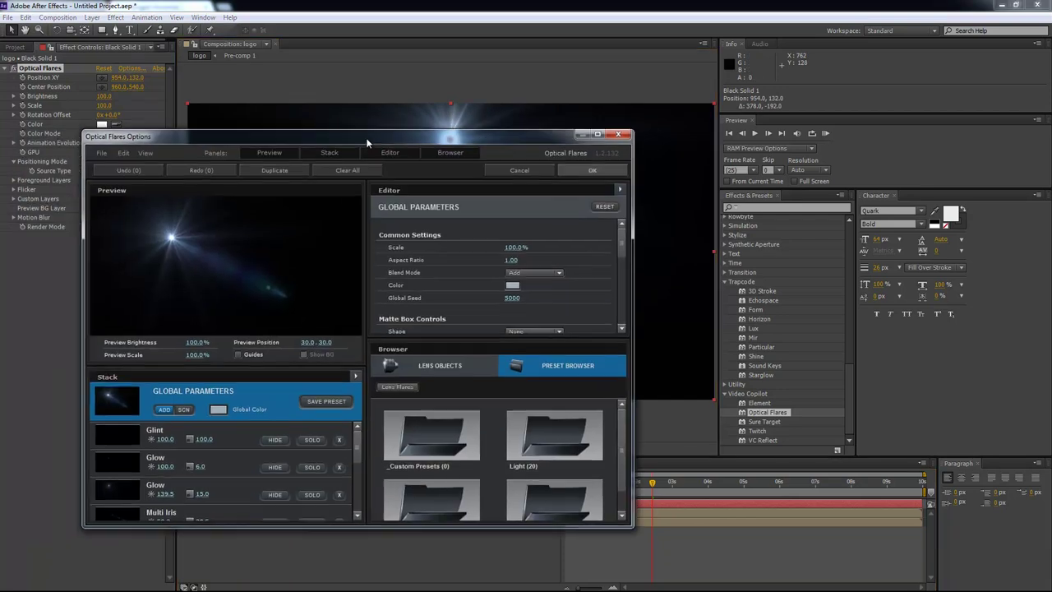
{"action": "left_click_drag", "start_coordinate": [367, 143], "coordinate": [431, 102]}
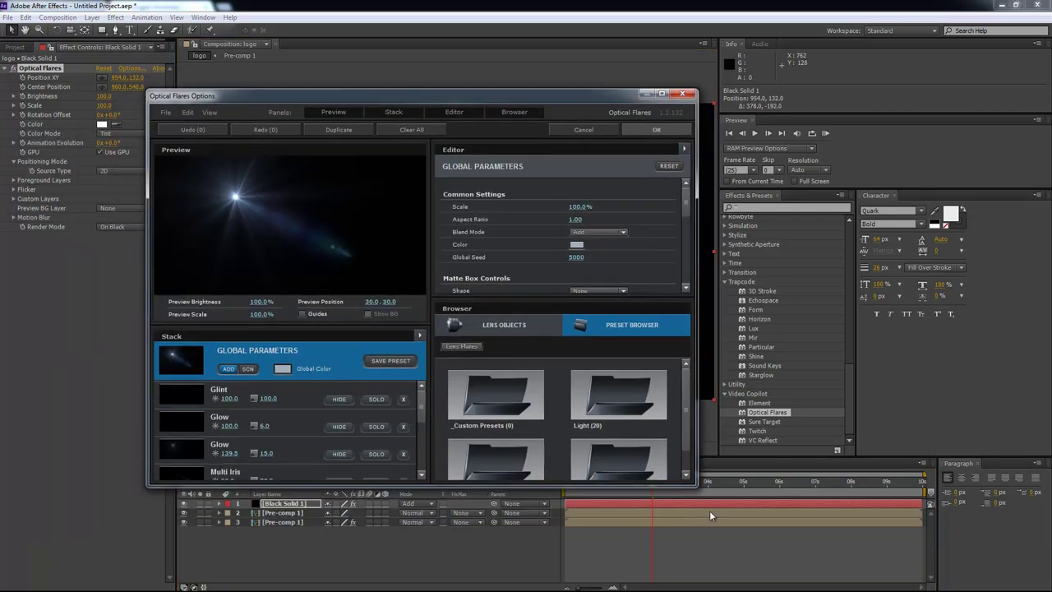
{"action": "left_click_drag", "start_coordinate": [695, 483], "coordinate": [912, 530]}
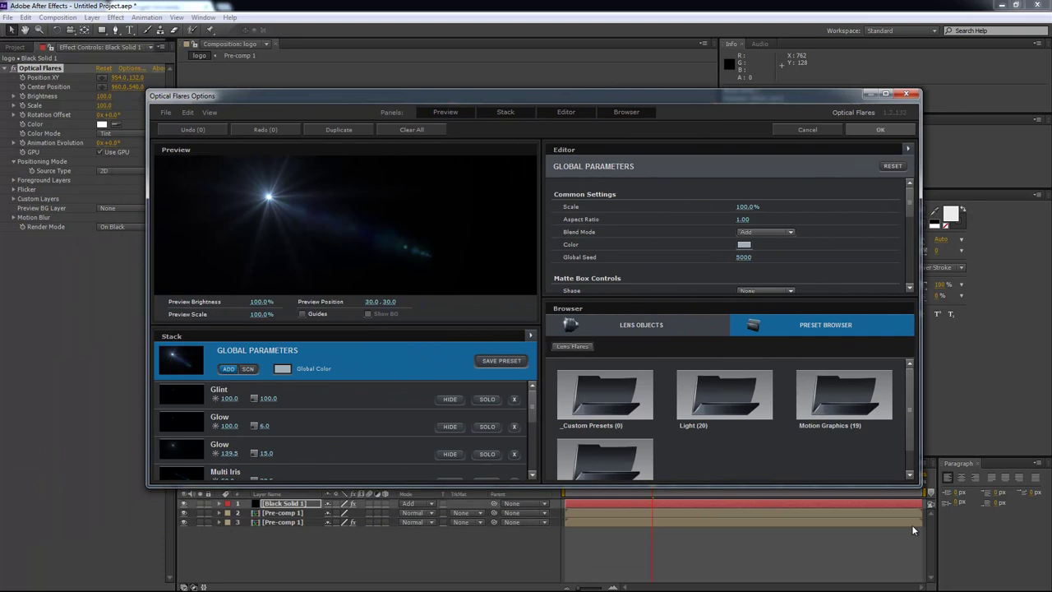
{"action": "left_click", "coordinate": [838, 398]}
{"action": "left_click", "coordinate": [843, 455]}
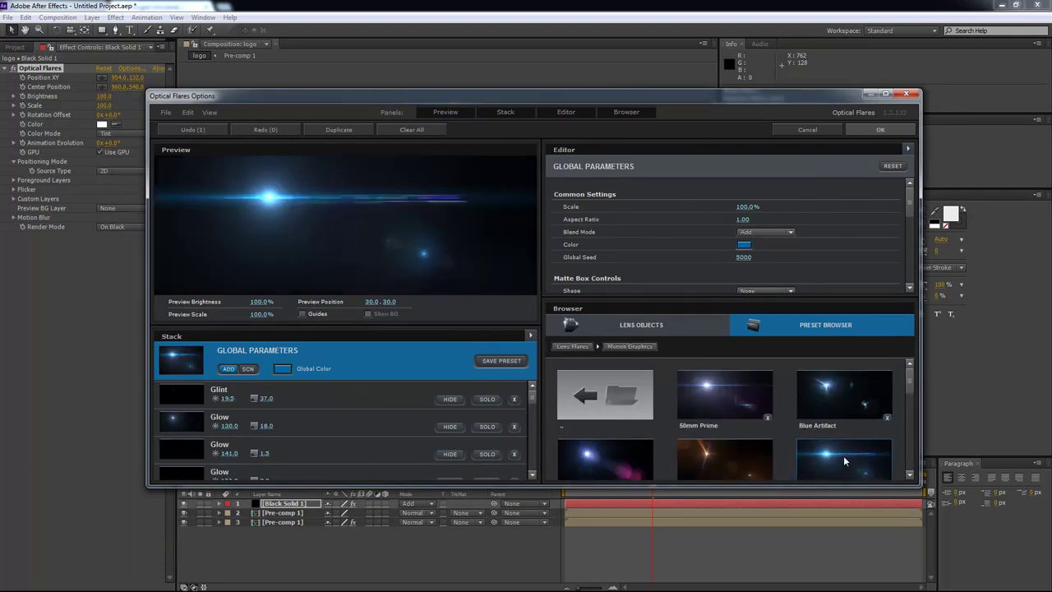
{"action": "left_click", "coordinate": [878, 129]}
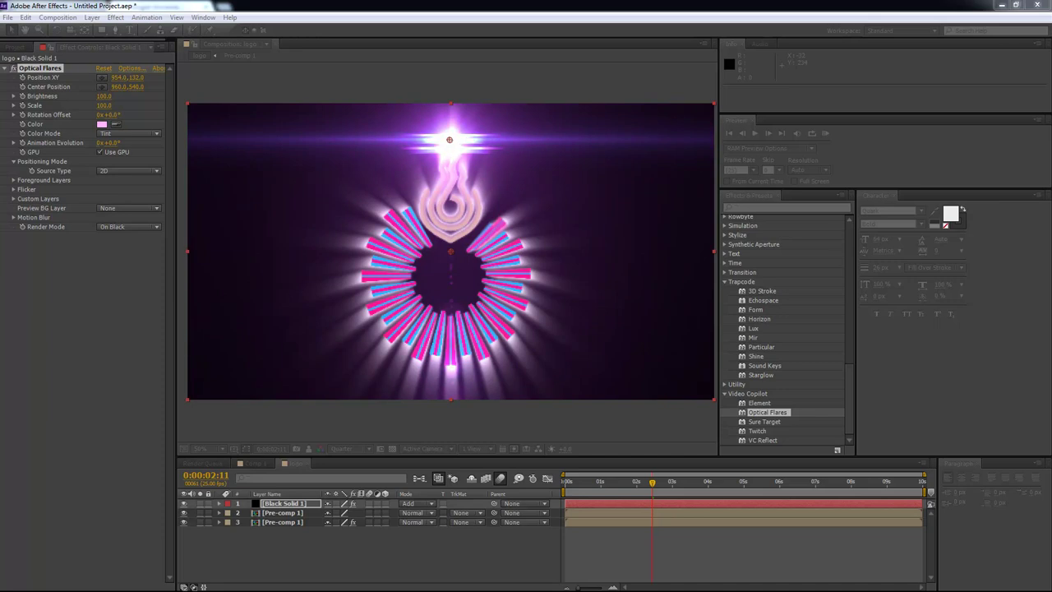
Fine-tune the pink flare's position to 958, 124 on the flame's tip and try out its Rotation Offset.
{"action": "left_click_drag", "start_coordinate": [449, 140], "coordinate": [450, 139]}
{"action": "left_click_drag", "start_coordinate": [110, 115], "coordinate": [148, 115]}
{"action": "key", "text": "ctrl+z"}
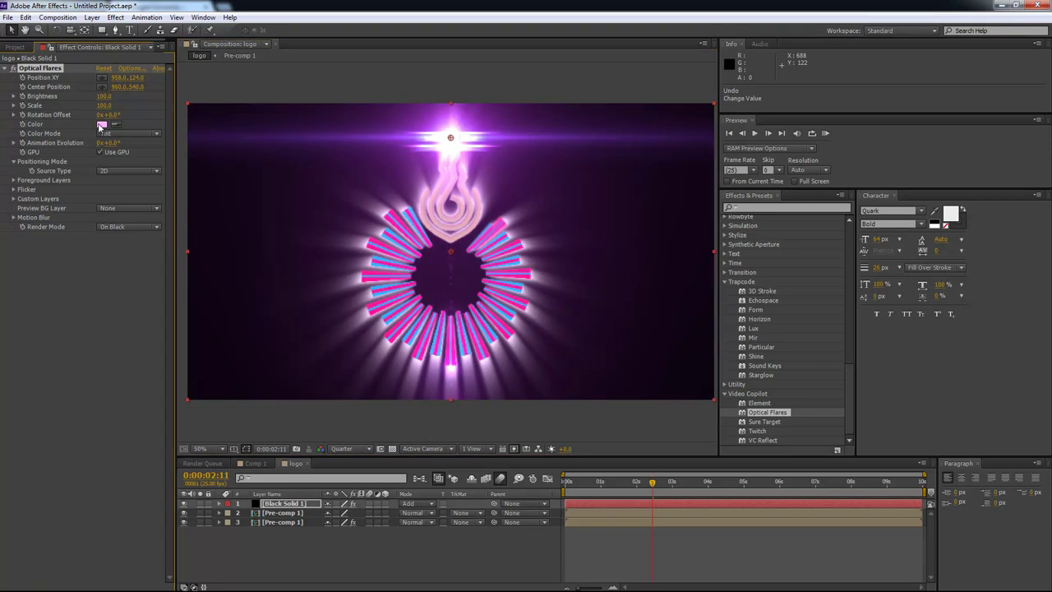
Drive the flare's Rotation Offset with the expression time*50 and scrub through the timeline to check the rotation.
{"action": "left_click", "coordinate": [23, 114], "text": "alt"}
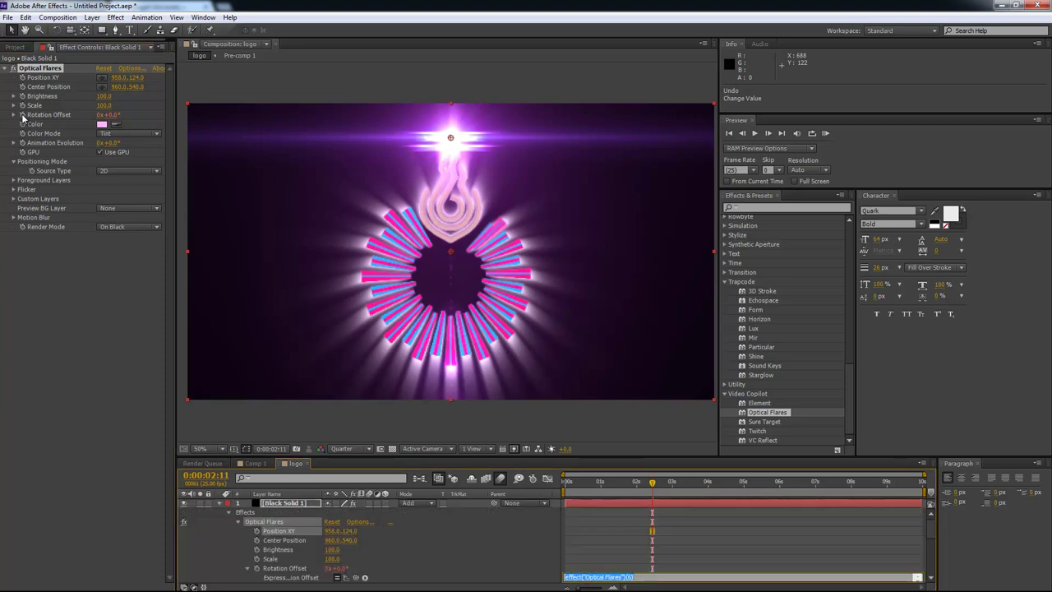
{"action": "type", "text": "time*50"}
{"action": "key", "text": "KP_Enter"}
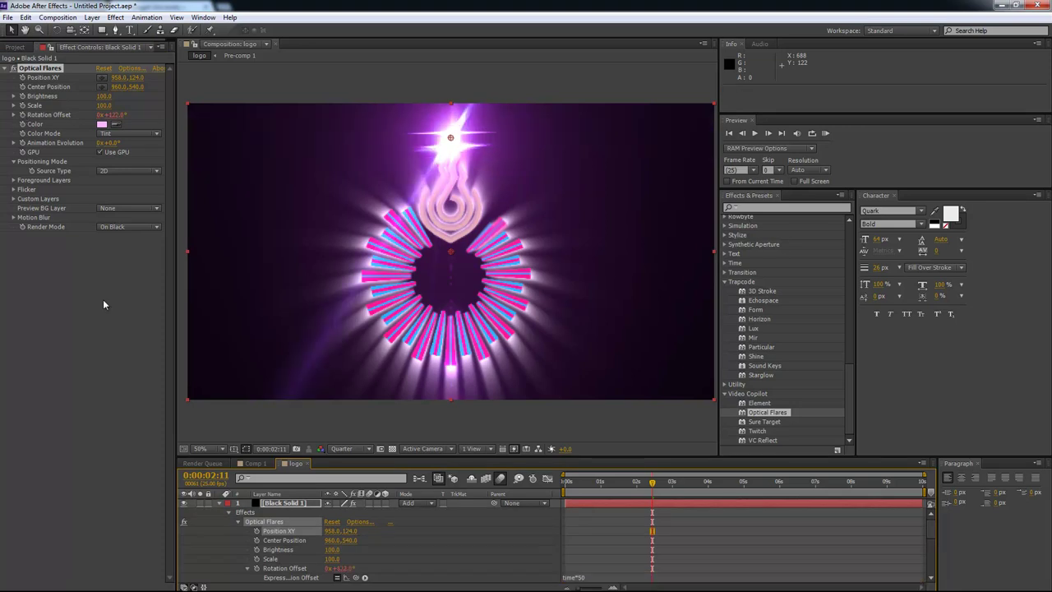
{"action": "left_click_drag", "start_coordinate": [576, 483], "coordinate": [656, 503]}
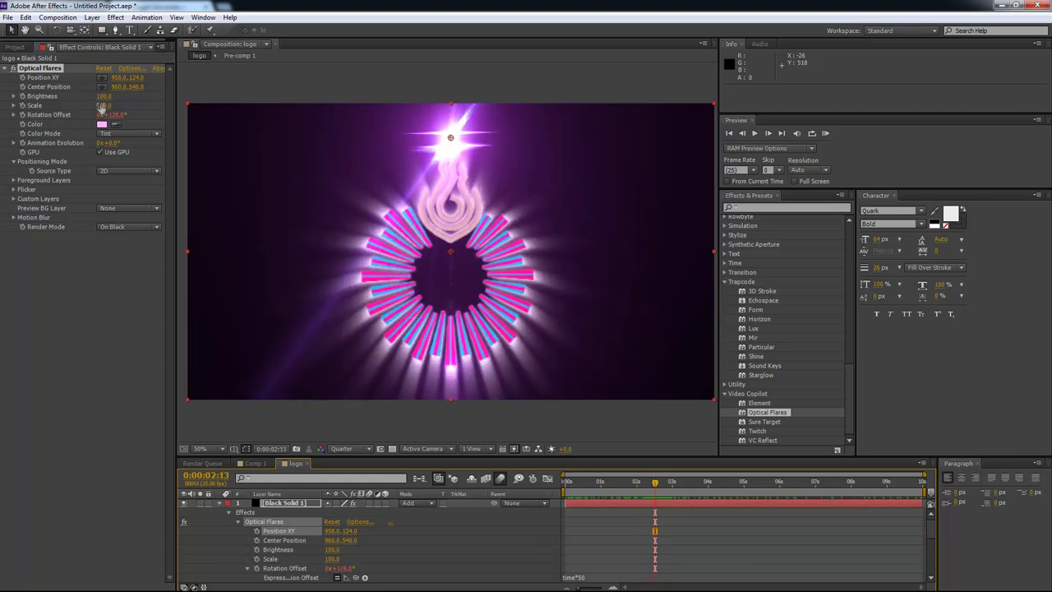
Move to 0:00:03:02 and keyframe the flare's Scale at 0.
{"action": "left_click", "coordinate": [677, 483]}
{"action": "left_click_drag", "start_coordinate": [676, 483], "coordinate": [676, 483]}
{"action": "left_click", "coordinate": [22, 106]}
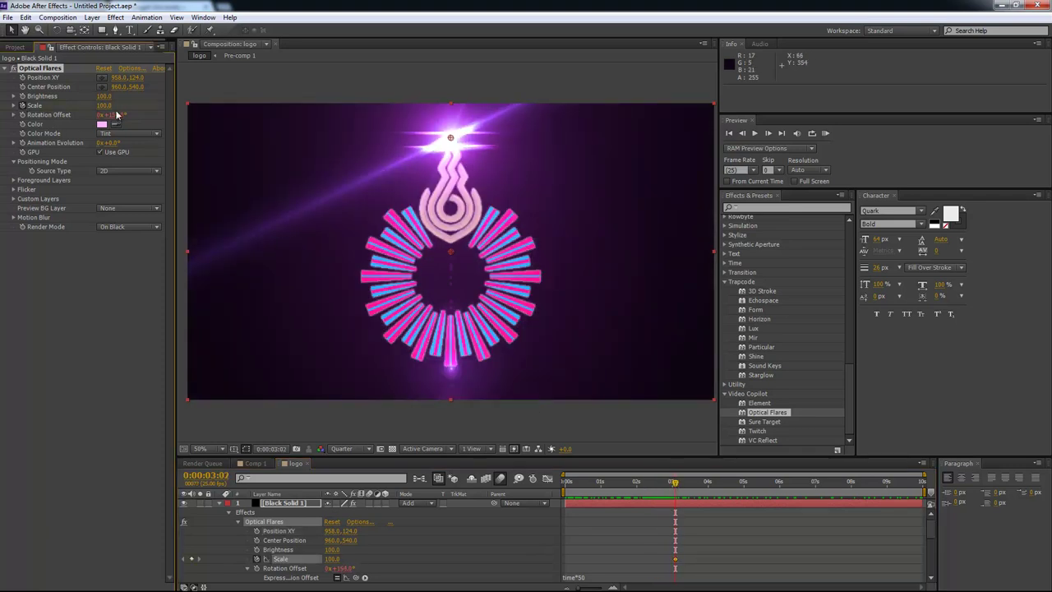
{"action": "left_click_drag", "start_coordinate": [103, 105], "coordinate": [63, 109]}
Keyframe the flare's Scale at 710 at 0:00:02:24 and at 70 at 0:00:02:22.
{"action": "key", "text": "Page_Up"}
{"action": "key", "text": "Page_Up"}
{"action": "key", "text": "Page_Up"}
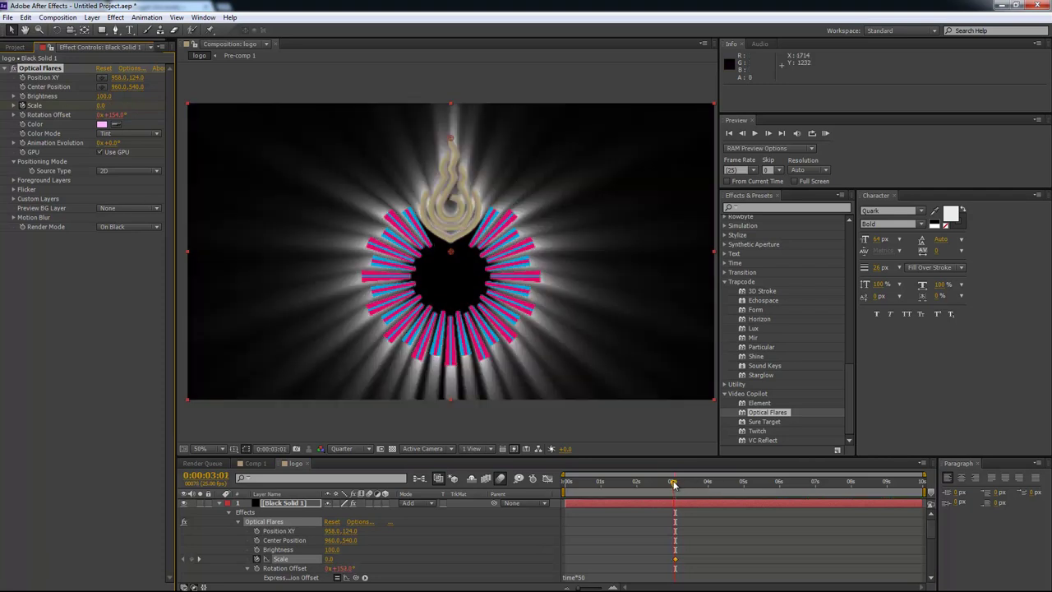
{"action": "left_click_drag", "start_coordinate": [102, 106], "coordinate": [136, 101]}
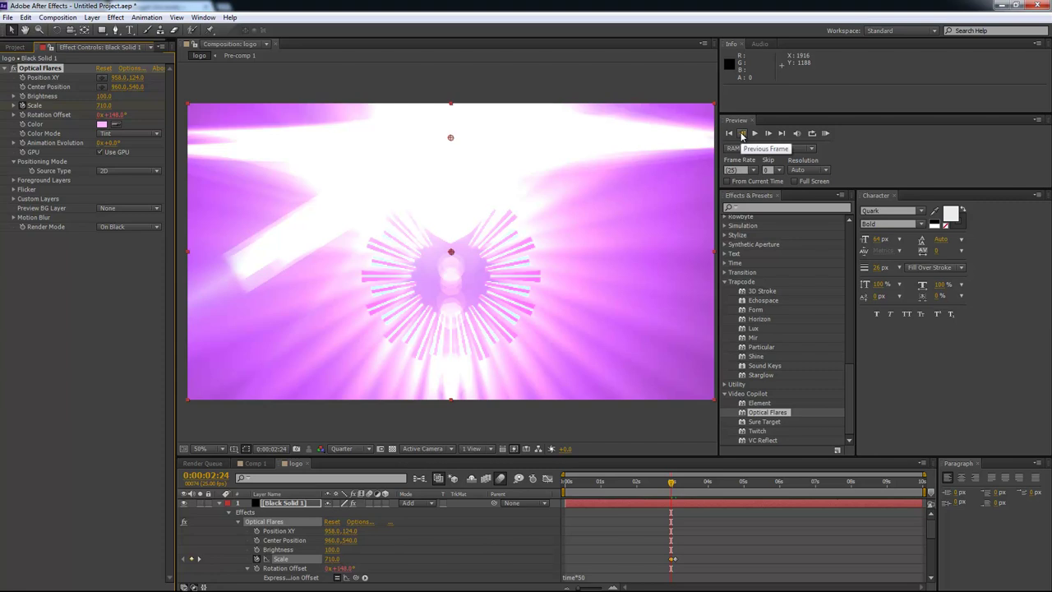
{"action": "left_click", "coordinate": [742, 133]}
{"action": "left_click", "coordinate": [742, 133]}
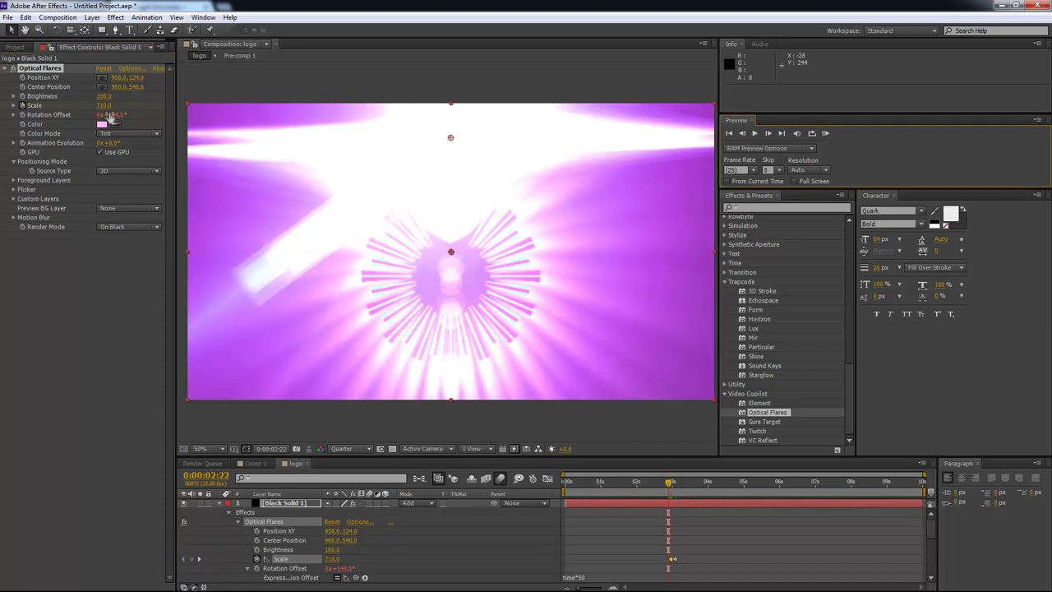
{"action": "type", "text": "70"}
{"action": "key", "text": "Return"}
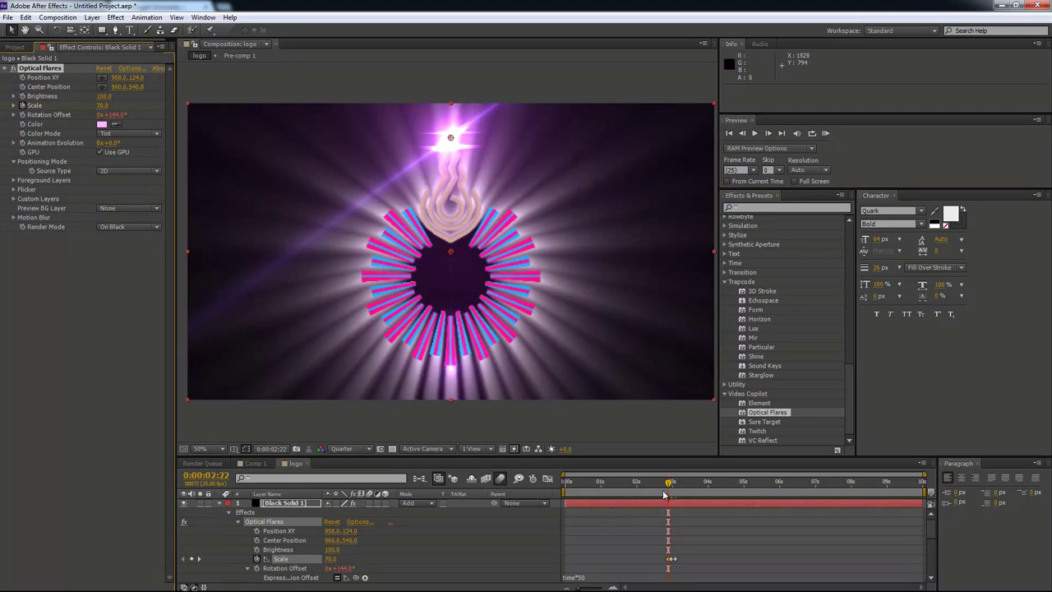
Keyframe the flare's Scale at 30 at 0:00:01:08 and at 10 at 0:00:00:15.
{"action": "left_click_drag", "start_coordinate": [667, 484], "coordinate": [612, 500]}
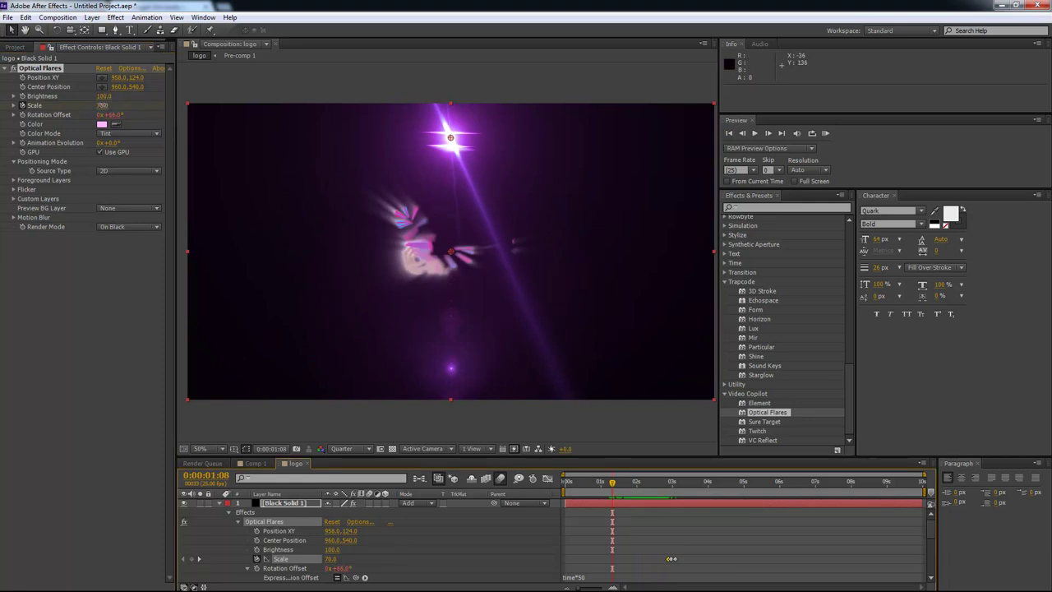
{"action": "type", "text": "30"}
{"action": "key", "text": "Return"}
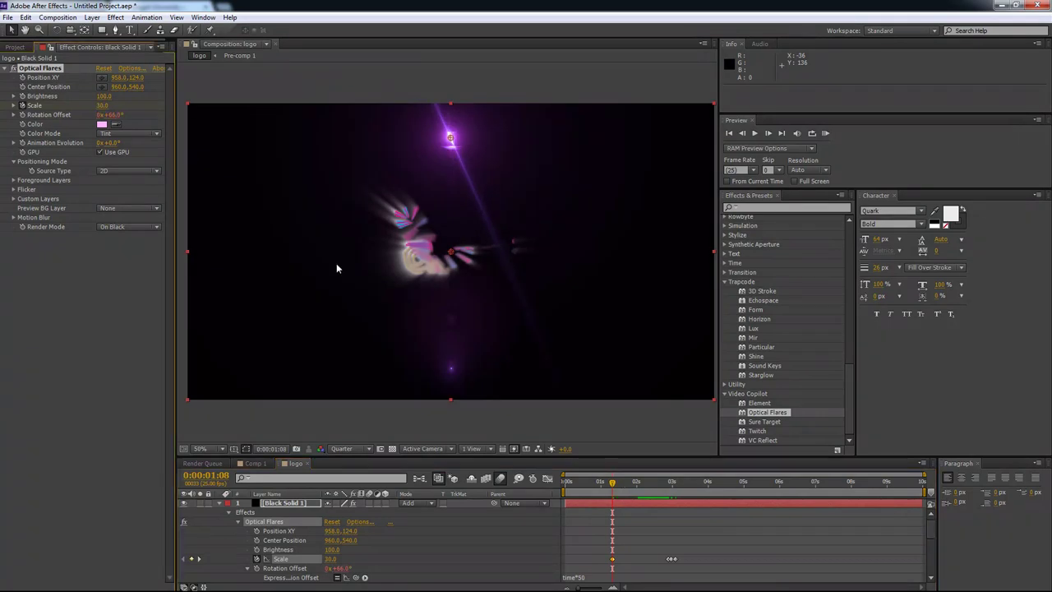
{"action": "left_click_drag", "start_coordinate": [609, 485], "coordinate": [585, 482]}
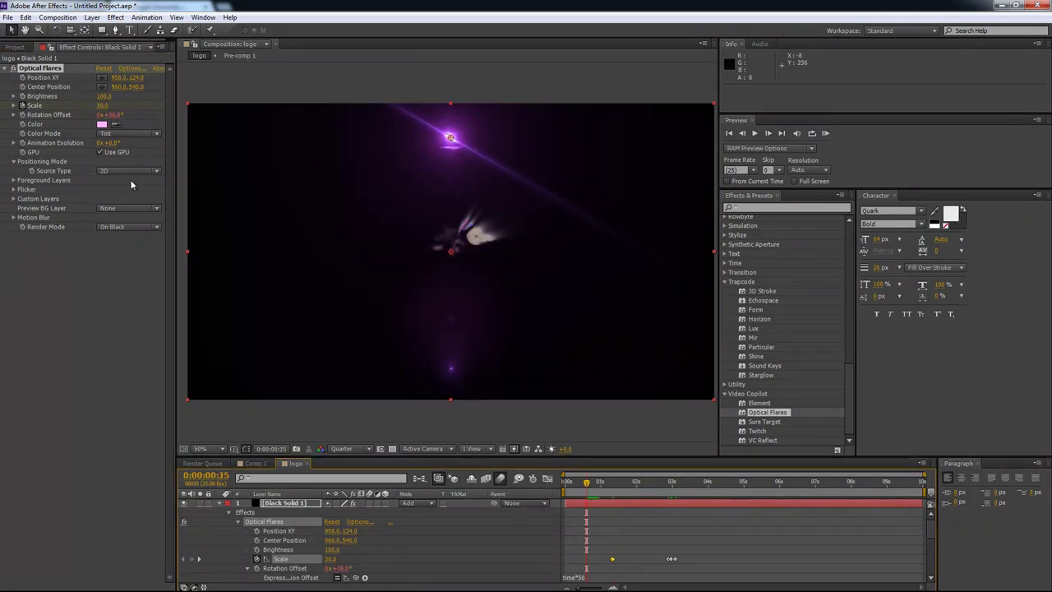
{"action": "left_click", "coordinate": [102, 105]}
{"action": "type", "text": "10"}
{"action": "key", "text": "Return"}
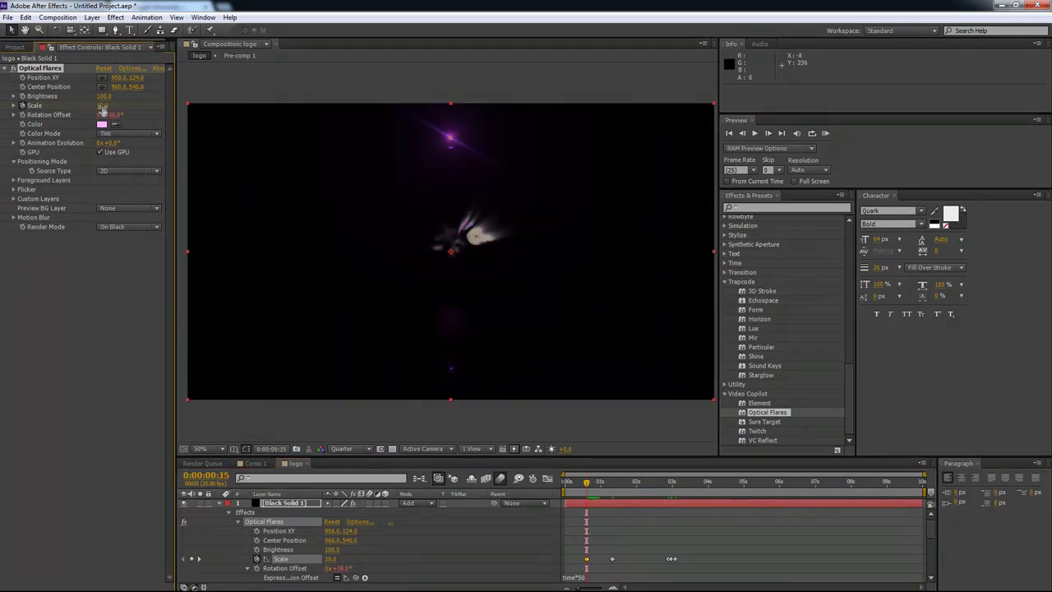
Start keyframing the flare's Position XY at 0:00:00:00, placing it on the small logo piece at about 370, 534.
{"action": "left_click_drag", "start_coordinate": [586, 482], "coordinate": [552, 491]}
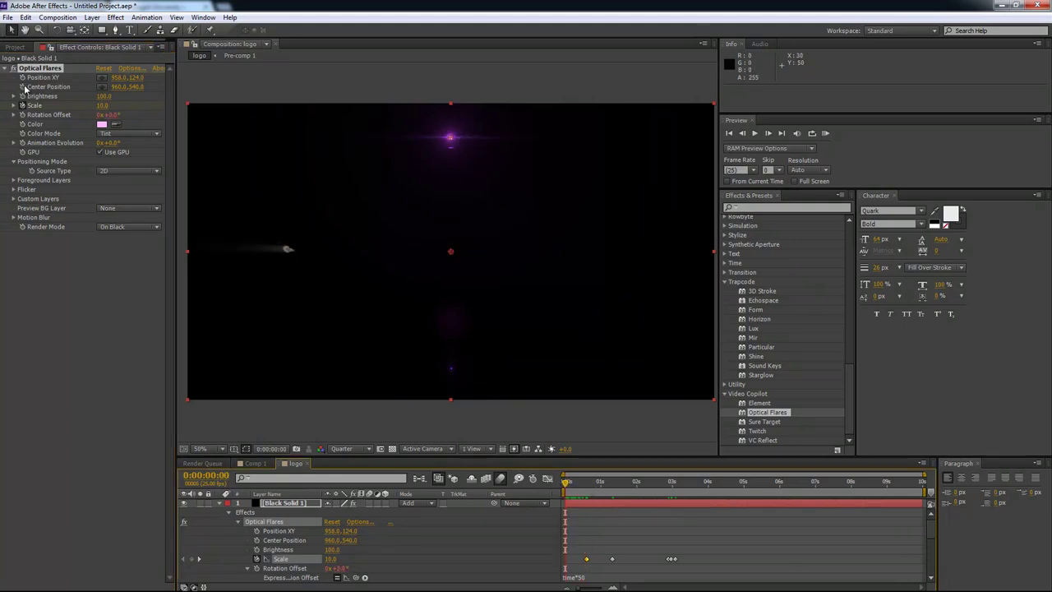
{"action": "left_click", "coordinate": [23, 77]}
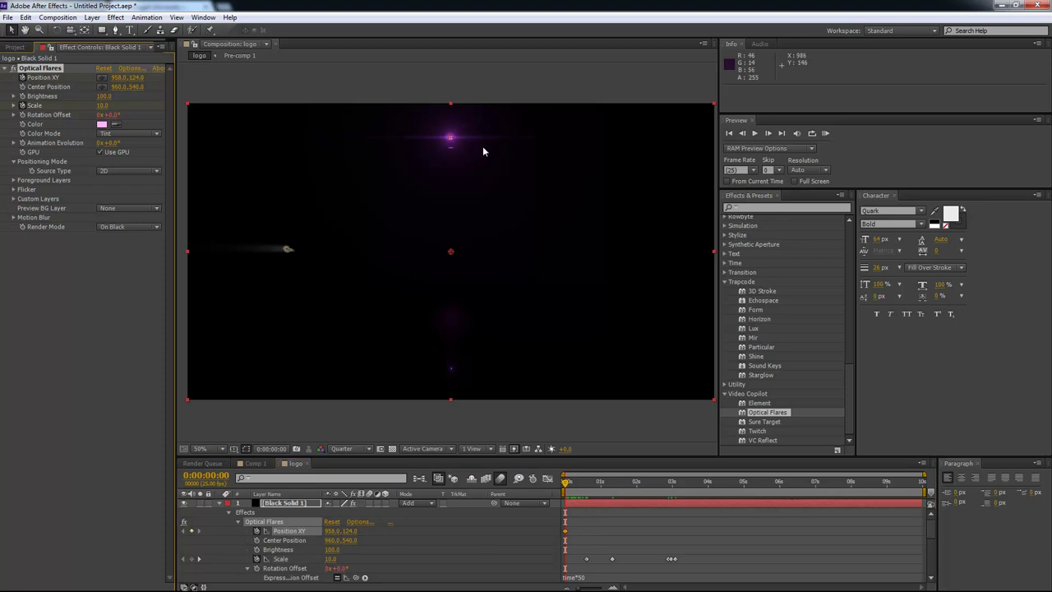
{"action": "left_click_drag", "start_coordinate": [450, 138], "coordinate": [287, 253]}
Keyframe the flare's position near the frame centre at 0:00:00:24, at about 974, 506.
{"action": "left_click_drag", "start_coordinate": [574, 488], "coordinate": [599, 483]}
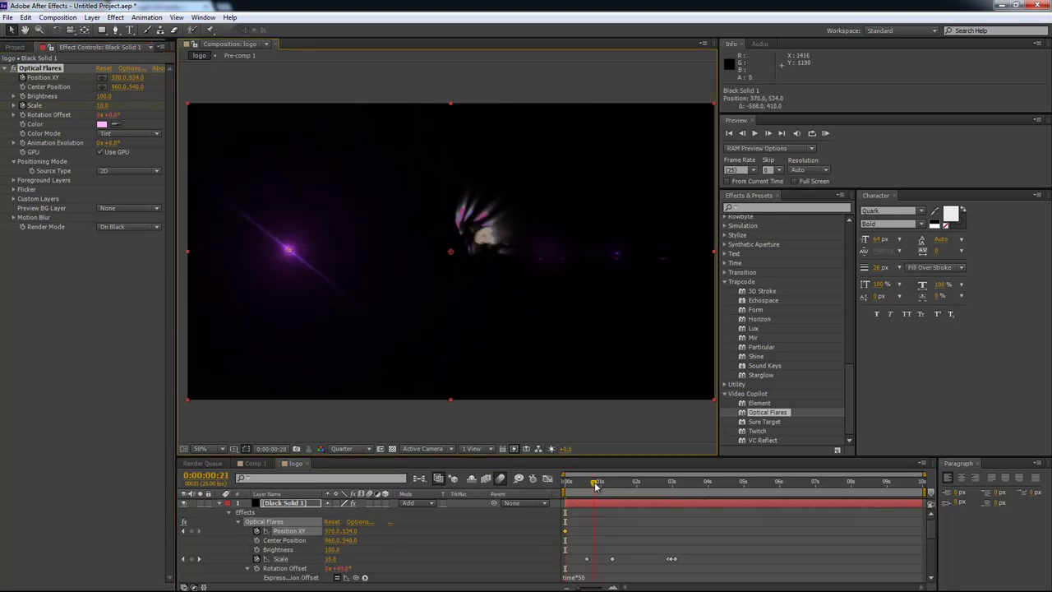
{"action": "left_click_drag", "start_coordinate": [287, 251], "coordinate": [462, 231]}
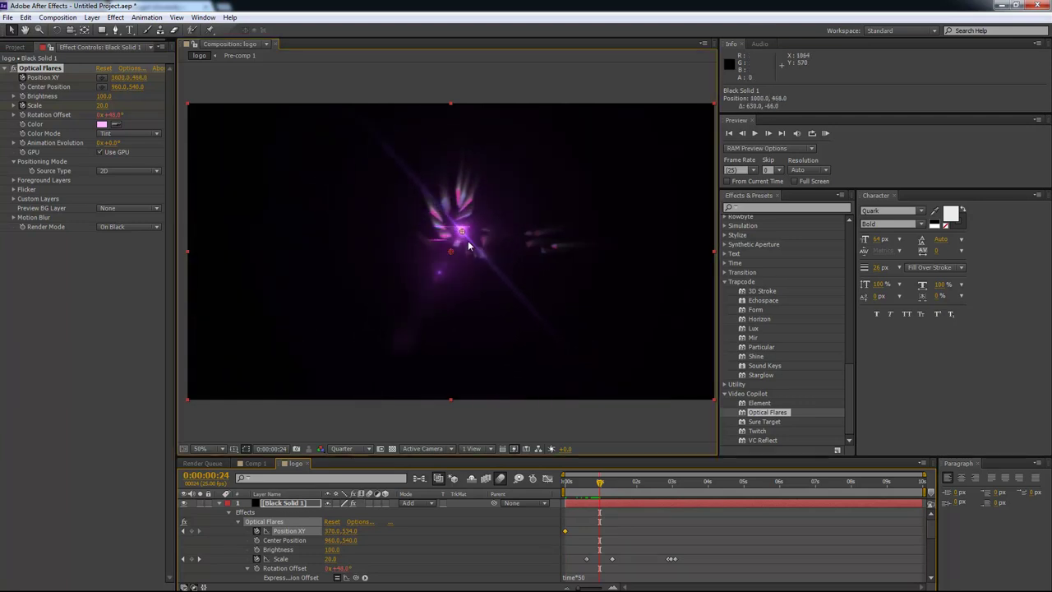
{"action": "mouse_move", "coordinate": [597, 482]}
{"action": "left_mouse_down"}
{"action": "mouse_move", "coordinate": [585, 482]}
{"action": "mouse_move", "coordinate": [599, 484]}
{"action": "left_mouse_up"}
{"action": "left_click_drag", "start_coordinate": [461, 233], "coordinate": [454, 244]}
Keyframe the flare's position at about 962, 160 at 0:00:02:01 and at about 964, 454 at 0:00:01:13.
{"action": "left_click_drag", "start_coordinate": [597, 491], "coordinate": [637, 491]}
{"action": "left_click_drag", "start_coordinate": [454, 244], "coordinate": [451, 148]}
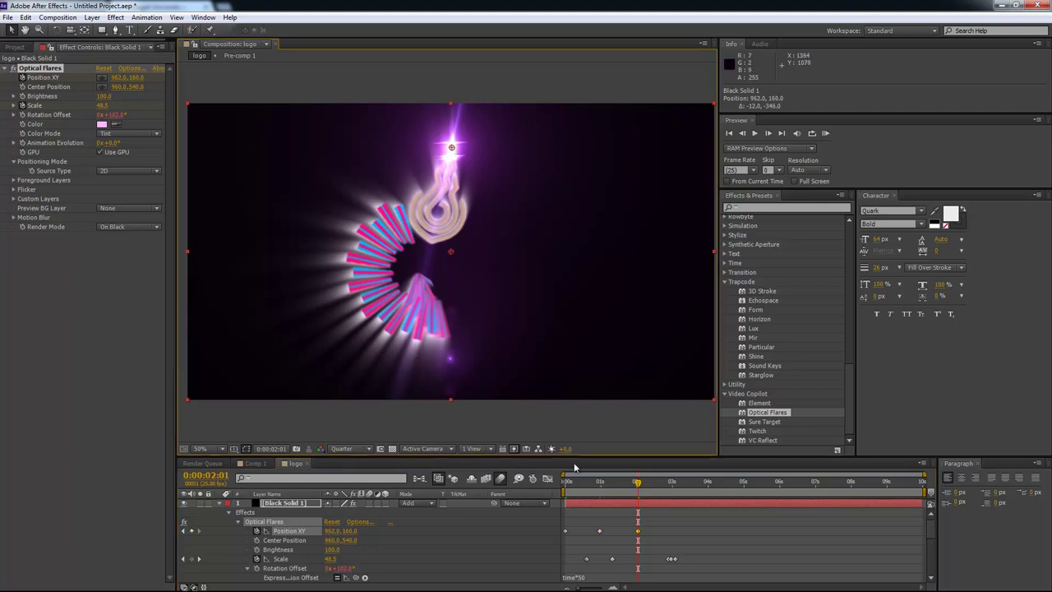
{"action": "left_click_drag", "start_coordinate": [643, 483], "coordinate": [619, 486]}
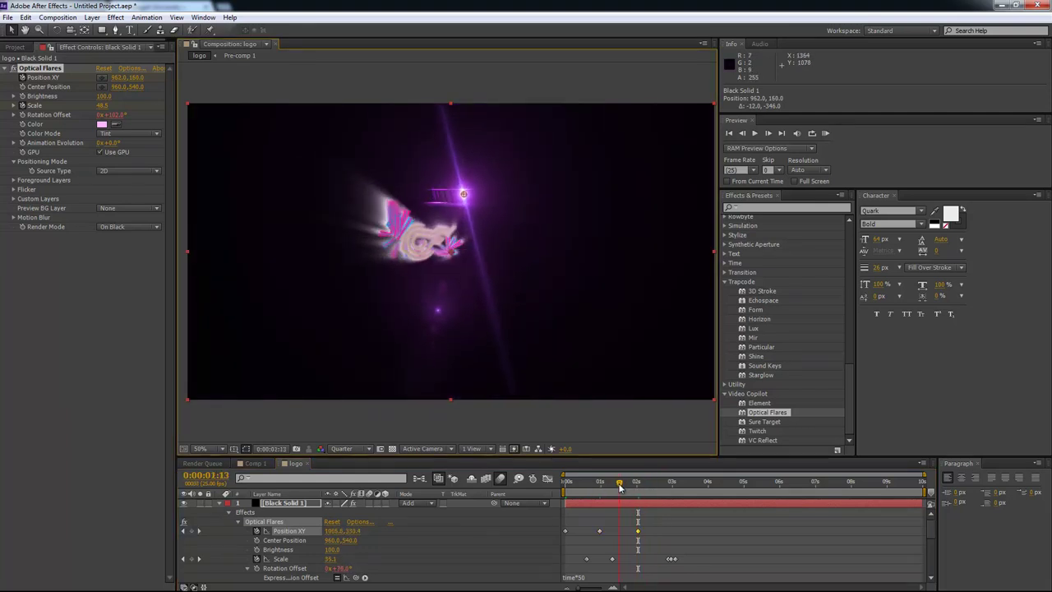
{"action": "left_click_drag", "start_coordinate": [463, 194], "coordinate": [452, 228]}
Keyframe the flare's position at about 1078, 460 at 0:00:00:13 and at about 713, 539 a few frames earlier.
{"action": "left_click", "coordinate": [585, 484]}
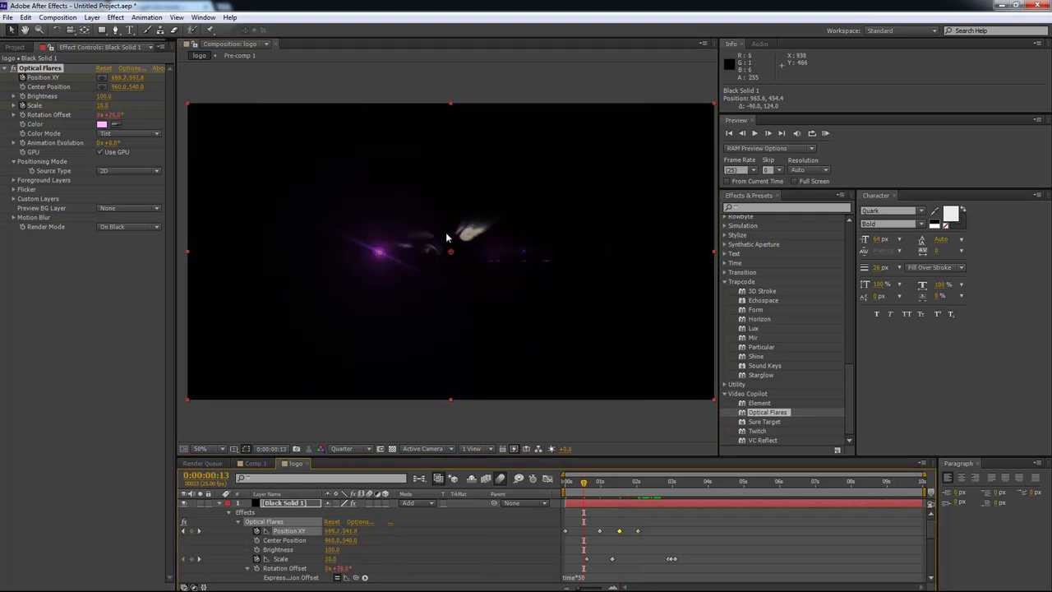
{"action": "left_click_drag", "start_coordinate": [378, 260], "coordinate": [482, 230]}
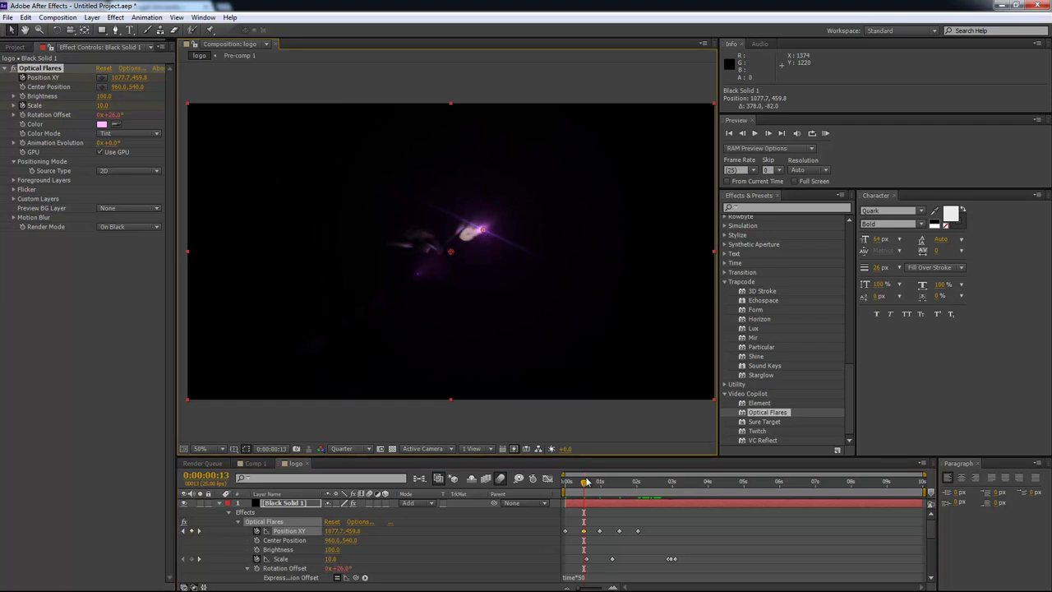
{"action": "left_click_drag", "start_coordinate": [580, 485], "coordinate": [573, 486]}
{"action": "left_click_drag", "start_coordinate": [392, 238], "coordinate": [382, 255]}
Keyframe the flare's position on the flame piece at 0:00:00:18 and at about 836, 684 at 0:00:01:05.
{"action": "left_click", "coordinate": [591, 485]}
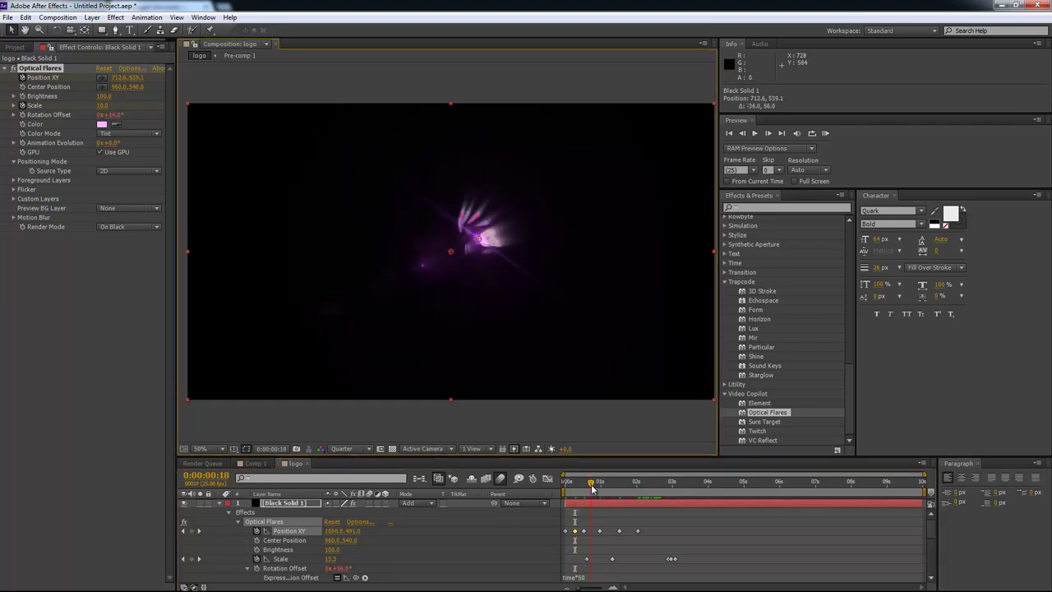
{"action": "left_click_drag", "start_coordinate": [478, 238], "coordinate": [421, 291]}
{"action": "left_click", "coordinate": [607, 483]}
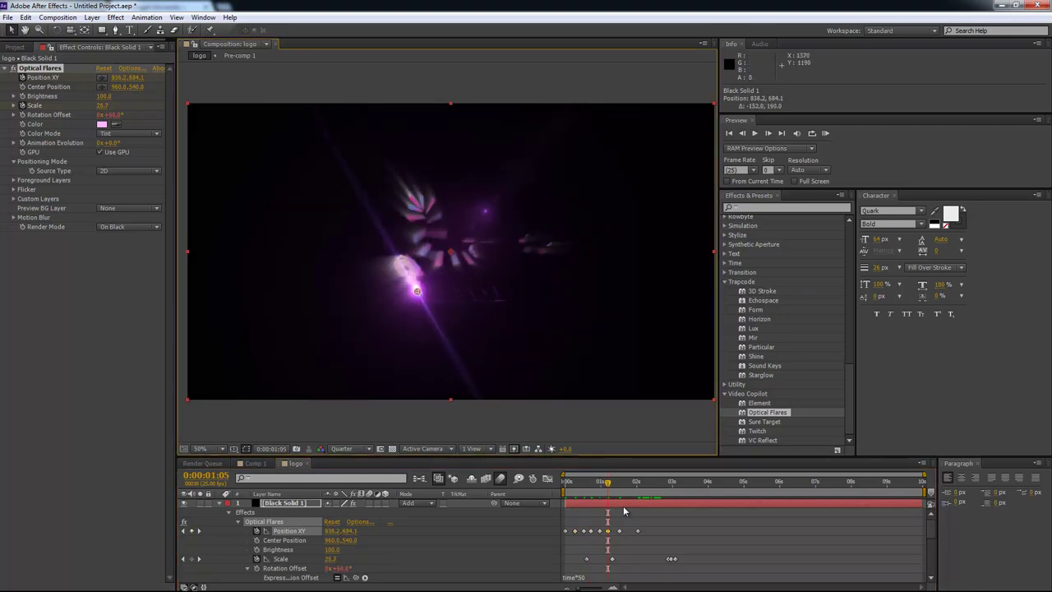
Keyframe the flare's position on the flame's tip at 0:00:01:17 and farther left shortly after 0:00:01:00.
{"action": "left_click", "coordinate": [626, 484]}
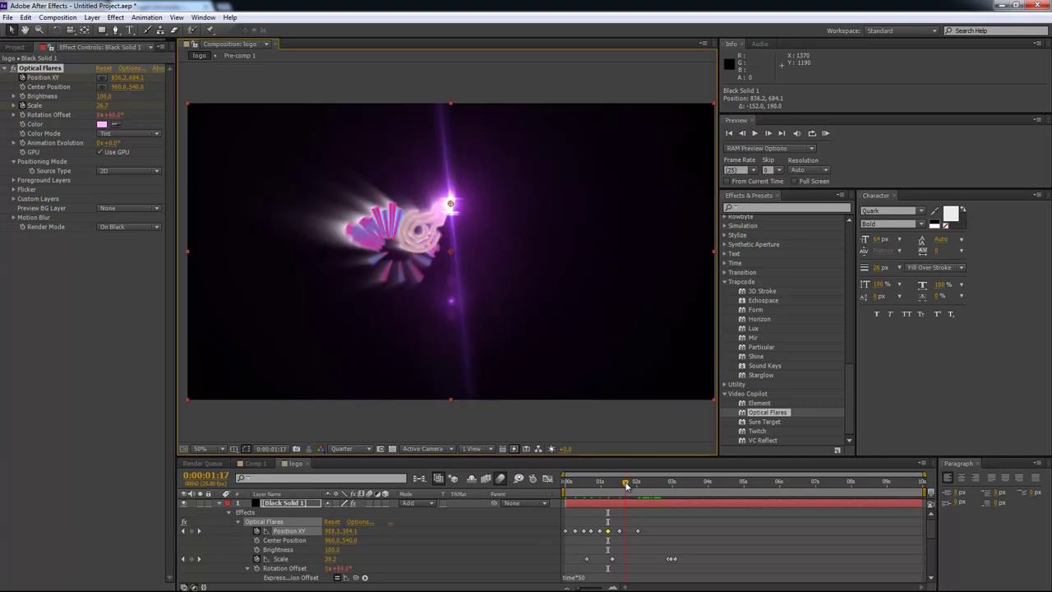
{"action": "left_click_drag", "start_coordinate": [452, 208], "coordinate": [448, 202]}
{"action": "left_click_drag", "start_coordinate": [628, 491], "coordinate": [603, 490]}
{"action": "left_click_drag", "start_coordinate": [442, 268], "coordinate": [403, 271]}
Keyframe the flare's position at about 1115, 508 near 0:00:00:16 and at about 1012, 470 at 0:00:00:21.
{"action": "left_click", "coordinate": [585, 483]}
{"action": "left_click_drag", "start_coordinate": [585, 483], "coordinate": [588, 483]}
{"action": "left_click_drag", "start_coordinate": [502, 233], "coordinate": [491, 254]}
{"action": "left_click", "coordinate": [594, 480]}
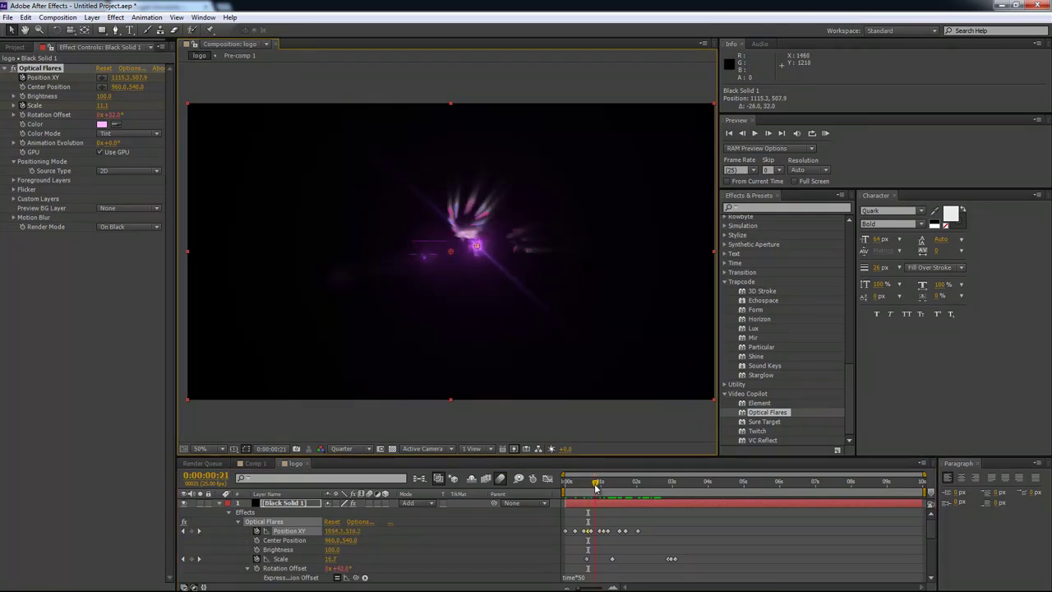
{"action": "left_click_drag", "start_coordinate": [476, 246], "coordinate": [465, 232]}
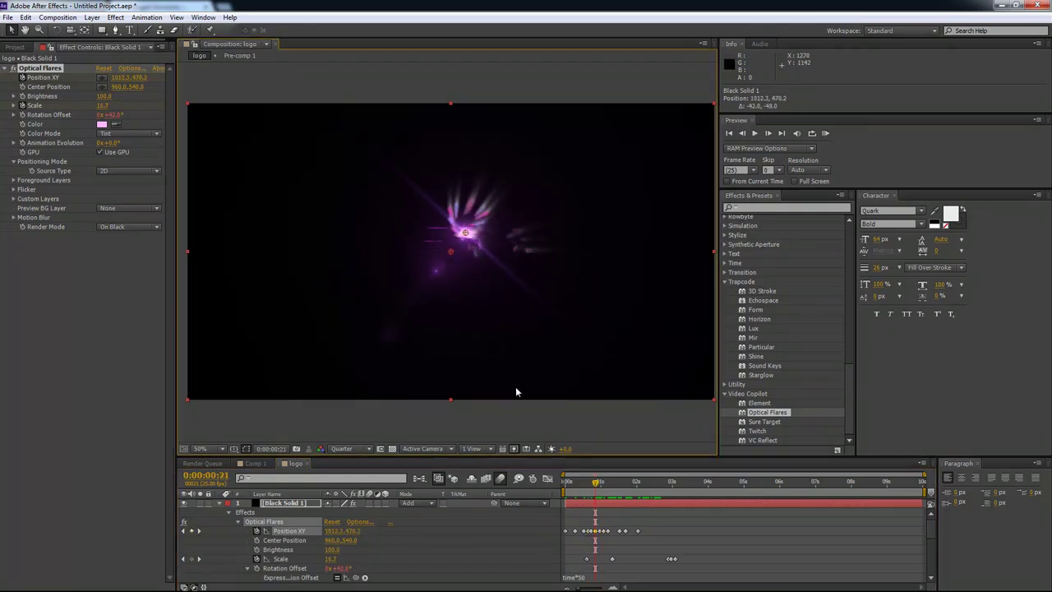
Keyframe the flare's position at about 952, 489 at 0:00:00:10 and at about 421, 557 at 0:00:00:03.
{"action": "left_click", "coordinate": [577, 483]}
{"action": "left_click", "coordinate": [579, 483]}
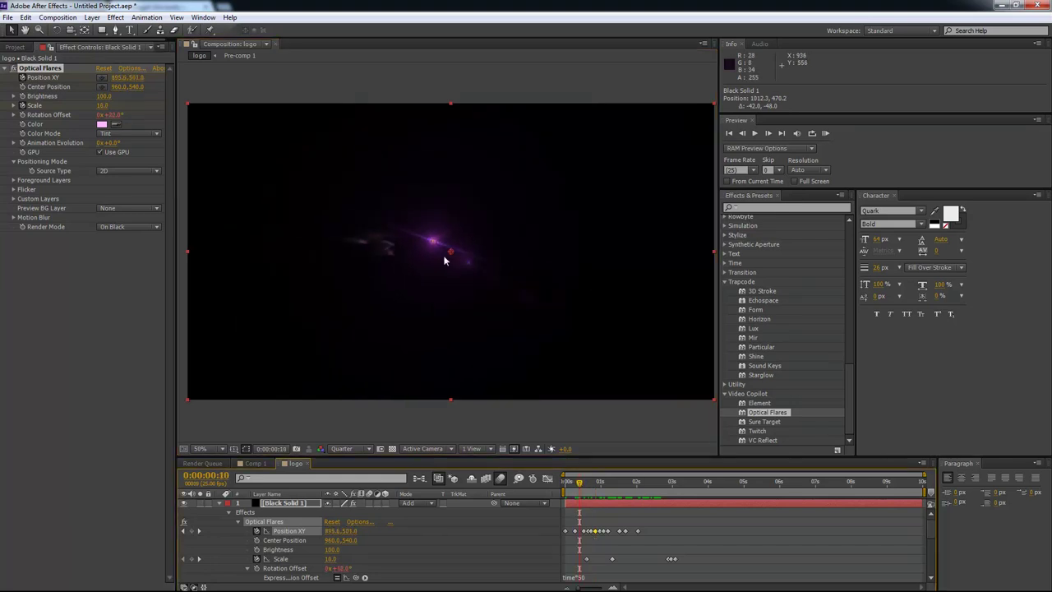
{"action": "left_click_drag", "start_coordinate": [449, 256], "coordinate": [432, 253]}
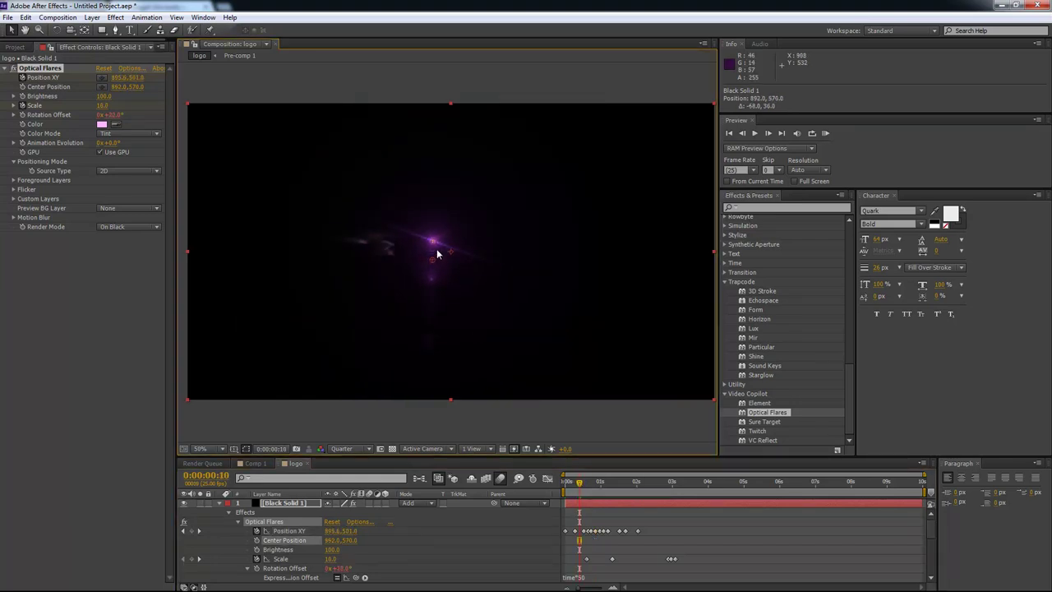
{"action": "key", "text": "ctrl+z"}
{"action": "mouse_move", "coordinate": [435, 244]}
{"action": "left_mouse_down"}
{"action": "mouse_move", "coordinate": [381, 248]}
{"action": "mouse_move", "coordinate": [448, 237]}
{"action": "left_mouse_up"}
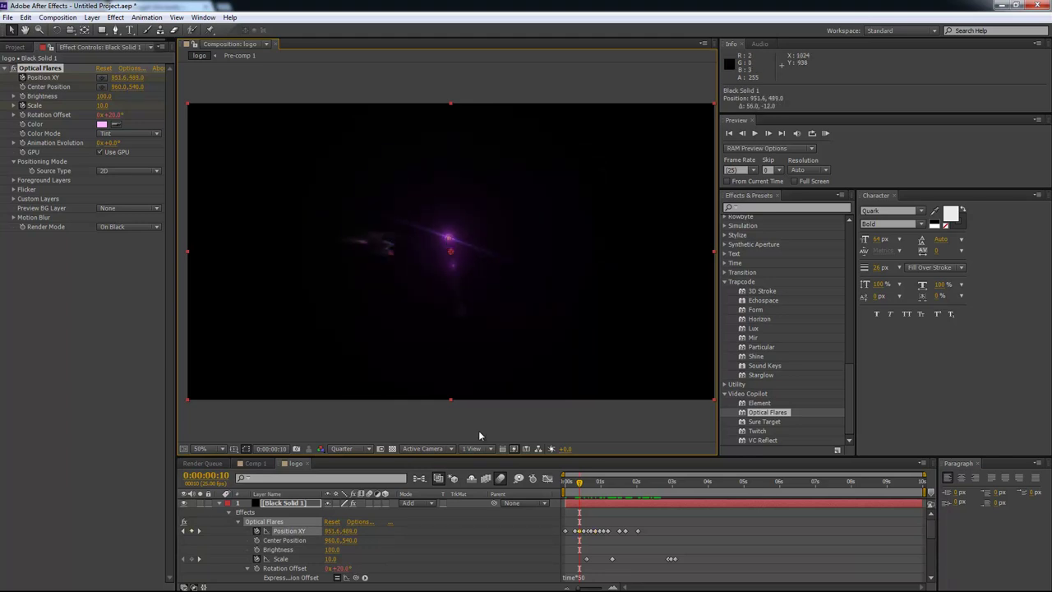
{"action": "left_click_drag", "start_coordinate": [576, 487], "coordinate": [569, 487]}
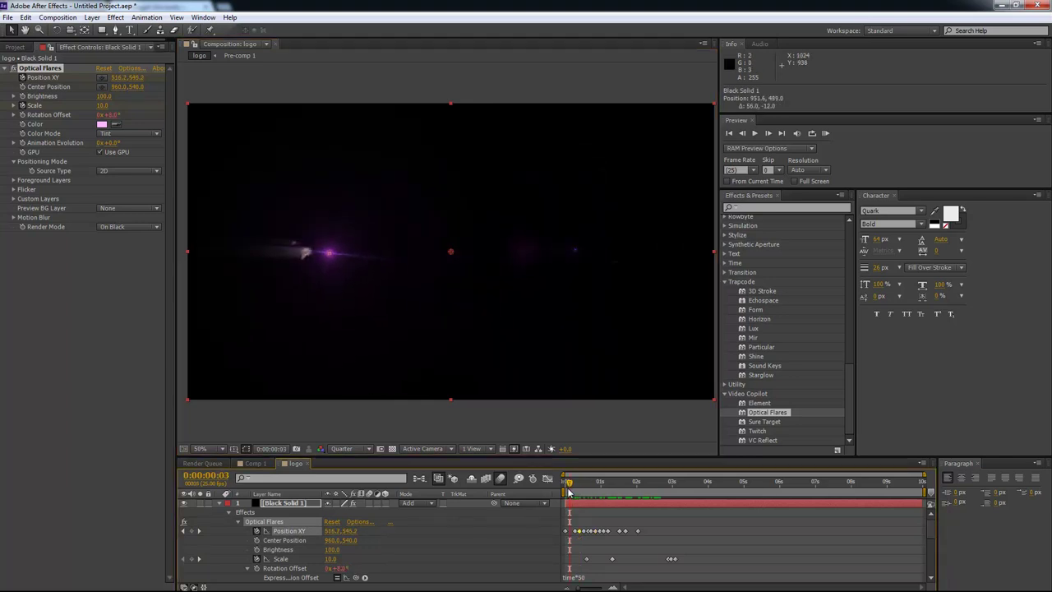
{"action": "left_click_drag", "start_coordinate": [329, 253], "coordinate": [303, 254]}
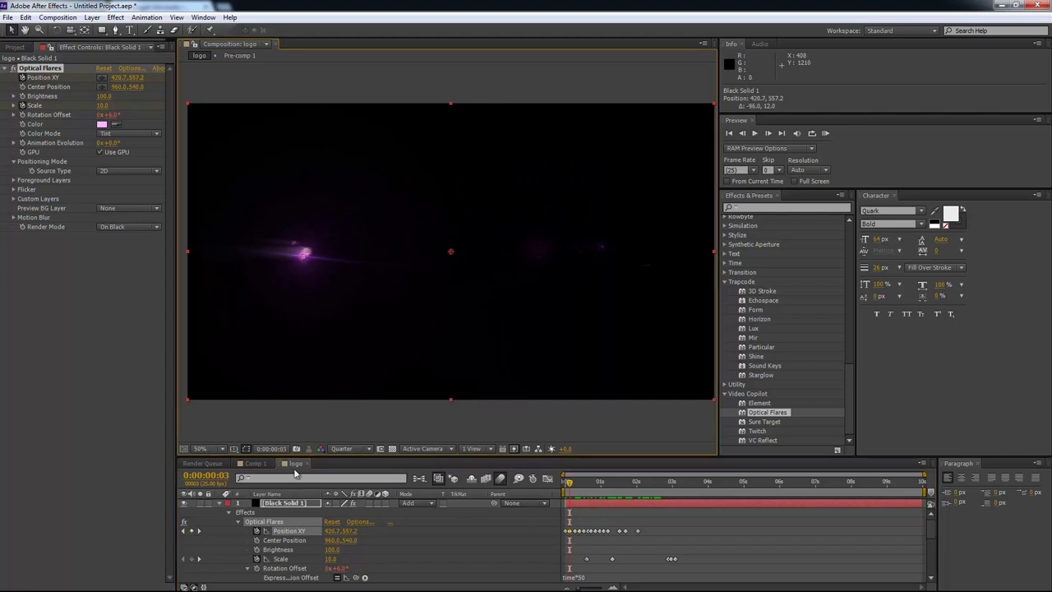
Look into Comp 1 and Pre-comp 1 and return to the logo composition.
{"action": "left_click", "coordinate": [256, 464]}
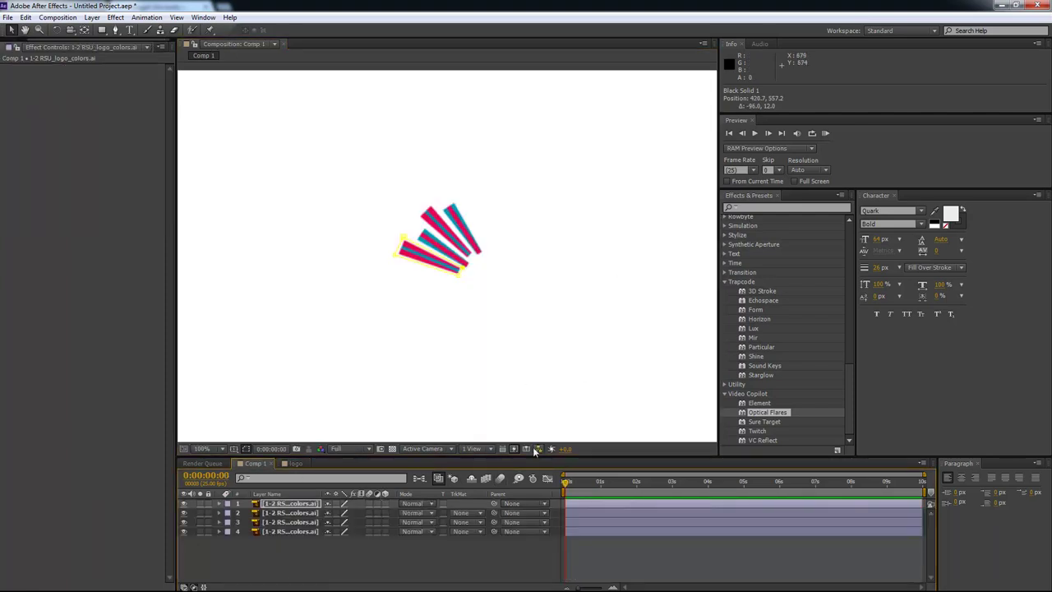
{"action": "left_click", "coordinate": [293, 465]}
{"action": "left_click", "coordinate": [25, 47]}
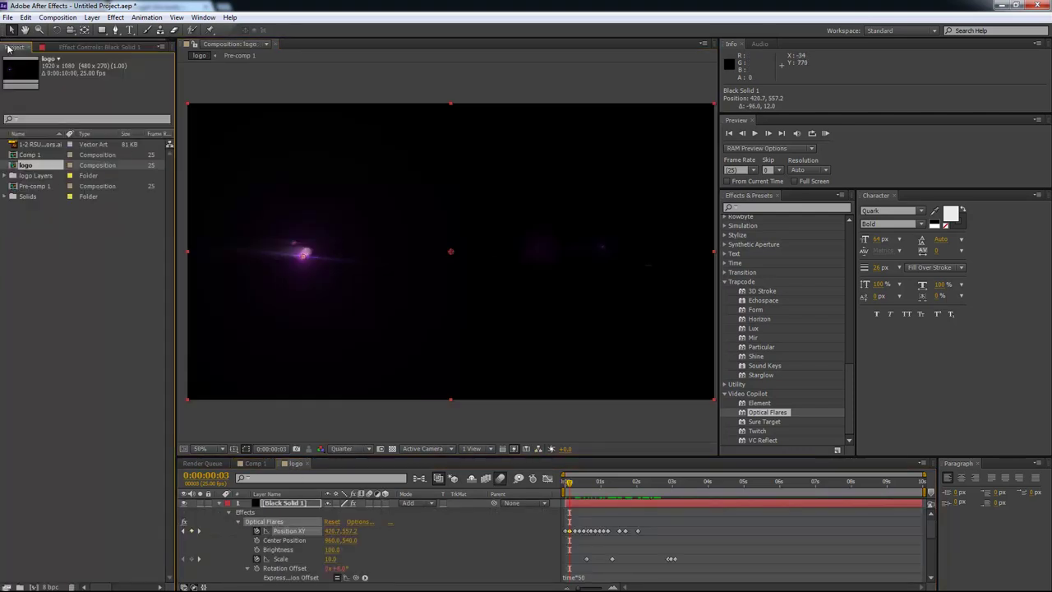
{"action": "left_click", "coordinate": [33, 186]}
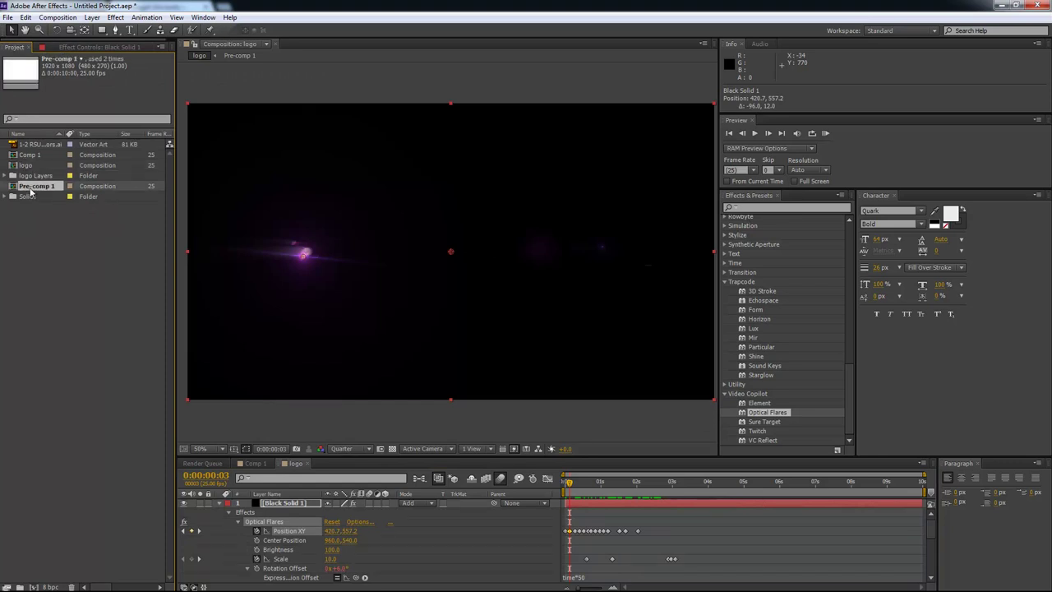
{"action": "double_click", "coordinate": [31, 187]}
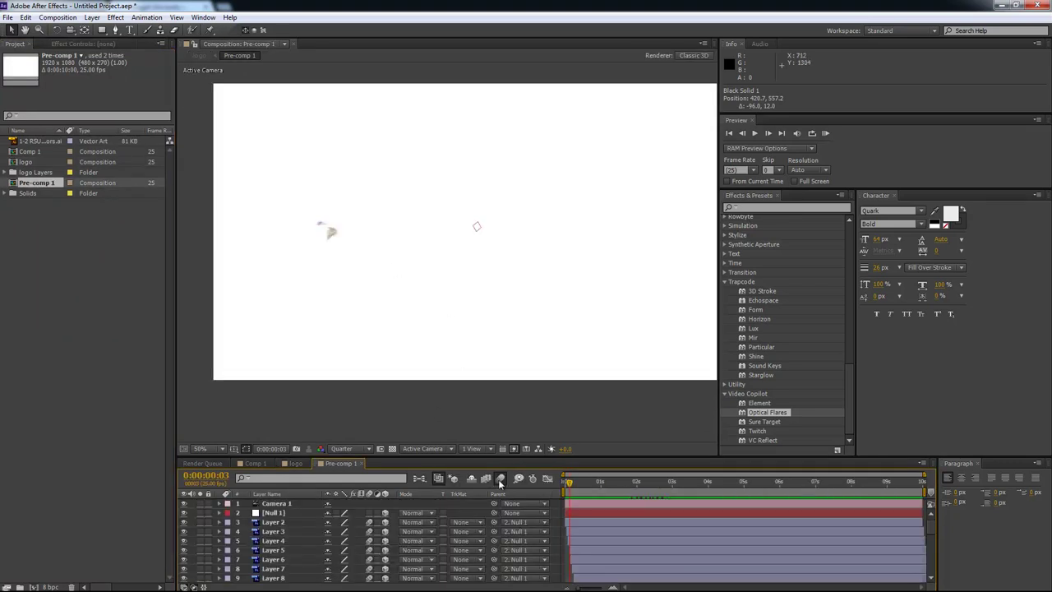
{"action": "left_click", "coordinate": [297, 464]}
Keyframe the flare's position at about 913, 657 just before 0:00:01:09 and slightly above its path at 0:00:01:09.
{"action": "mouse_move", "coordinate": [595, 485]}
{"action": "left_mouse_down"}
{"action": "mouse_move", "coordinate": [608, 488]}
{"action": "mouse_move", "coordinate": [590, 495]}
{"action": "mouse_move", "coordinate": [603, 493]}
{"action": "left_mouse_up"}
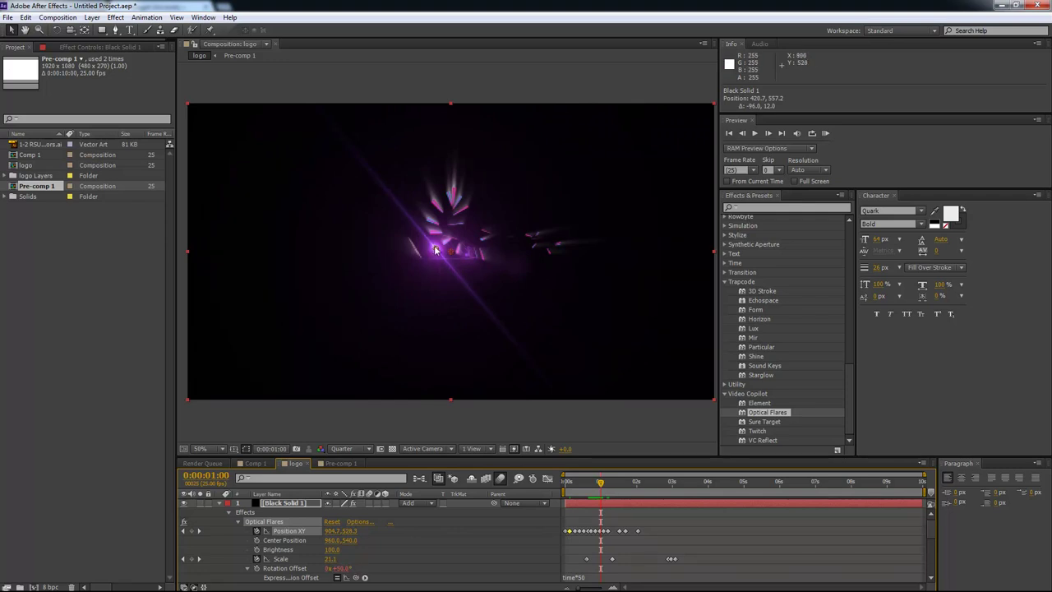
{"action": "left_click_drag", "start_coordinate": [601, 485], "coordinate": [610, 484]}
{"action": "left_click_drag", "start_coordinate": [424, 288], "coordinate": [437, 281]}
{"action": "left_click_drag", "start_coordinate": [617, 484], "coordinate": [613, 484]}
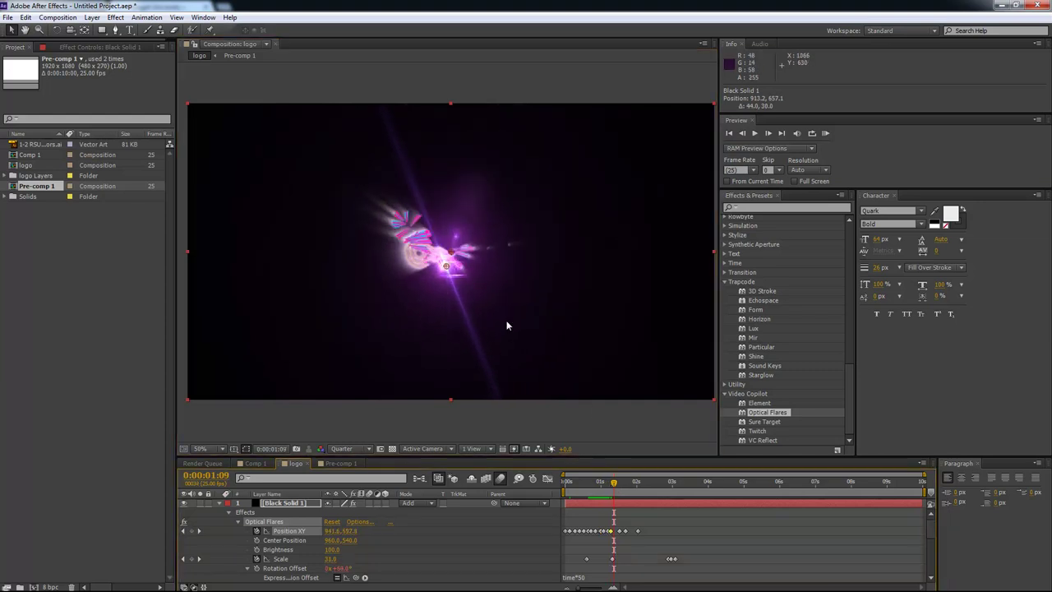
{"action": "left_click_drag", "start_coordinate": [447, 269], "coordinate": [447, 253]}
Zoom into the timeline and add a Scale keyframe for the flare at 0:00:00:13, keeping its current value.
{"action": "left_click_drag", "start_coordinate": [622, 483], "coordinate": [581, 499]}
{"action": "mouse_move", "coordinate": [611, 586]}
{"action": "left_mouse_down"}
{"action": "mouse_move", "coordinate": [666, 587]}
{"action": "mouse_move", "coordinate": [614, 586]}
{"action": "left_mouse_up"}
{"action": "left_click_drag", "start_coordinate": [689, 494], "coordinate": [736, 491]}
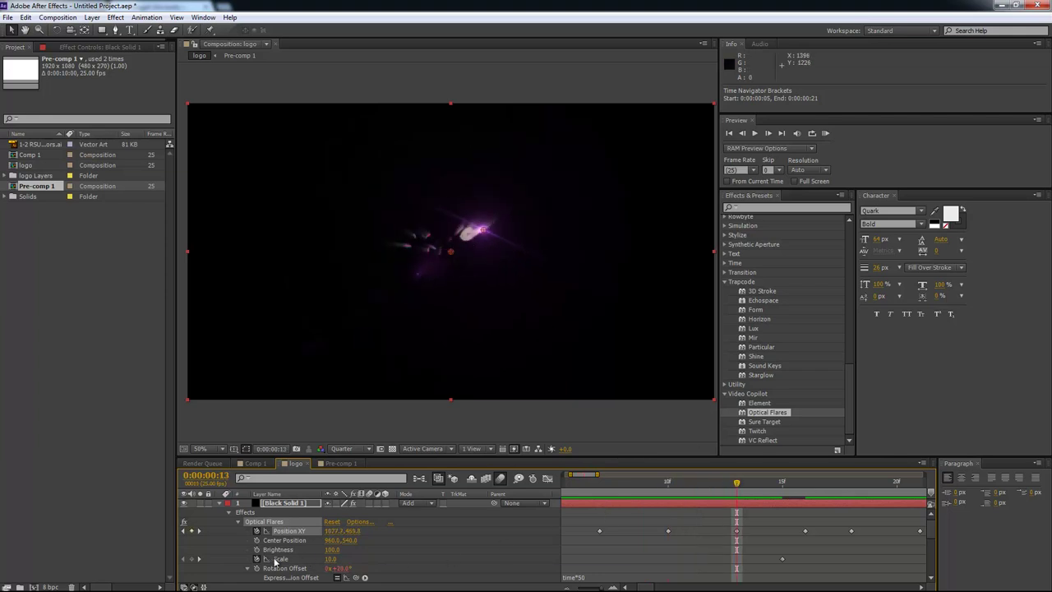
{"action": "left_click", "coordinate": [193, 559]}
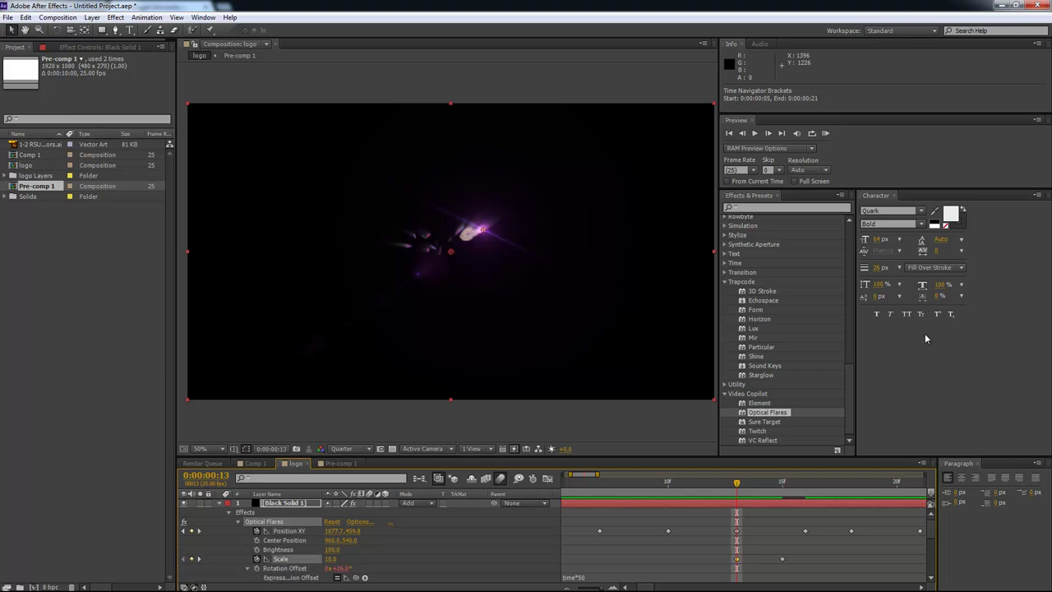
Keyframe the flare's Scale at 0:00:00:14, entering 120 and lowering it to 90.
{"action": "left_click", "coordinate": [768, 134]}
{"action": "left_click", "coordinate": [768, 134]}
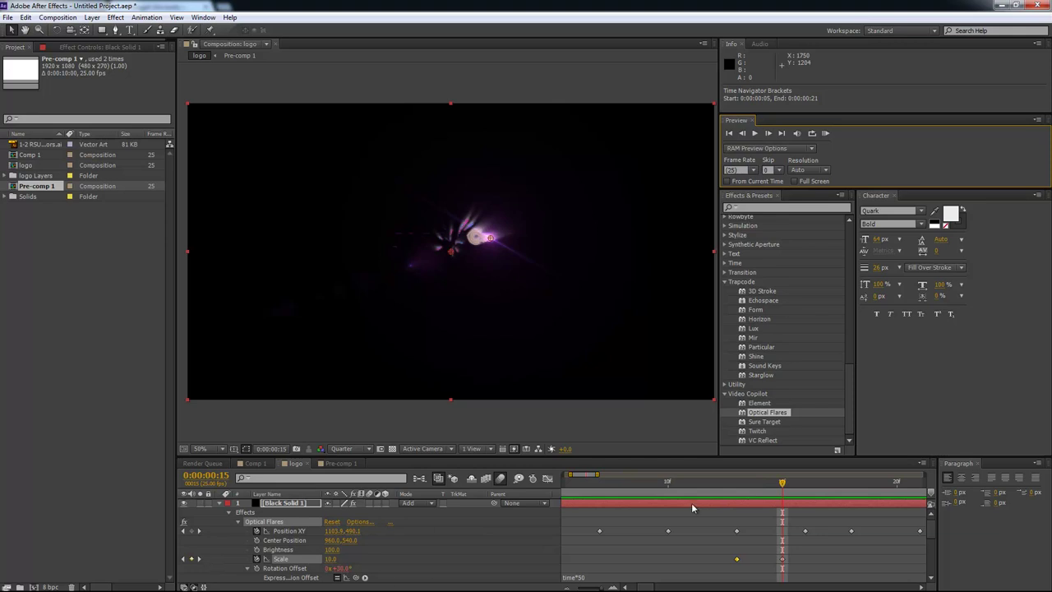
{"action": "key", "text": "Page_Up"}
{"action": "left_click", "coordinate": [332, 560]}
{"action": "type", "text": "120"}
{"action": "key", "text": "Return"}
{"action": "left_click_drag", "start_coordinate": [337, 558], "coordinate": [335, 558]}
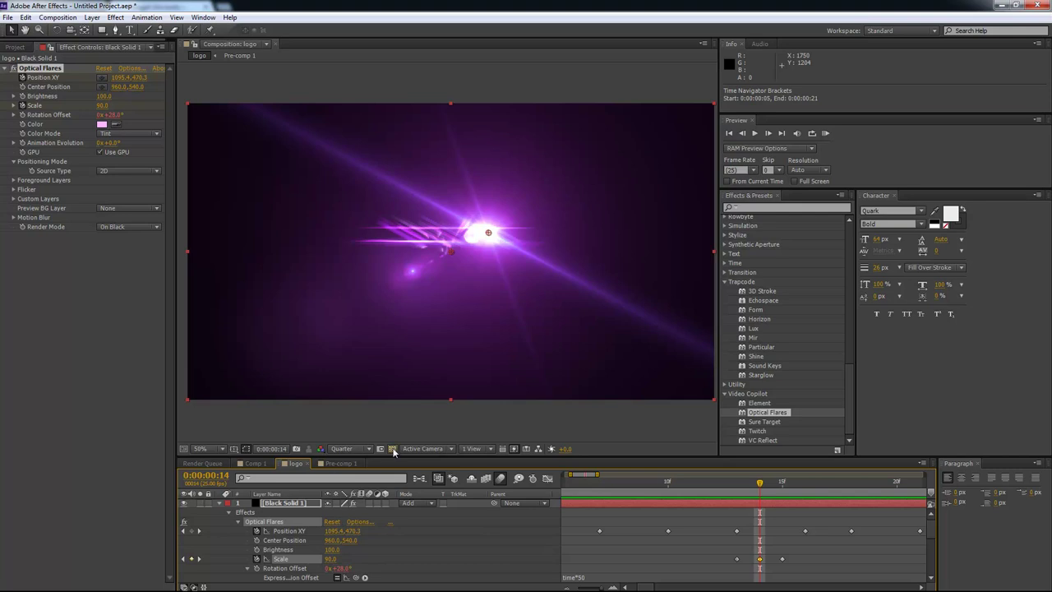
Run a RAM preview of the logo composition and scrub to 0:00:00:20.
{"action": "left_click", "coordinate": [398, 420]}
{"action": "key", "text": "KP_0"}
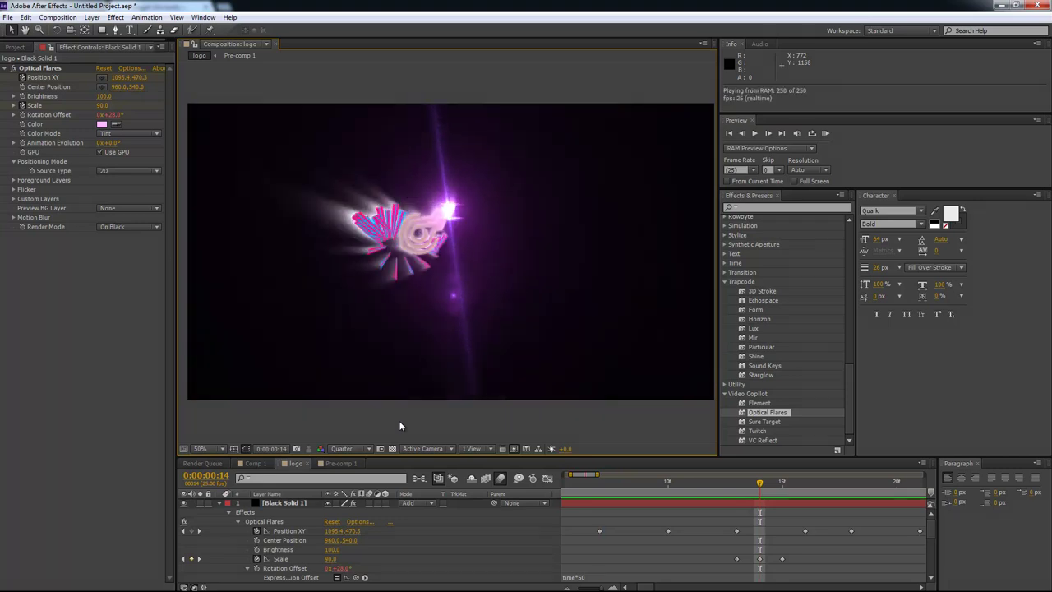
{"action": "left_click_drag", "start_coordinate": [563, 475], "coordinate": [896, 494]}
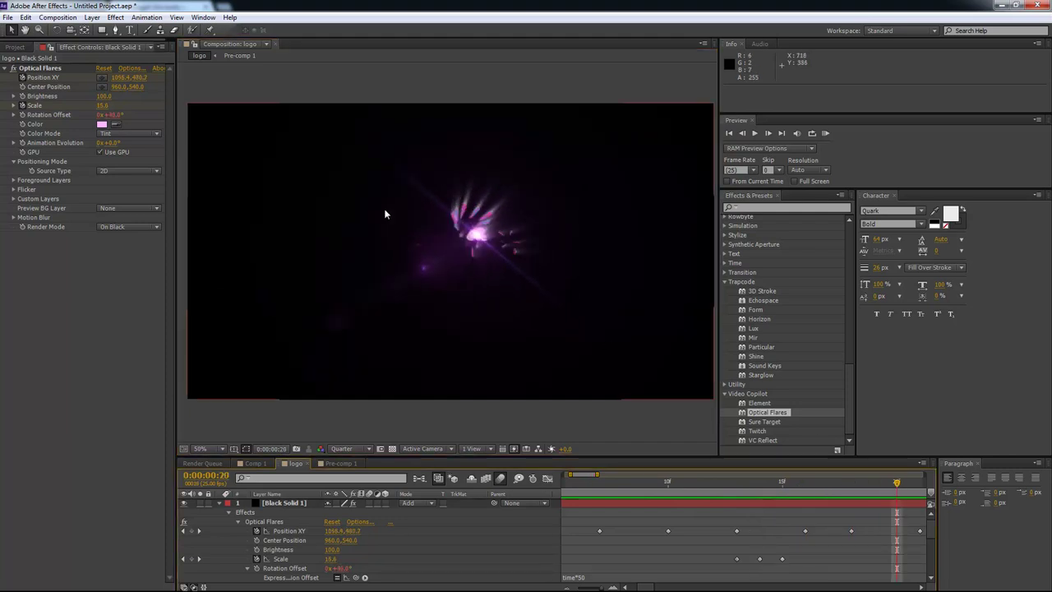
Keyframe the flare's position at 0:00:00:23 and shift its neighbouring keyframe one frame on to the left.
{"action": "left_click_drag", "start_coordinate": [648, 588], "coordinate": [662, 587]}
{"action": "left_click_drag", "start_coordinate": [615, 485], "coordinate": [681, 487]}
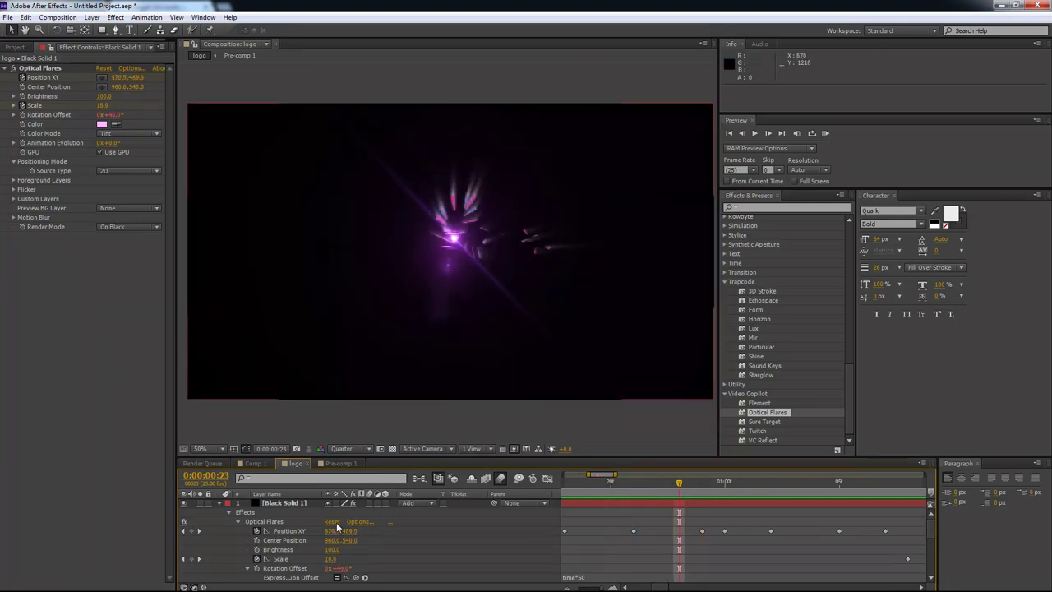
{"action": "left_click_drag", "start_coordinate": [330, 531], "coordinate": [299, 535]}
{"action": "left_click_drag", "start_coordinate": [670, 489], "coordinate": [695, 495]}
{"action": "left_click_drag", "start_coordinate": [454, 242], "coordinate": [427, 239]}
Scrub to 0:00:01:08, widen the timeline view and RAM-preview the refined flare path.
{"action": "left_click_drag", "start_coordinate": [713, 489], "coordinate": [907, 480]}
{"action": "left_click_drag", "start_coordinate": [593, 588], "coordinate": [586, 588]}
{"action": "key", "text": "KP_0"}
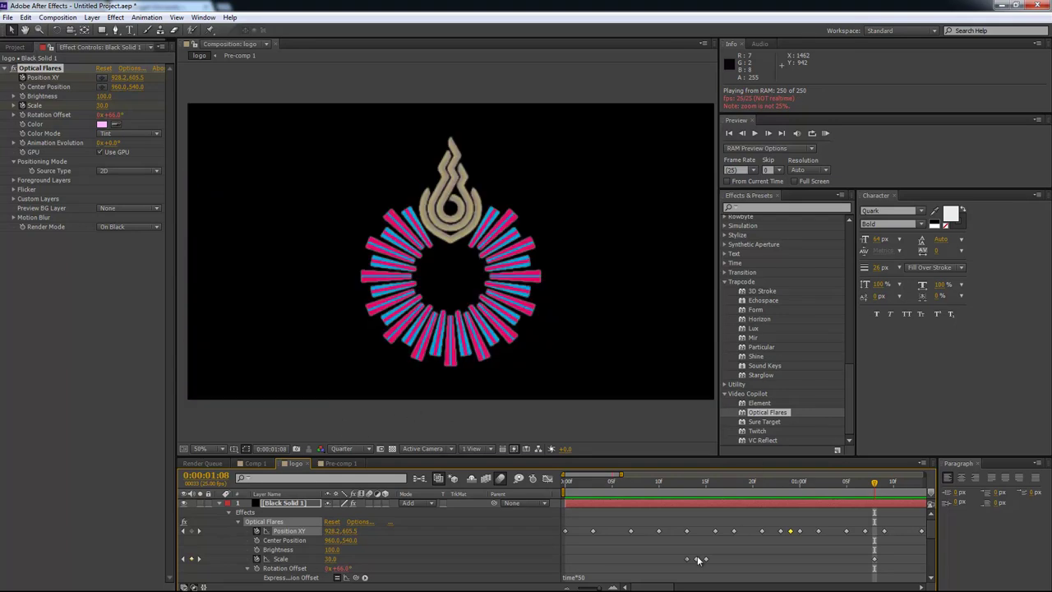
Shorten the work area to end a little after 0:00:03:00 and RAM-preview that range.
{"action": "left_click_drag", "start_coordinate": [587, 587], "coordinate": [567, 589]}
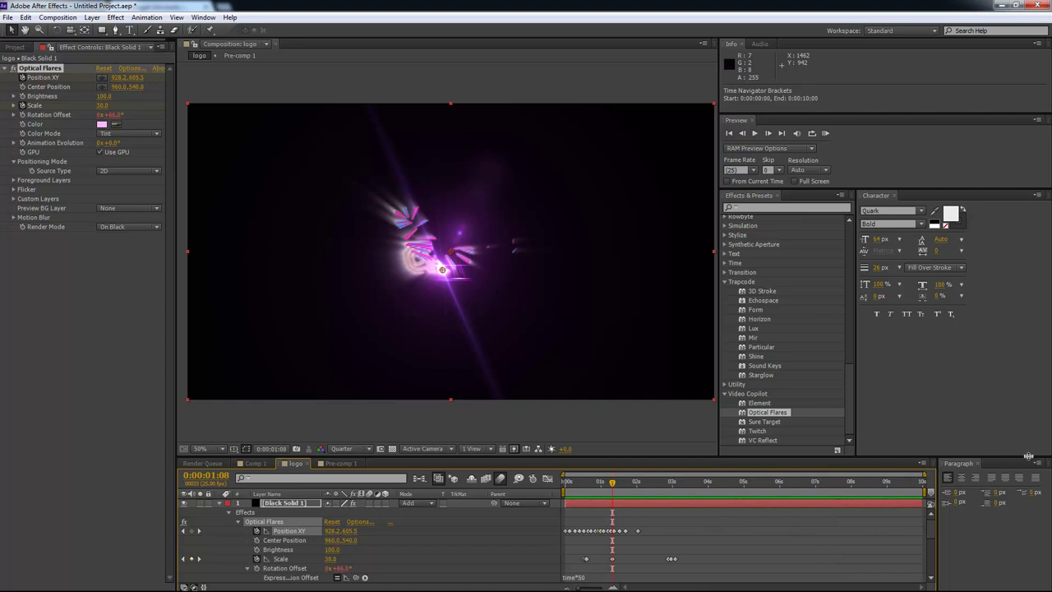
{"action": "left_click_drag", "start_coordinate": [923, 493], "coordinate": [685, 493]}
{"action": "key", "text": "KP_0"}
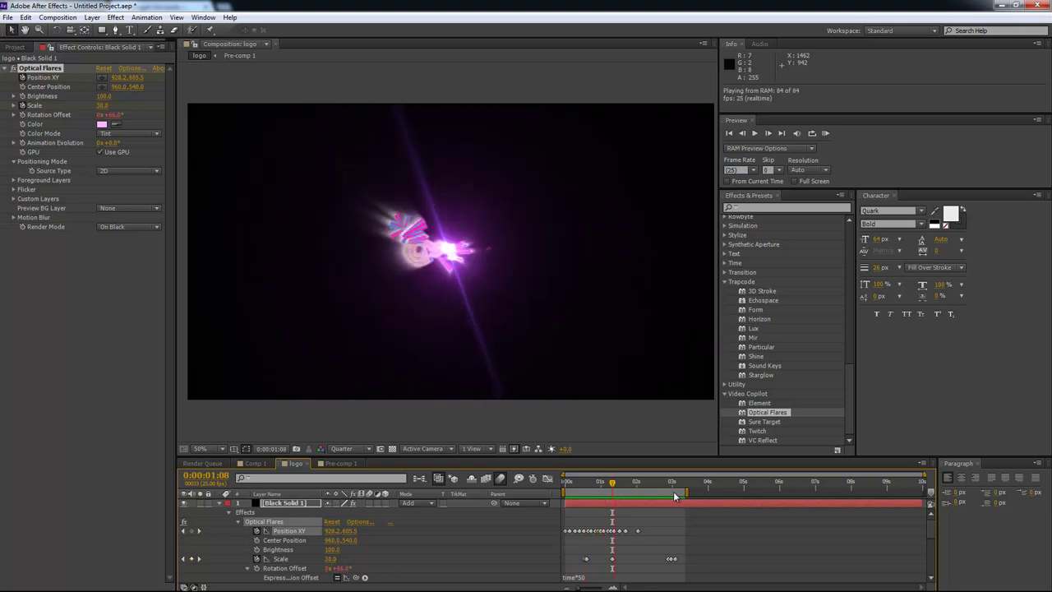